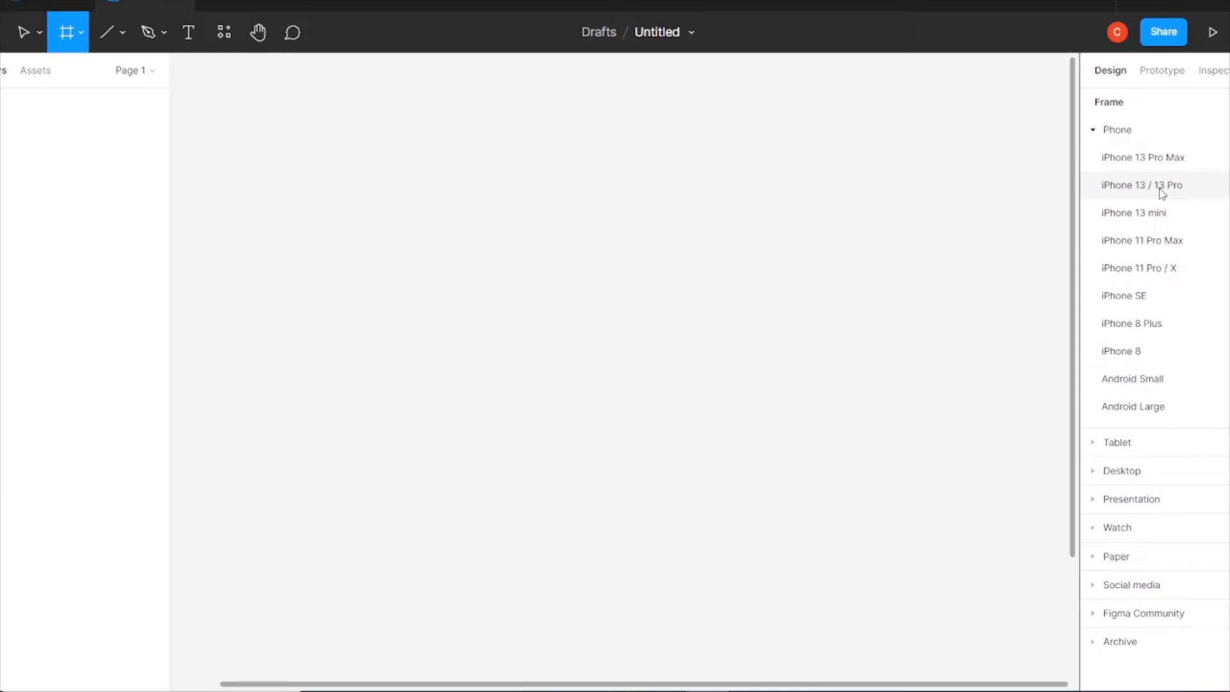
# - Create an iPhone 13 / 13 Pro frame and place a duplicate of it alongside
pyautogui.hotkey('ctrl', '+')
pyautogui.hotkey('ctrl', '+')
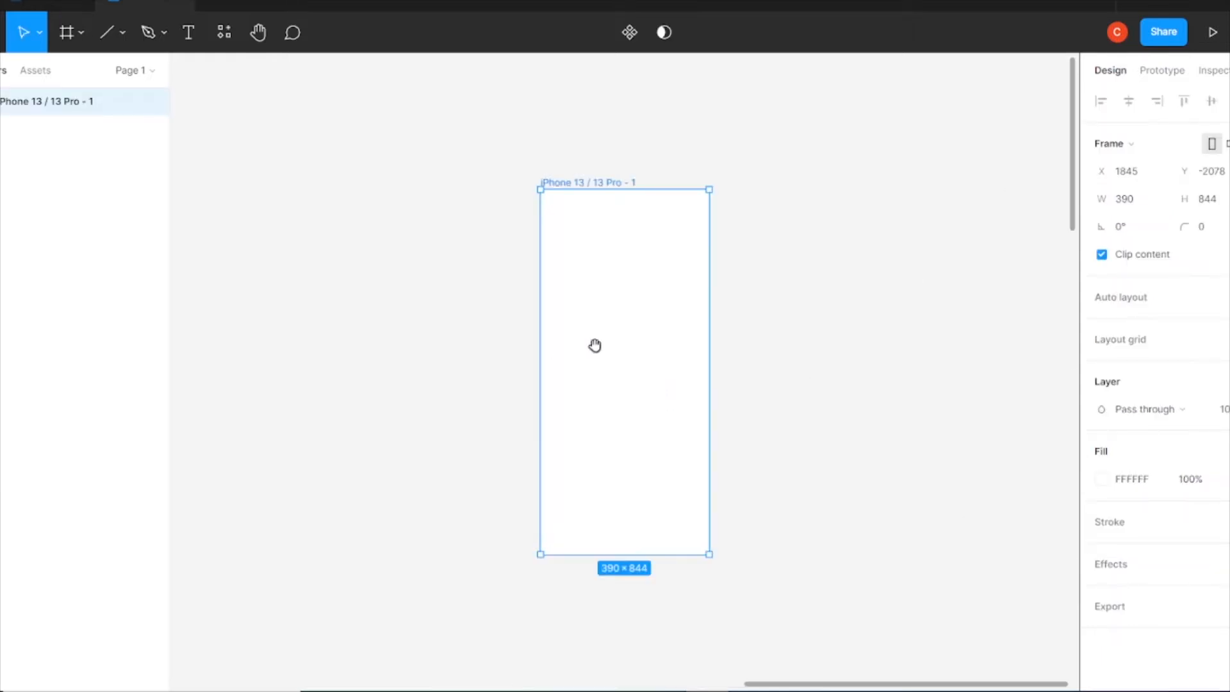
pyautogui.moveTo(594, 346); pyautogui.dragTo(361, 420)
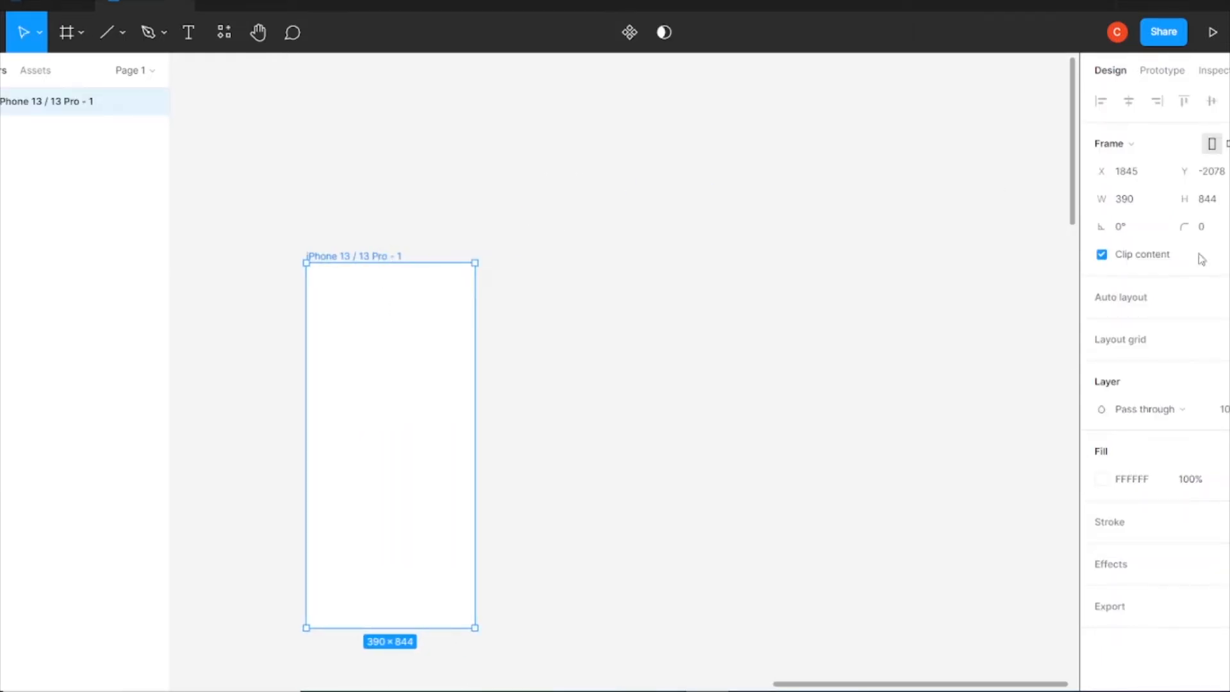
pyautogui.hotkey('ctrl', '+')
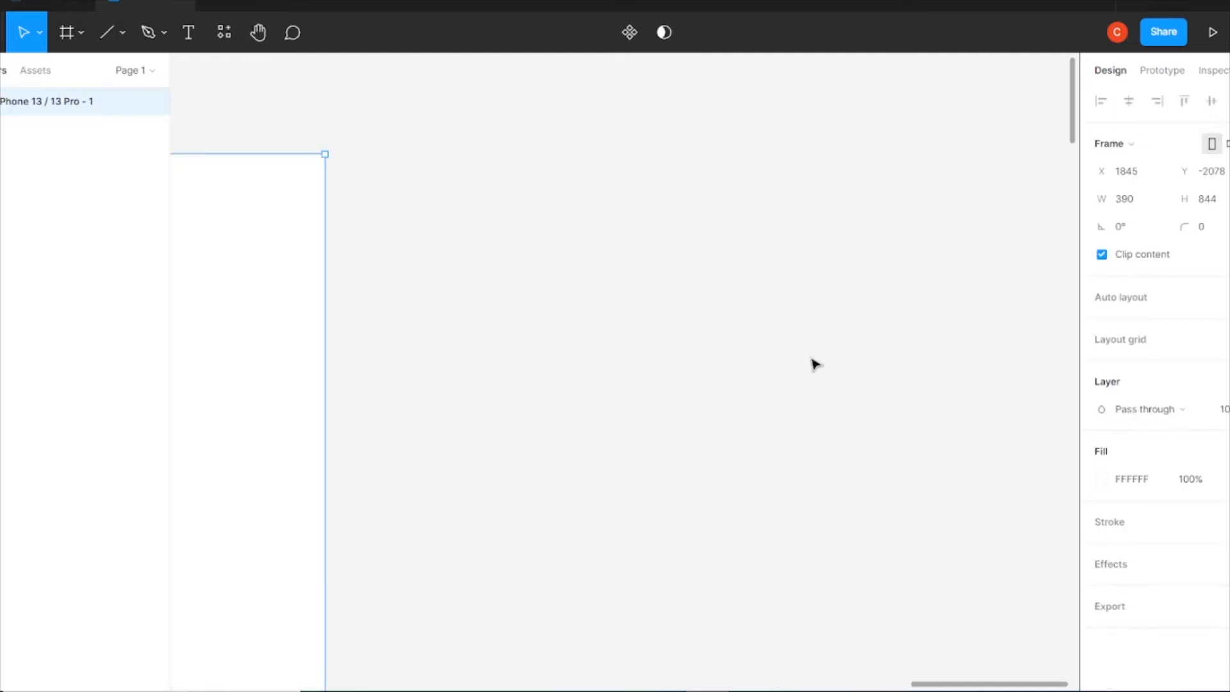
pyautogui.moveTo(512, 315); pyautogui.dragTo(743, 255)
pyautogui.moveTo(287, 87); pyautogui.dragTo(665, 113)
# - Give the first phone frame a column layout grid with a margin of 20
pyautogui.click(311, 87)
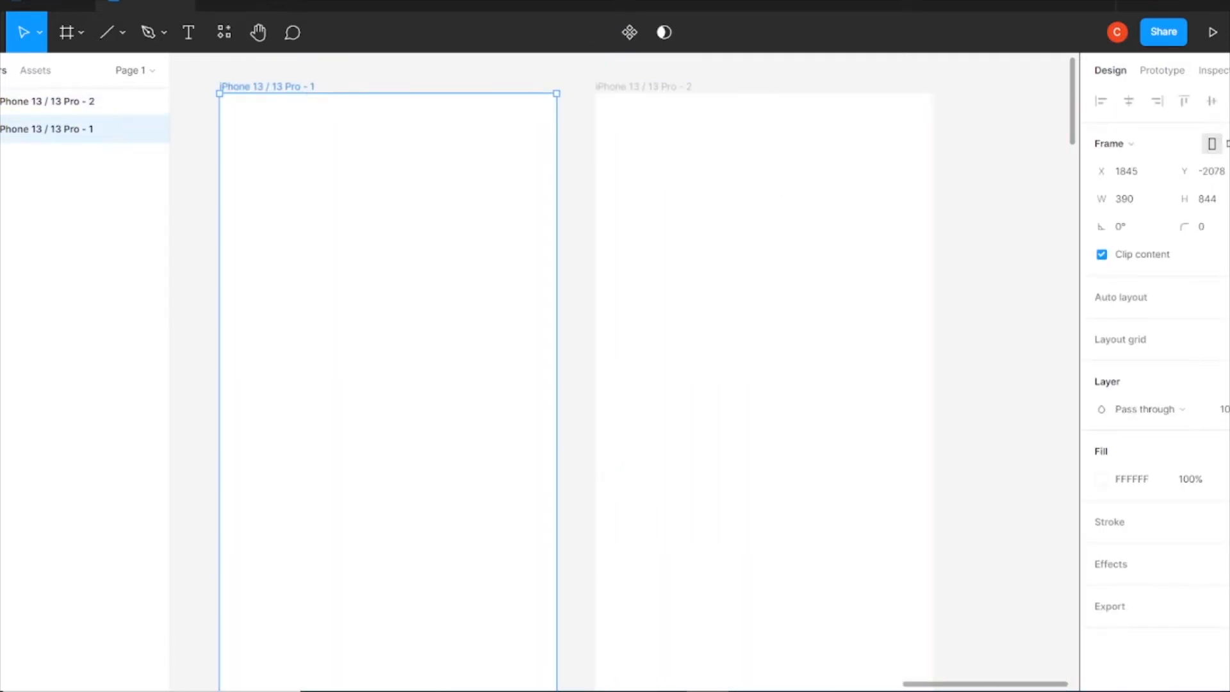
pyautogui.click(1216, 339)
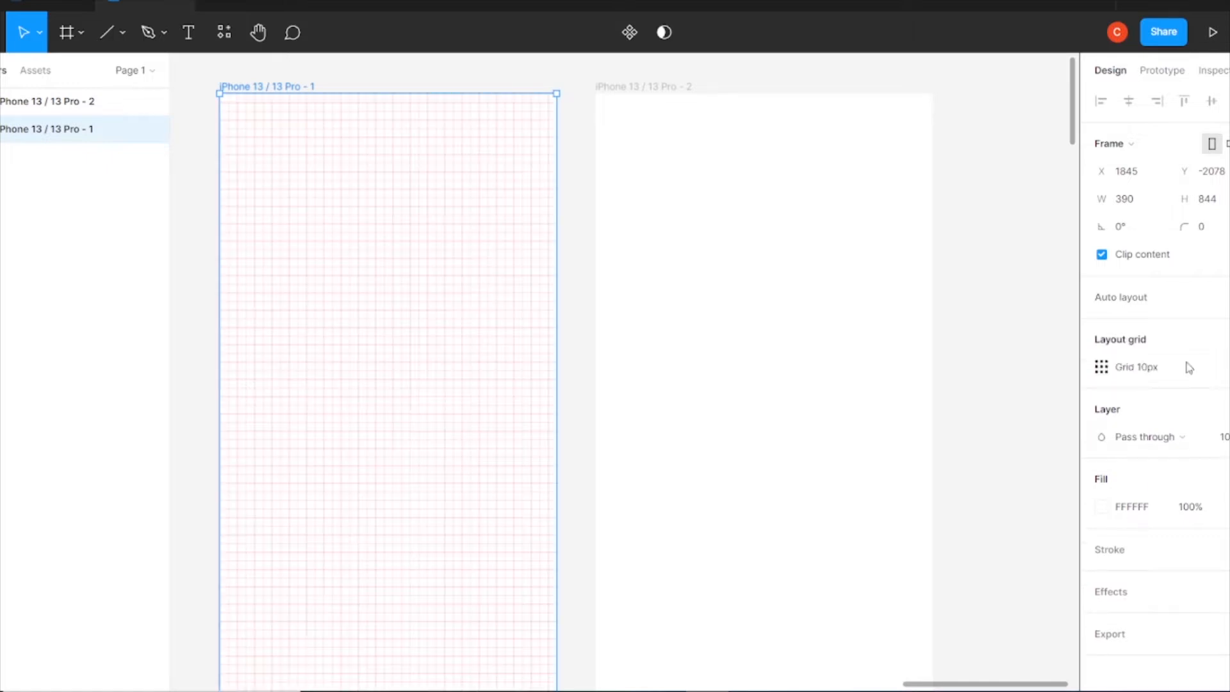
pyautogui.click(1101, 367)
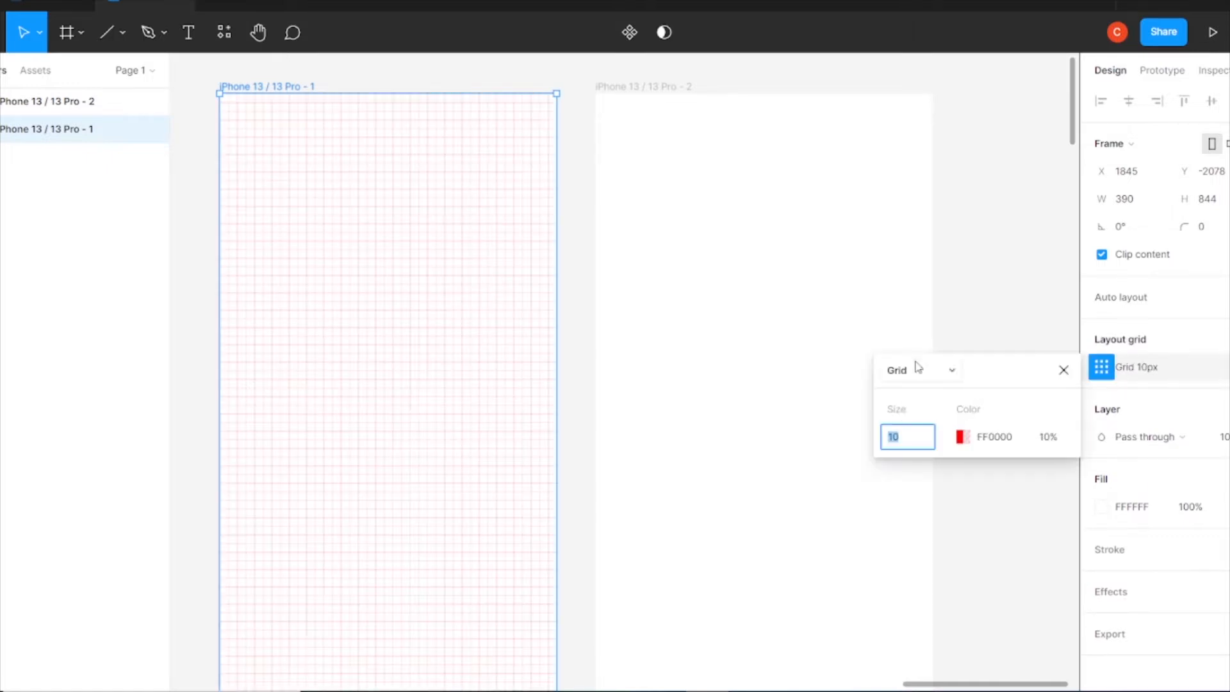
pyautogui.click(913, 369)
pyautogui.click(920, 405)
pyautogui.click(1042, 507)
pyautogui.write('20')
pyautogui.press('Return')
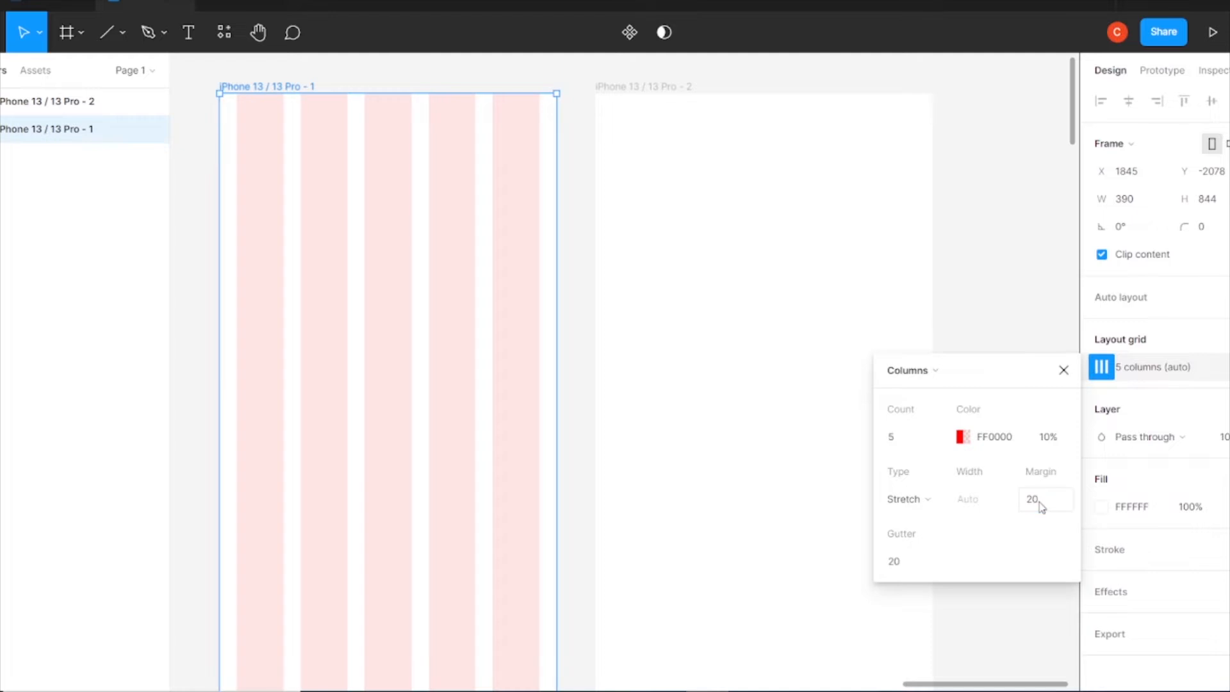
pyautogui.click(1064, 370)
# - Add a matching column layout grid with a margin of 20 to the second phone frame
pyautogui.click(655, 86)
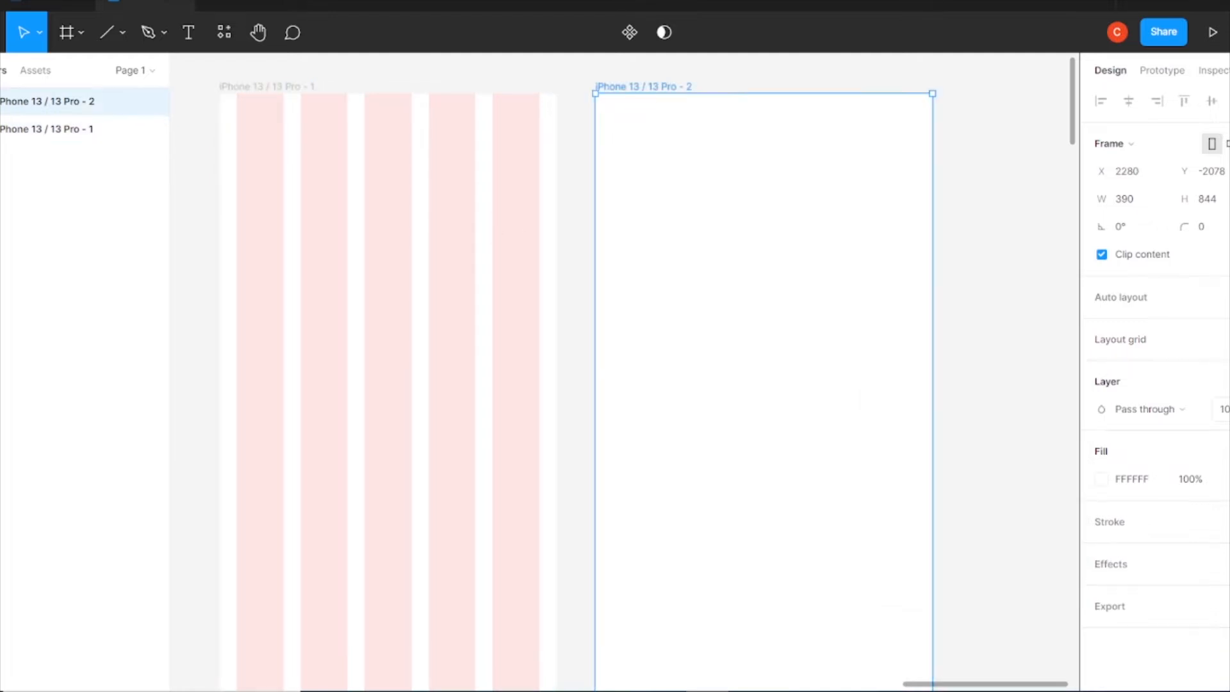
pyautogui.click(1218, 339)
pyautogui.click(1102, 366)
pyautogui.click(901, 371)
pyautogui.click(922, 390)
pyautogui.click(1043, 494)
pyautogui.write('20')
pyautogui.press('Return')
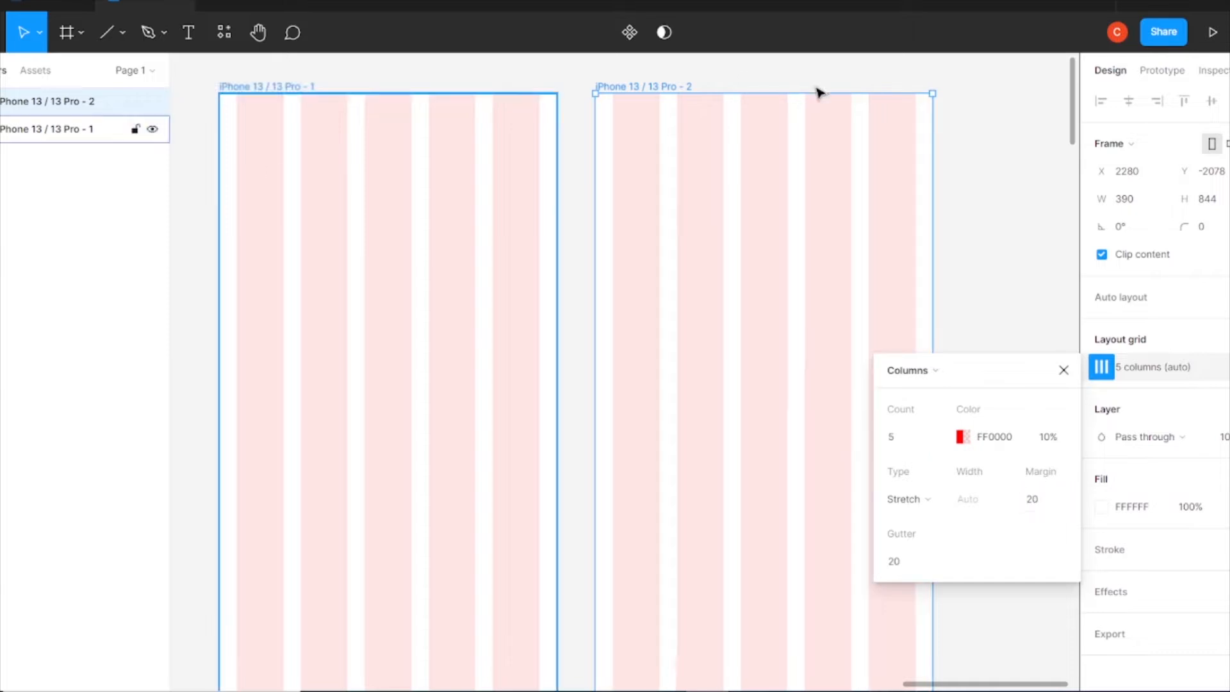
pyautogui.click(216, 301)
# - Add the text heading WIREFRAME above the two phone frames and scale it up to about 454 × 94
pyautogui.hotkey('ctrl', '-')
pyautogui.moveTo(679, 328); pyautogui.dragTo(645, 395)
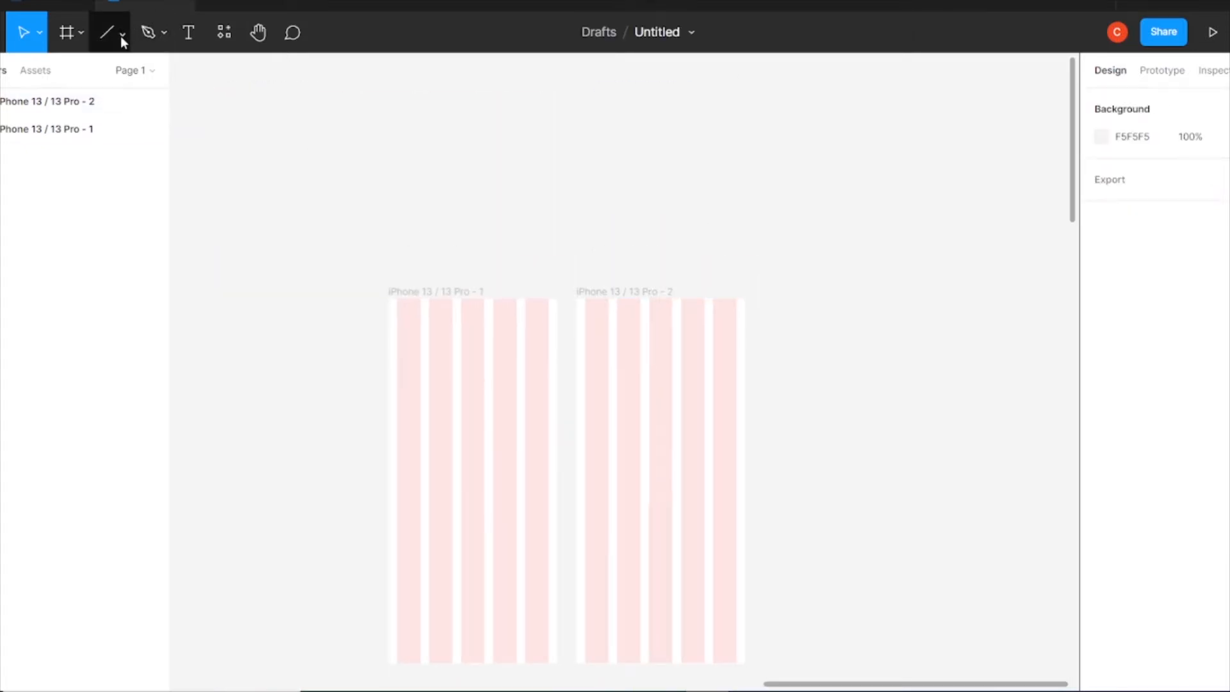
pyautogui.click(188, 32)
pyautogui.click(504, 208)
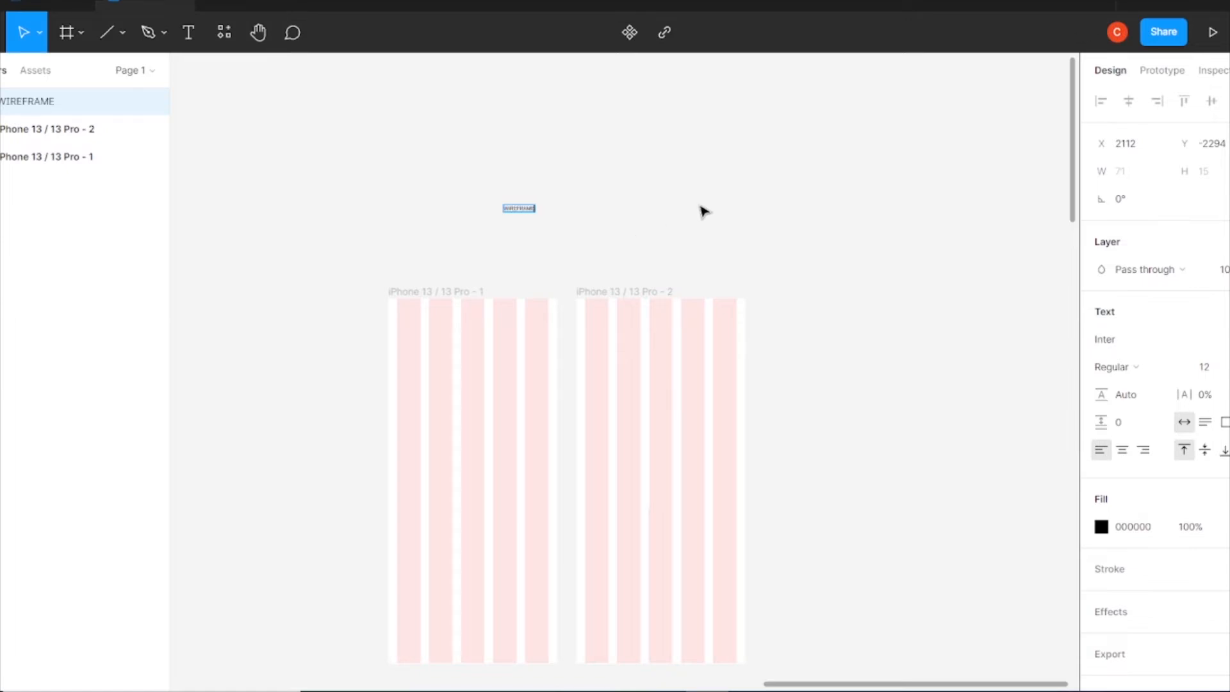
pyautogui.moveTo(524, 203); pyautogui.dragTo(653, 251)
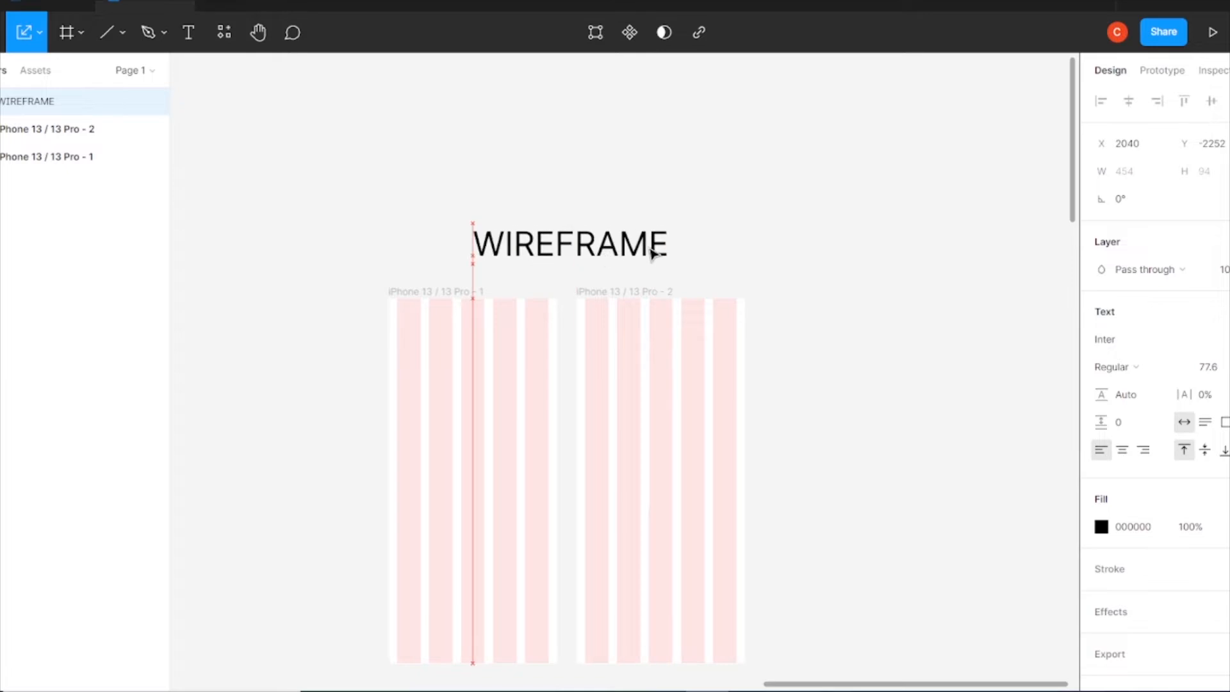
pyautogui.press('Escape')
# - Draw a 36 × 36 square near the upper-left corner of the first phone frame, against the first column's edge
pyautogui.scroll(3, 745, 439)
pyautogui.press('c')
pyautogui.moveTo(558, 401); pyautogui.dragTo(754, 418)
pyautogui.press('v')
pyautogui.click(398, 235)
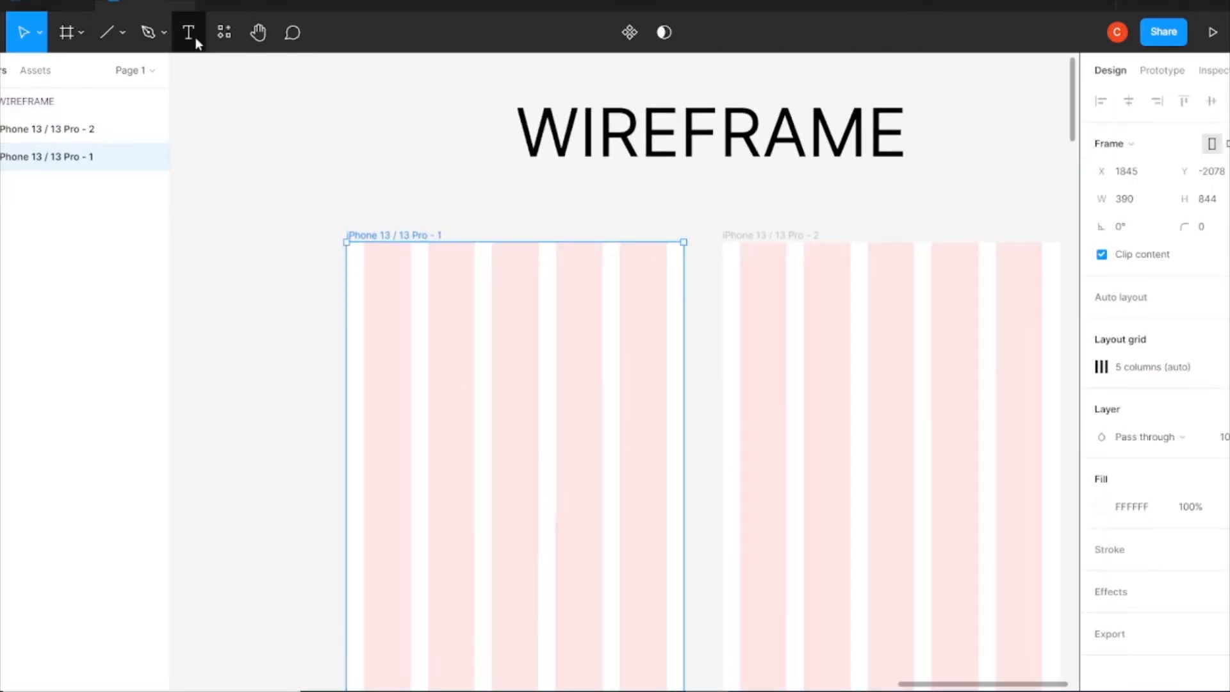
pyautogui.click(164, 32)
pyautogui.press('r')
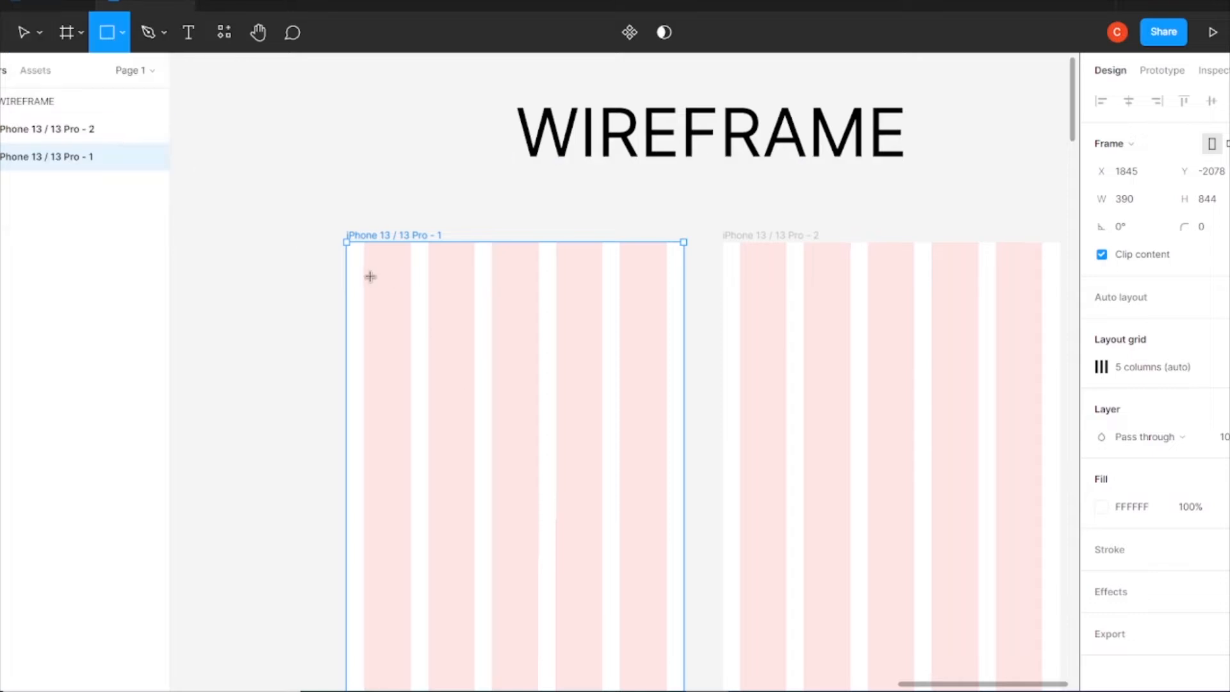
pyautogui.moveTo(363, 277)
pyautogui.mouseDown()
pyautogui.moveTo(413, 308)
pyautogui.moveTo(400, 308)
pyautogui.mouseUp()
pyautogui.write('36')
pyautogui.press('Return')
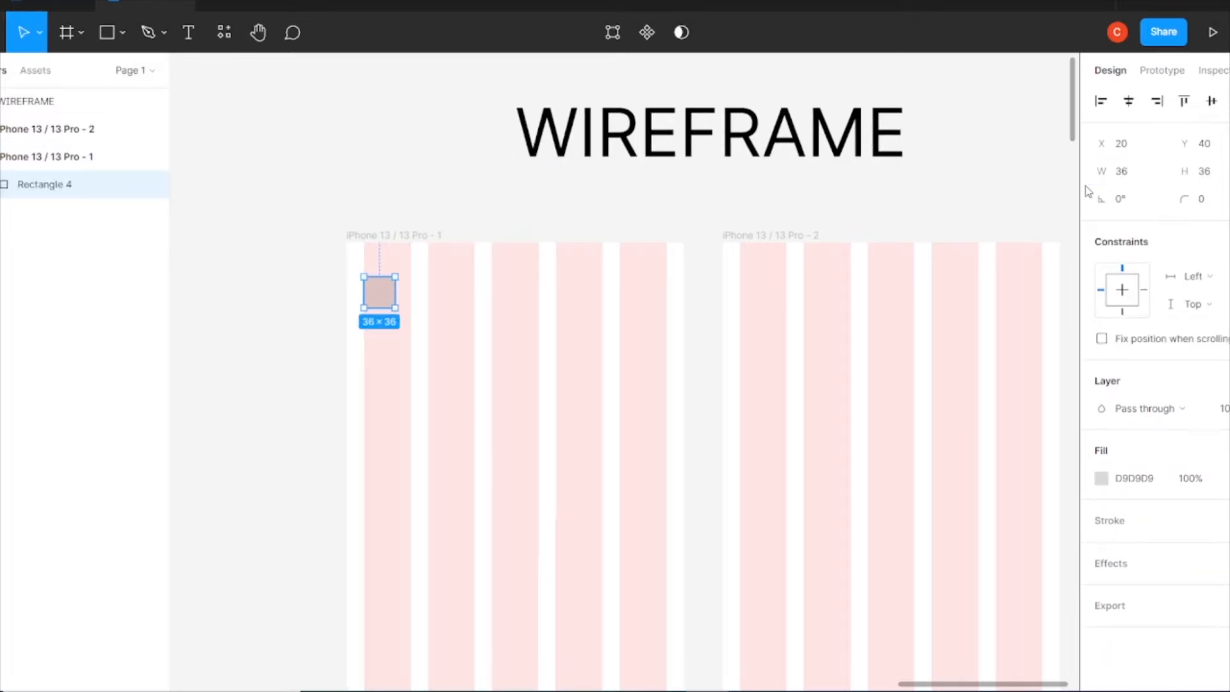
# - Move the square down to Y 61 along the column edge and resize it to 40 × 40
pyautogui.moveTo(388, 297); pyautogui.dragTo(387, 316)
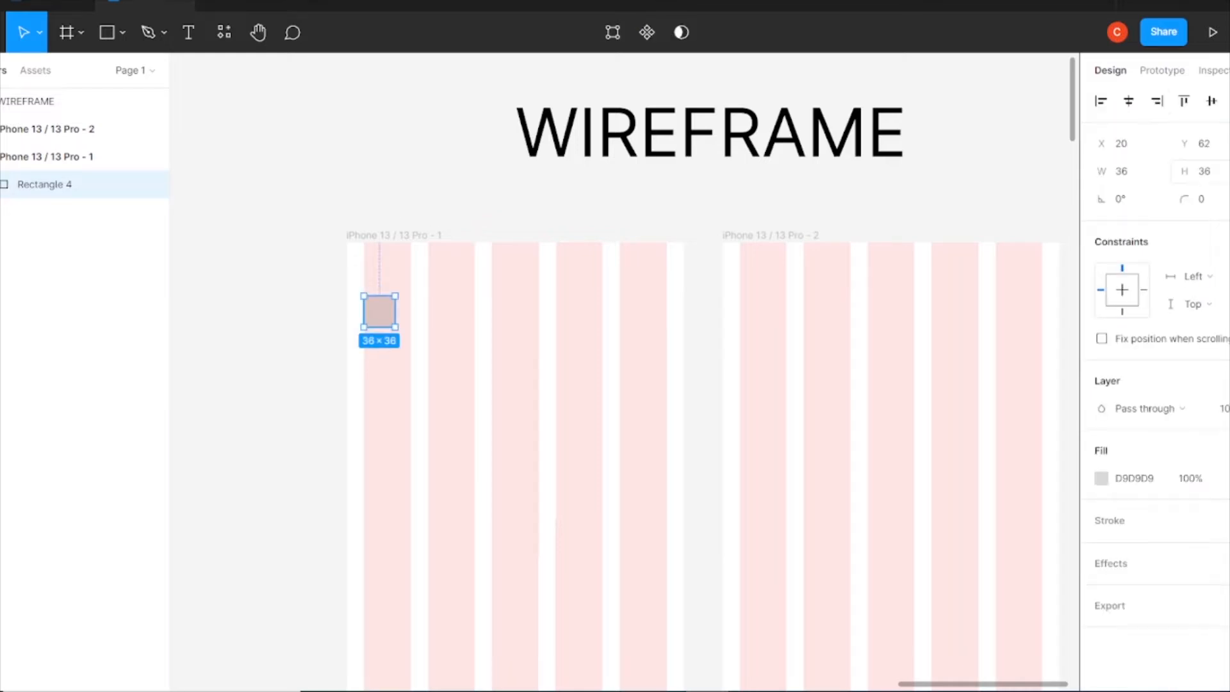
pyautogui.click(1225, 174)
pyautogui.write('4')
pyautogui.press('Return')
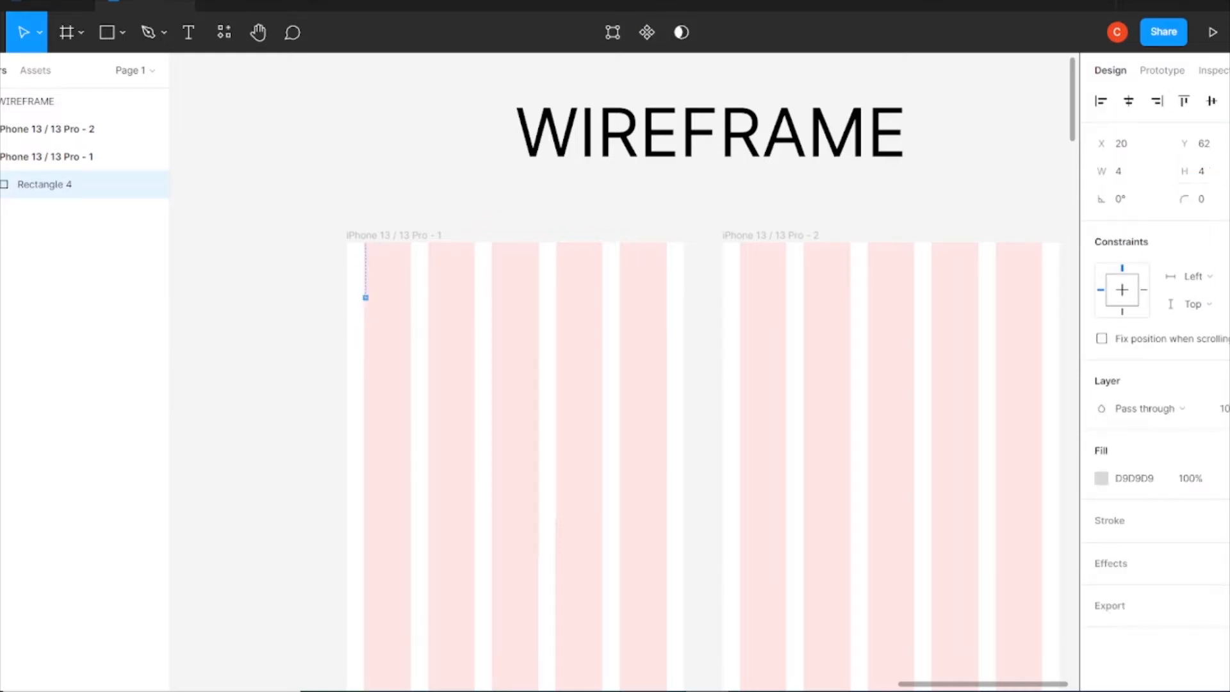
pyautogui.hotkey('ctrl', 'z')
pyautogui.click(256, 147)
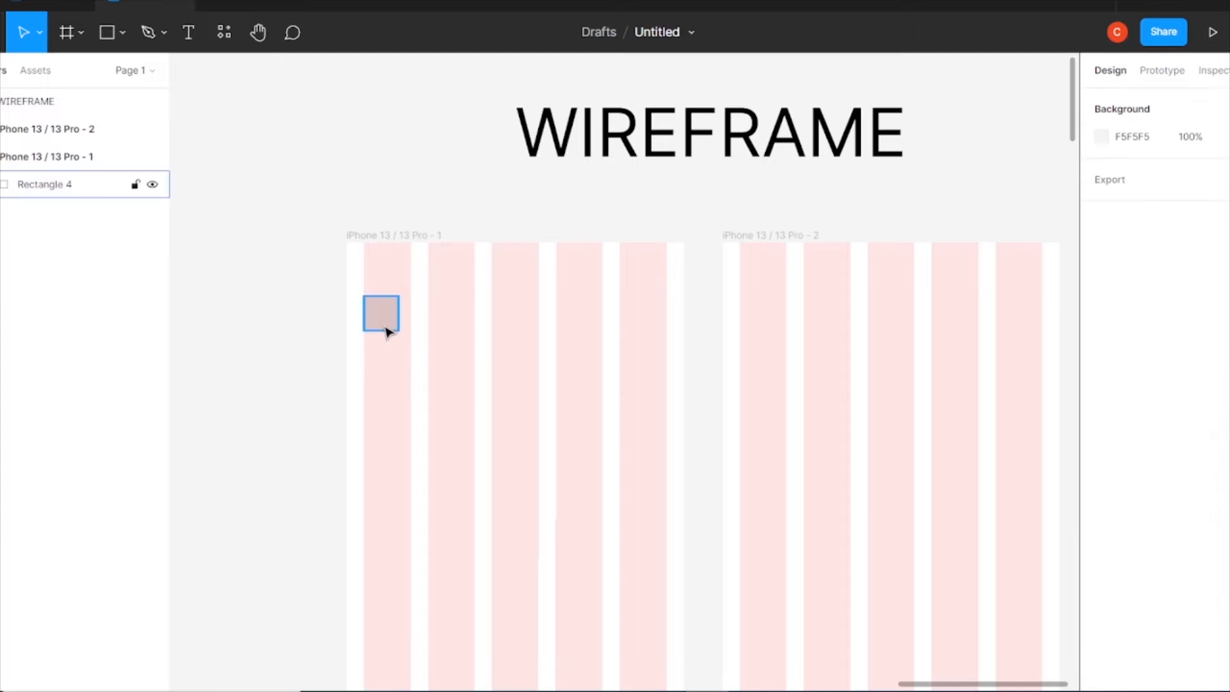
pyautogui.click(389, 324)
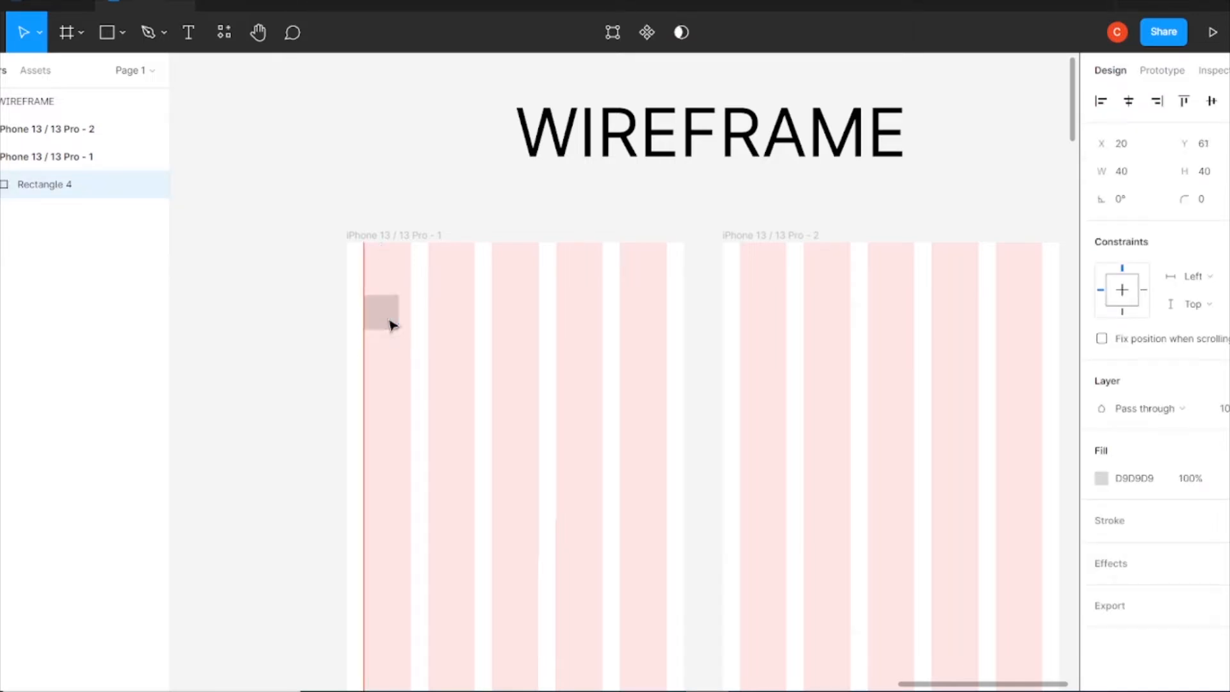
# - Draw a thin bar across the first three columns mid-frame and duplicate it twice below to form three text lines
pyautogui.scroll(-5, 598, 383)
pyautogui.scroll(2, 456, 154)
pyautogui.moveTo(375, 95); pyautogui.dragTo(541, 352)
pyautogui.moveTo(453, 366); pyautogui.dragTo(505, 359)
pyautogui.hotkey('ctrl', 'd')
pyautogui.click(613, 377)
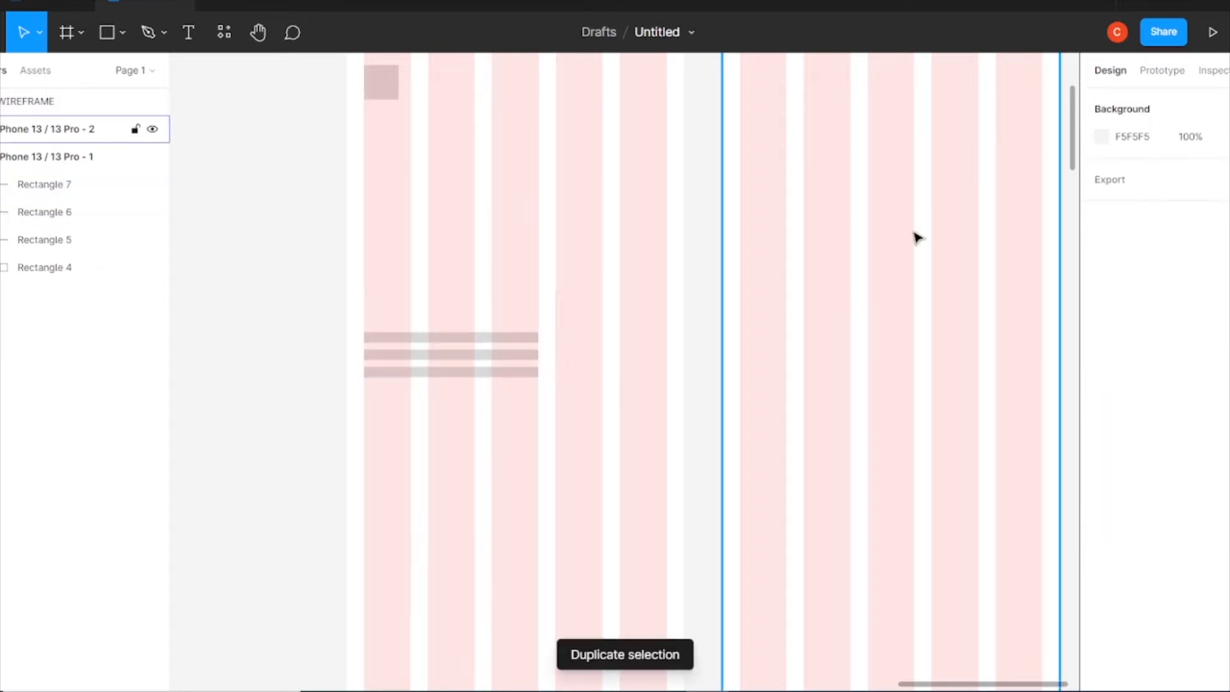
# - Copy the square below the text lines as a 128 × 25 bar over two columns, and duplicate it onto the last two columns
pyautogui.hotkey('ctrl', '-')
pyautogui.moveTo(681, 341); pyautogui.dragTo(623, 311)
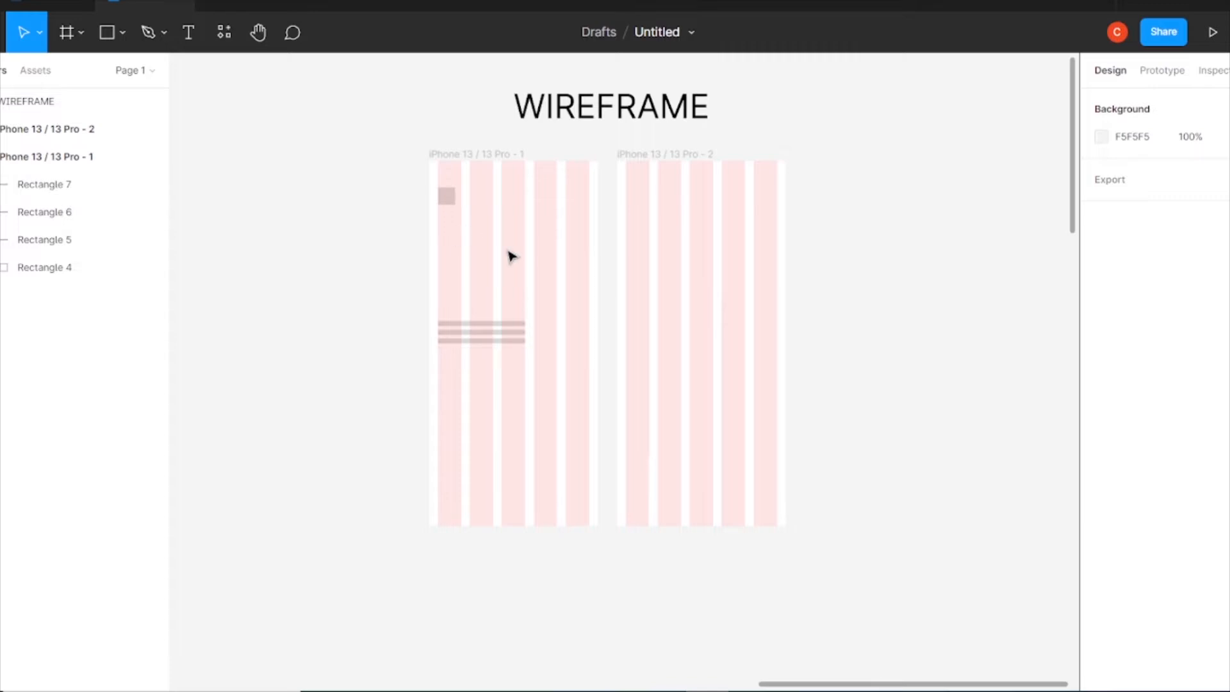
pyautogui.moveTo(451, 201); pyautogui.dragTo(453, 400)
pyautogui.hotkey('ctrl', '+')
pyautogui.hotkey('ctrl', '+')
pyautogui.moveTo(578, 325); pyautogui.dragTo(1003, 282)
pyautogui.moveTo(373, 410); pyautogui.dragTo(524, 410)
pyautogui.moveTo(408, 442); pyautogui.dragTo(816, 406)
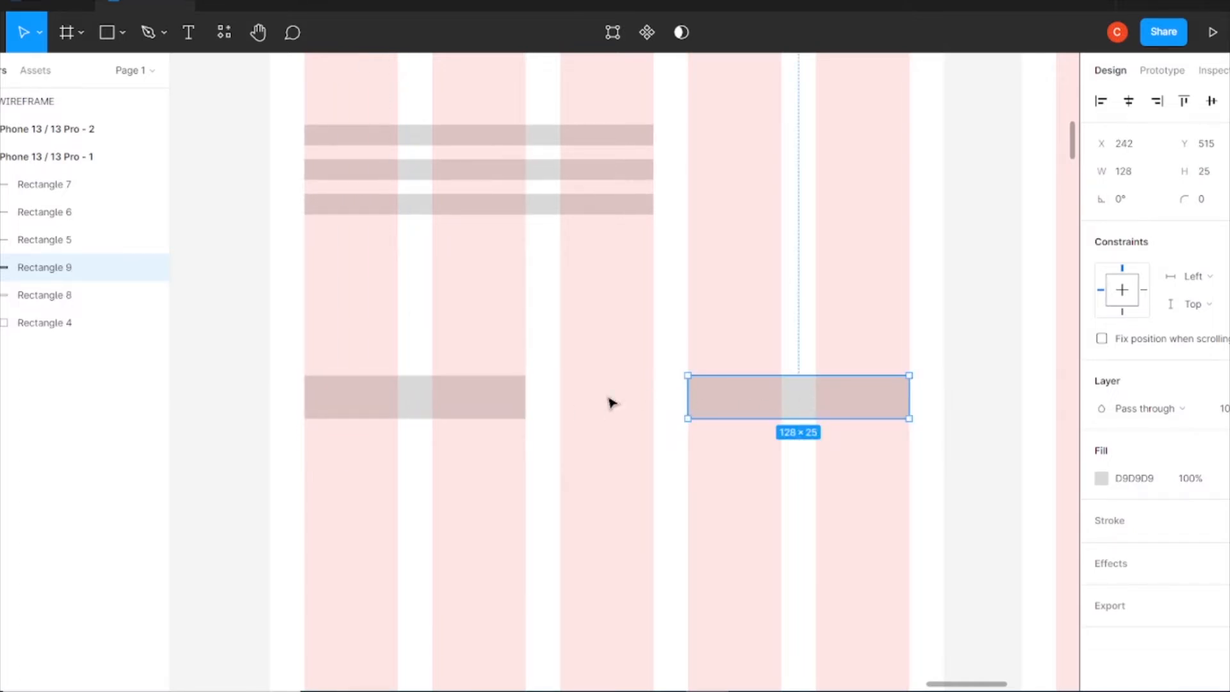
# - Rework the row below the text lines into three narrower, equal bars aligned with each other across the full column width
pyautogui.click(520, 403)
pyautogui.moveTo(525, 402); pyautogui.dragTo(649, 414)
pyautogui.click(788, 398)
pyautogui.press('Delete')
pyautogui.click(532, 241)
pyautogui.moveTo(843, 480); pyautogui.dragTo(461, 397)
pyautogui.click(1213, 102)
pyautogui.click(975, 291)
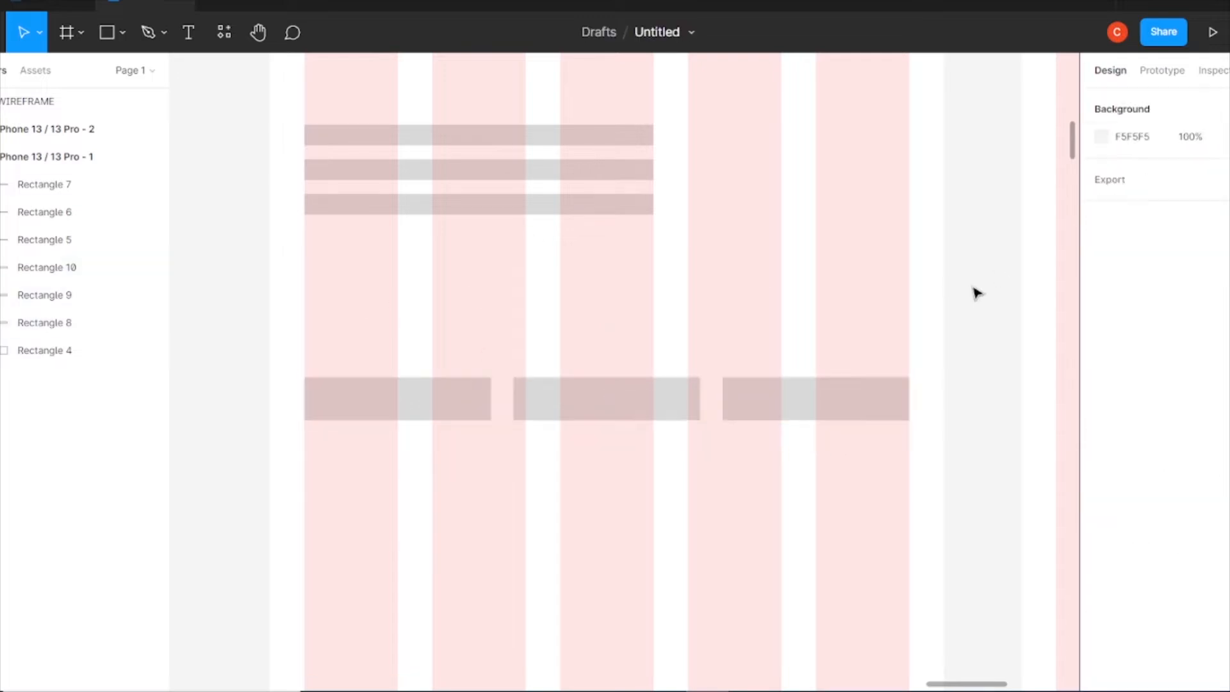
# - Place the large image placeholder graphic on the canvas beside the phone frames
pyautogui.scroll(-5, 758, 468)
pyautogui.scroll(1, 659, 412)
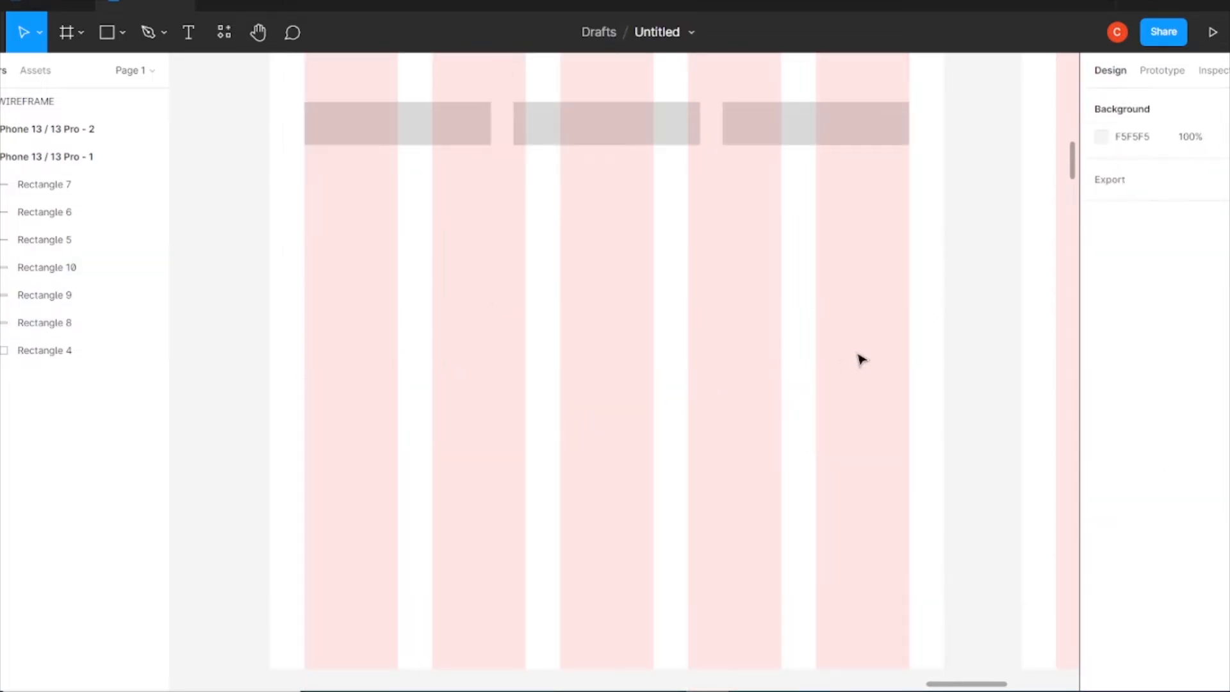
pyautogui.scroll(-10, 685, 346)
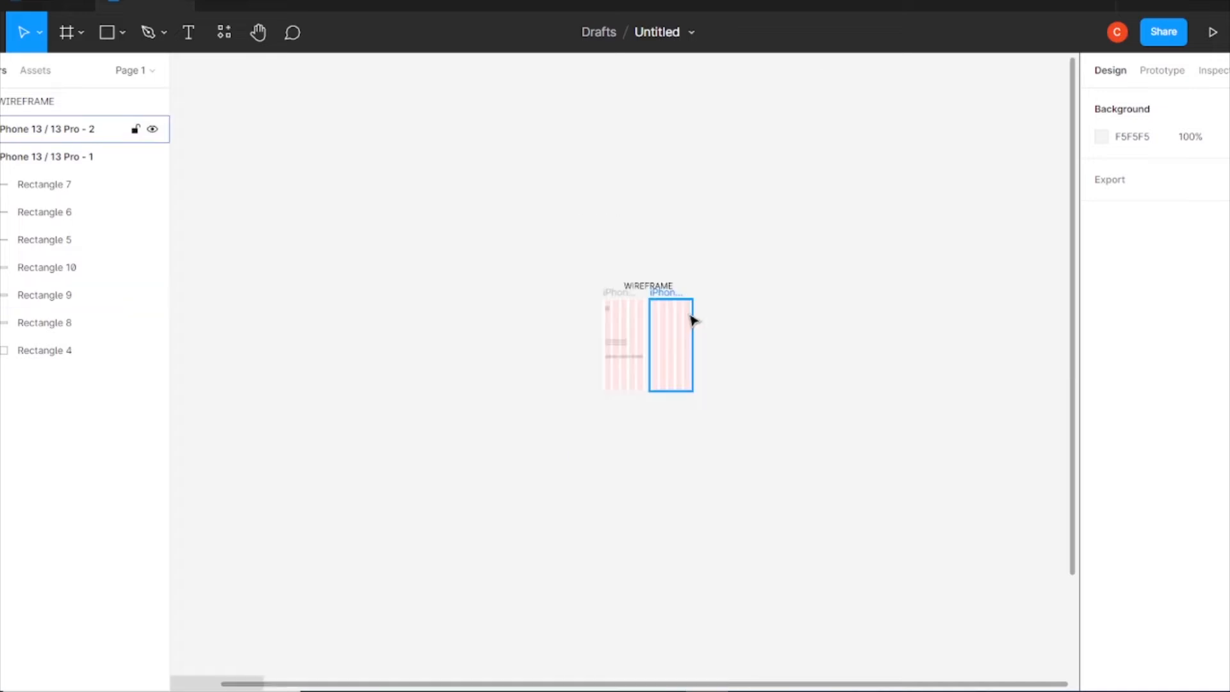
pyautogui.moveTo(593, 456); pyautogui.dragTo(609, 305)
pyautogui.moveTo(276, 556); pyautogui.dragTo(555, 134)
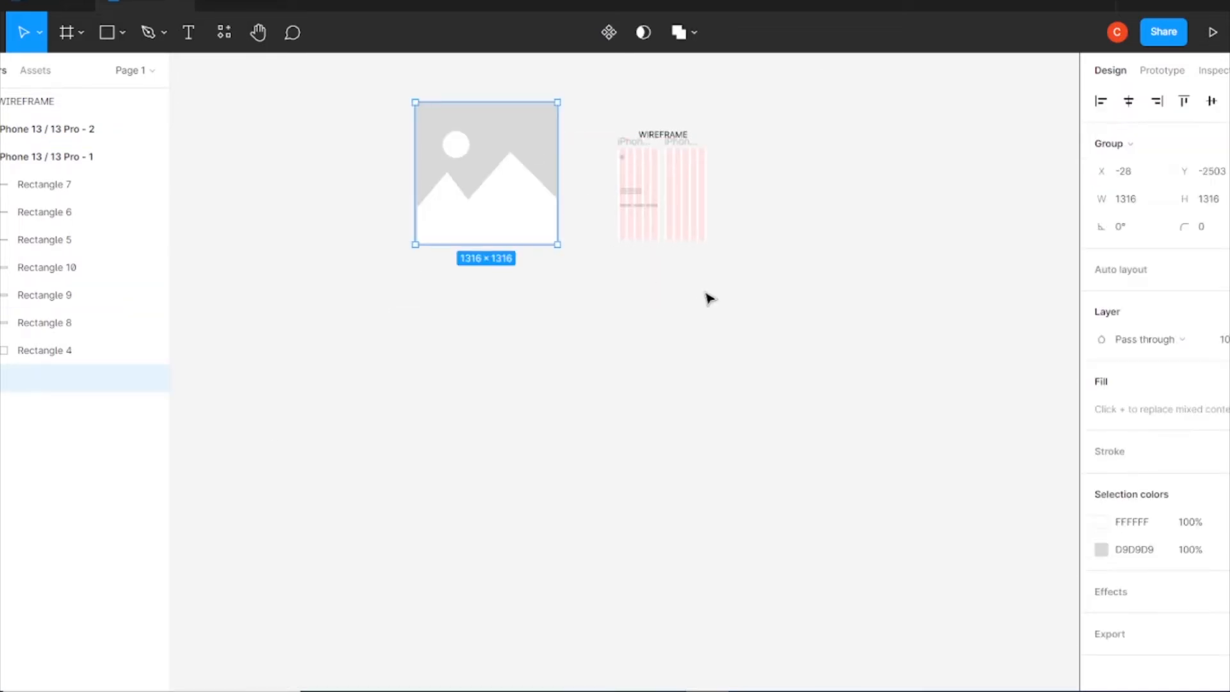
# - Move the image placeholder into the first phone frame above the text lines, scaled to 85 × 85 at the left margin
pyautogui.hotkey('ctrl', '+')
pyautogui.hotkey('ctrl', '+')
pyautogui.moveTo(559, 71); pyautogui.dragTo(679, 671)
pyautogui.moveTo(474, 302); pyautogui.dragTo(318, 269)
pyautogui.moveTo(294, 236); pyautogui.dragTo(479, 496)
pyautogui.hotkey('ctrl', '+')
pyautogui.moveTo(583, 333); pyautogui.dragTo(560, 316)
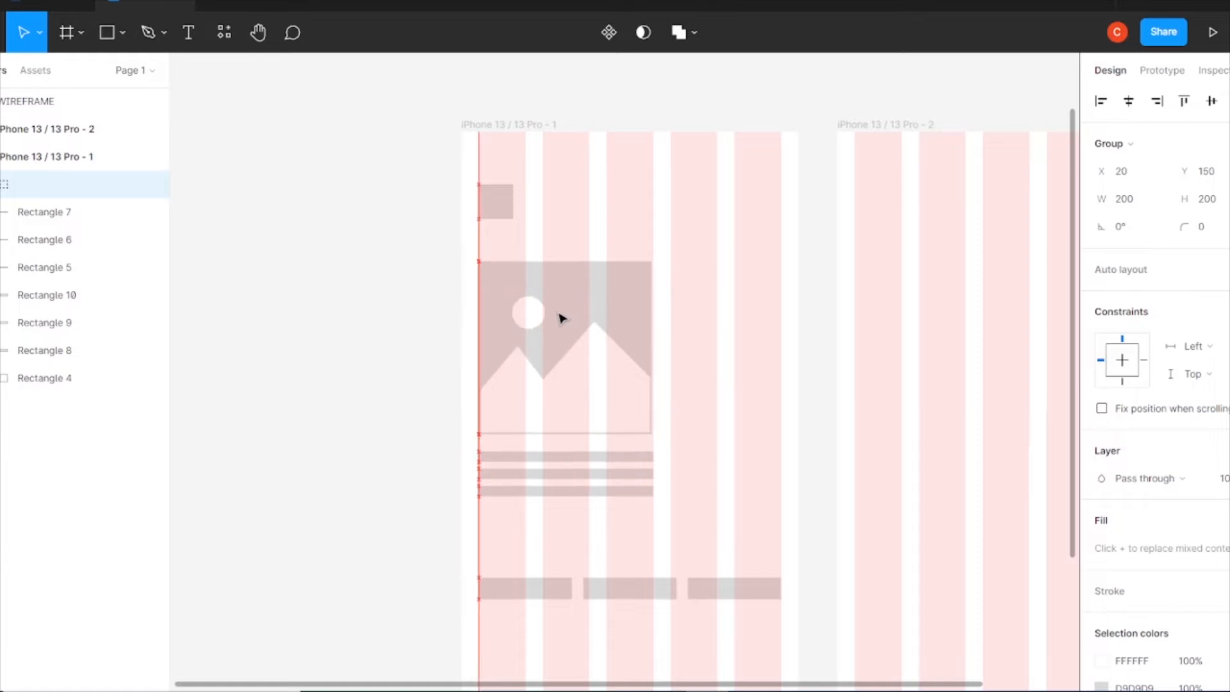
pyautogui.moveTo(653, 352)
pyautogui.mouseDown()
pyautogui.moveTo(626, 337)
pyautogui.moveTo(653, 348)
pyautogui.mouseUp()
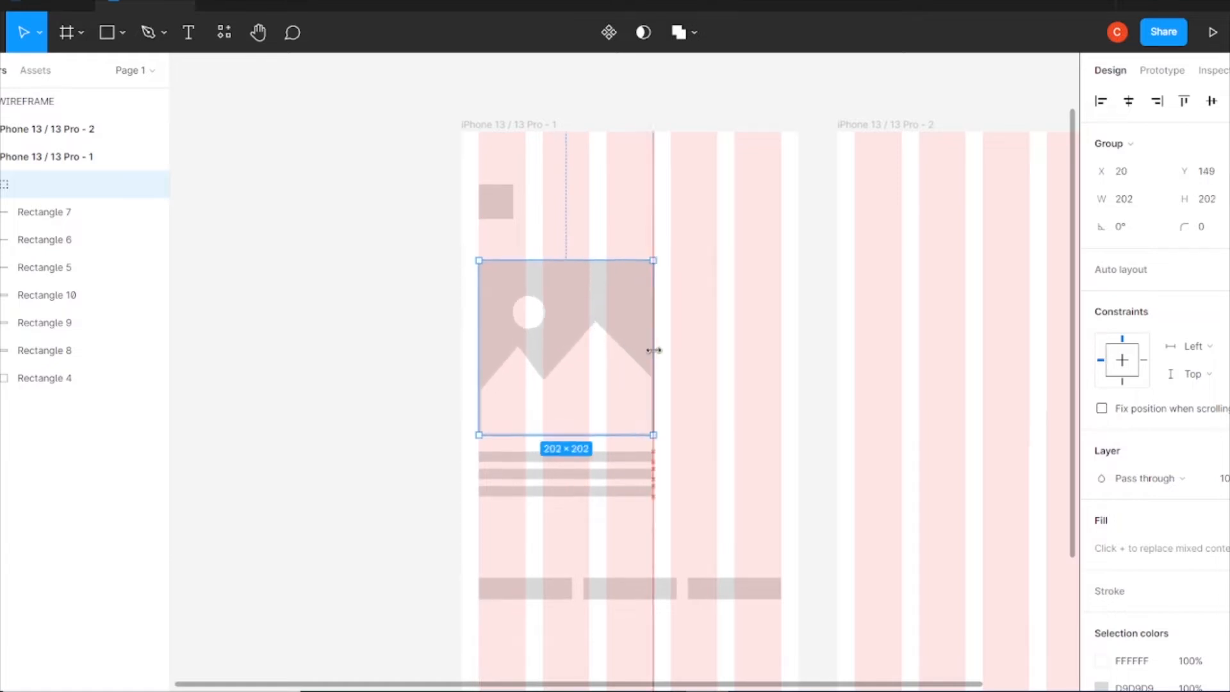
pyautogui.scroll(-3, 724, 411)
pyautogui.moveTo(653, 297); pyautogui.dragTo(513, 295)
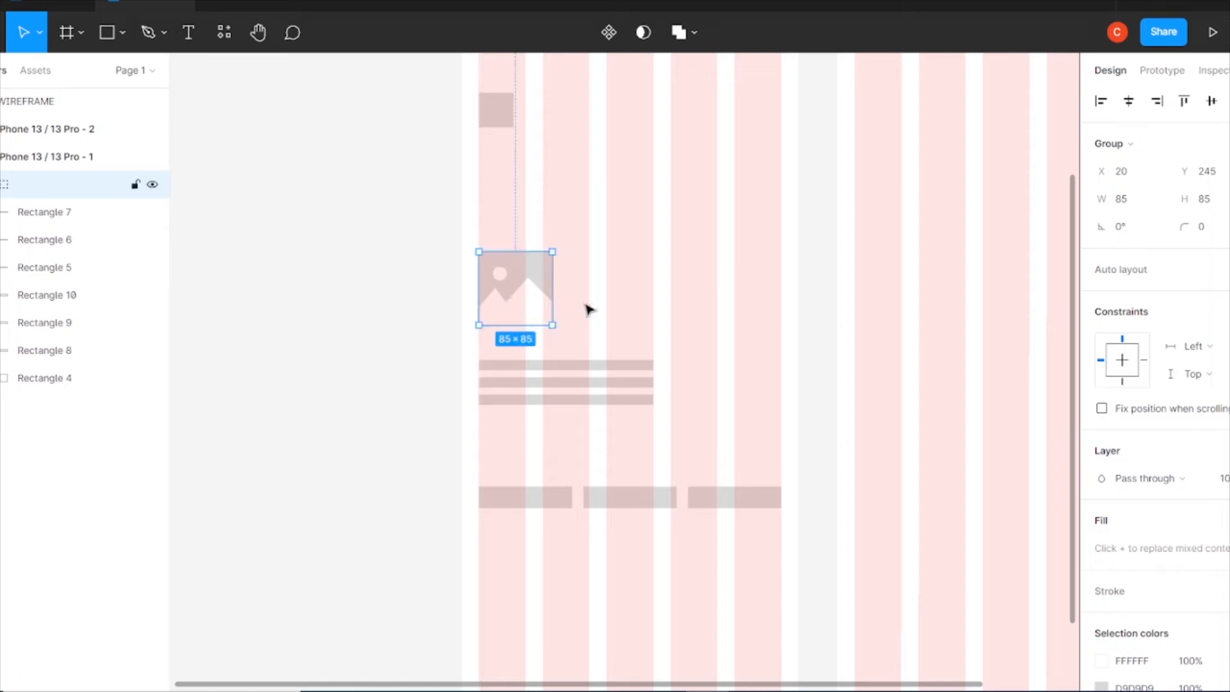
# - Copy the placeholder below the bar row, enlarge the copy to 148 × 148, and duplicate it into a horizontal row of three
pyautogui.scroll(-2, 403, 172)
pyautogui.moveTo(516, 220); pyautogui.dragTo(518, 554)
pyautogui.scroll(-10, 571, 392)
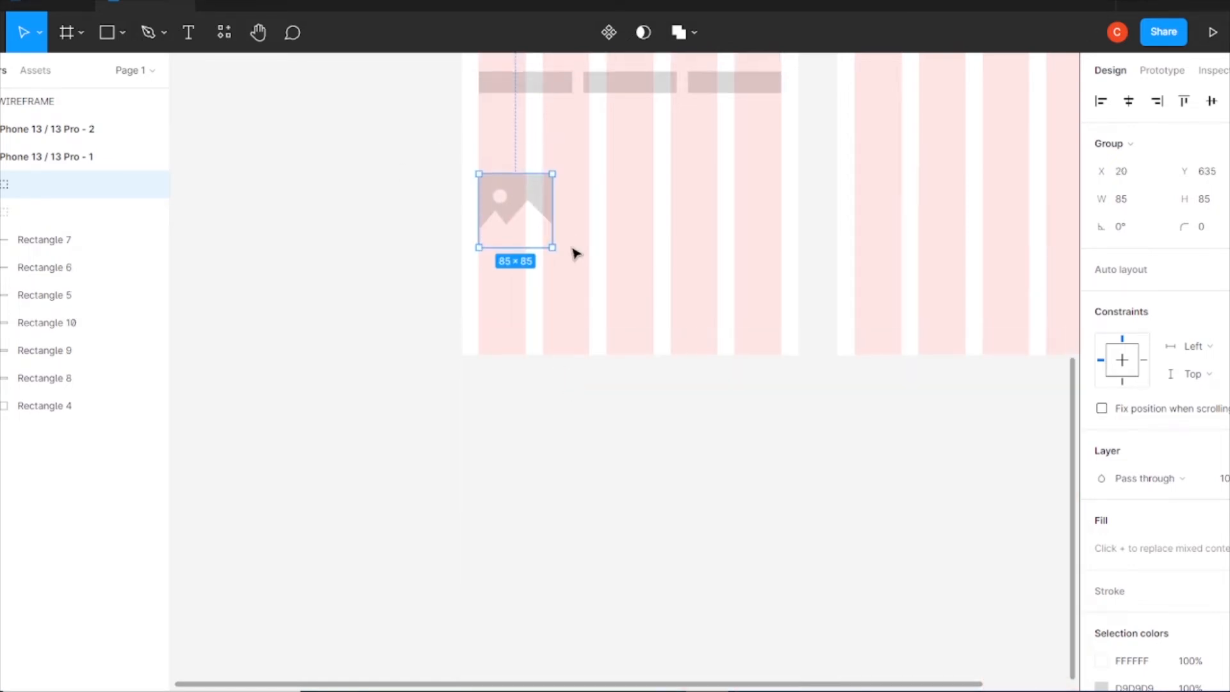
pyautogui.scroll(9, 577, 252)
pyautogui.moveTo(553, 522); pyautogui.dragTo(833, 542)
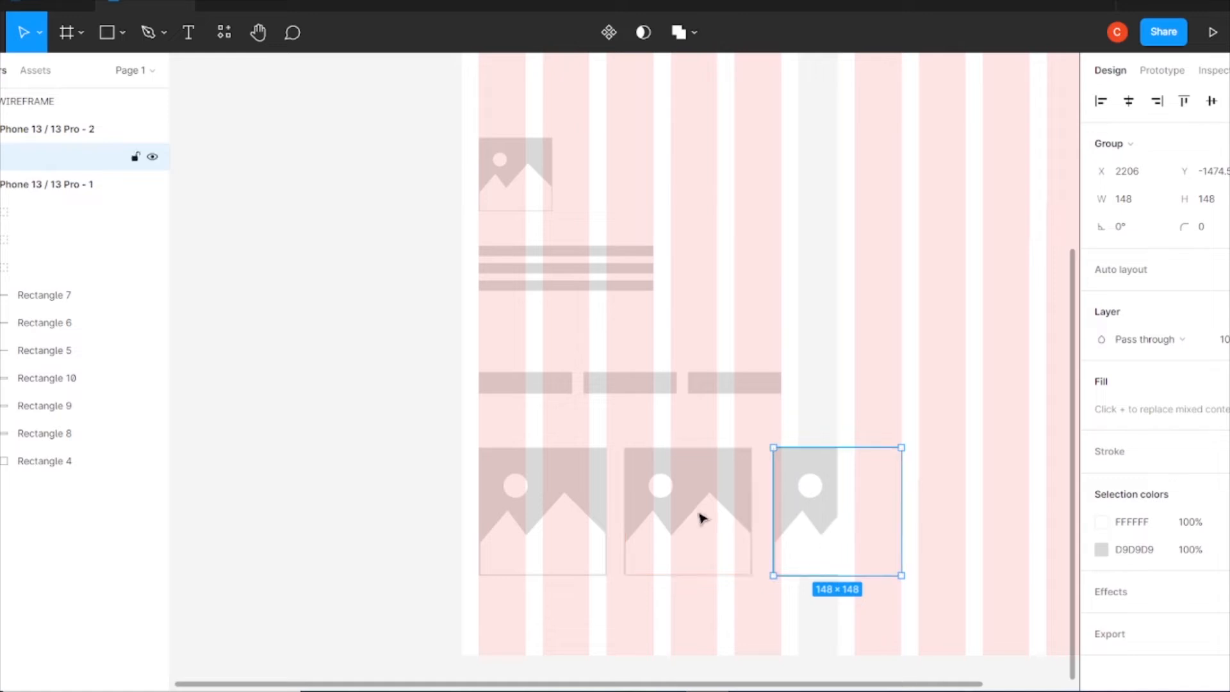
# - Distribute the three large image placeholders with equal horizontal spacing
pyautogui.keyDown('shift'); pyautogui.click(742, 524); pyautogui.keyUp('shift')
pyautogui.keyDown('shift'); pyautogui.click(590, 487); pyautogui.keyUp('shift')
pyautogui.click(1229, 101)
pyautogui.click(1229, 102)
pyautogui.click(1229, 101)
pyautogui.click(1175, 180)
pyautogui.click(820, 384)
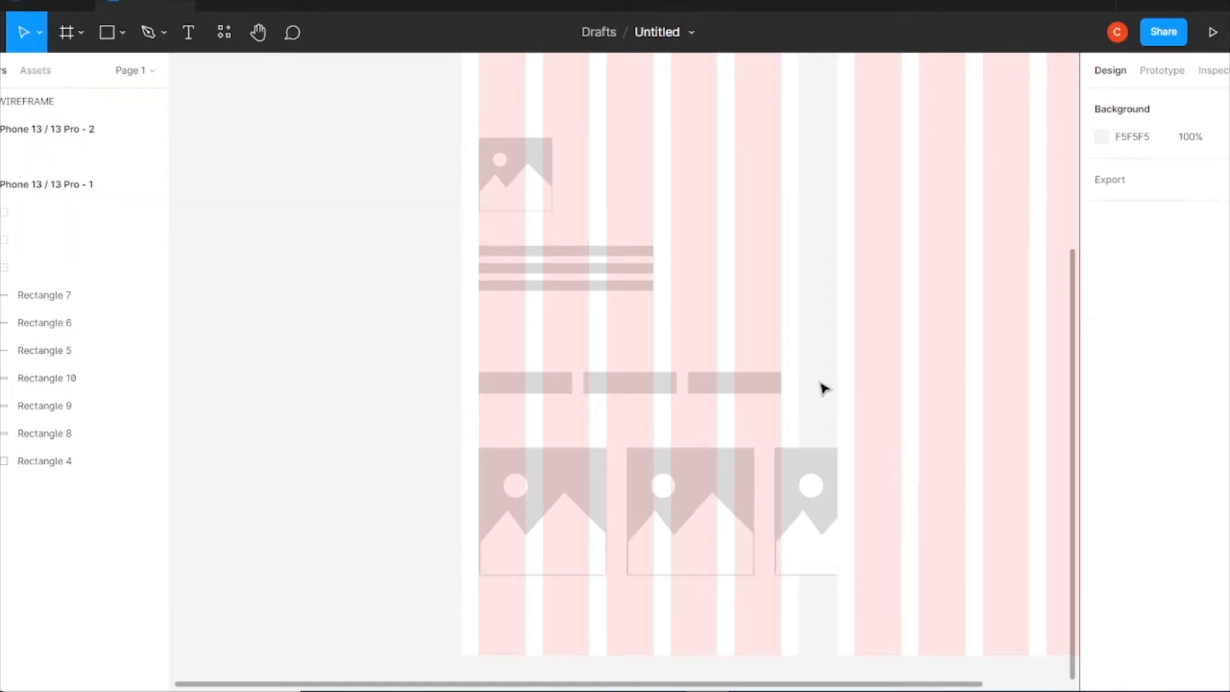
# - Move the third large placeholder's layer into the first phone frame so that the frame clips it
pyautogui.click(812, 507)
pyautogui.moveTo(24, 167); pyautogui.dragTo(17, 283)
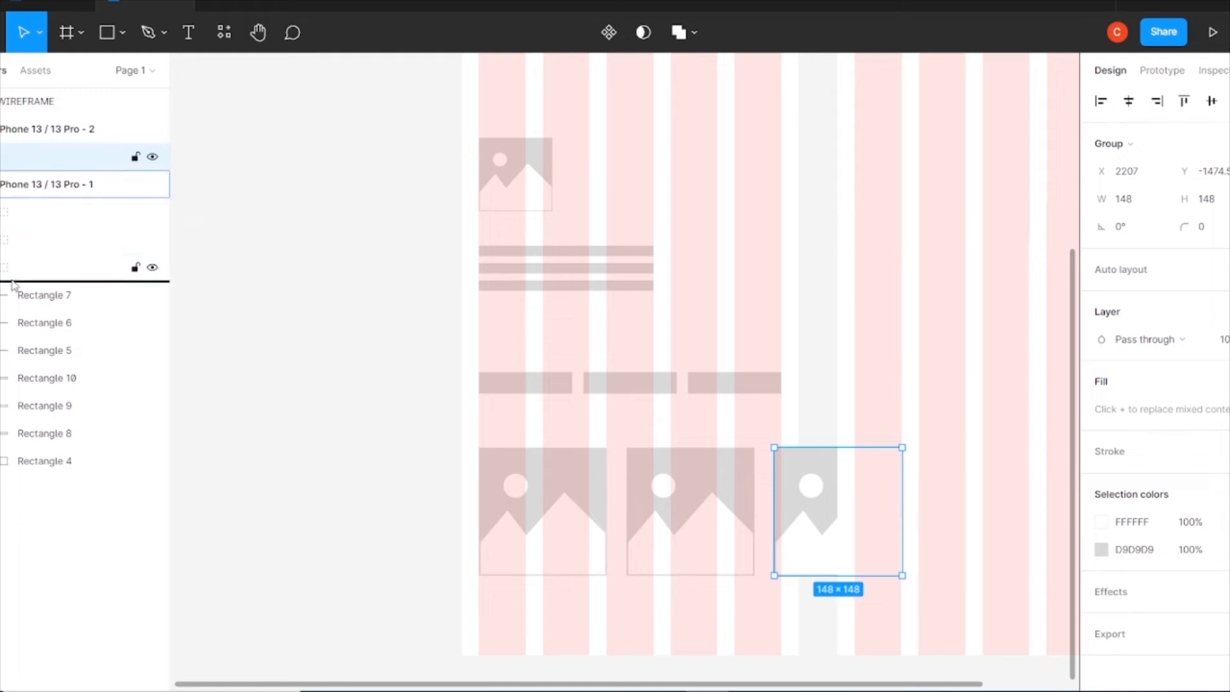
pyautogui.click(824, 349)
# - Hide the column layout grid of the first phone frame
pyautogui.press('-')
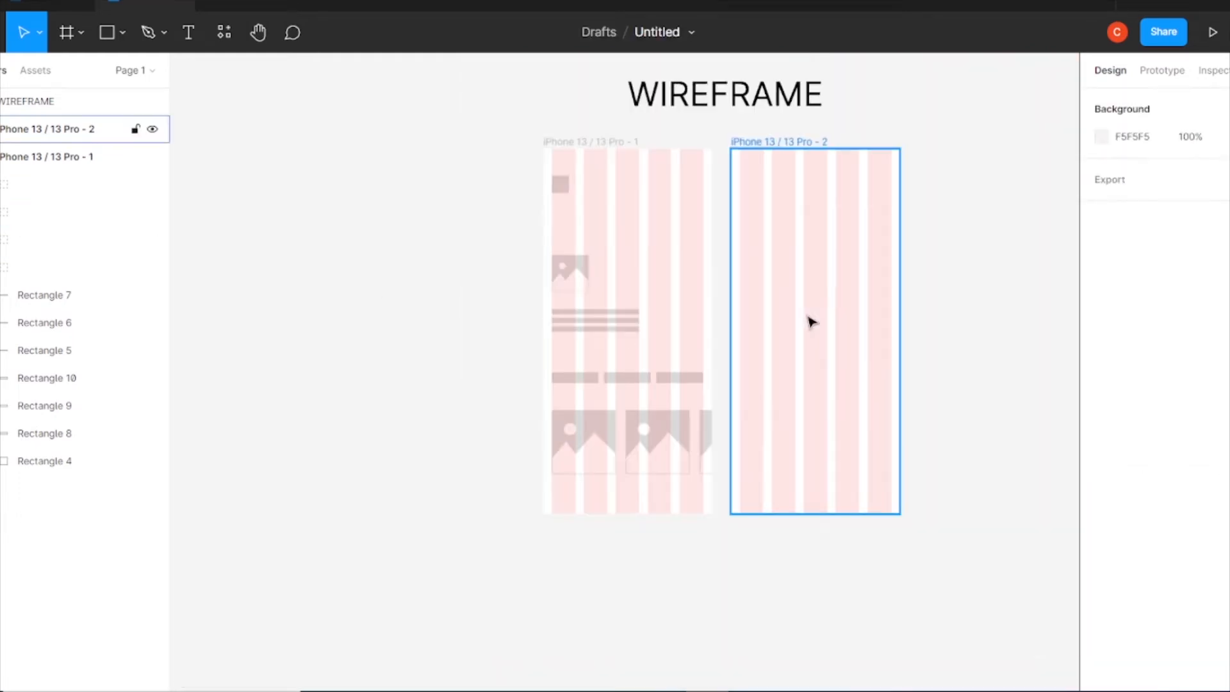
pyautogui.moveTo(693, 295); pyautogui.dragTo(552, 356)
pyautogui.click(421, 202)
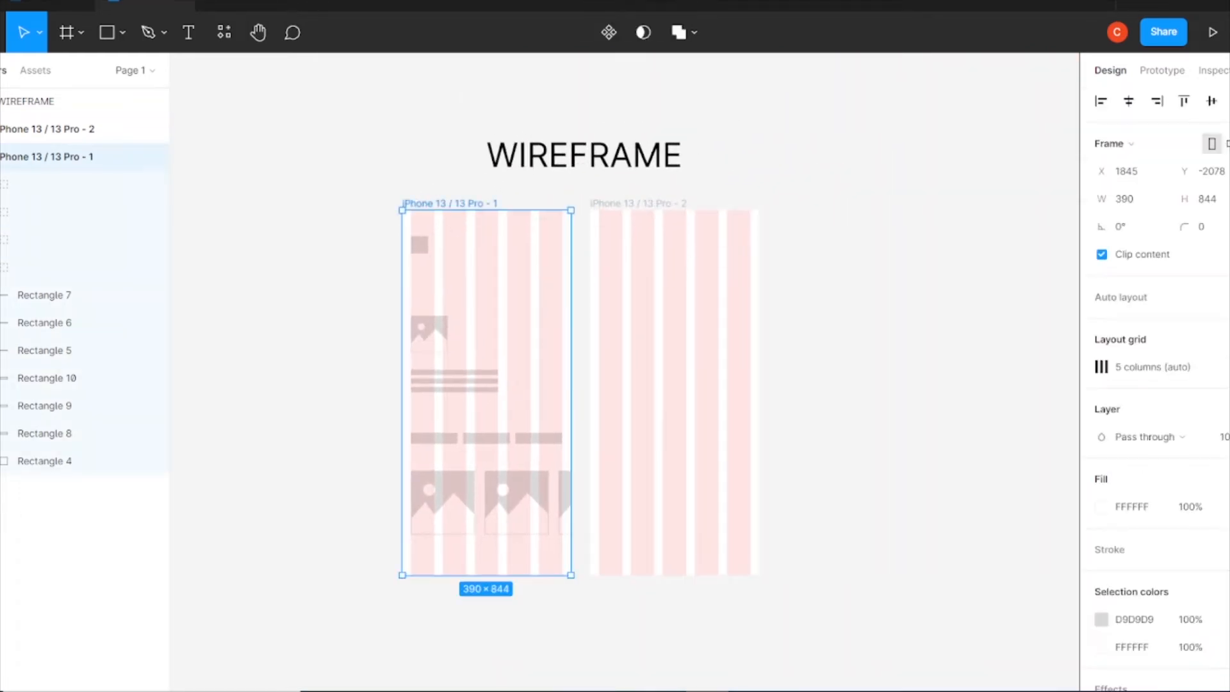
pyautogui.click(1227, 367)
pyautogui.click(896, 353)
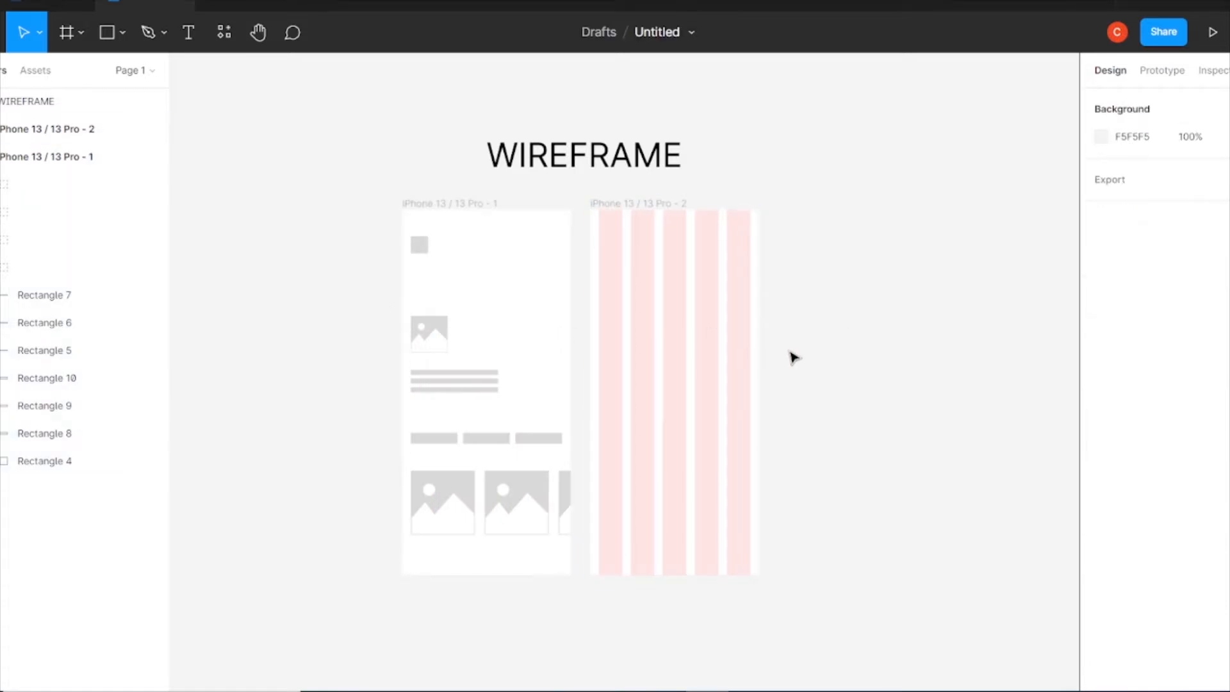
# - Copy the top square into the second phone frame and place a 54 × 54 image placeholder copy level with it in the last column
pyautogui.click(423, 250)
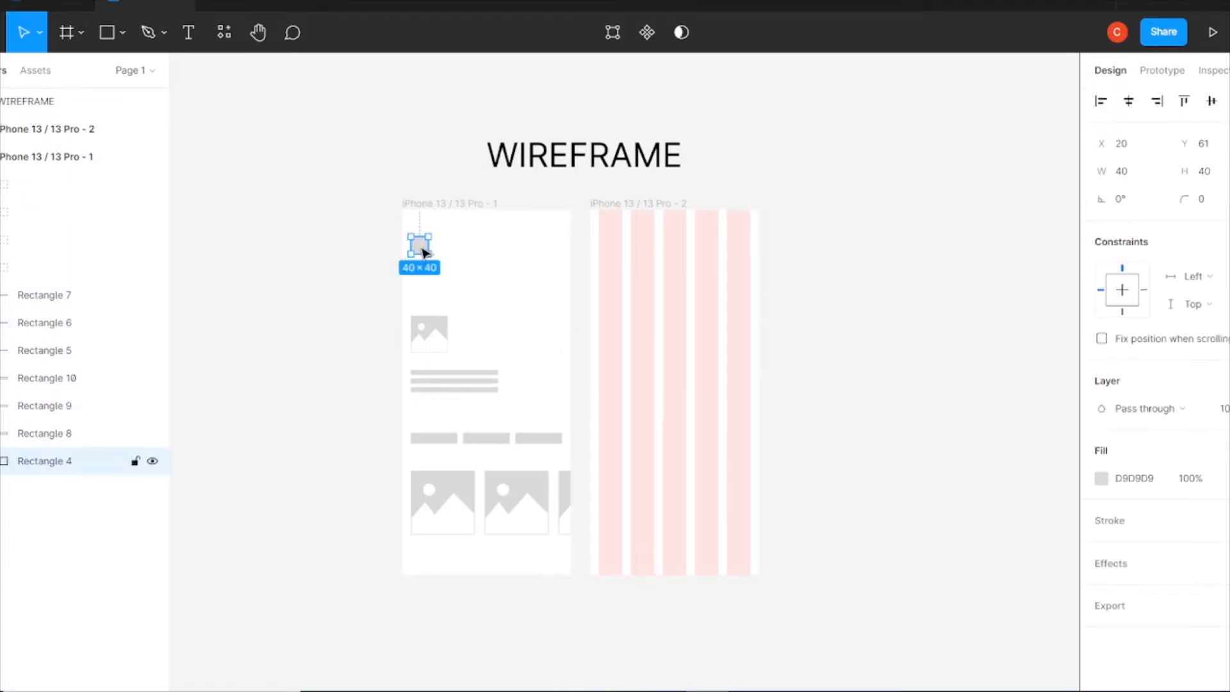
pyautogui.moveTo(420, 247); pyautogui.dragTo(608, 250)
pyautogui.moveTo(436, 334); pyautogui.dragTo(729, 244)
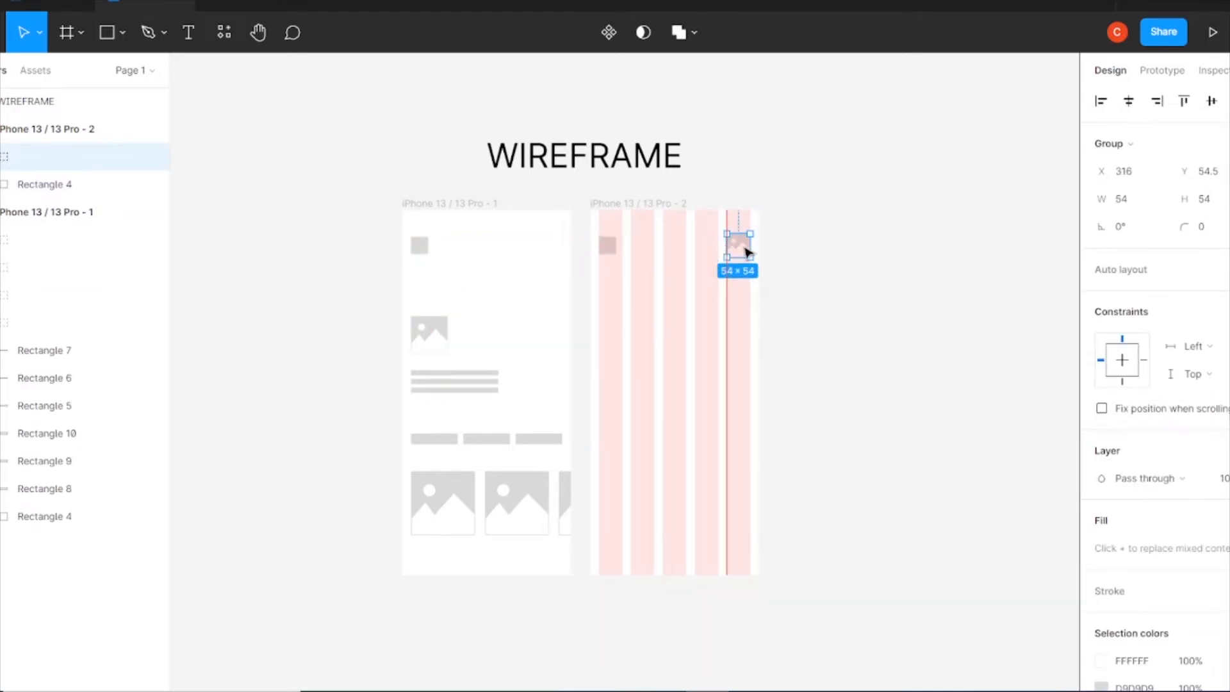
pyautogui.click(788, 281)
# - Place an enlarged image placeholder copy across the three middle columns of the second frame, with a copied bar centred beneath it
pyautogui.click(516, 511)
pyautogui.moveTo(516, 510); pyautogui.dragTo(727, 354)
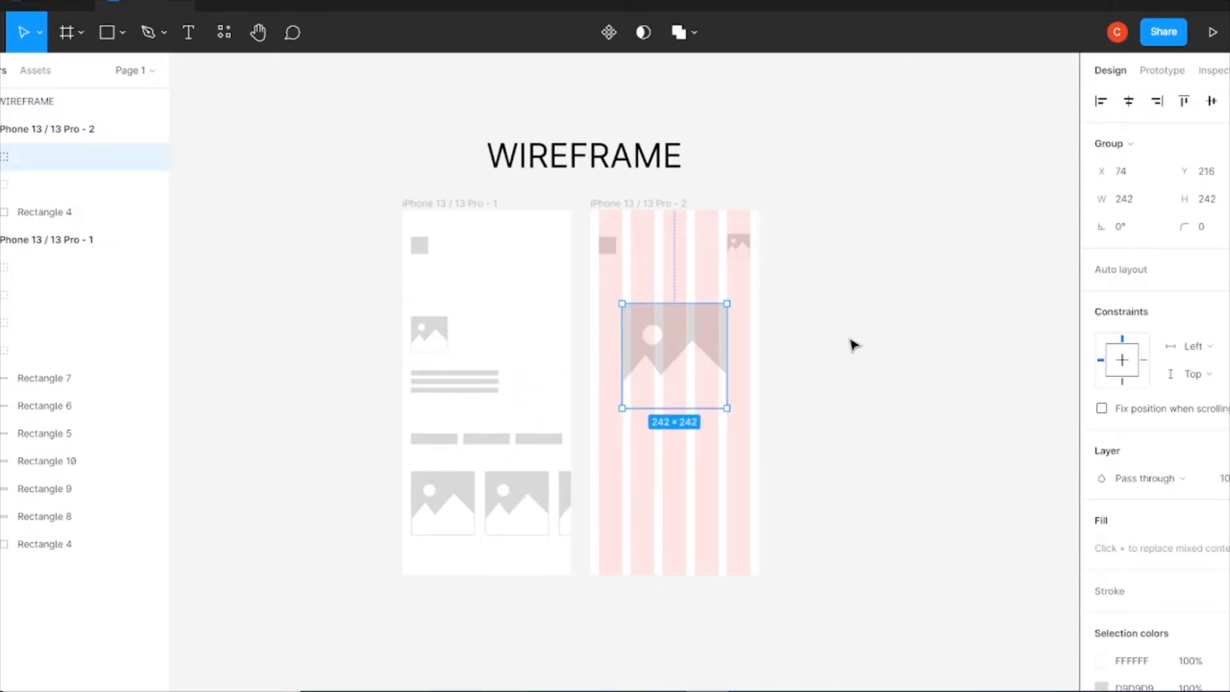
pyautogui.click(547, 440)
pyautogui.moveTo(549, 446); pyautogui.dragTo(683, 429)
pyautogui.click(695, 352)
pyautogui.moveTo(729, 373); pyautogui.dragTo(689, 354)
pyautogui.moveTo(683, 439); pyautogui.dragTo(686, 420)
# - Copy the three text lines from the first frame and centre them under the bar in the second frame
pyautogui.click(894, 368)
pyautogui.moveTo(524, 354); pyautogui.dragTo(713, 445)
pyautogui.click(837, 423)
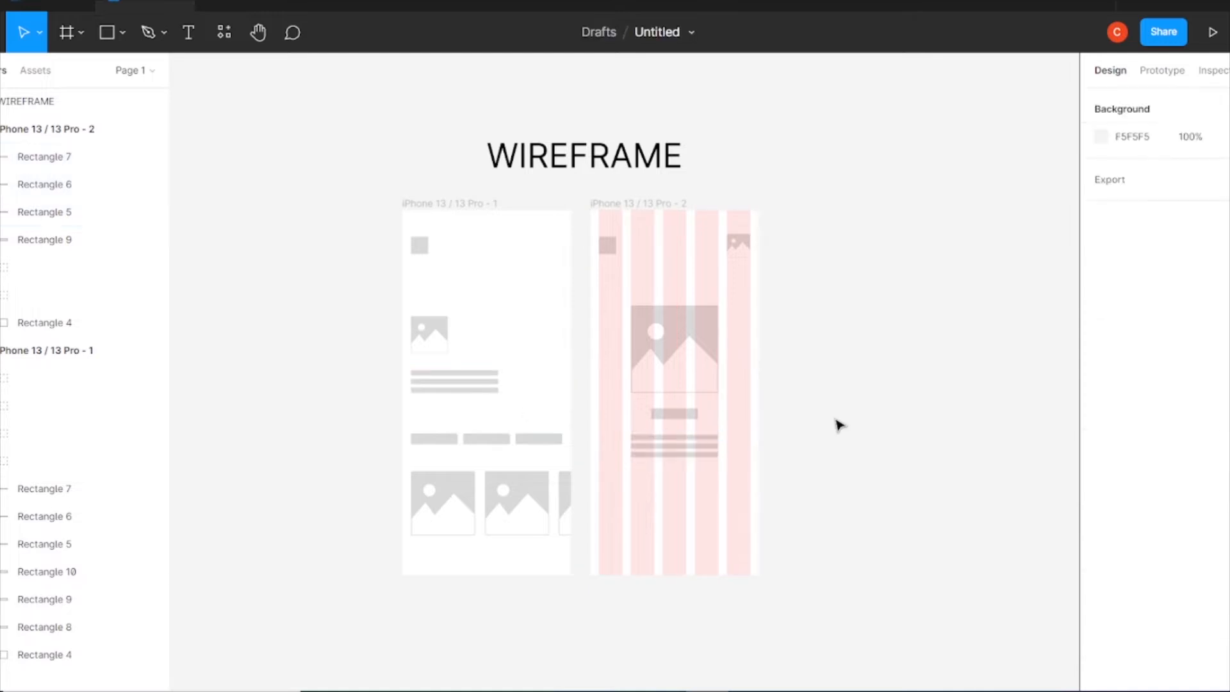
# - Add a centred 120 × 27 bar below the second frame's text lines and shift the lines and bar slightly upward
pyautogui.press('+')
pyautogui.moveTo(813, 593); pyautogui.dragTo(742, 498)
pyautogui.scroll(-1, 837, 568)
pyautogui.click(744, 434)
pyautogui.moveTo(744, 434); pyautogui.dragTo(777, 547)
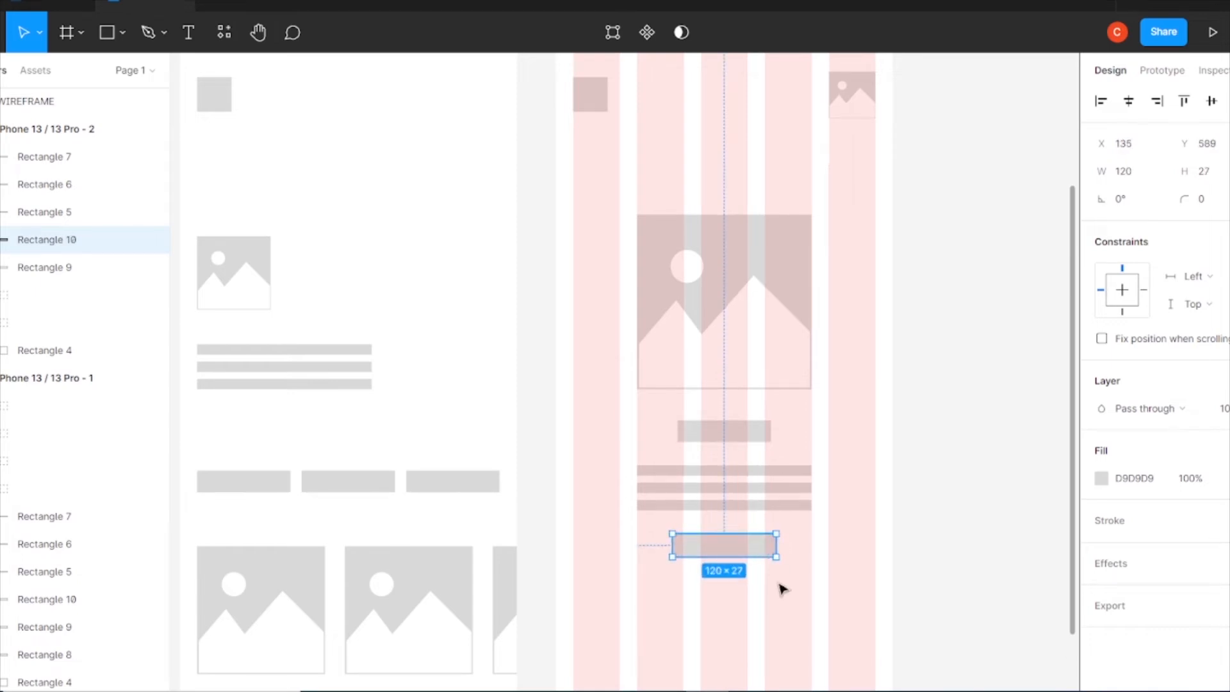
pyautogui.click(738, 435)
pyautogui.moveTo(816, 528); pyautogui.dragTo(770, 470)
# - Add a centred 198 × 45 button rectangle beneath the 120 × 27 bar in the second frame
pyautogui.moveTo(731, 550); pyautogui.dragTo(809, 581)
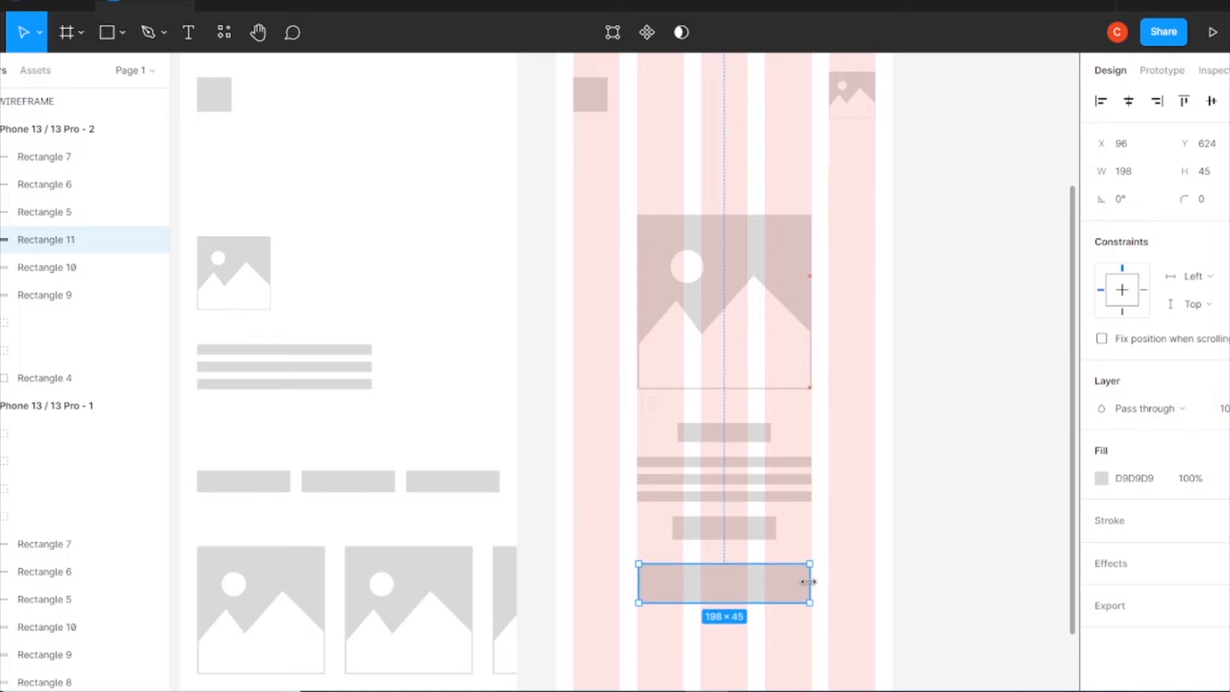
pyautogui.click(1033, 487)
pyautogui.click(729, 586)
pyautogui.click(989, 411)
# - Hide the column layout grid of the second phone frame
pyautogui.hotkey('ctrl', '-')
pyautogui.moveTo(555, 169); pyautogui.dragTo(548, 240)
pyautogui.click(698, 307)
pyautogui.click(1227, 368)
pyautogui.click(913, 390)
pyautogui.hotkey('ctrl', '+')
pyautogui.hotkey('ctrl', '-')
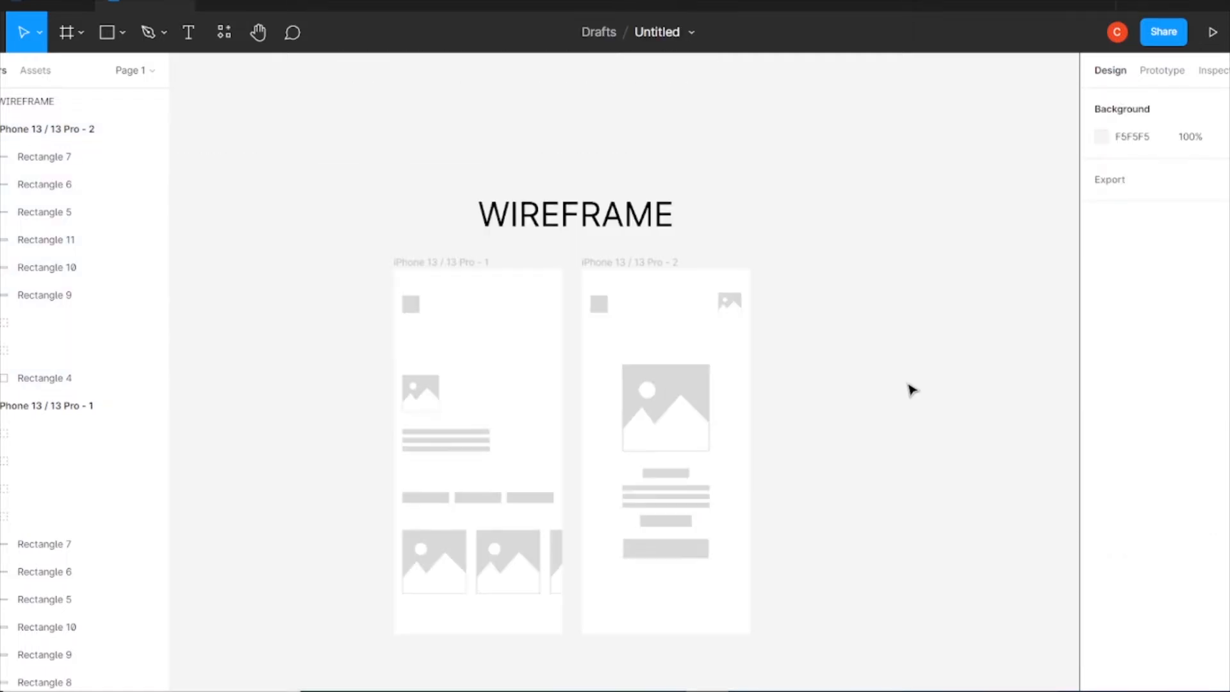
# - Darken the grey of all placeholder shapes in both phone frames to C7C7C7
pyautogui.scroll(-2, 859, 390)
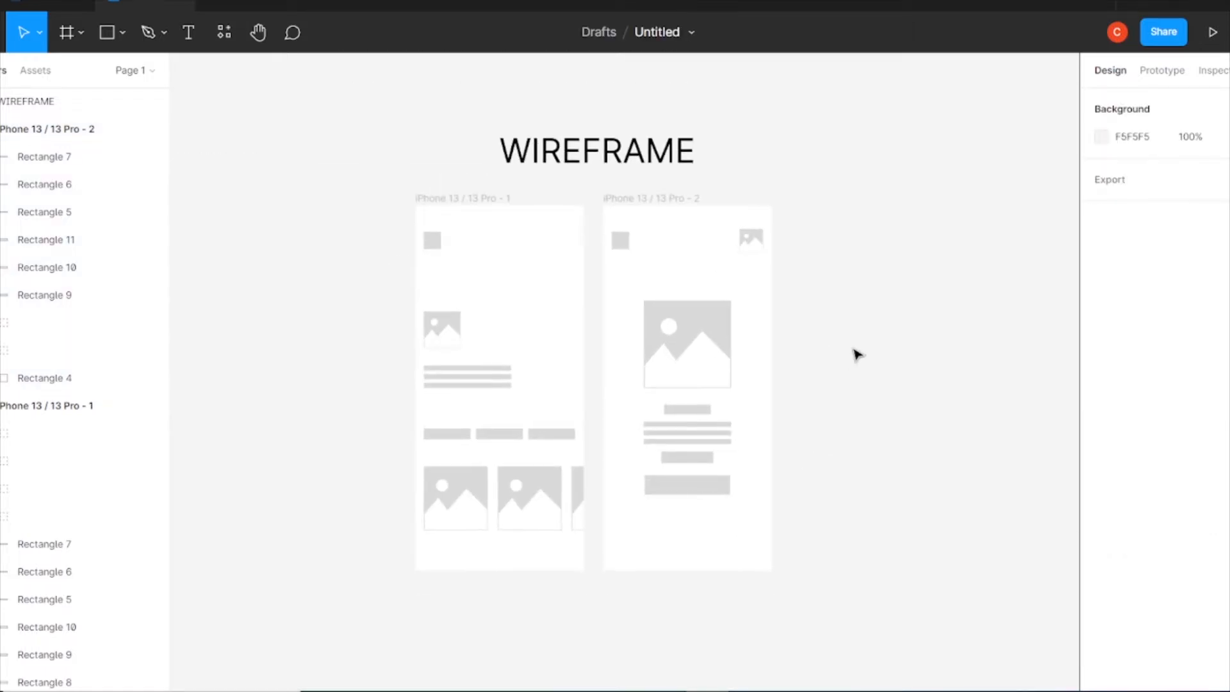
pyautogui.moveTo(836, 195); pyautogui.dragTo(387, 591)
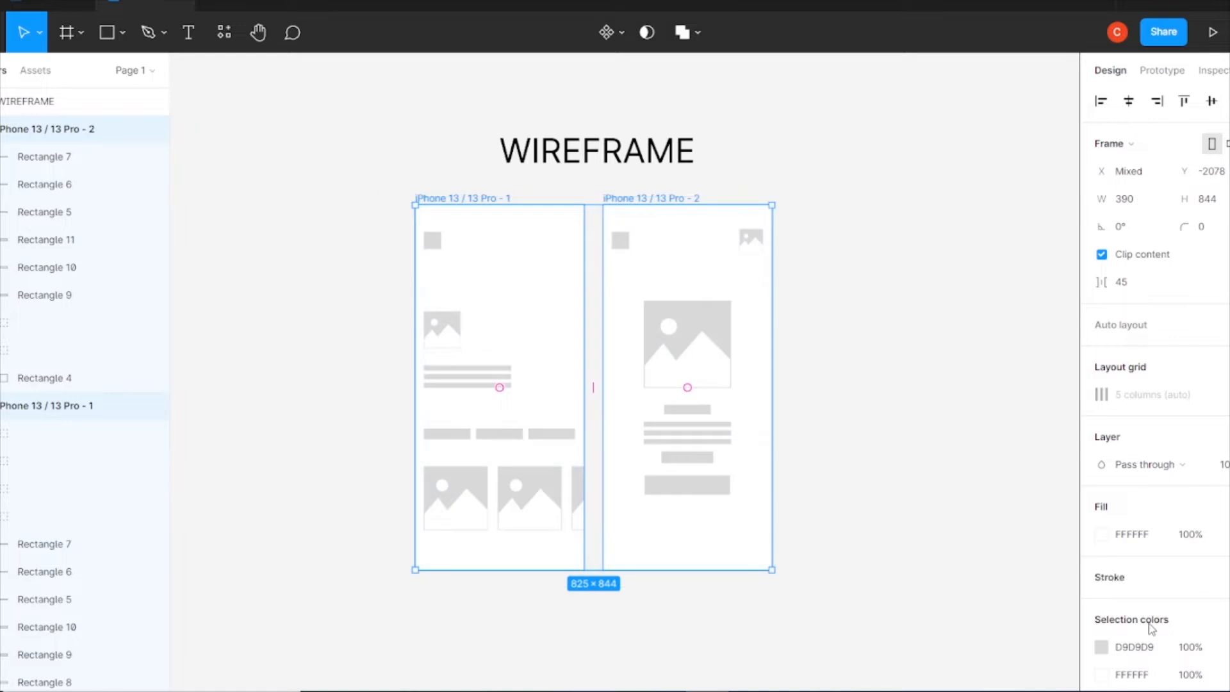
pyautogui.click(1098, 646)
pyautogui.moveTo(874, 286); pyautogui.dragTo(874, 308)
pyautogui.click(1063, 241)
pyautogui.click(860, 268)
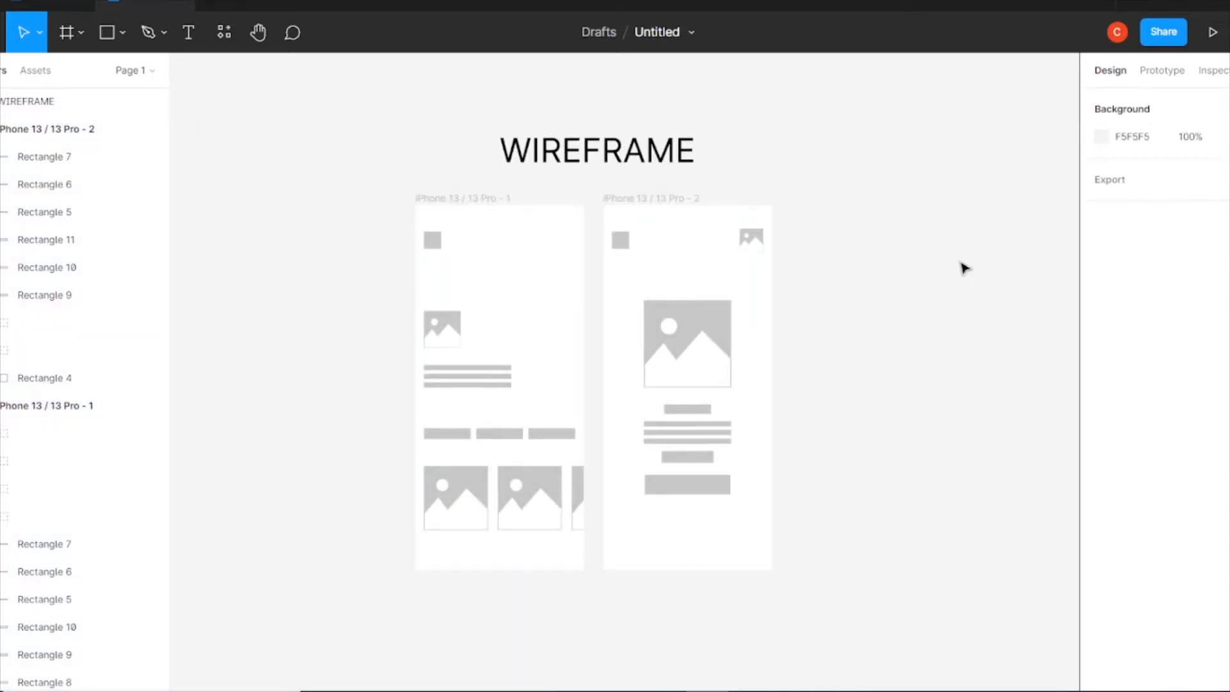
pyautogui.hotkey('ctrl', '=')
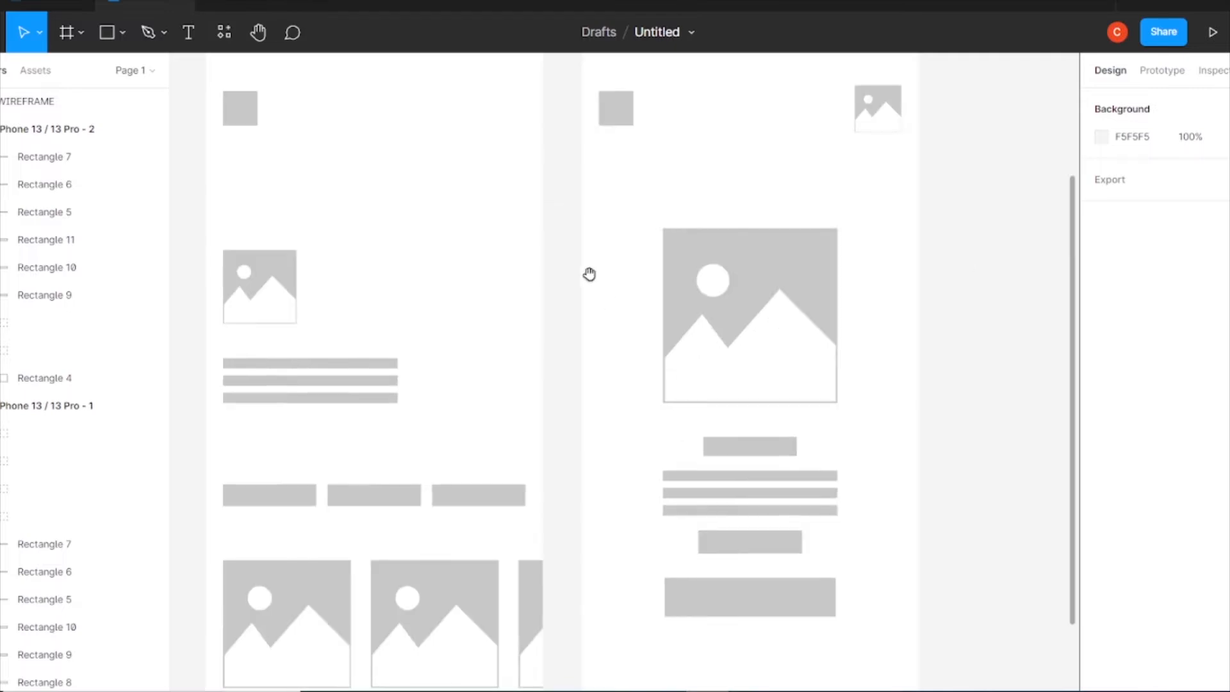
pyautogui.moveTo(591, 275); pyautogui.dragTo(639, 489)
pyautogui.scroll(-5, 584, 366)
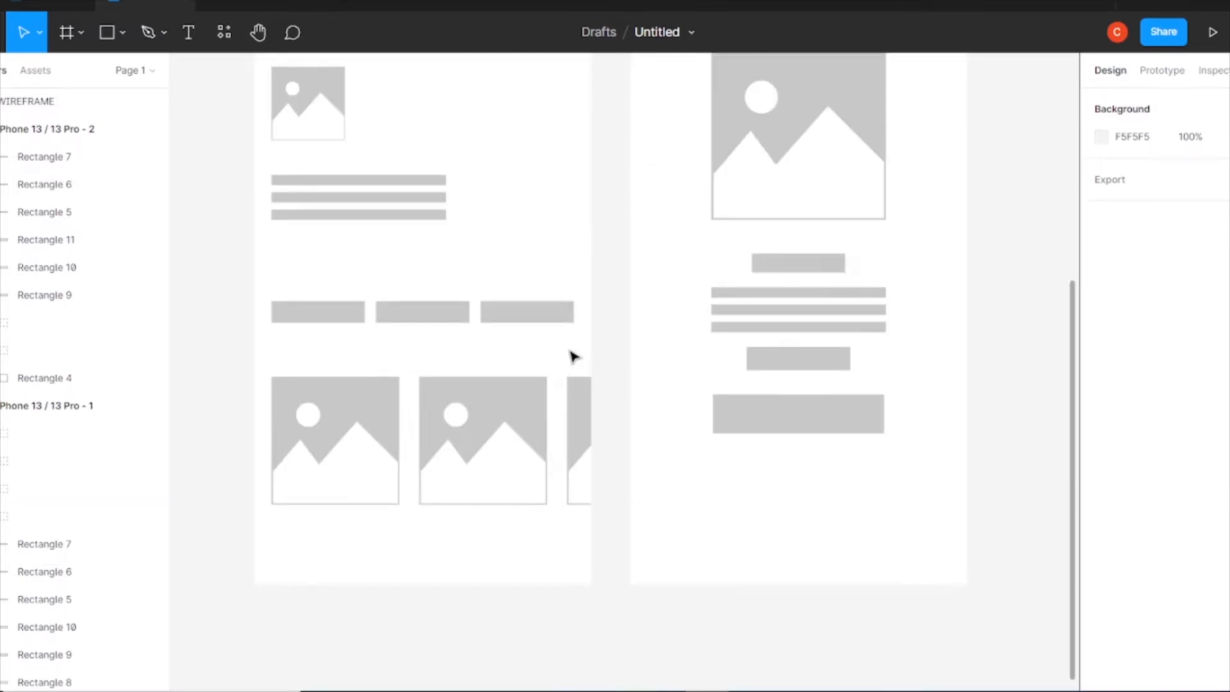
pyautogui.hotkey('shift', '1')
pyautogui.click(465, 204)
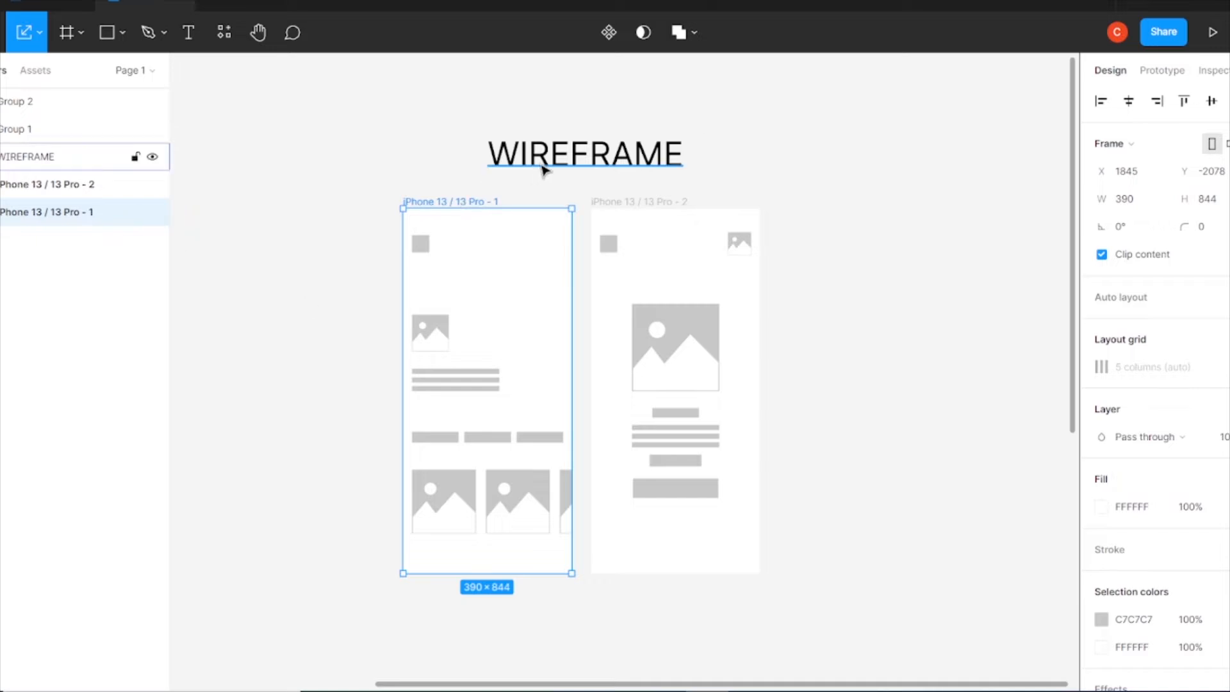
pyautogui.scroll(-5, 679, 312)
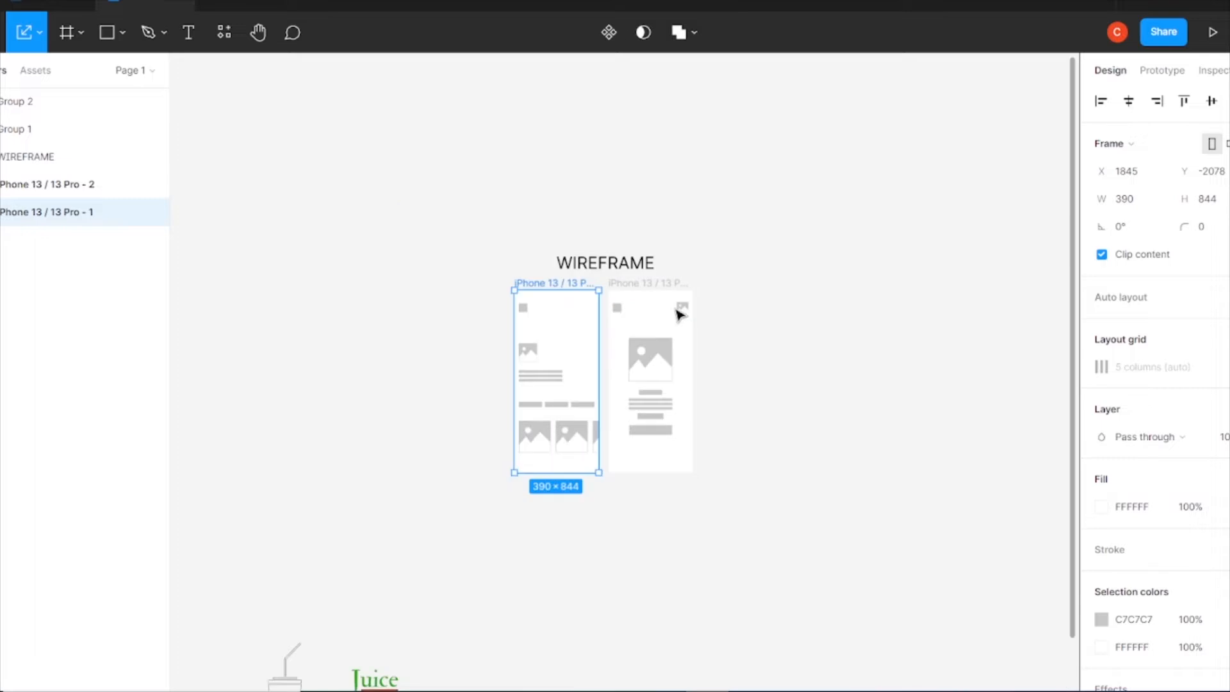
# - Add a blank 390 × 844 iPhone 13 / 13 Pro frame beside the wireframes and duplicate it to its right
pyautogui.click(81, 32)
pyautogui.click(74, 69)
pyautogui.click(1147, 186)
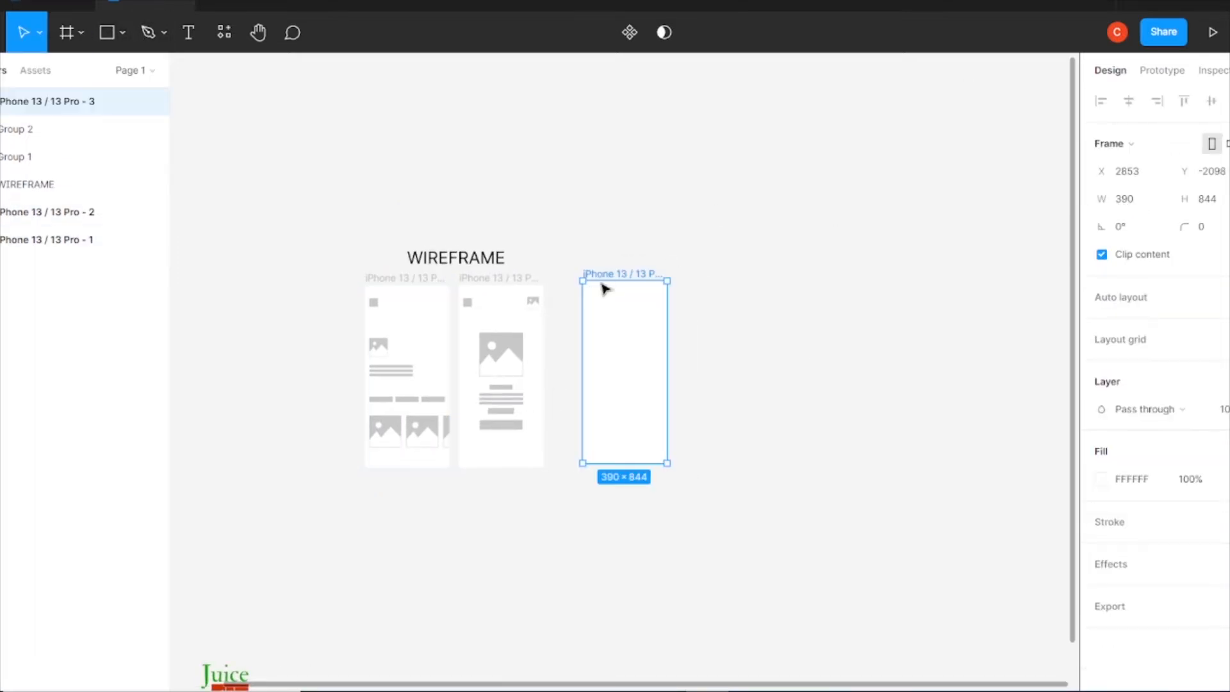
pyautogui.moveTo(628, 276); pyautogui.dragTo(728, 275)
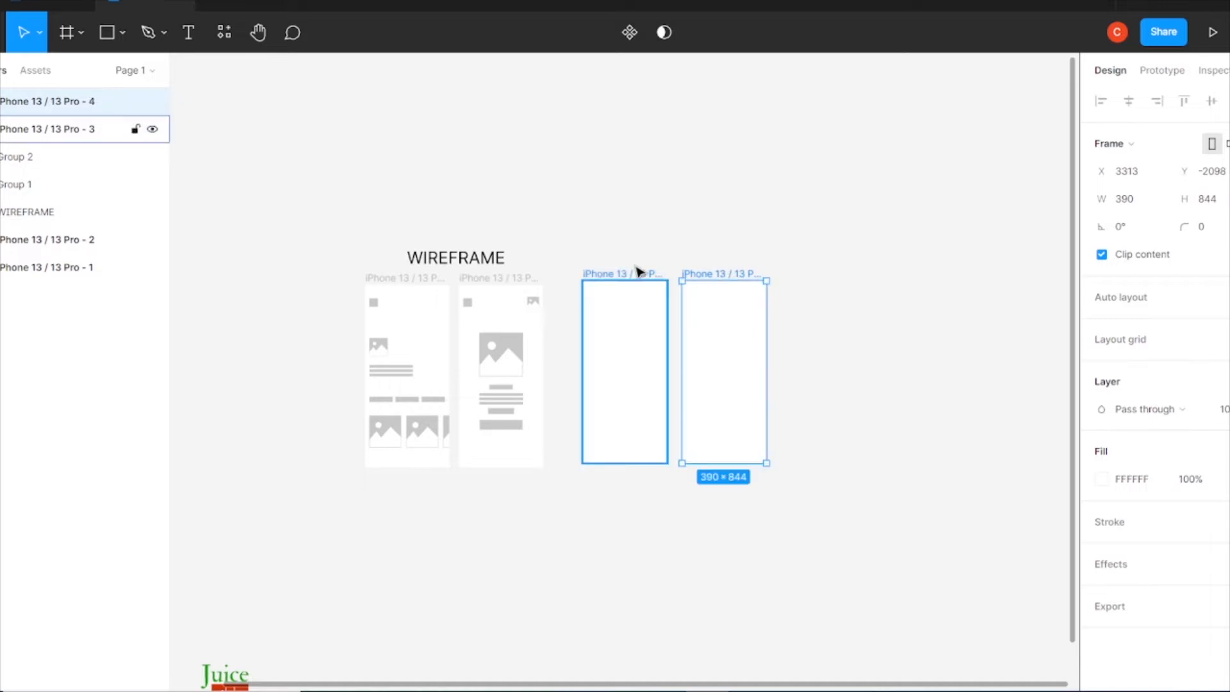
# - Add a five-column layout grid with side margins to both new phone frames
pyautogui.click(637, 270)
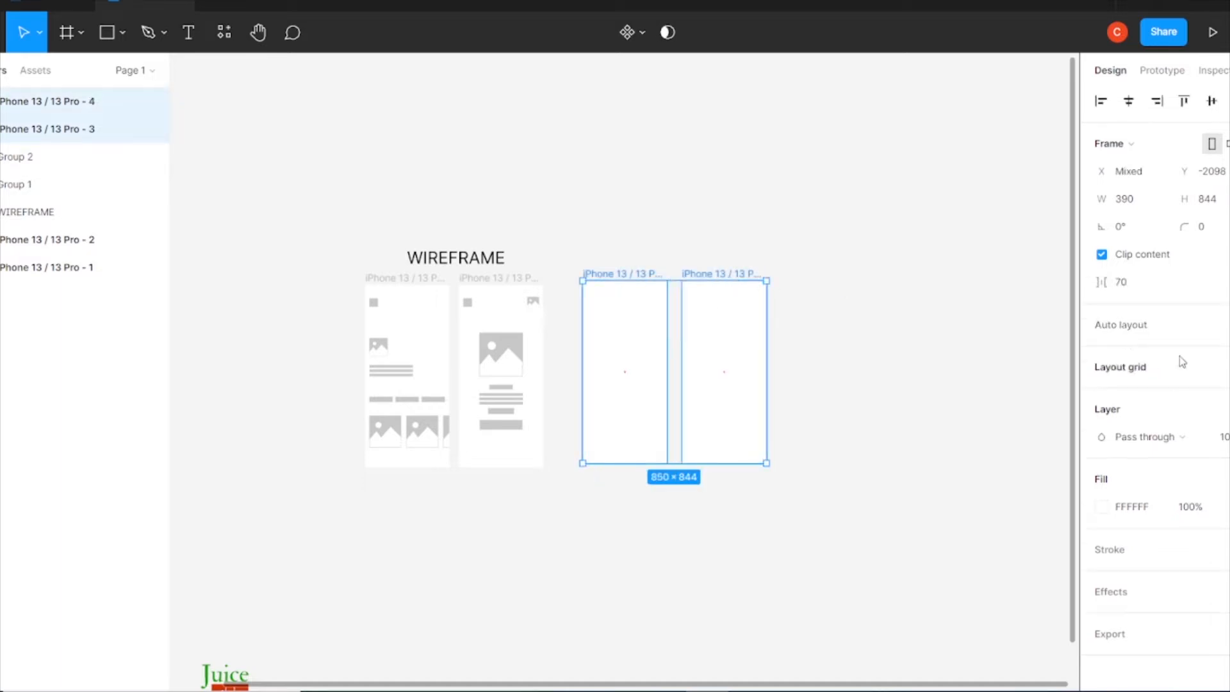
pyautogui.click(1228, 368)
pyautogui.click(1101, 394)
pyautogui.click(923, 405)
pyautogui.click(926, 419)
pyautogui.click(1040, 535)
pyautogui.press('Return')
pyautogui.click(1063, 398)
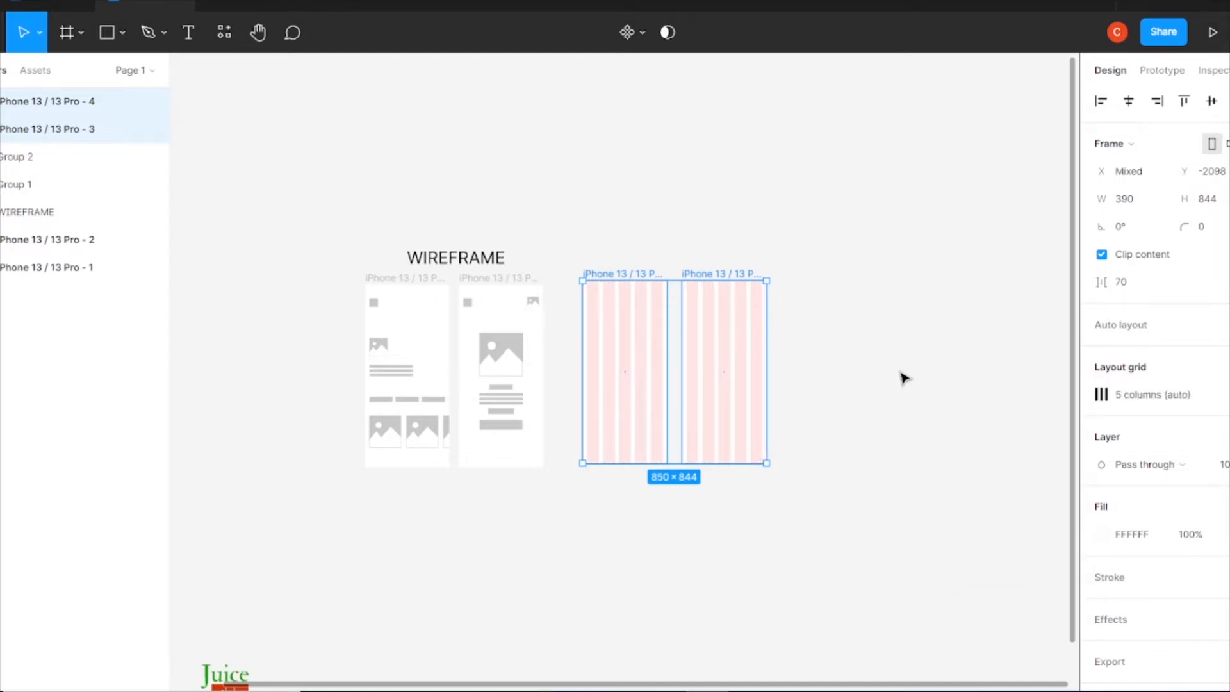
# - Move the two new phone frames so their top edges line up with the wireframe frames at Y -2078
pyautogui.hotkey('ctrl', '+')
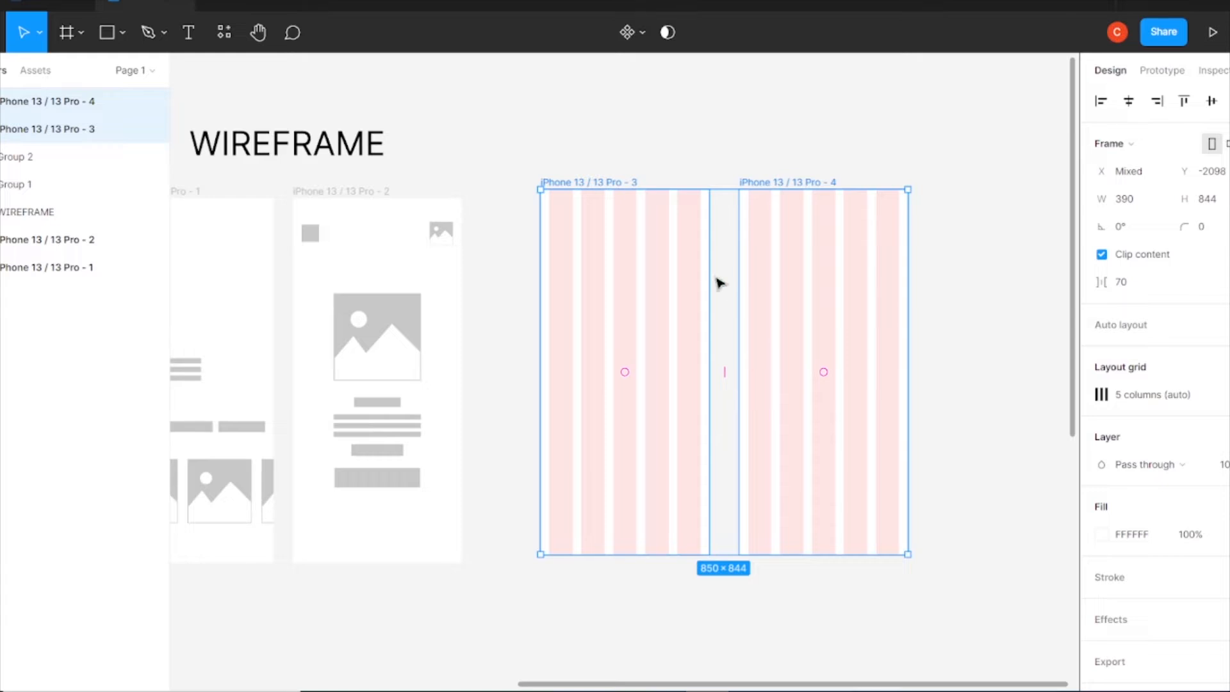
pyautogui.scroll(2, 718, 280)
pyautogui.click(960, 357)
pyautogui.click(589, 368)
pyautogui.hotkey('ctrl', '+')
pyautogui.moveTo(537, 295); pyautogui.dragTo(641, 452)
pyautogui.hotkey('ctrl', '-')
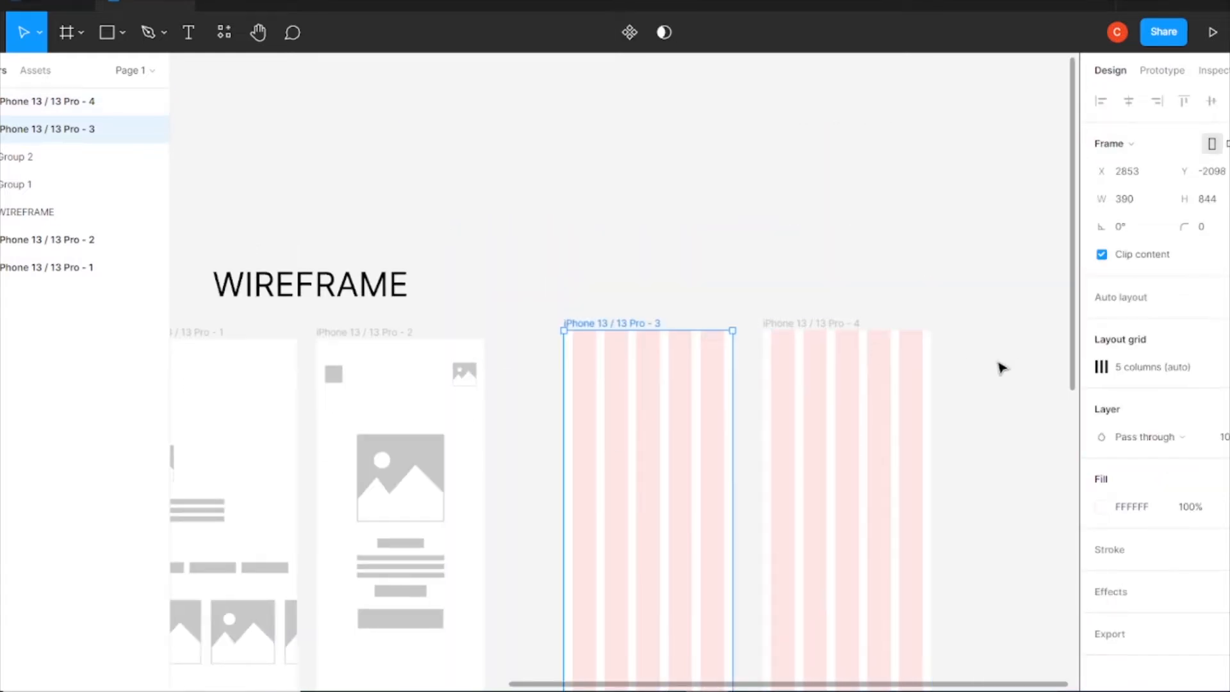
pyautogui.moveTo(997, 357); pyautogui.dragTo(628, 499)
pyautogui.press('Escape')
# - Move the Juice club logo from below the wireframes into the third phone frame
pyautogui.hotkey('ctrl', '-')
pyautogui.hotkey('ctrl', '-')
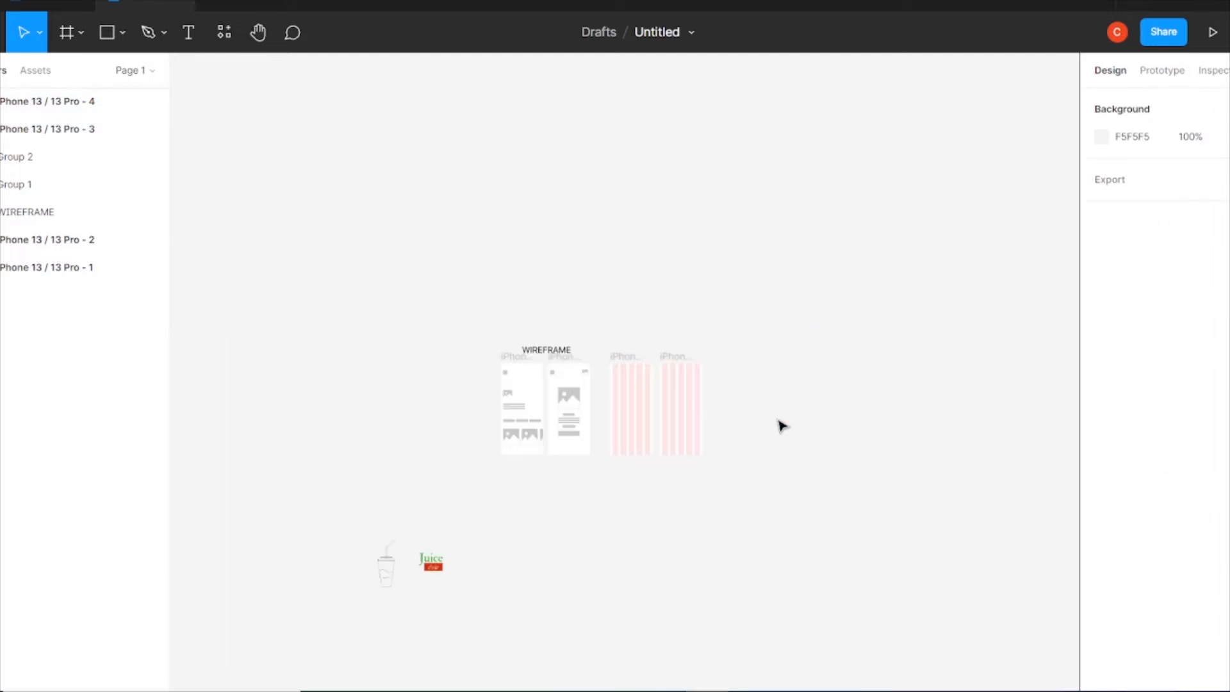
pyautogui.click(430, 562)
pyautogui.moveTo(762, 378); pyautogui.dragTo(760, 371)
pyautogui.hotkey('ctrl', '+')
pyautogui.hotkey('ctrl', '+')
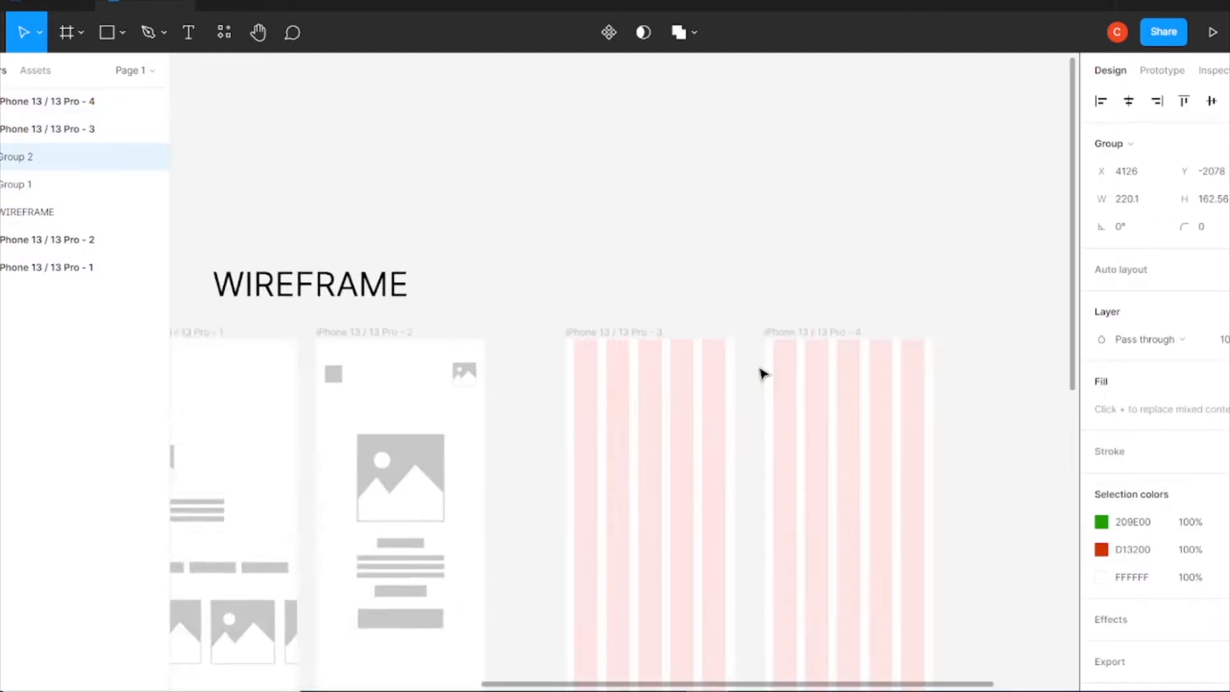
pyautogui.hotkey('ctrl', '-')
pyautogui.click(971, 482)
pyautogui.moveTo(901, 373); pyautogui.dragTo(647, 390)
# - Scale the Juice club logo to 191 × 141.07 and align it with the third frame's left margin at X 20
pyautogui.hotkey('ctrl', '+')
pyautogui.hotkey('ctrl', '+')
pyautogui.moveTo(708, 434); pyautogui.dragTo(647, 551)
pyautogui.scroll(-1, 647, 550)
pyautogui.moveTo(719, 520); pyautogui.dragTo(689, 516)
pyautogui.click(545, 265)
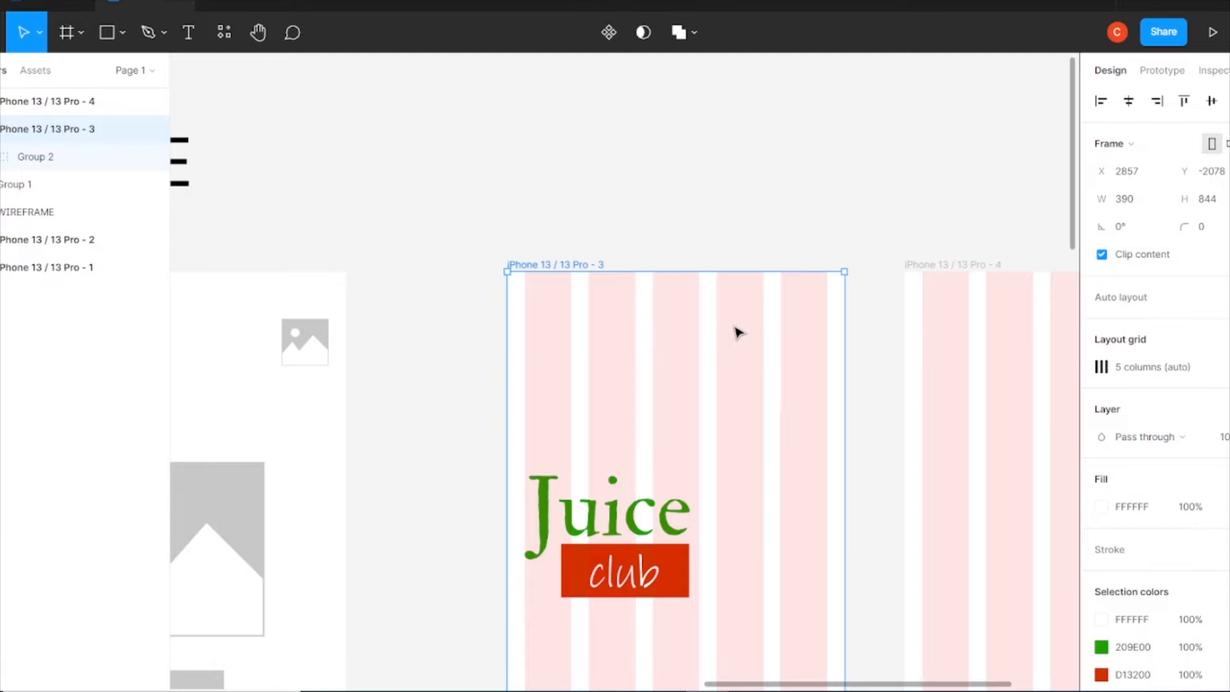
# - Lower the Juice club logo within the third frame to Y 264
pyautogui.press('-')
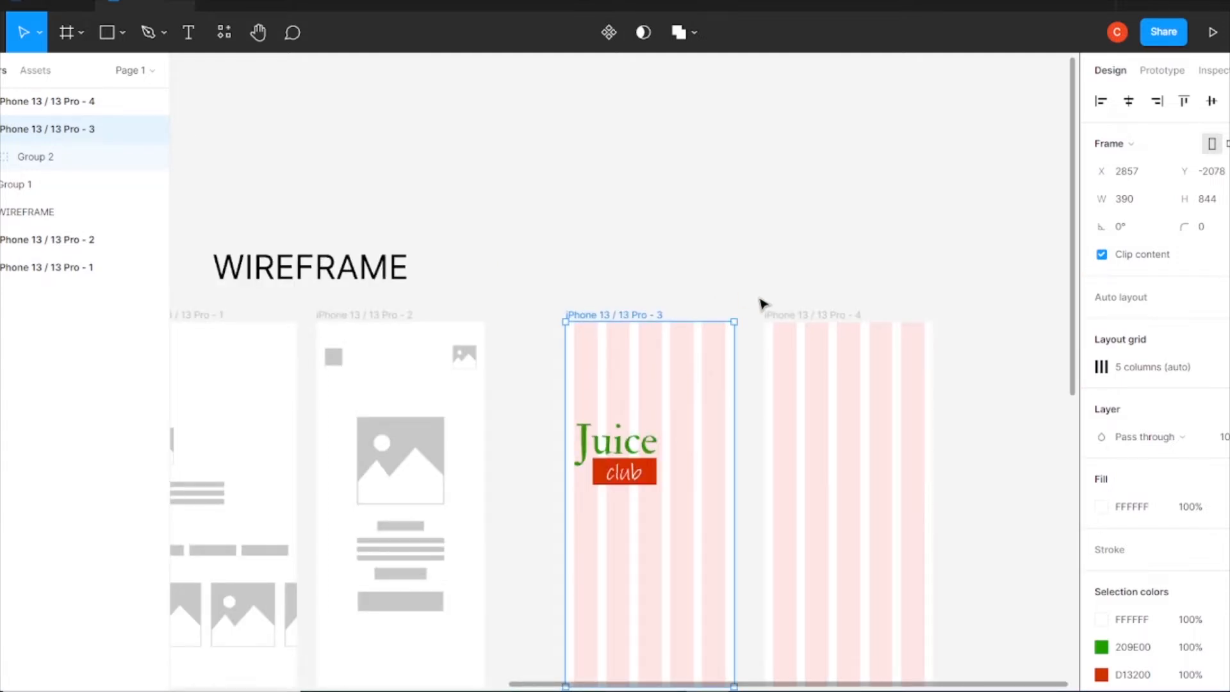
pyautogui.scroll(-3, 762, 303)
pyautogui.click(625, 354)
pyautogui.moveTo(624, 354); pyautogui.dragTo(625, 369)
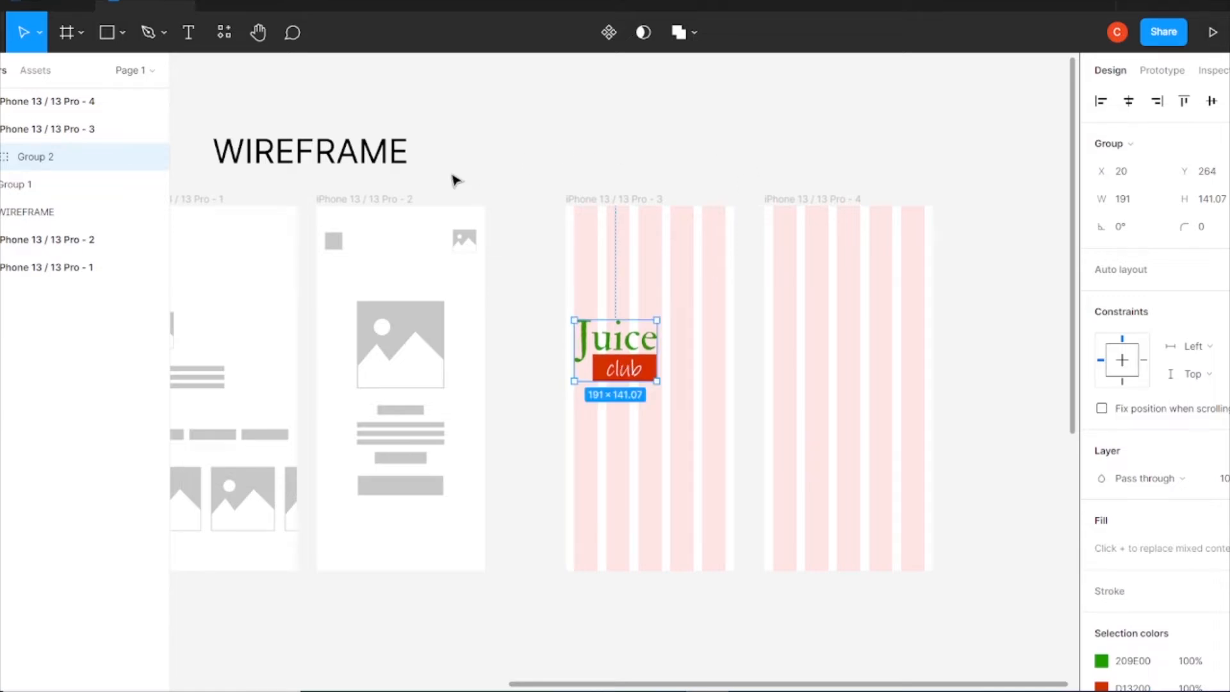
pyautogui.moveTo(519, 312); pyautogui.dragTo(464, 315)
pyautogui.click(466, 121)
# - Draw a small rectangle of about 35 × 8 in the fourth column near the top of the third frame
pyautogui.click(109, 34)
pyautogui.moveTo(595, 255); pyautogui.dragTo(630, 267)
pyautogui.hotkey('ctrl', '+')
pyautogui.hotkey('ctrl', '+')
pyautogui.moveTo(515, 75)
pyautogui.mouseDown()
pyautogui.moveTo(668, 506)
pyautogui.moveTo(644, 538)
pyautogui.mouseUp()
pyautogui.moveTo(728, 413); pyautogui.dragTo(728, 383)
pyautogui.moveTo(638, 373); pyautogui.dragTo(748, 379)
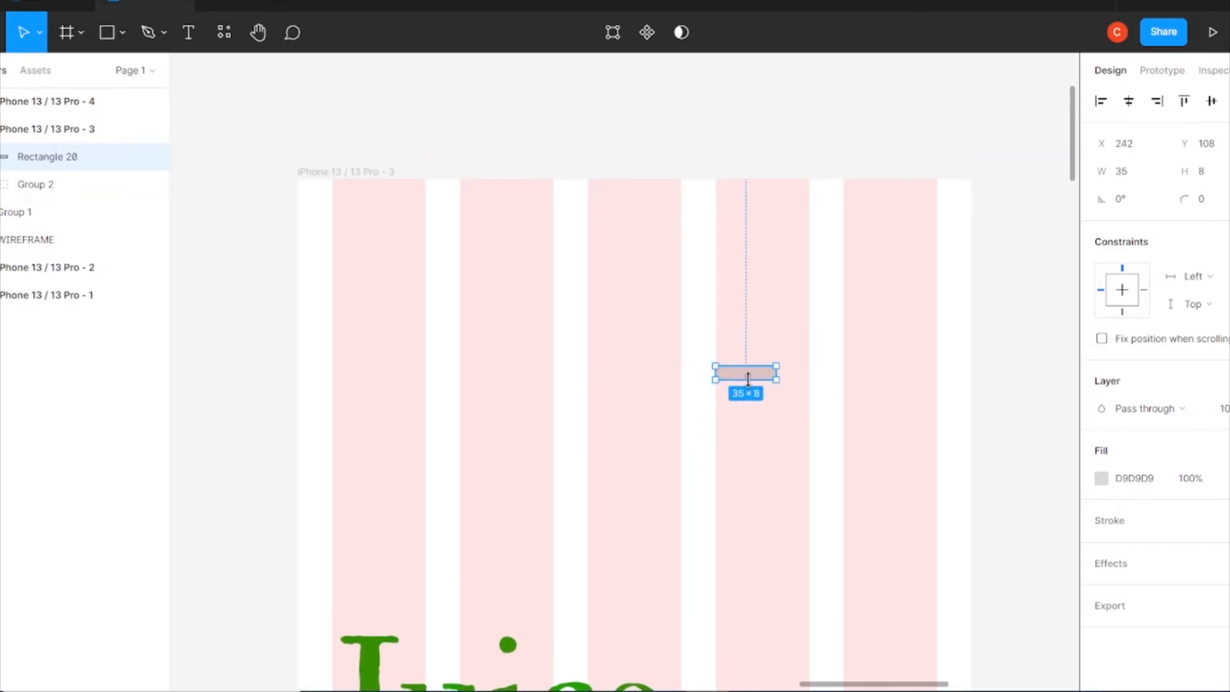
# - Set the small rectangle's width to 24, its height to 5 and its corner radius to 2
pyautogui.click(1142, 170)
pyautogui.write('24')
pyautogui.press('Return')
pyautogui.click(1206, 173)
pyautogui.write('6')
pyautogui.press('Return')
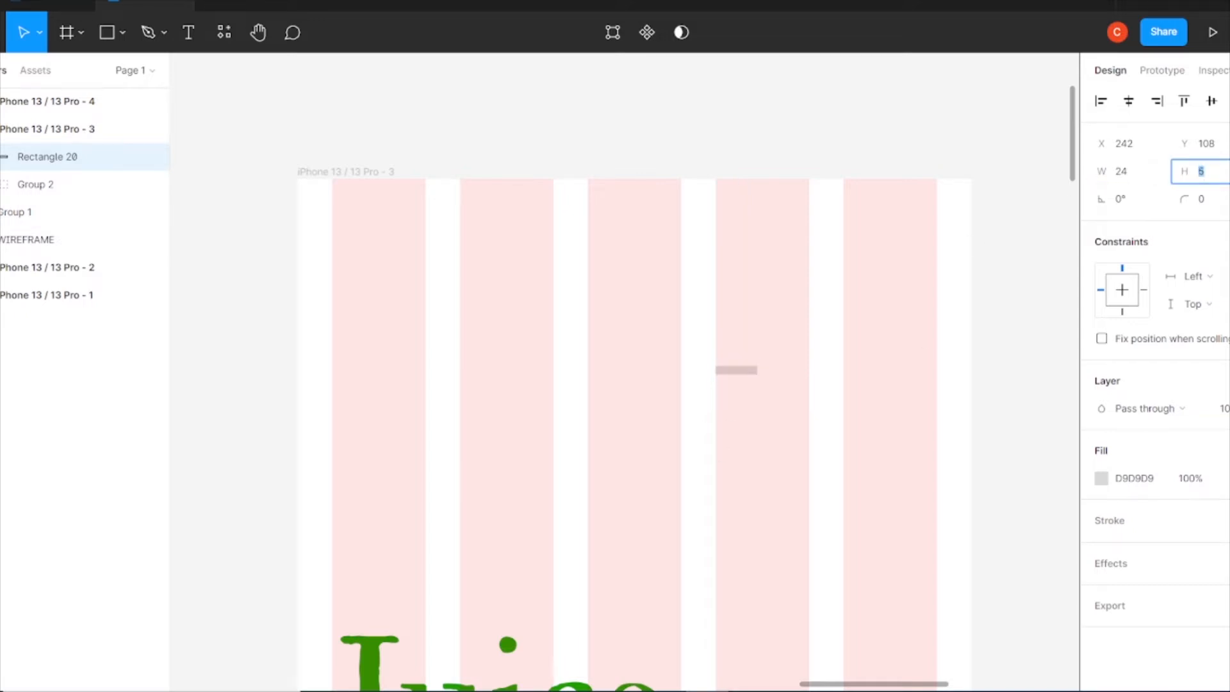
pyautogui.click(1216, 204)
pyautogui.write('2')
pyautogui.press('Return')
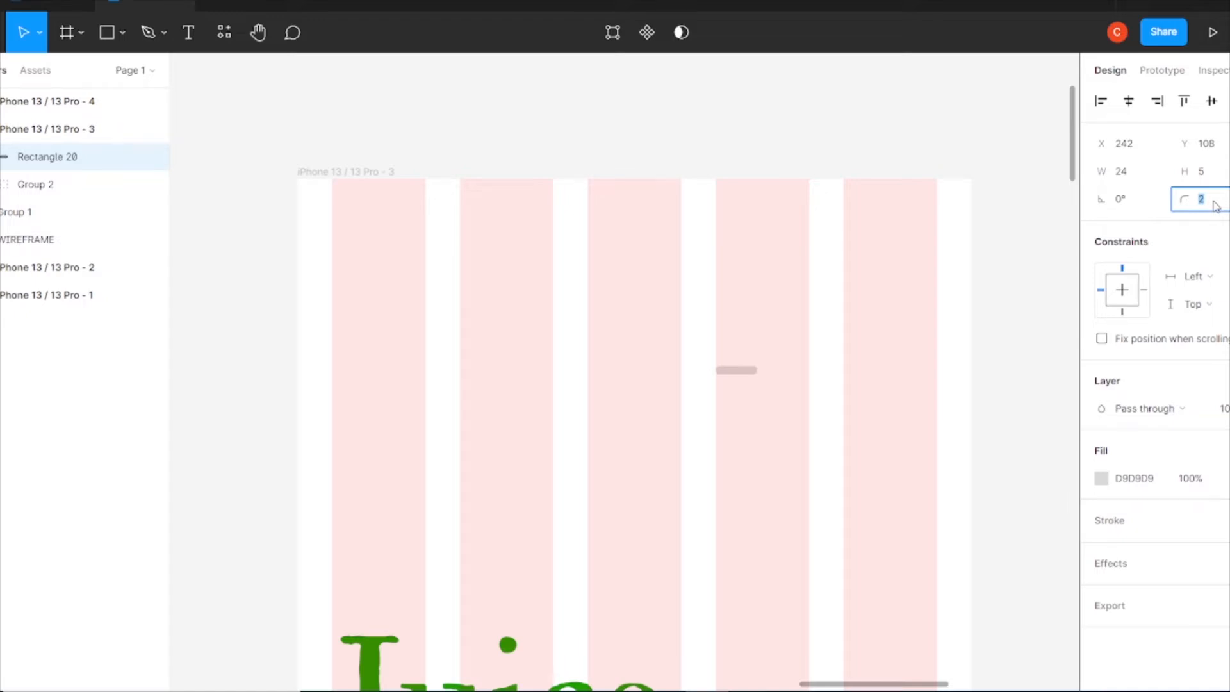
# - Duplicate the rounded bar twice below itself, 3 apart, shortening the copies to 15 and about 9 wide and keeping them right-aligned
pyautogui.click(824, 384)
pyautogui.hotkey('ctrl', '=')
pyautogui.hotkey('ctrl', '=')
pyautogui.moveTo(1064, 461); pyautogui.dragTo(804, 436)
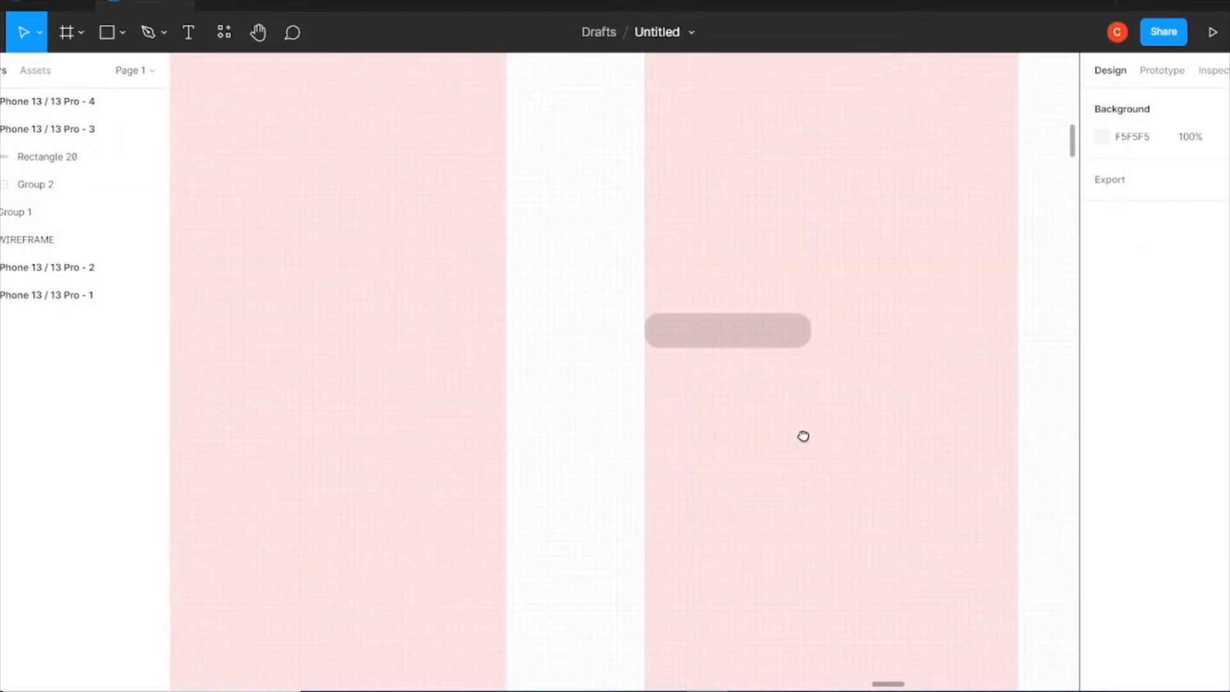
pyautogui.click(767, 339)
pyautogui.moveTo(769, 338); pyautogui.dragTo(769, 384)
pyautogui.moveTo(642, 378); pyautogui.dragTo(744, 442)
pyautogui.moveTo(830, 524); pyautogui.dragTo(737, 324)
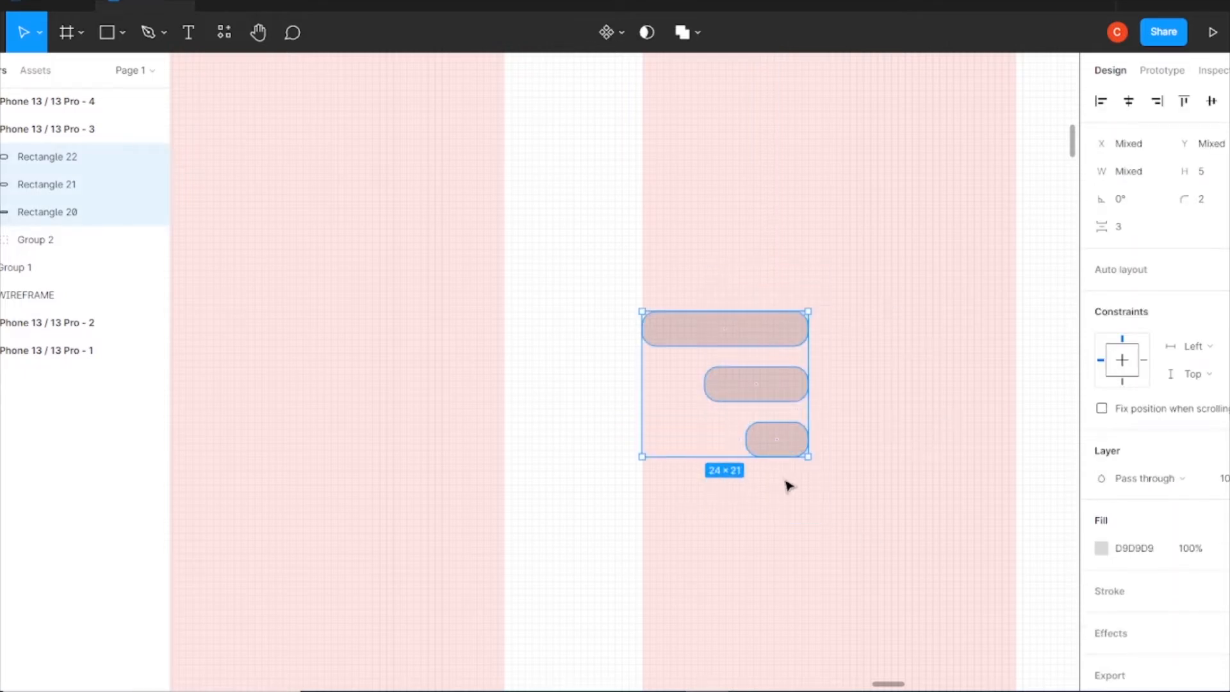
# - Set the spacing between the menu icon's upper two bars to 5
pyautogui.click(788, 486)
pyautogui.click(784, 390)
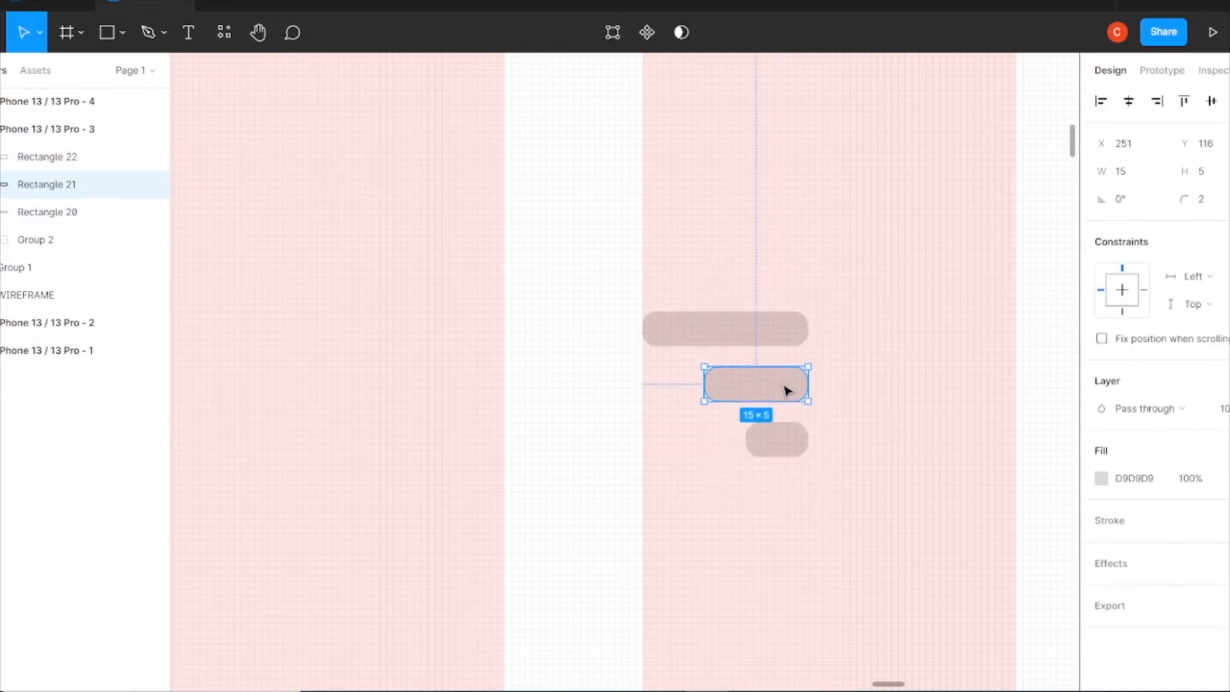
pyautogui.click(791, 327)
pyautogui.keyDown('shift'); pyautogui.click(791, 389); pyautogui.keyUp('shift')
pyautogui.click(1135, 232)
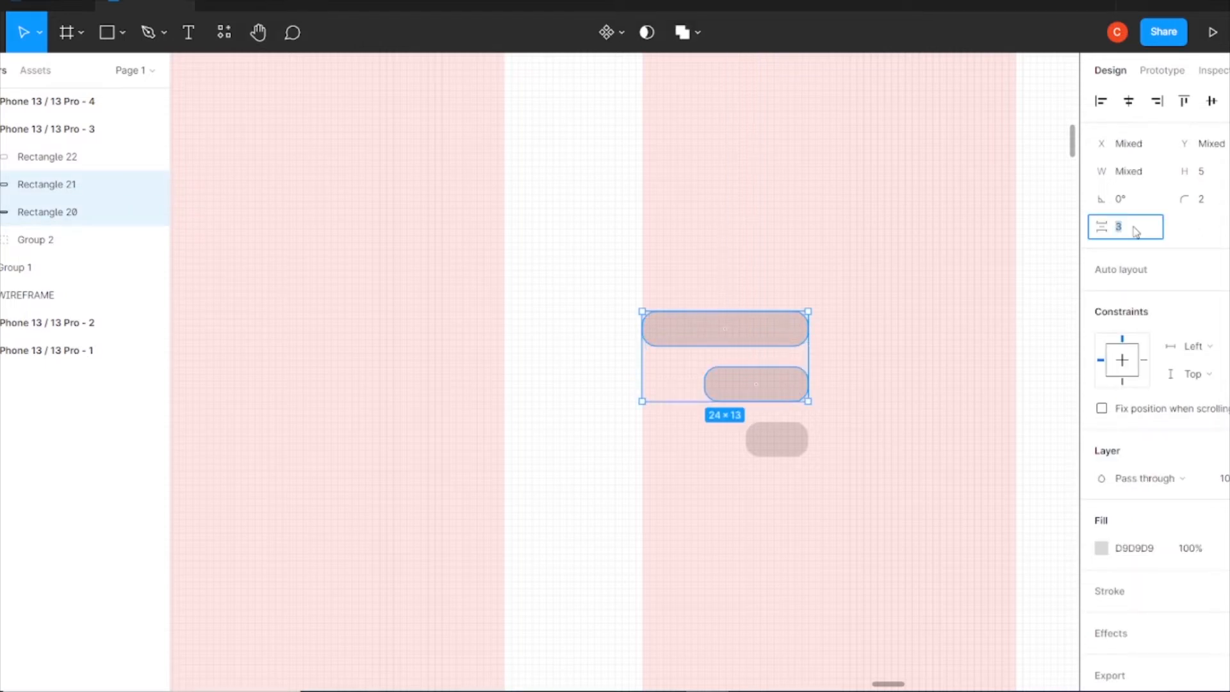
pyautogui.press('Up')
pyautogui.press('Up')
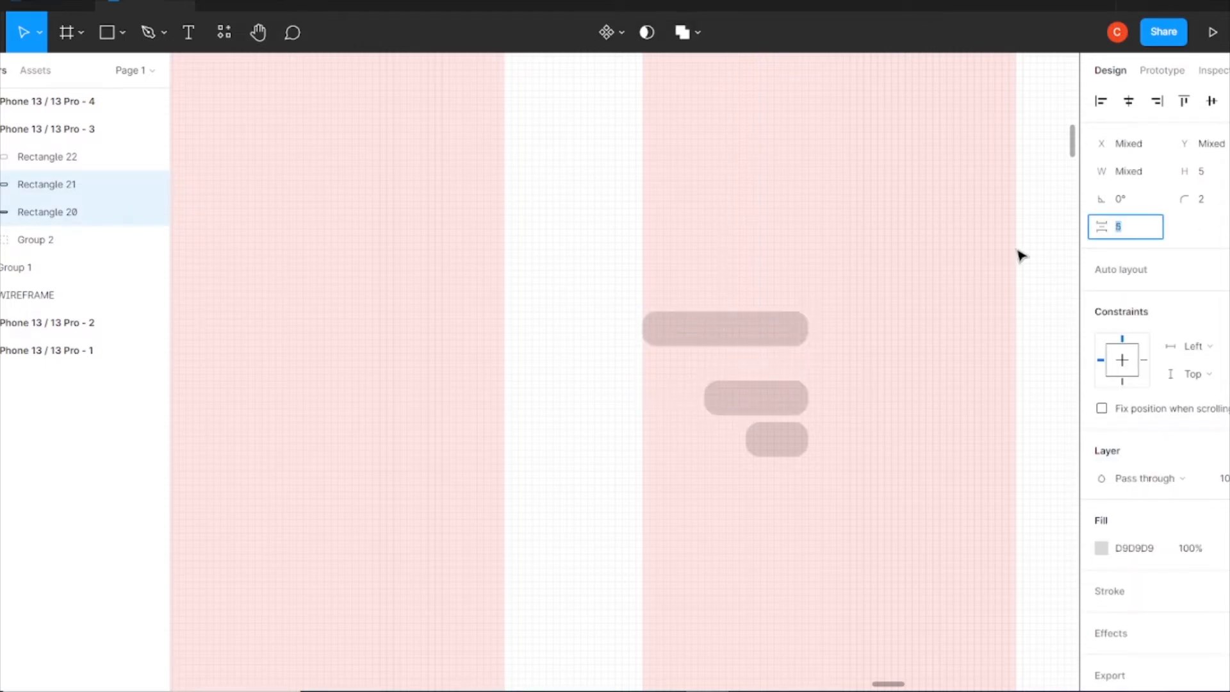
# - Increase the vertical spacing between the menu icon's middle and bottom bars
pyautogui.click(756, 398)
pyautogui.keyDown('shift'); pyautogui.click(785, 439); pyautogui.keyUp('shift')
pyautogui.click(1140, 231)
pyautogui.press('Up')
pyautogui.press('Up')
pyautogui.press('Up')
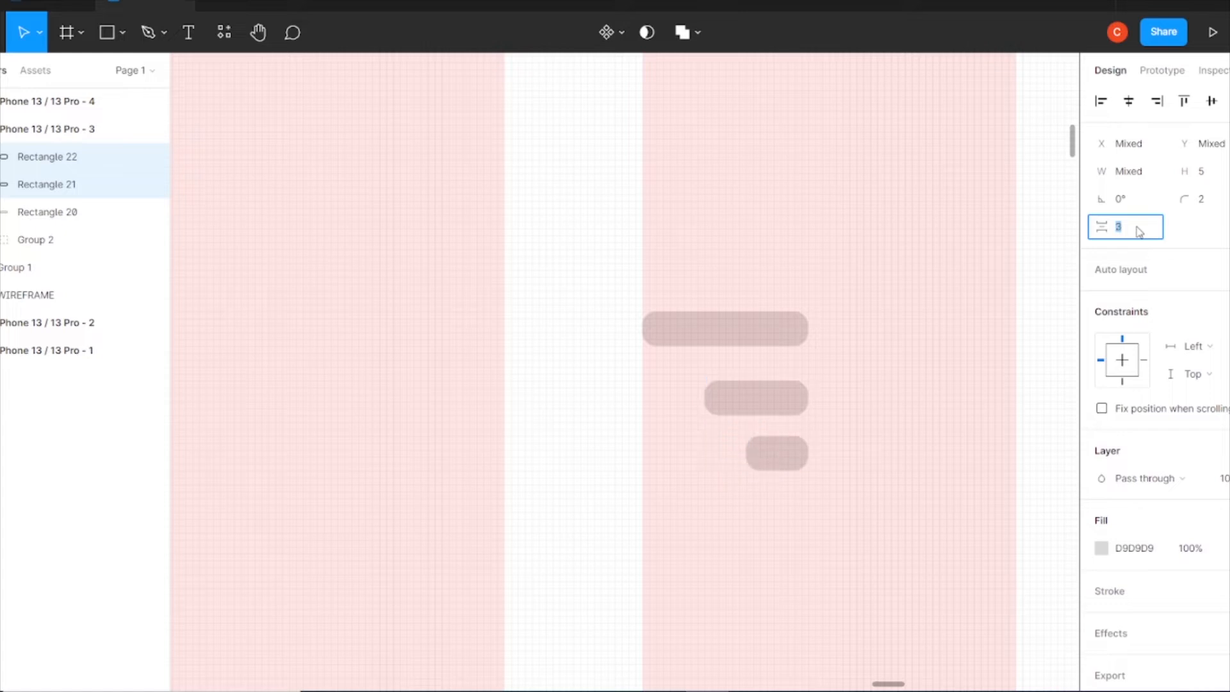
pyautogui.press('Up')
pyautogui.click(726, 552)
# - Nudge the menu icon's middle and bottom bars upward so the three bars together span 24 × 24
pyautogui.moveTo(878, 269); pyautogui.dragTo(668, 564)
pyautogui.click(729, 373)
pyautogui.click(756, 398)
pyautogui.moveTo(755, 398); pyautogui.dragTo(769, 390)
pyautogui.click(782, 461)
pyautogui.moveTo(782, 461); pyautogui.dragTo(783, 453)
pyautogui.moveTo(853, 268); pyautogui.dragTo(630, 506)
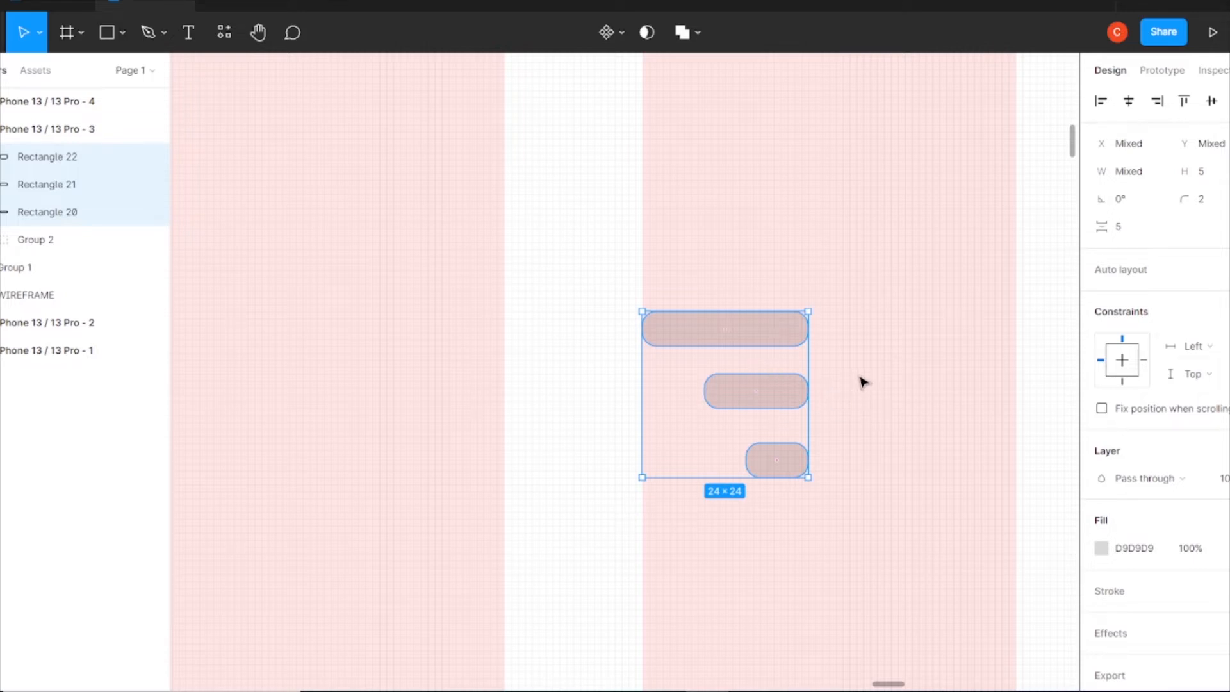
# - Group the three menu bars and move the group to the right edge of the fifth column at X 346, Y 69
pyautogui.hotkey('ctrl', 'g')
pyautogui.moveTo(755, 338); pyautogui.dragTo(840, 305)
pyautogui.hotkey('ctrl', '-')
pyautogui.hotkey('ctrl', '-')
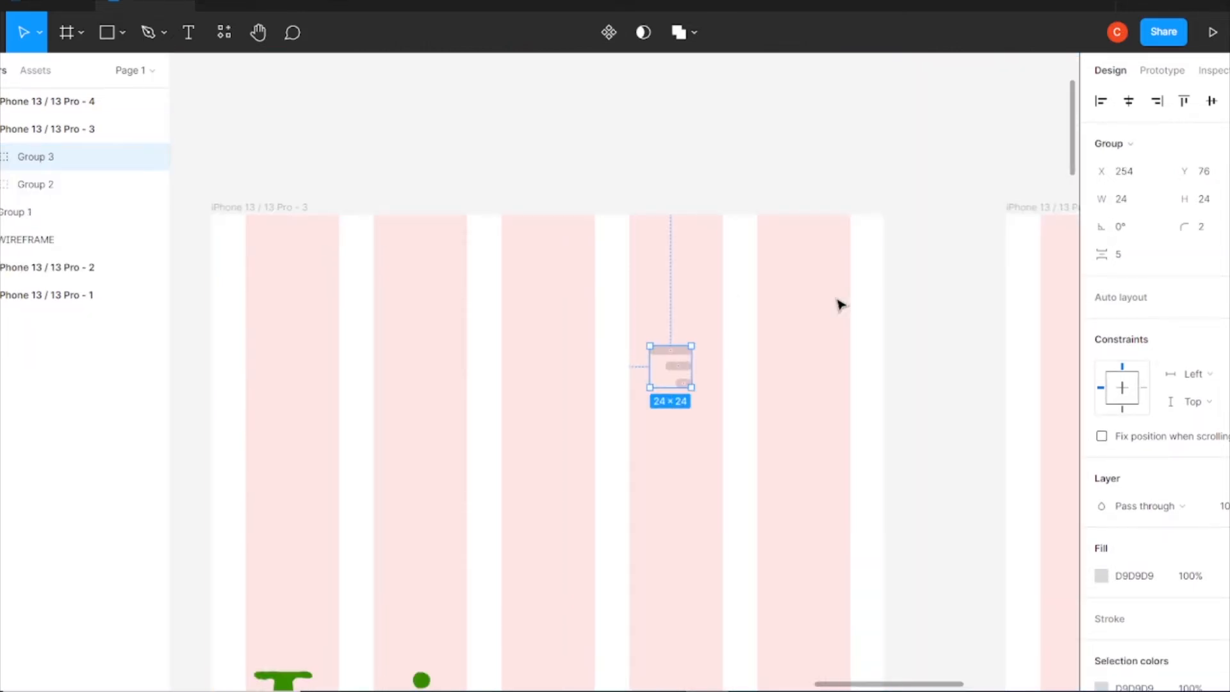
pyautogui.moveTo(728, 374); pyautogui.dragTo(892, 360)
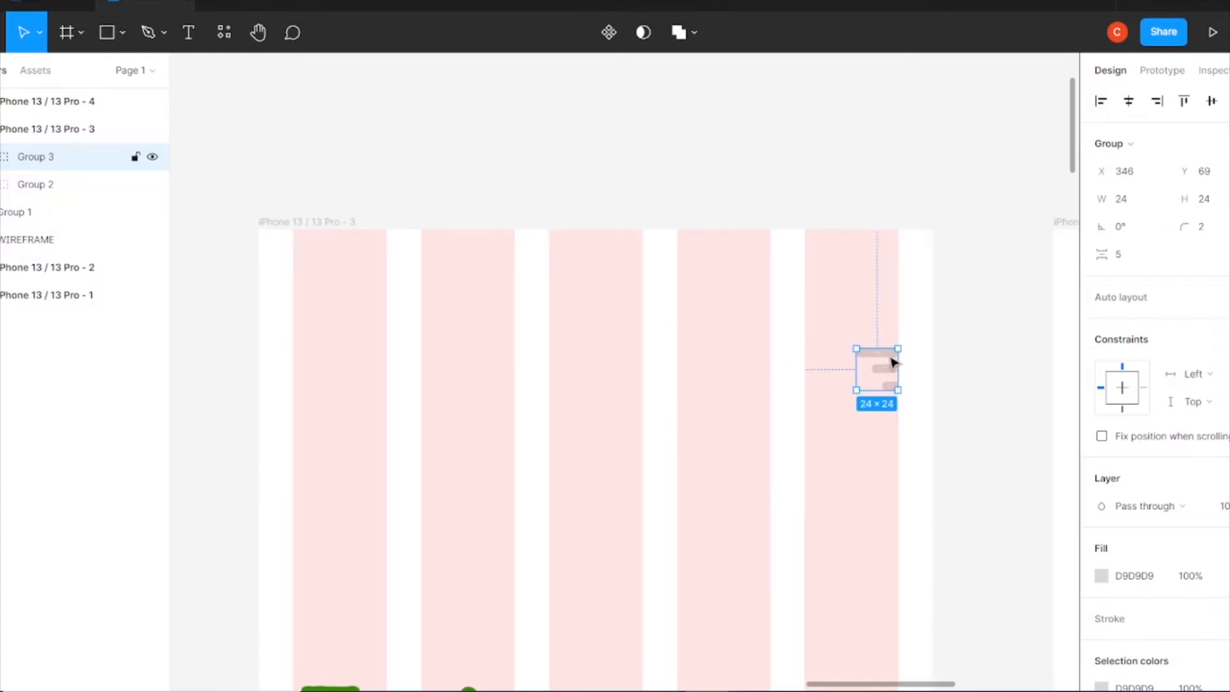
pyautogui.click(969, 381)
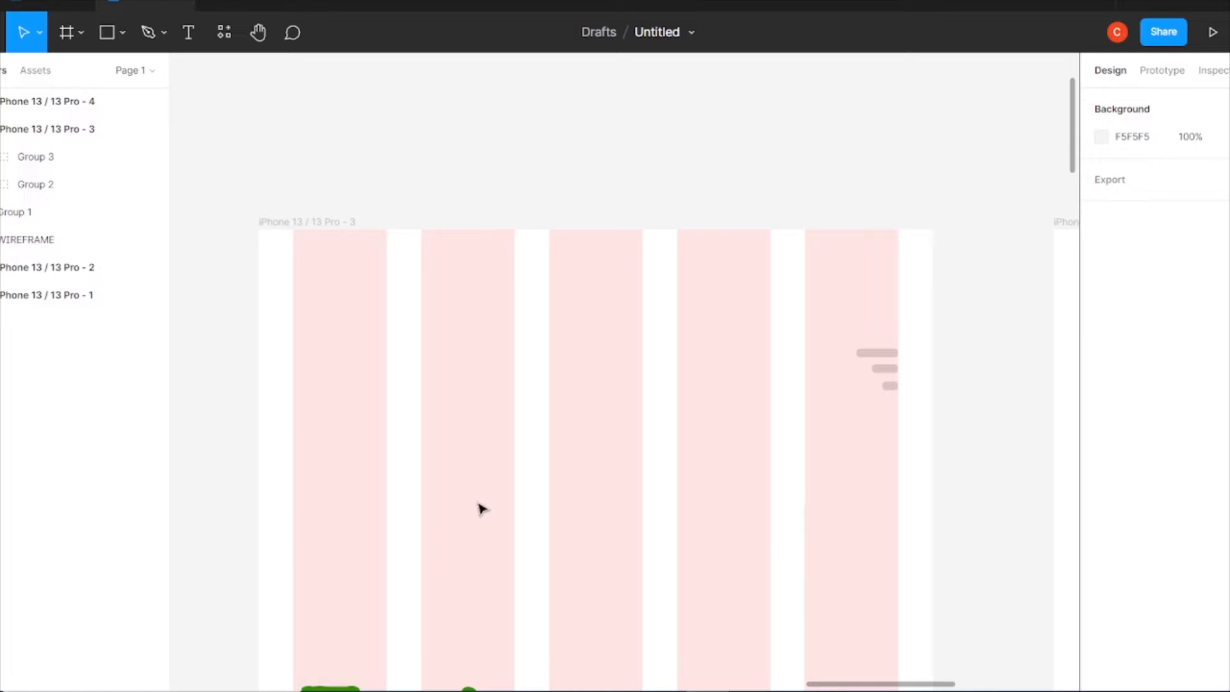
# - Add the text "Taste your curiosity" below the Juice club logo in the third frame, placed at X 21, Y 457
pyautogui.hotkey('ctrl', '-')
pyautogui.hotkey('ctrl', '-')
pyautogui.moveTo(742, 420); pyautogui.dragTo(772, 229)
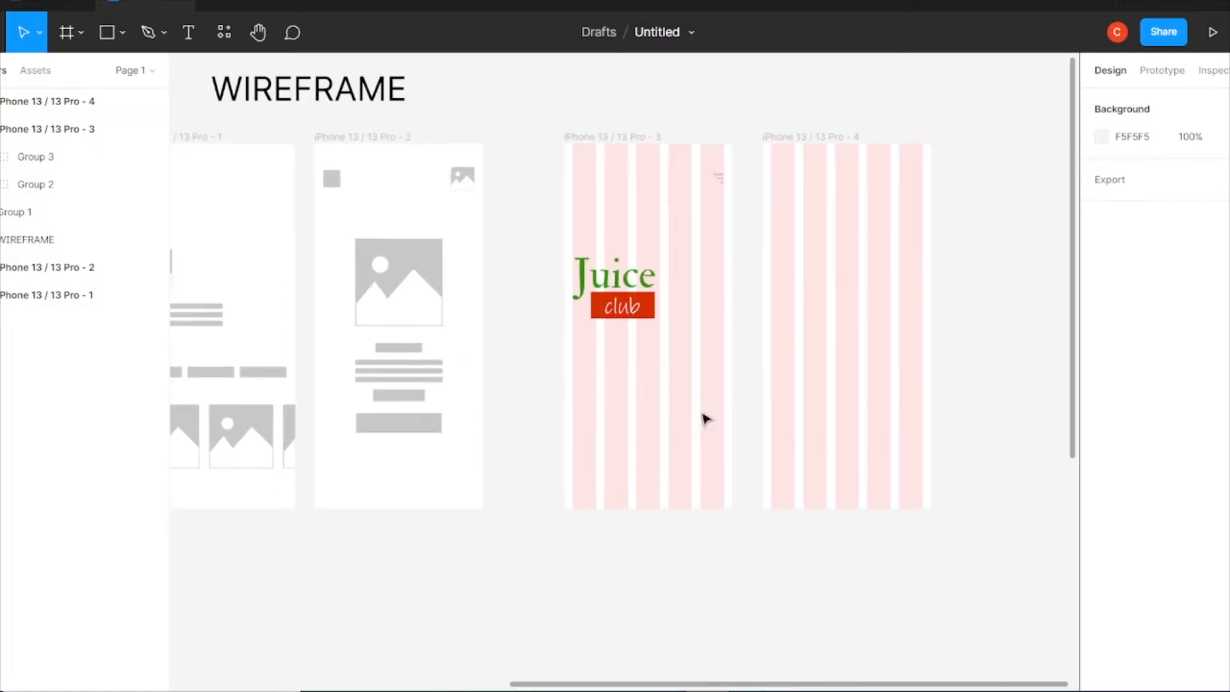
pyautogui.press('t')
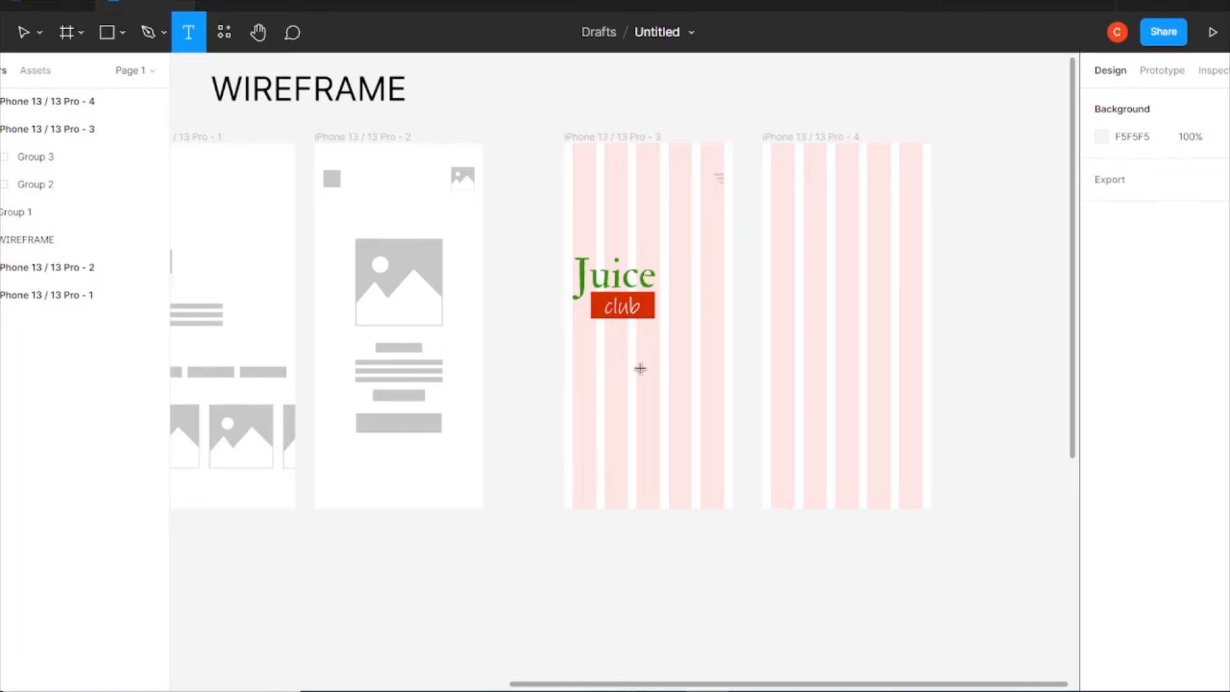
pyautogui.scroll(5, 641, 368)
pyautogui.click(540, 307)
pyautogui.write('Taste your curiosity')
pyautogui.press('Escape')
pyautogui.moveTo(861, 336); pyautogui.dragTo(741, 285)
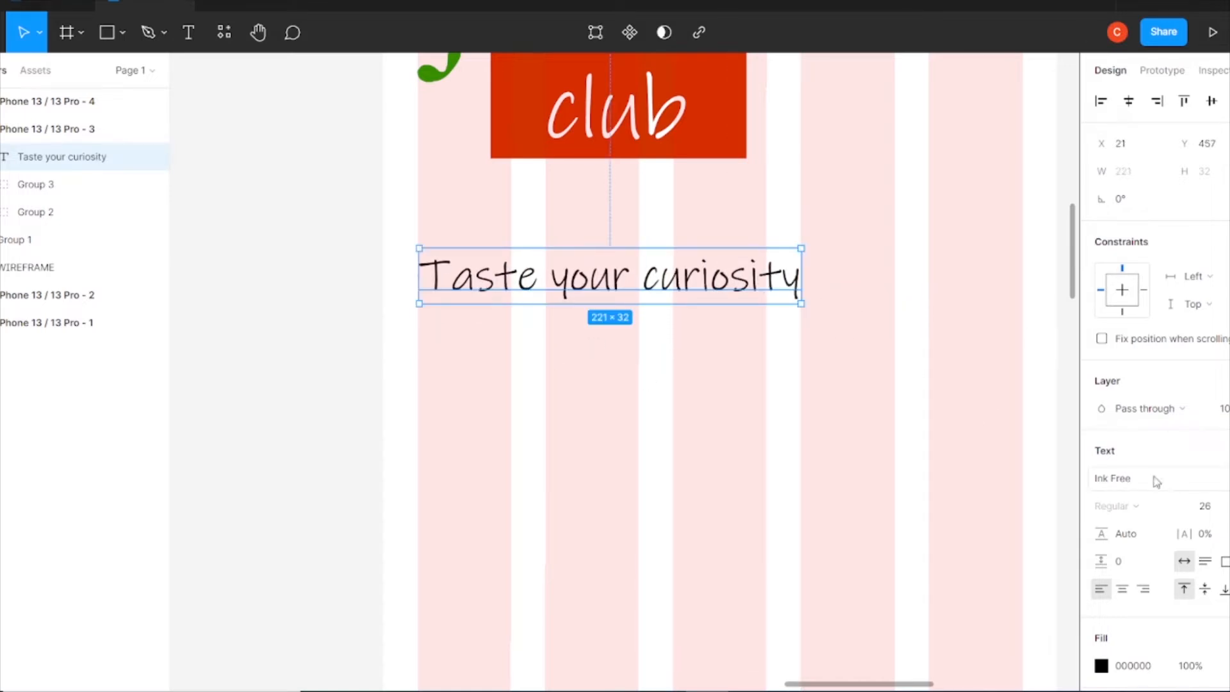
# - Change the tagline's font to Inter and its size to 19
pyautogui.click(1130, 482)
pyautogui.write('Inter')
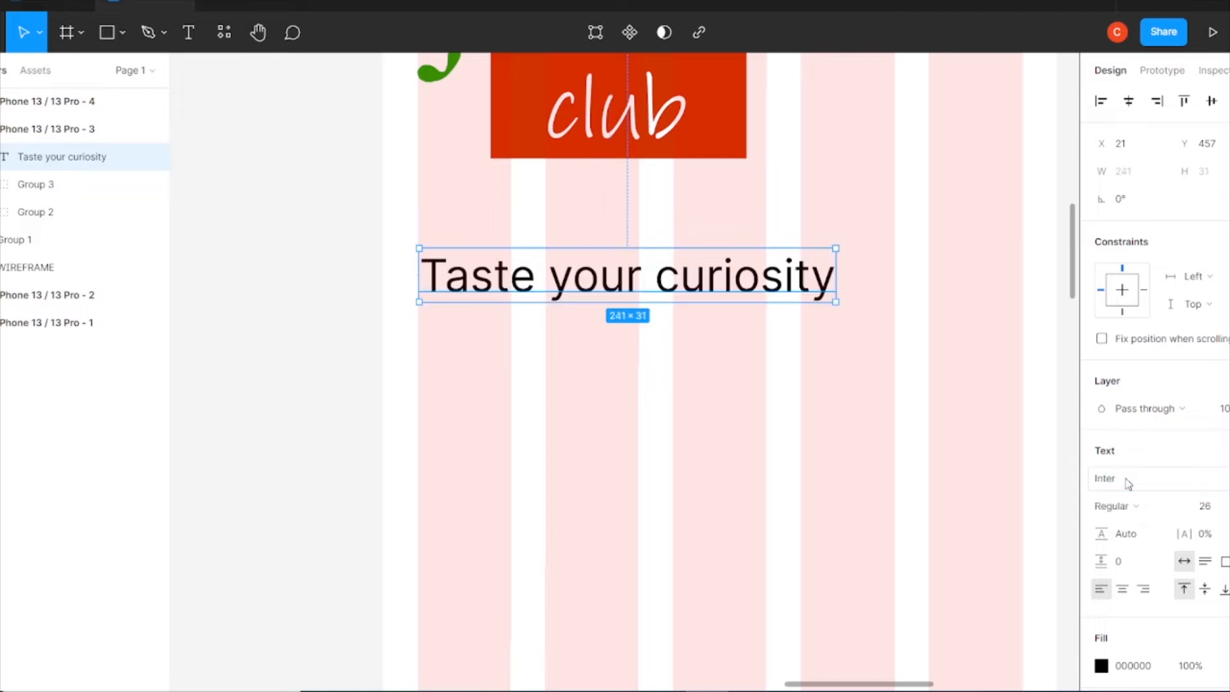
pyautogui.press('Return')
pyautogui.click(1225, 508)
pyautogui.write('19')
pyautogui.press('Return')
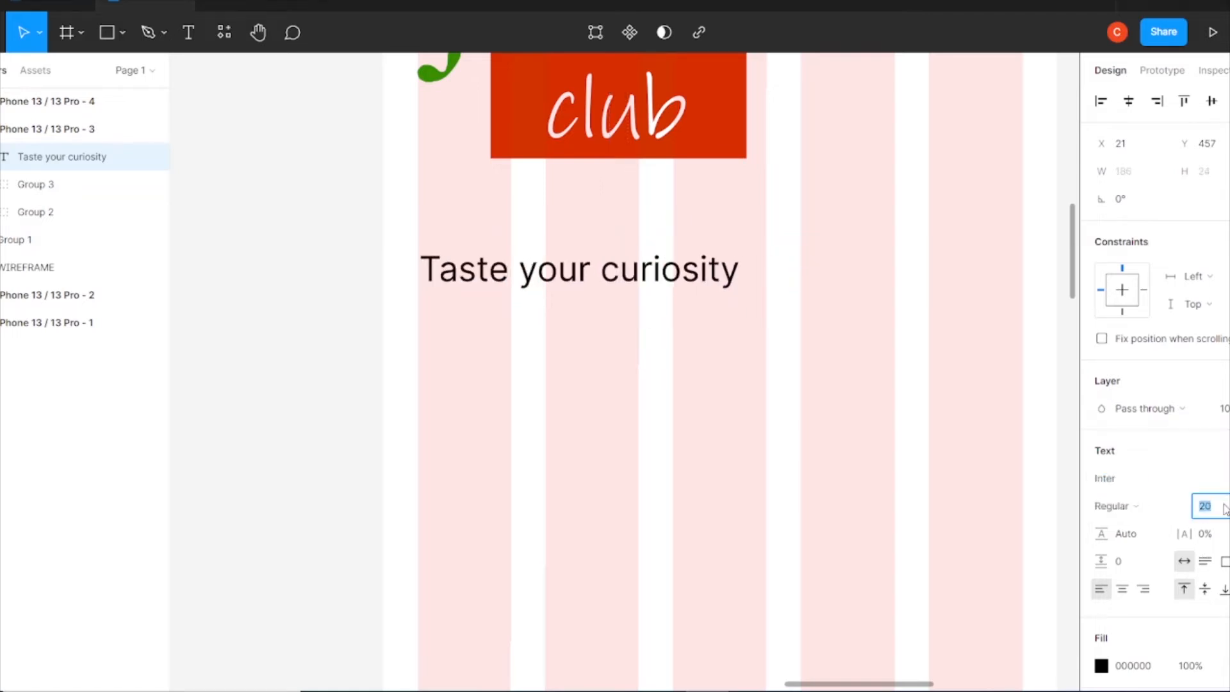
# - Scale the Juice club logo down proportionally to a width of 143 and move it up to Y 270
pyautogui.click(723, 110)
pyautogui.press('k')
pyautogui.moveTo(743, 97); pyautogui.dragTo(665, 98)
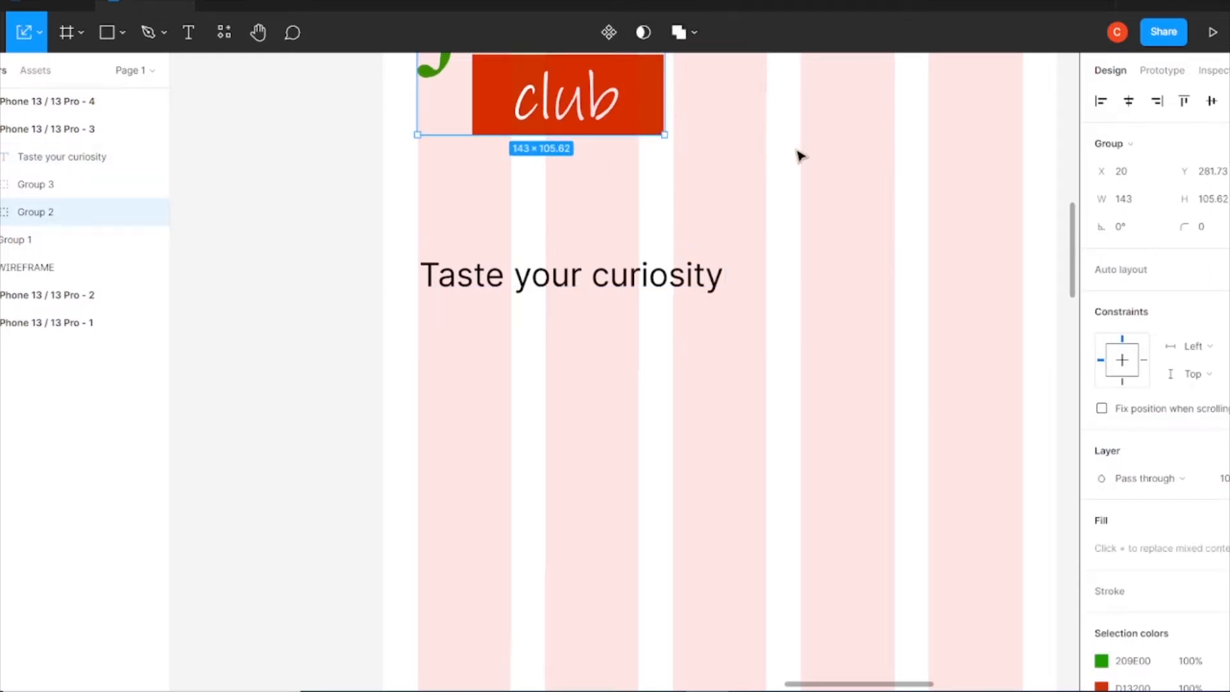
pyautogui.scroll(6, 799, 154)
pyautogui.moveTo(590, 431); pyautogui.dragTo(590, 405)
pyautogui.scroll(-5, 598, 417)
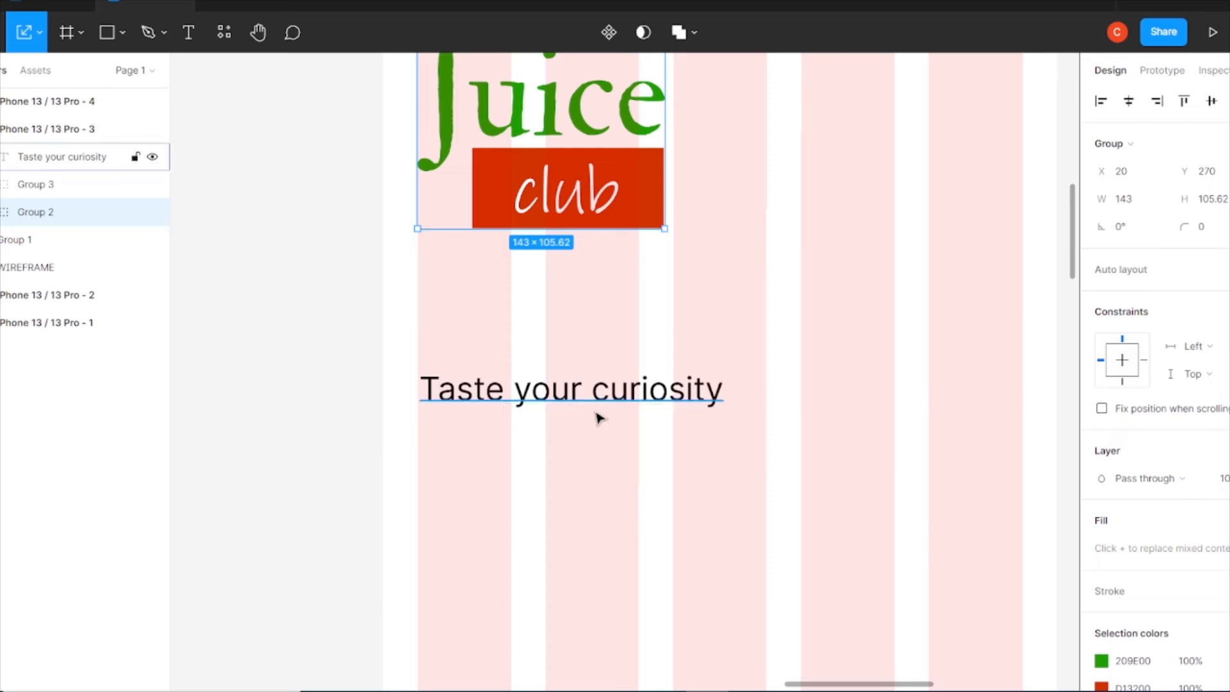
# - Move the tagline up to X 19, Y 429 and reduce its font size to 16
pyautogui.click(598, 350)
pyautogui.click(1219, 508)
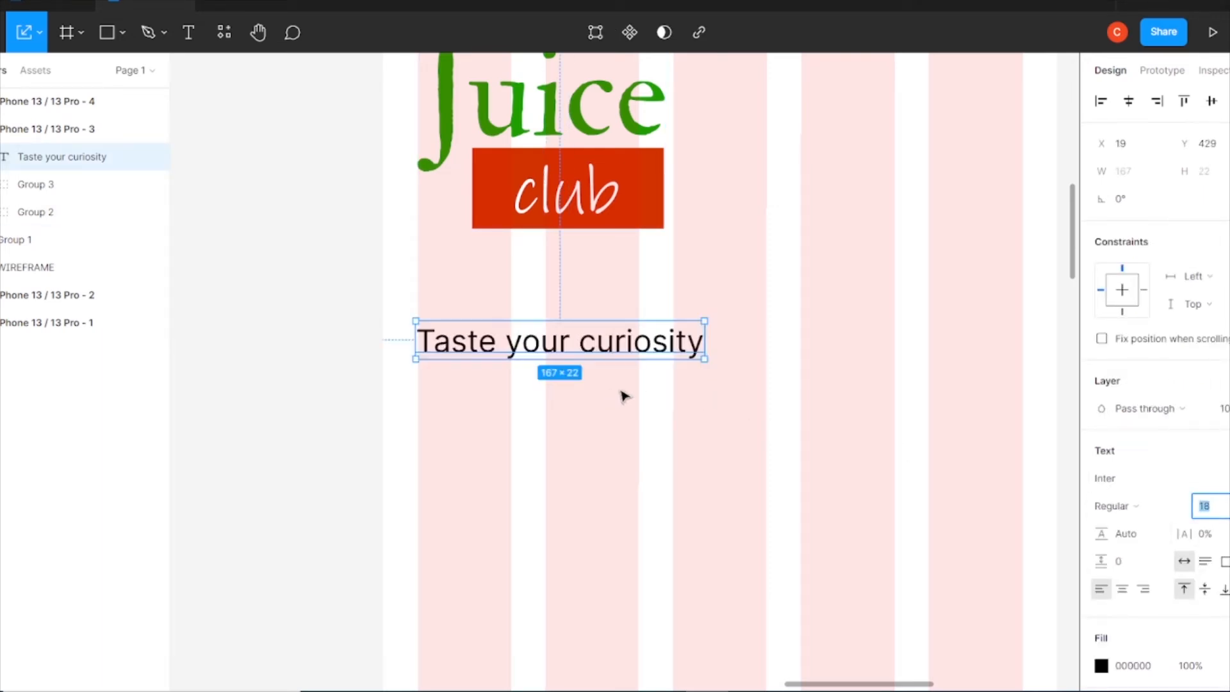
pyautogui.scroll(3, 736, 263)
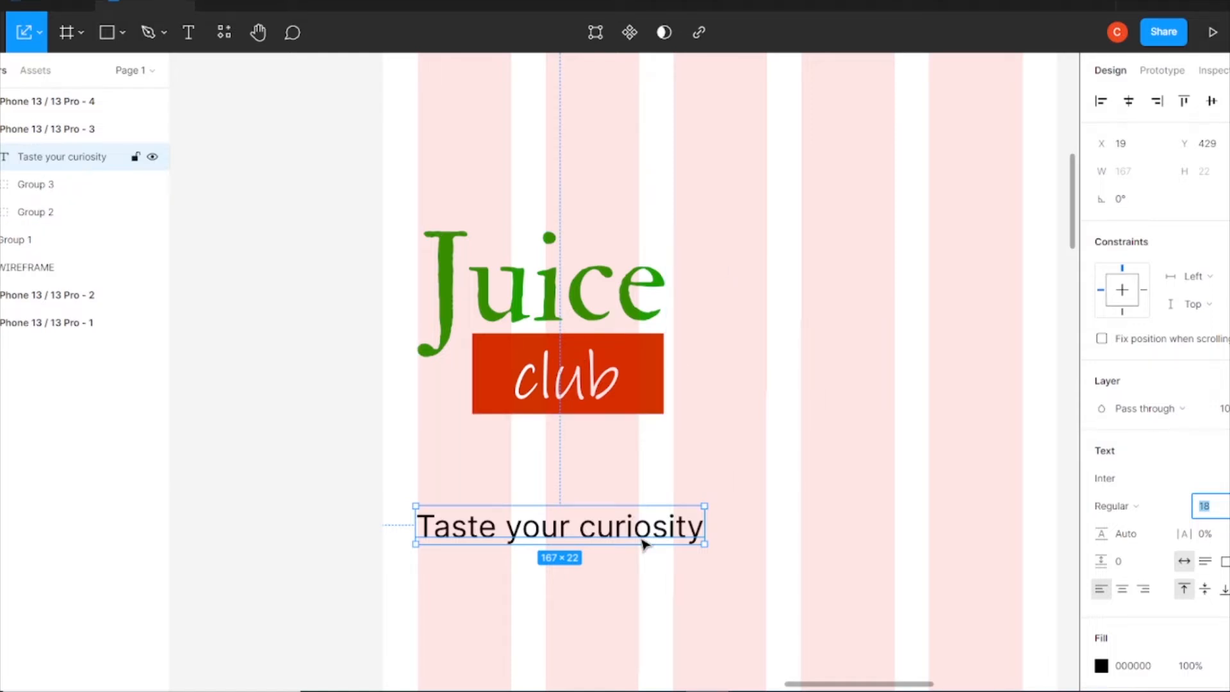
pyautogui.scroll(-1, 772, 399)
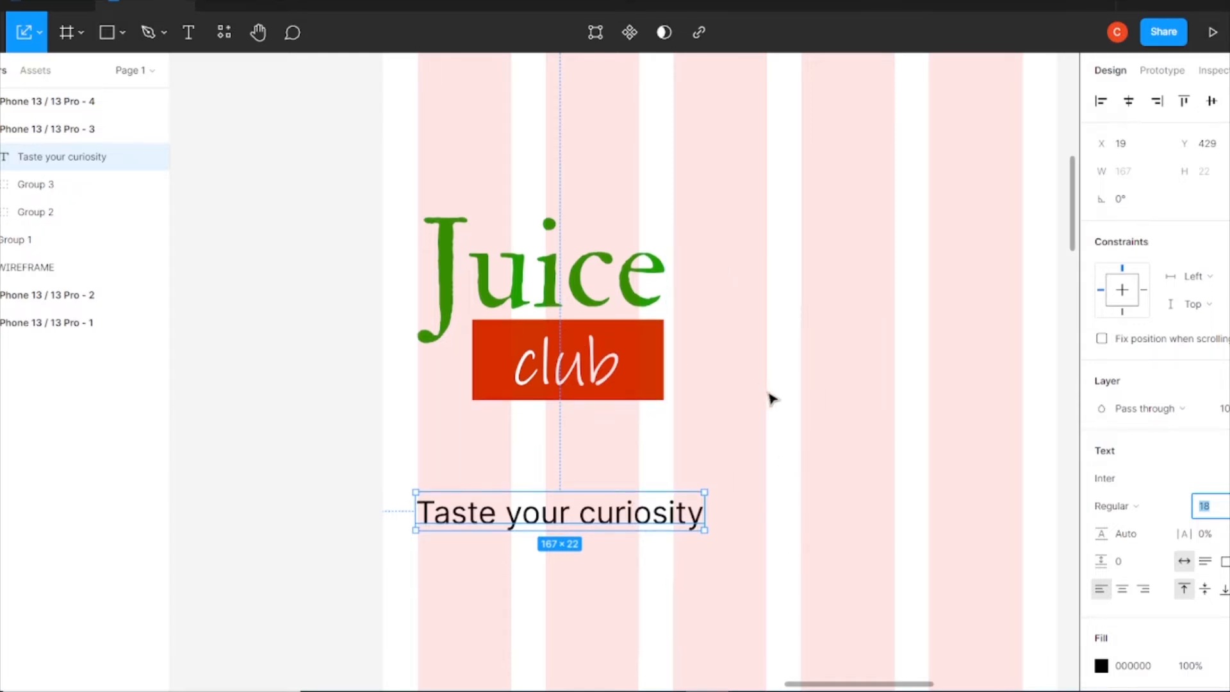
pyautogui.press('Down')
pyautogui.press('Down')
pyautogui.press('Down')
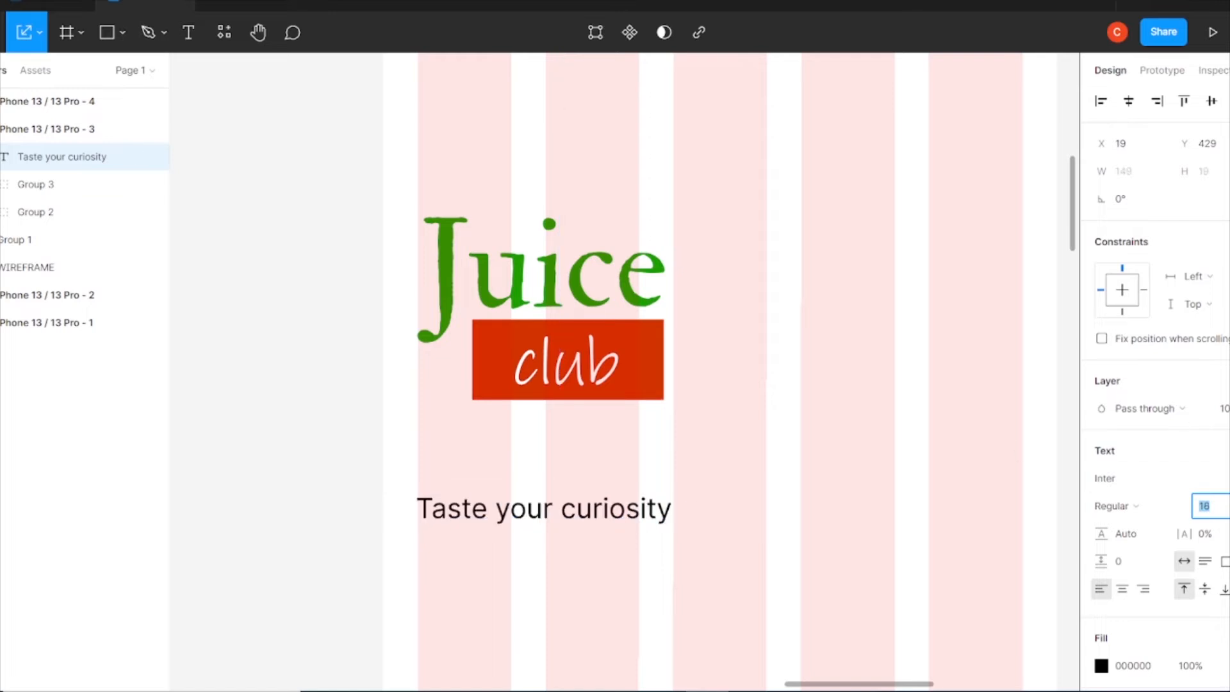
pyautogui.press('Up')
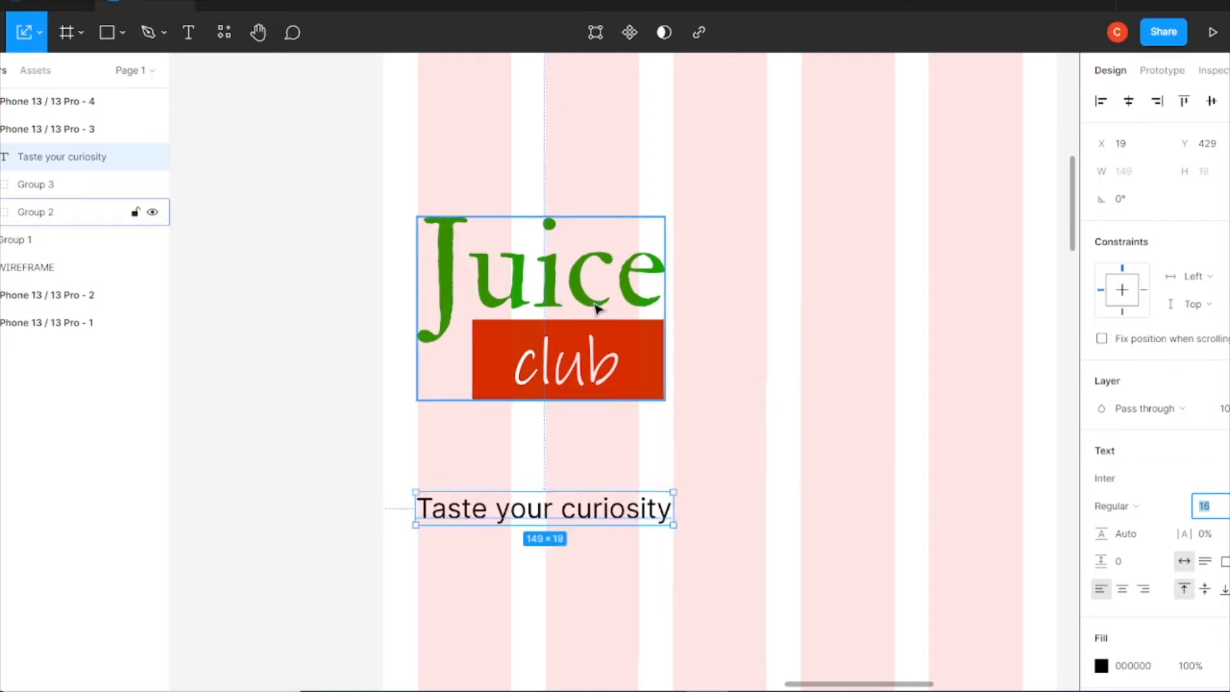
# - Scale the logo up slightly towards the tagline's width and move the tagline closer beneath it
pyautogui.click(598, 309)
pyautogui.moveTo(665, 305); pyautogui.dragTo(667, 305)
pyautogui.click(774, 377)
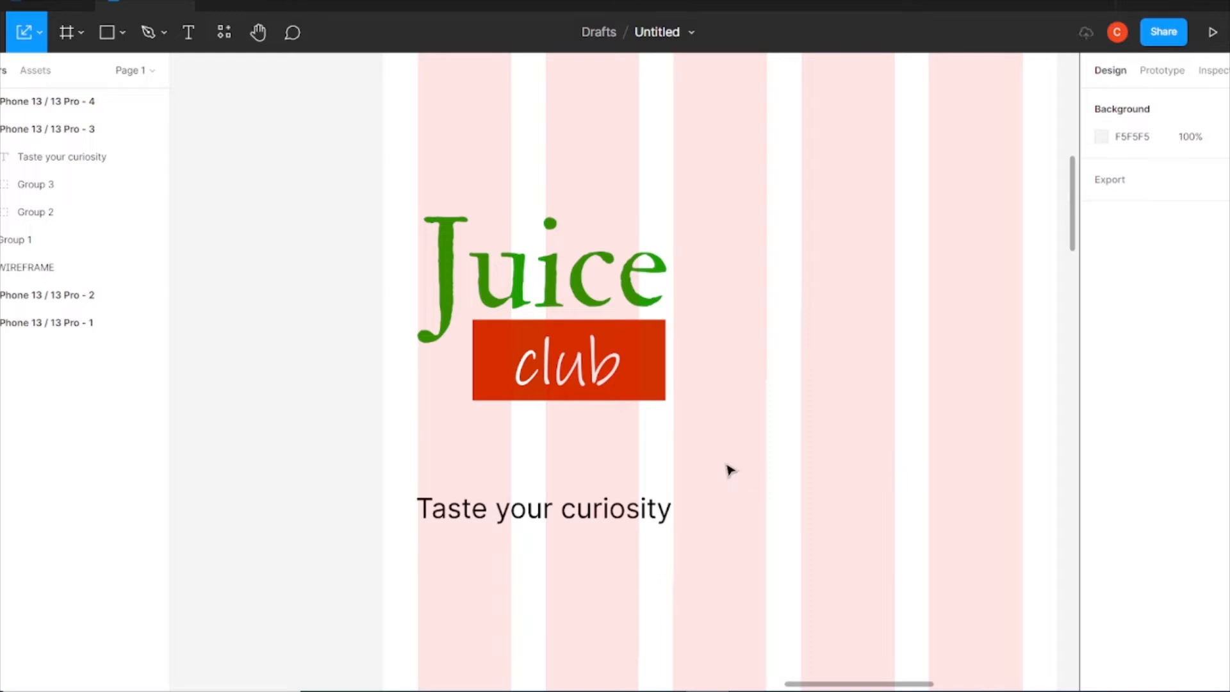
pyautogui.moveTo(593, 499); pyautogui.dragTo(606, 474)
pyautogui.click(662, 337)
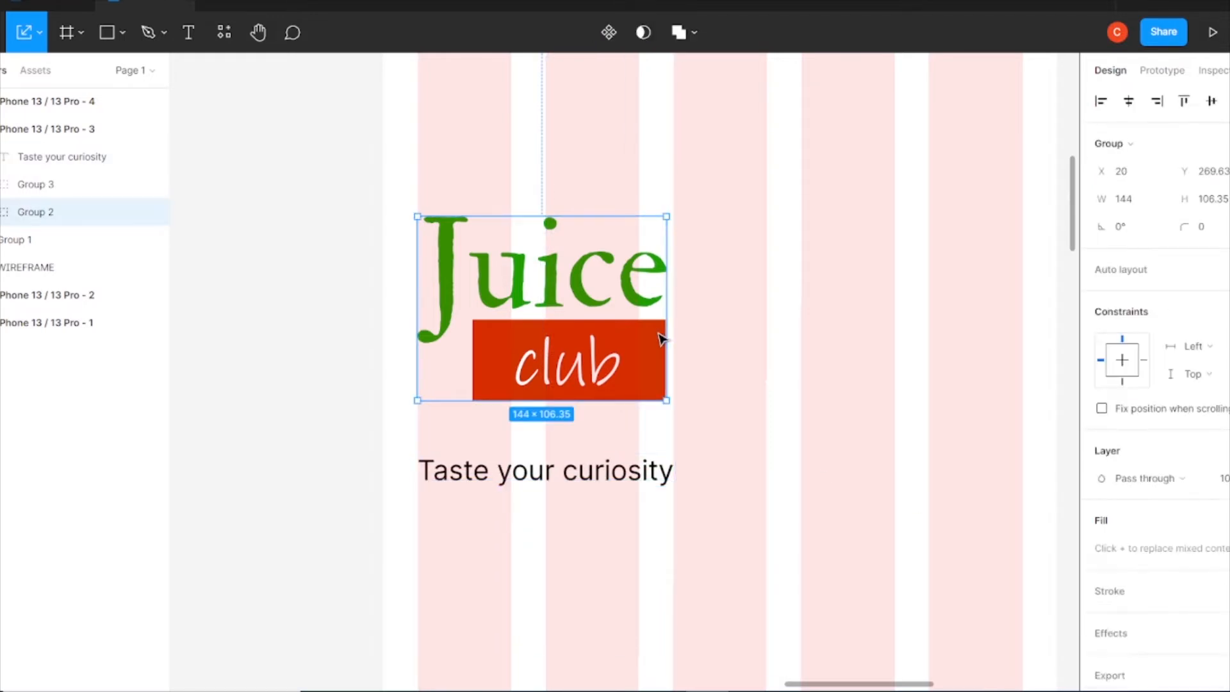
pyautogui.moveTo(666, 309); pyautogui.dragTo(668, 309)
pyautogui.click(753, 352)
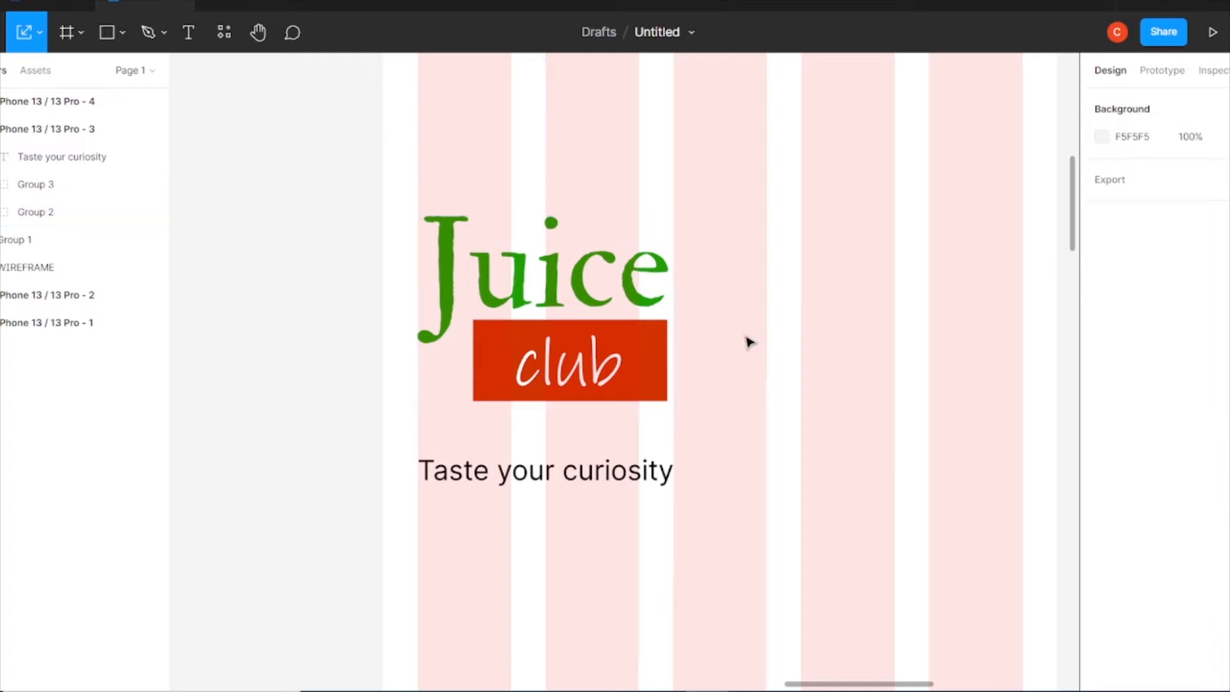
# - Duplicate the tagline straight below itself to X 21, Y 559 and change the copy's text to "Mocktail"
pyautogui.scroll(-3, 452, 493)
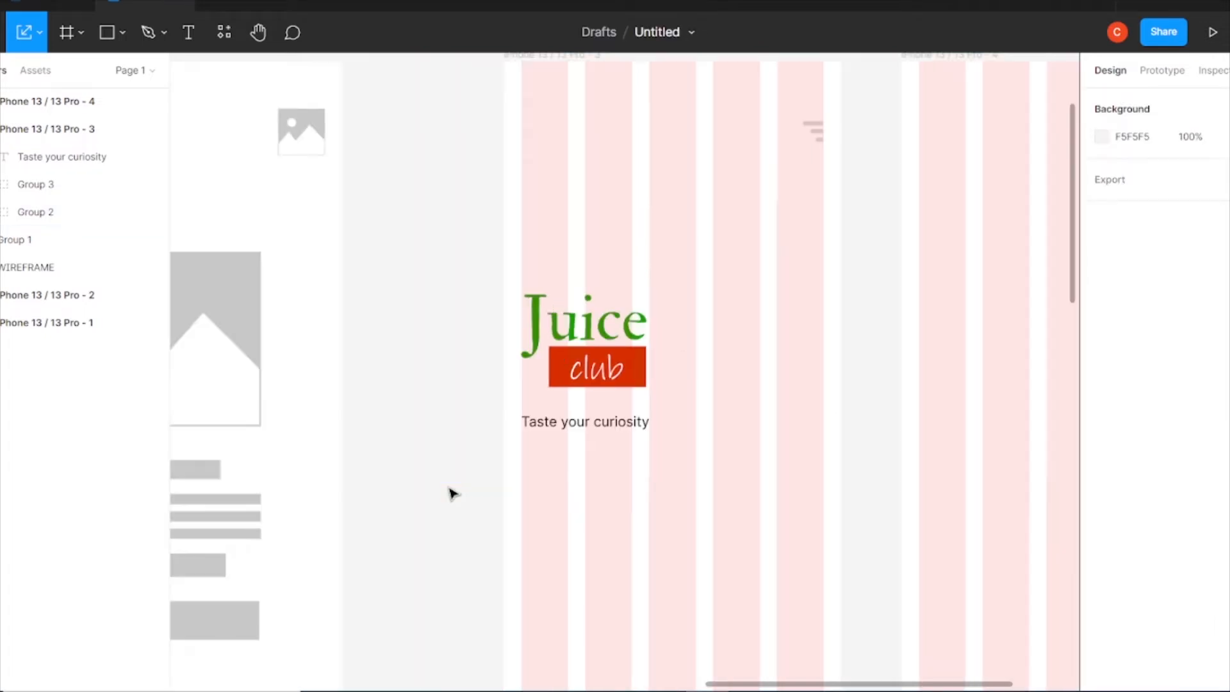
pyautogui.scroll(-5, 706, 406)
pyautogui.click(591, 242)
pyautogui.moveTo(594, 252); pyautogui.dragTo(596, 382)
pyautogui.doubleClick(606, 371)
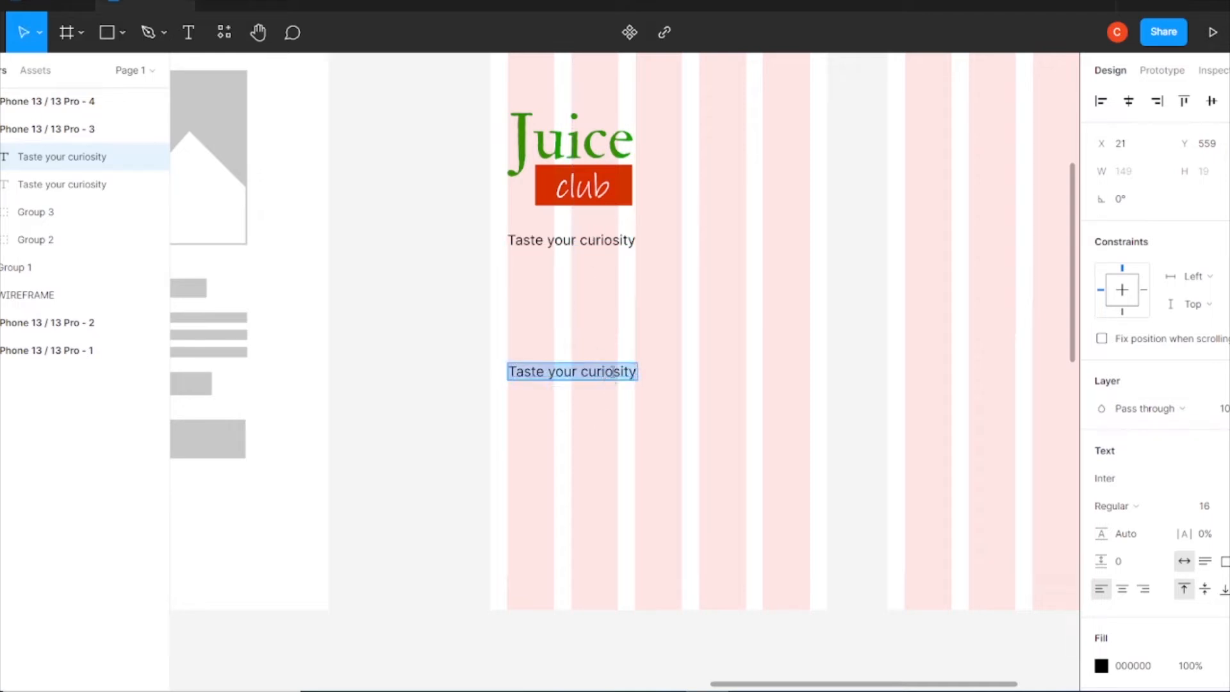
pyautogui.write('Mo')
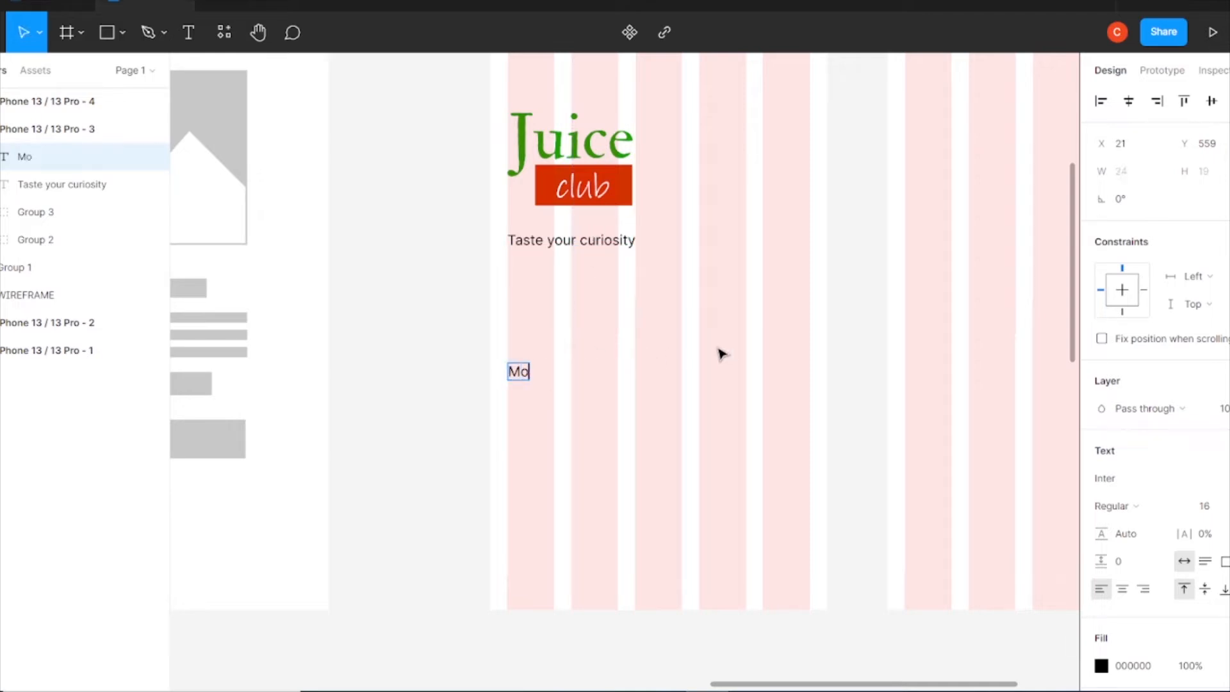
pyautogui.write('cktail')
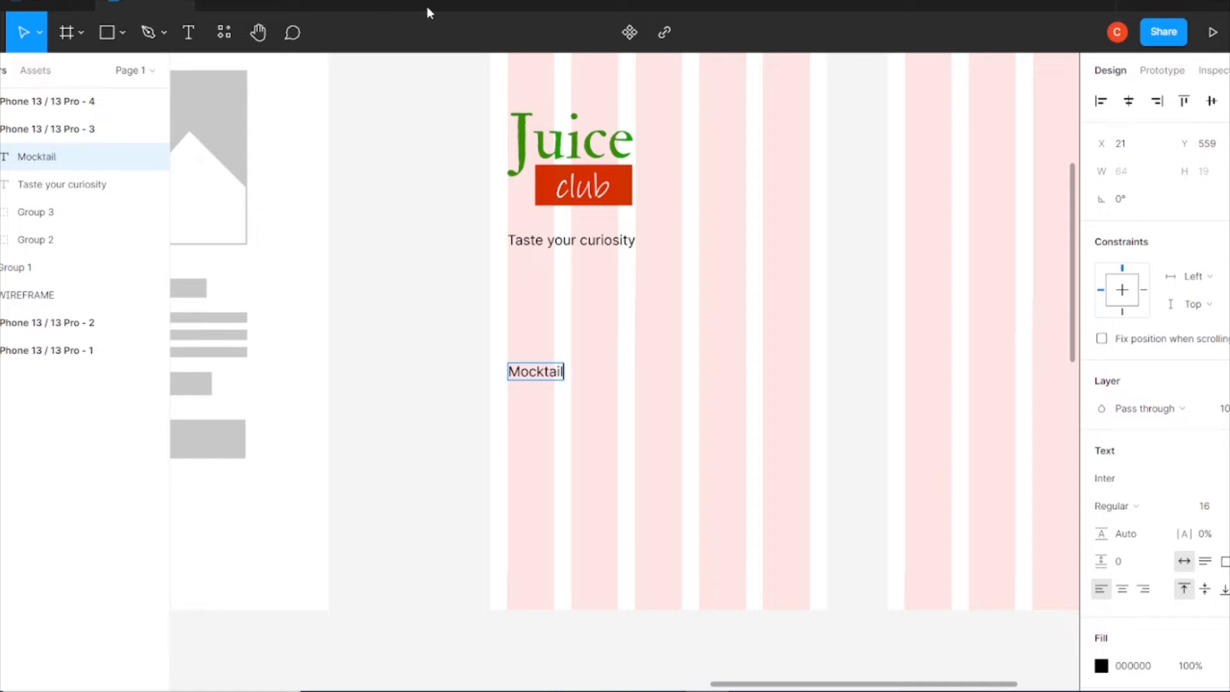
# - Duplicate the "Mocktail" label twice to its right and change the copies' text to "Juice" and "Shake"
pyautogui.click(545, 381)
pyautogui.moveTo(545, 380); pyautogui.dragTo(632, 381)
pyautogui.doubleClick(629, 373)
pyautogui.write('Juice')
pyautogui.press('Escape')
pyautogui.moveTo(626, 375); pyautogui.dragTo(687, 378)
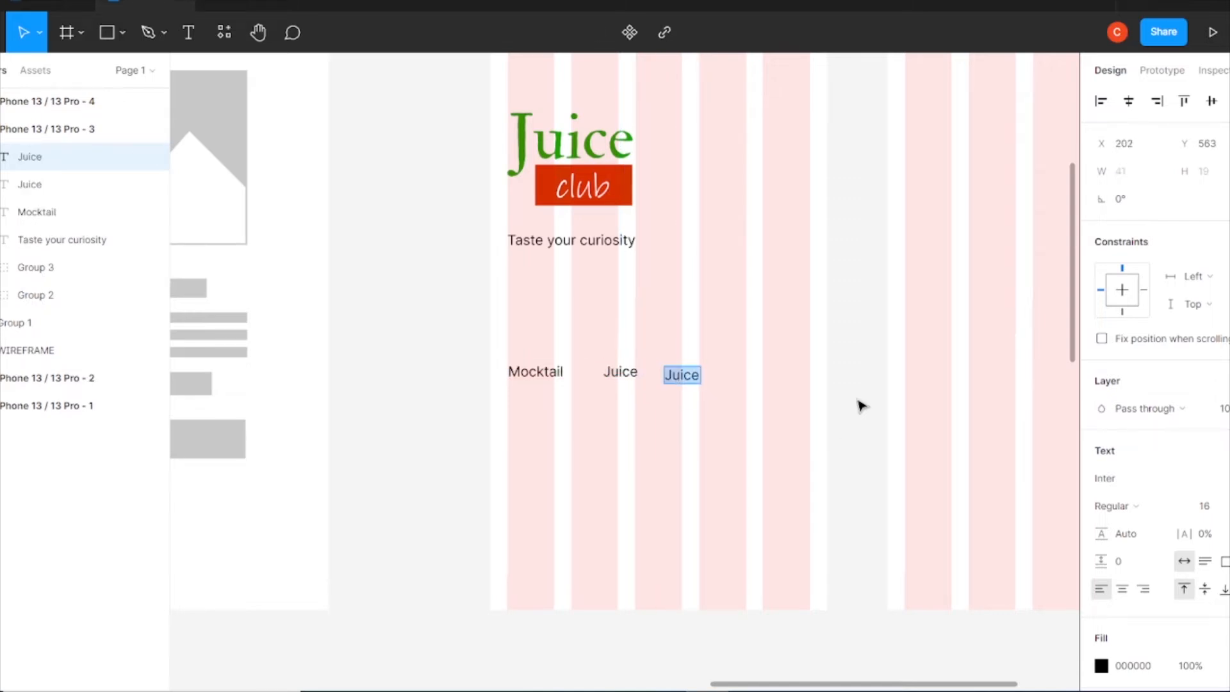
pyautogui.write('Shake')
pyautogui.press('Escape')
# - Set the font weight of the Mocktail, Juice and Shake labels to Medium
pyautogui.hotkey('ctrl', '=')
pyautogui.scroll(3, 714, 546)
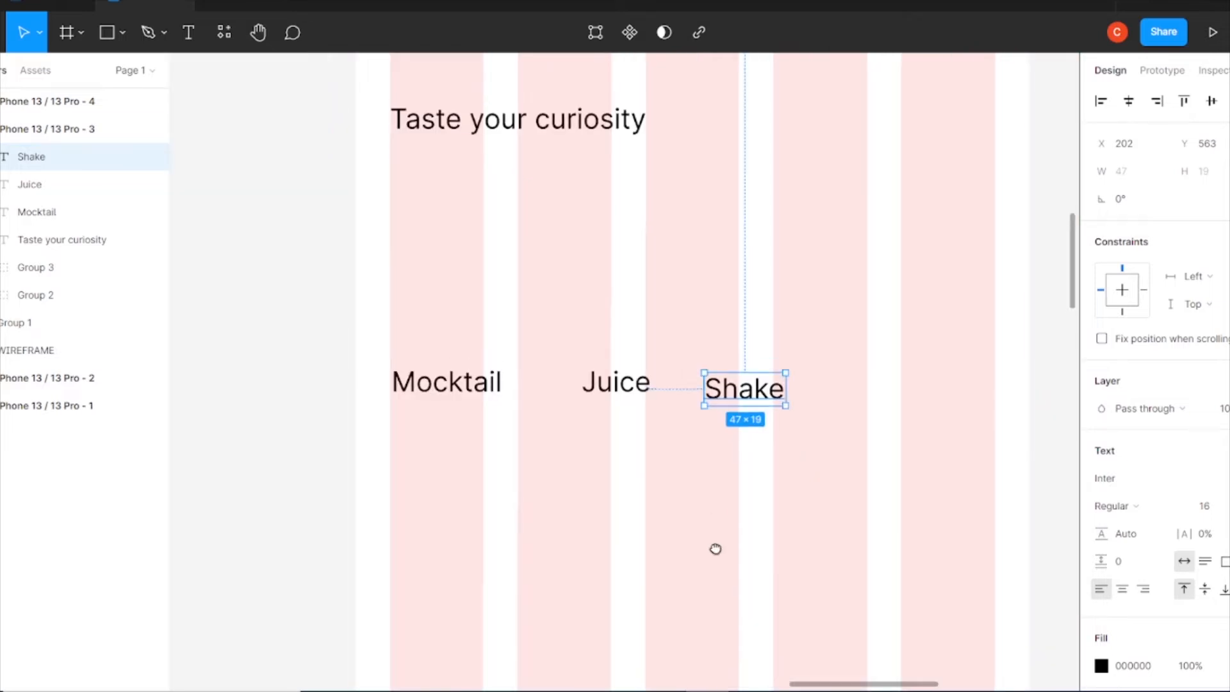
pyautogui.click(442, 468)
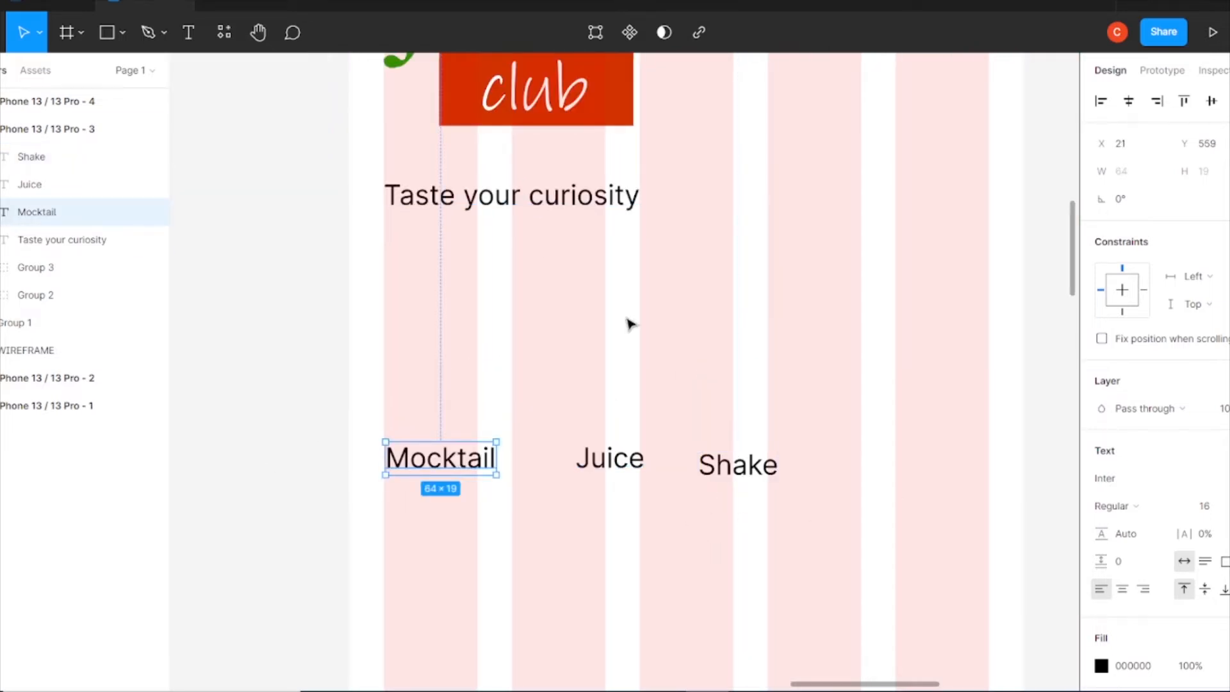
pyautogui.keyDown('shift'); pyautogui.click(625, 470); pyautogui.keyUp('shift')
pyautogui.keyDown('shift'); pyautogui.click(738, 465); pyautogui.keyUp('shift')
pyautogui.click(1169, 510)
pyautogui.click(1123, 346)
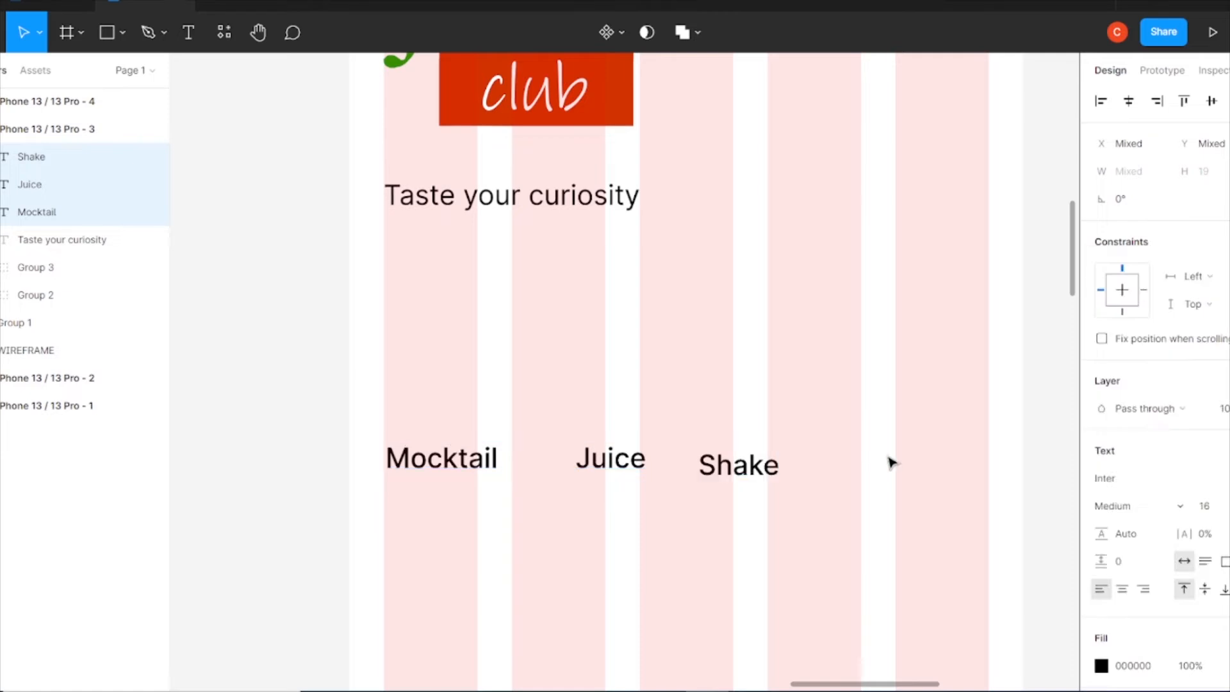
pyautogui.click(906, 453)
# - Move the Mocktail label to X 20, Y 548 and line up Juice and Shake with it, spacing the three labels evenly
pyautogui.moveTo(474, 468); pyautogui.dragTo(474, 447)
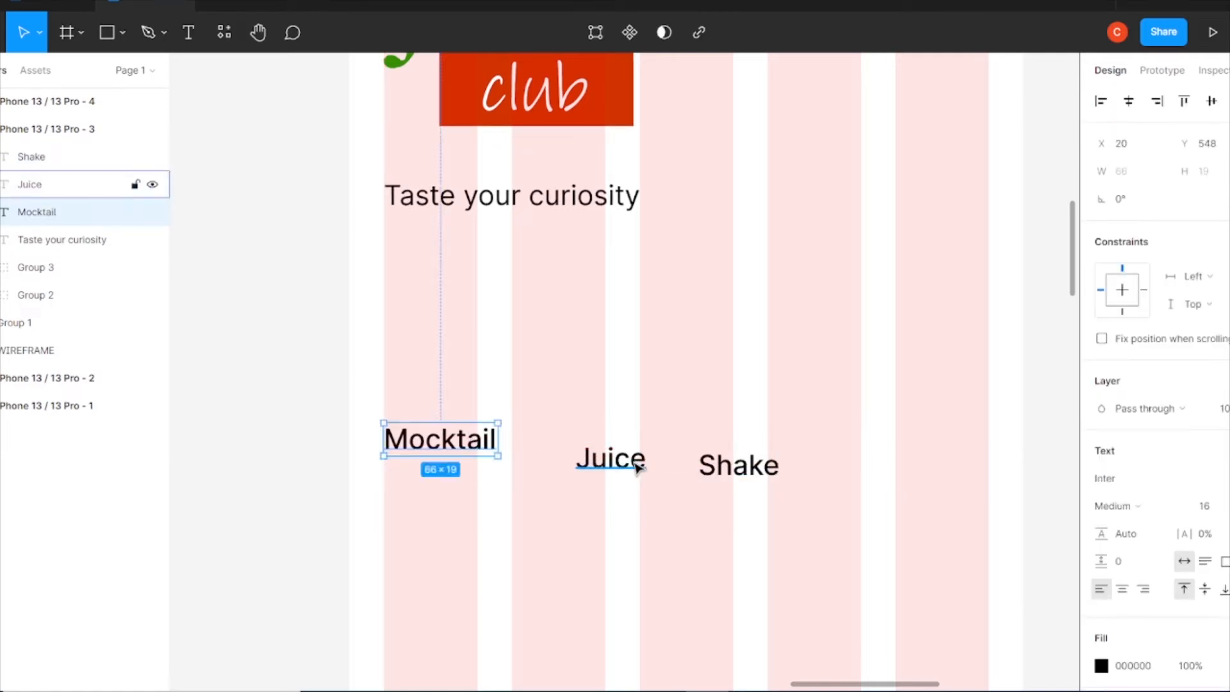
pyautogui.moveTo(637, 467); pyautogui.dragTo(637, 448)
pyautogui.moveTo(741, 462); pyautogui.dragTo(794, 449)
pyautogui.click(843, 521)
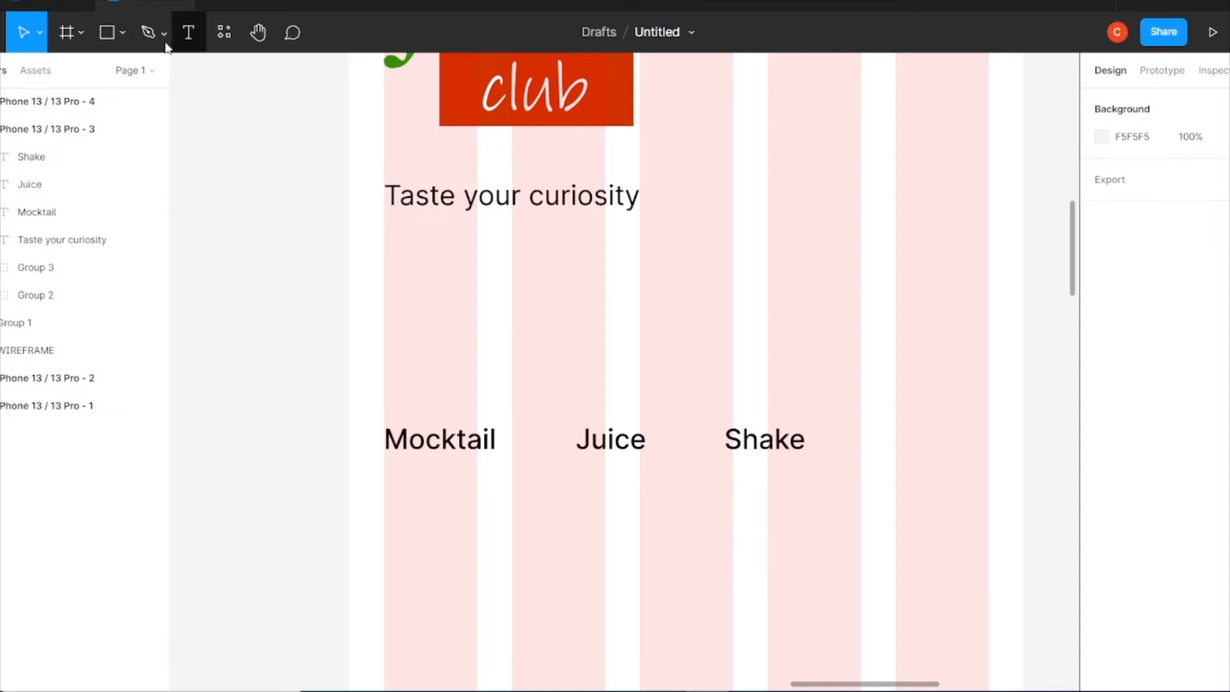
# - Draw a rectangle of about 86 × 29 over the Juice label at X 109, Y 543
pyautogui.press('r')
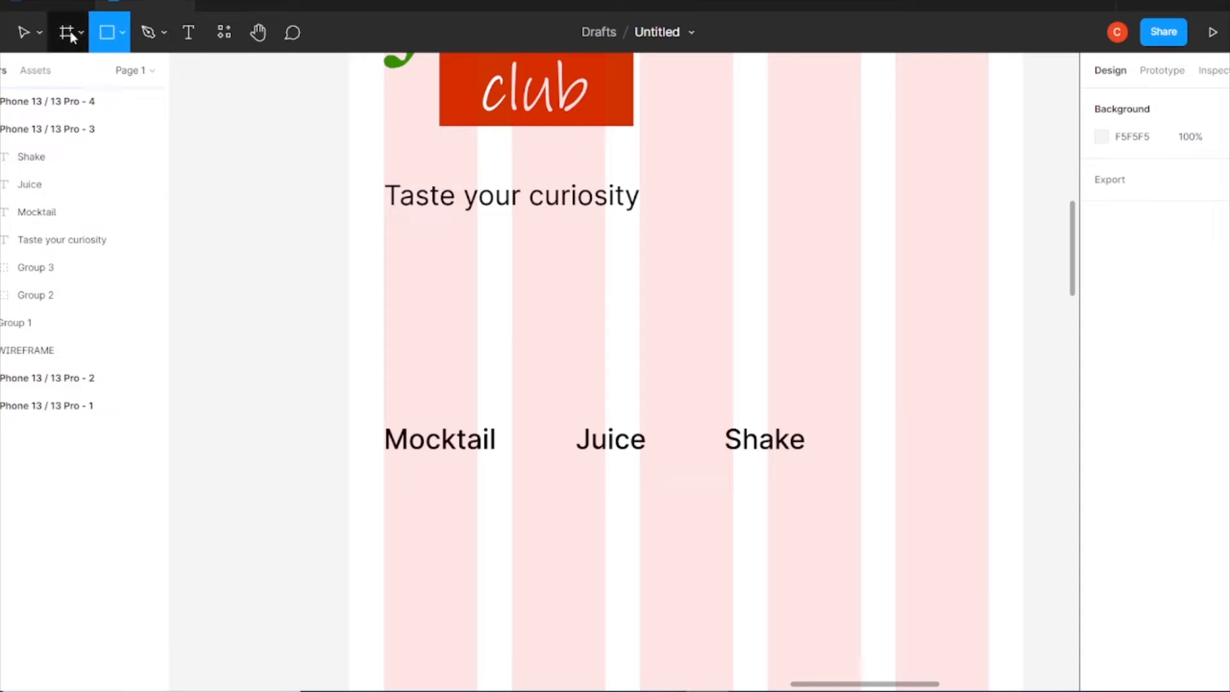
pyautogui.moveTo(563, 415)
pyautogui.mouseDown()
pyautogui.moveTo(655, 484)
pyautogui.moveTo(684, 470)
pyautogui.mouseUp()
pyautogui.moveTo(563, 440); pyautogui.dragTo(538, 439)
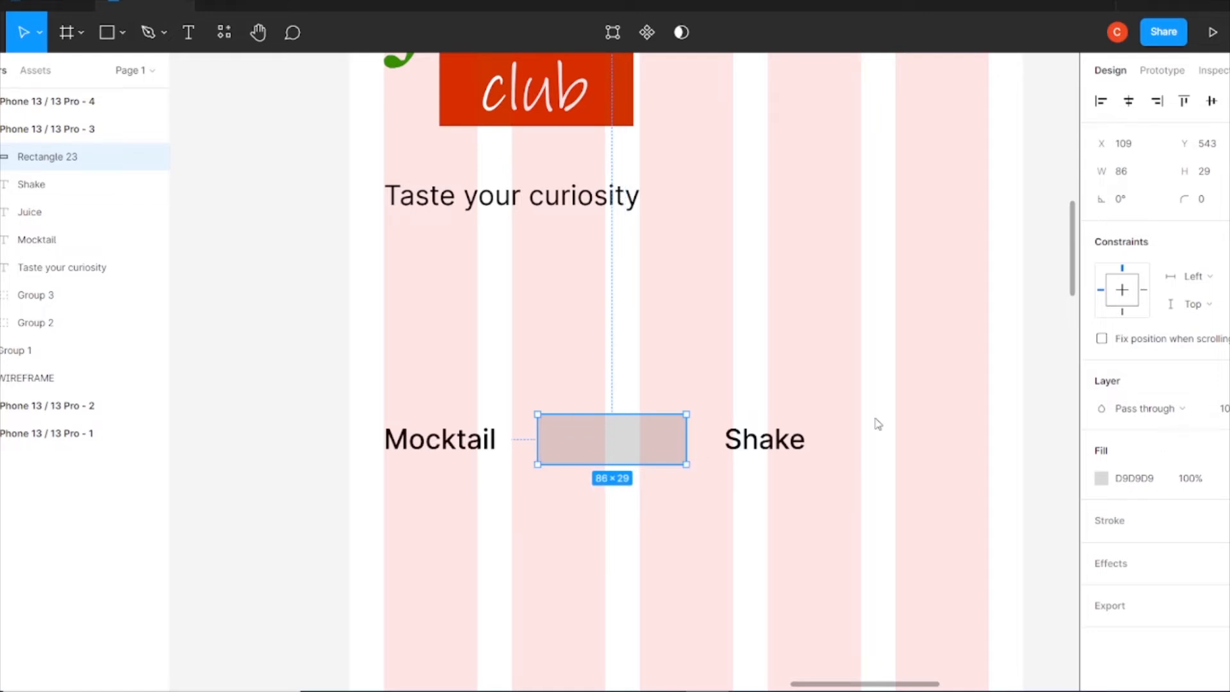
# - Try font size 14 on the Mocktail and Juice labels, moving the rectangle up off the Juice label
pyautogui.scroll(5, 669, 466)
pyautogui.hscroll(-5, 459, 439)
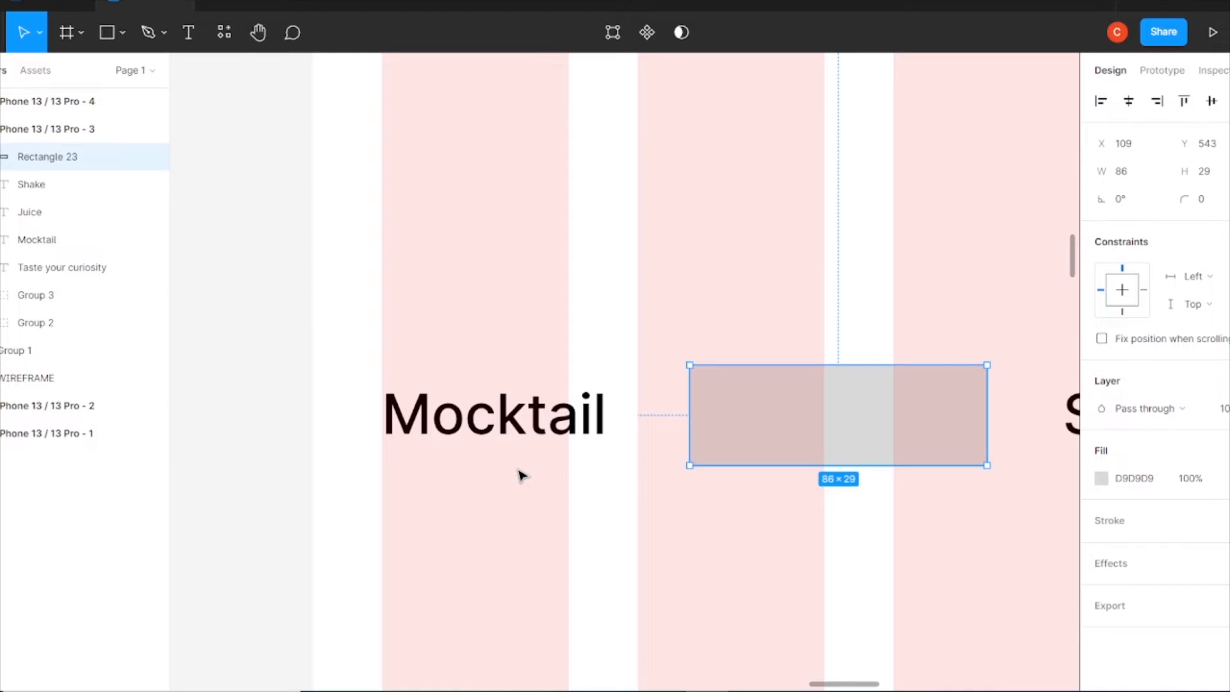
pyautogui.click(538, 420)
pyautogui.click(1205, 506)
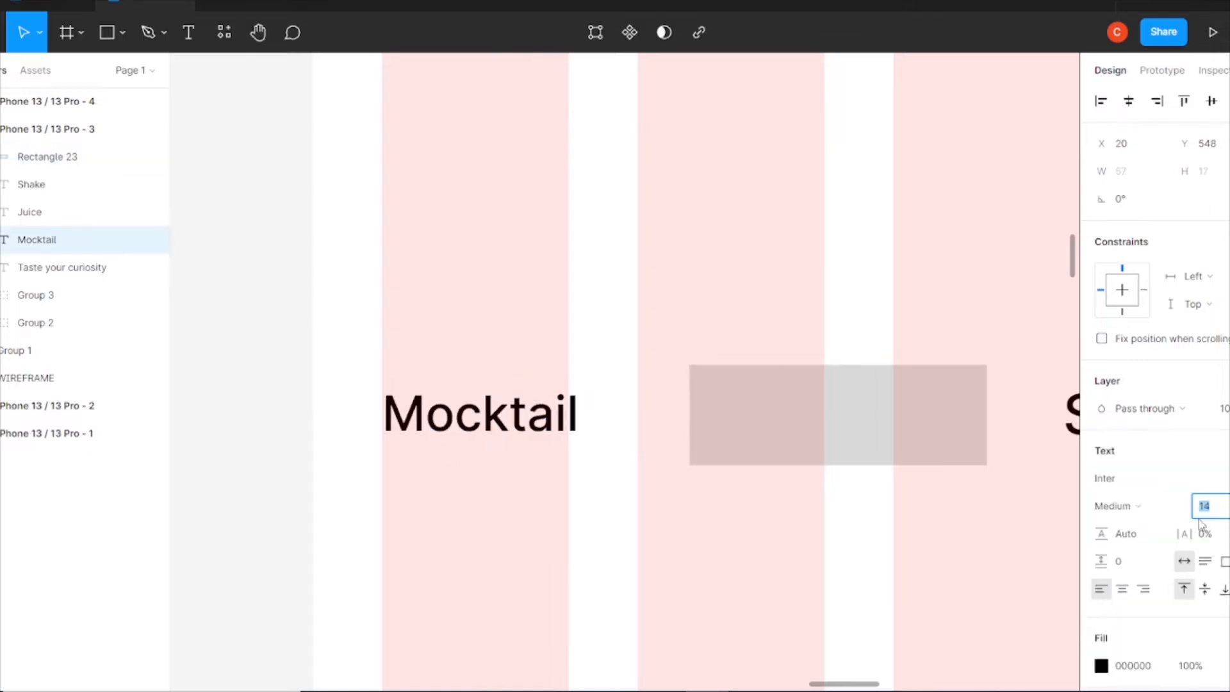
pyautogui.moveTo(901, 401); pyautogui.dragTo(901, 297)
pyautogui.click(826, 413)
pyautogui.click(1218, 509)
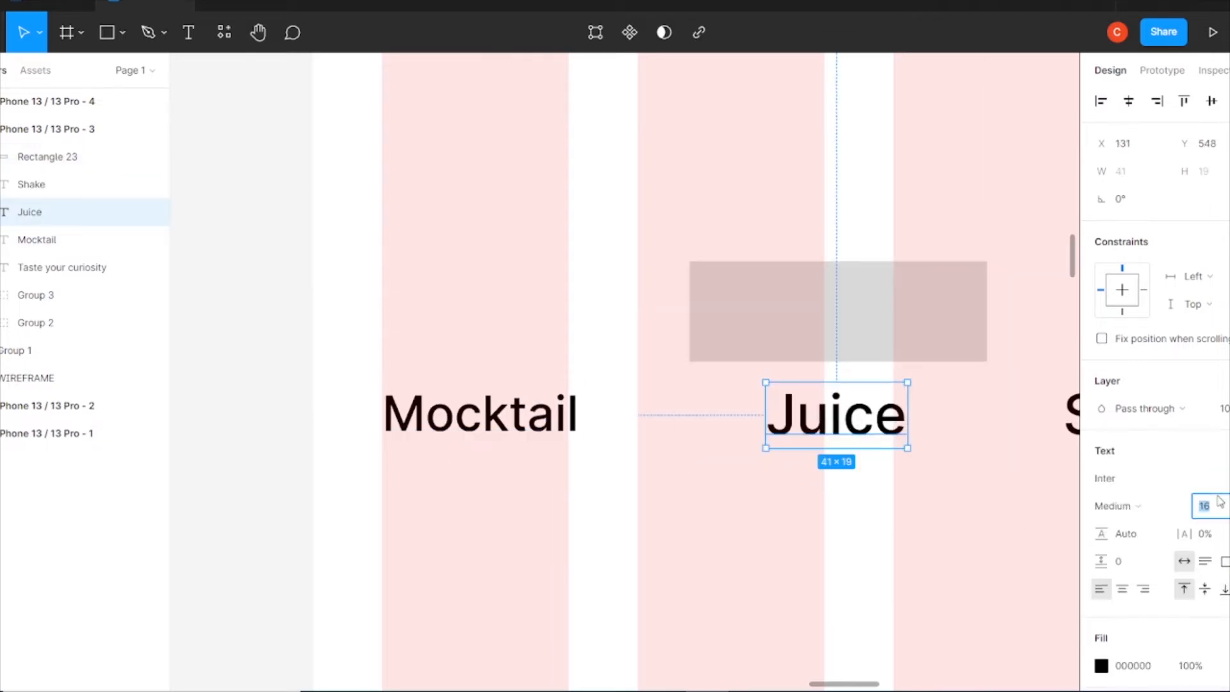
pyautogui.click(1069, 412)
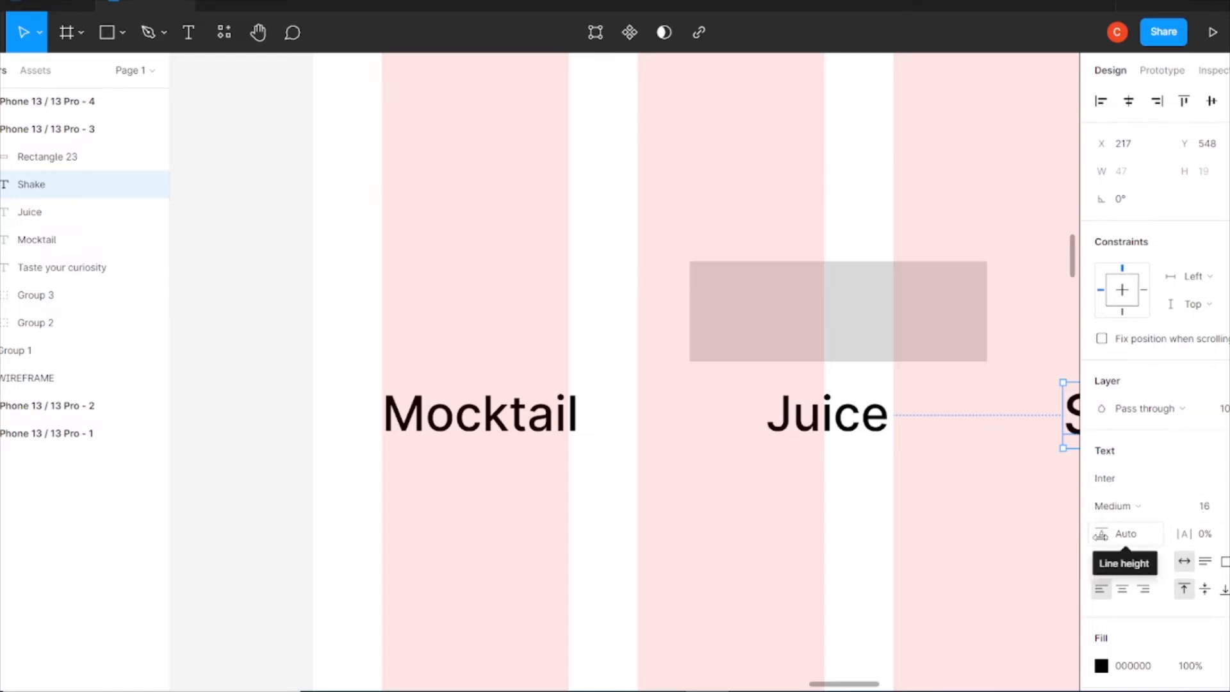
pyautogui.click(1221, 509)
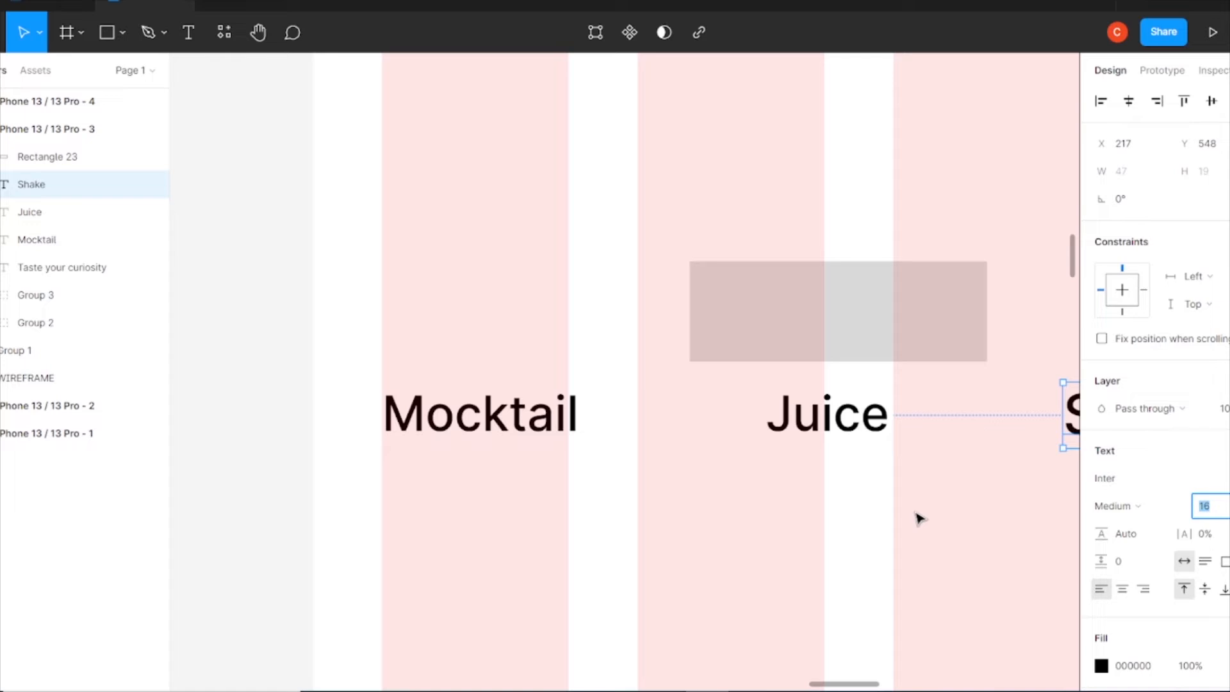
# - Set the font size of the Mocktail and Juice labels back to 16
pyautogui.click(479, 412)
pyautogui.click(1219, 515)
pyautogui.press('Up')
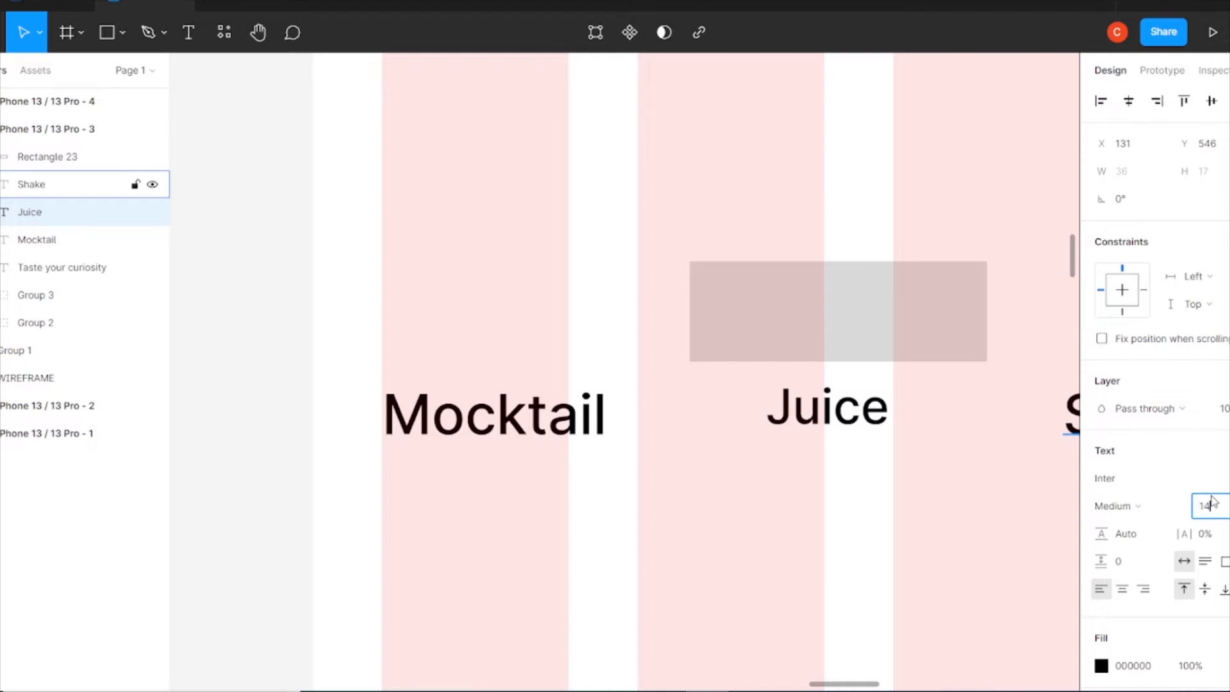
pyautogui.click(1073, 410)
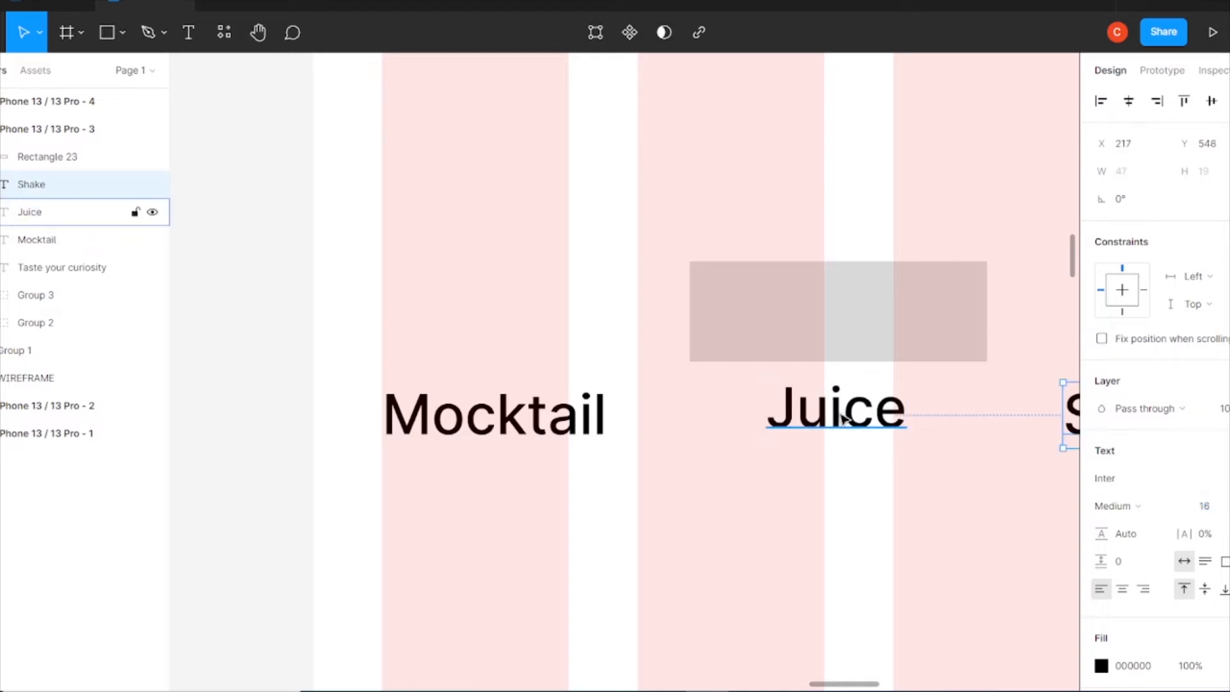
# - Send the rectangle behind the labels and move it back onto the Juice label at Y 543
pyautogui.click(818, 360)
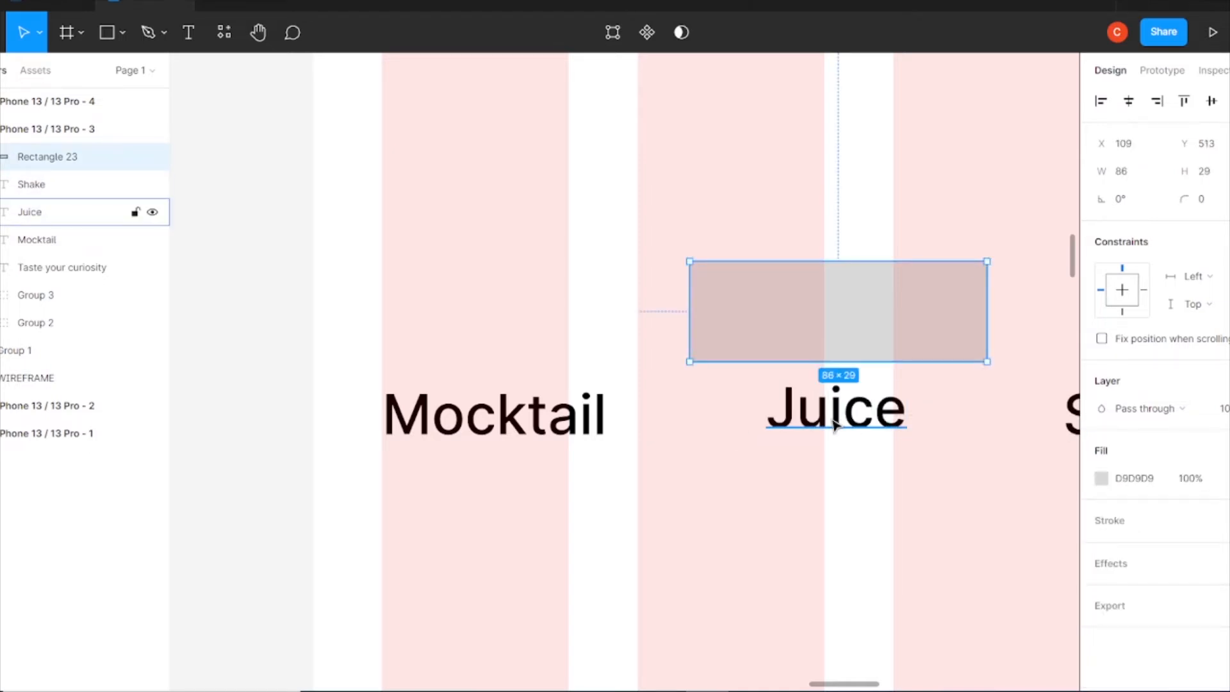
pyautogui.rightClick(827, 335)
pyautogui.moveTo(855, 307)
pyautogui.click(866, 338)
pyautogui.moveTo(858, 366); pyautogui.dragTo(859, 471)
pyautogui.click(667, 410)
pyautogui.click(728, 411)
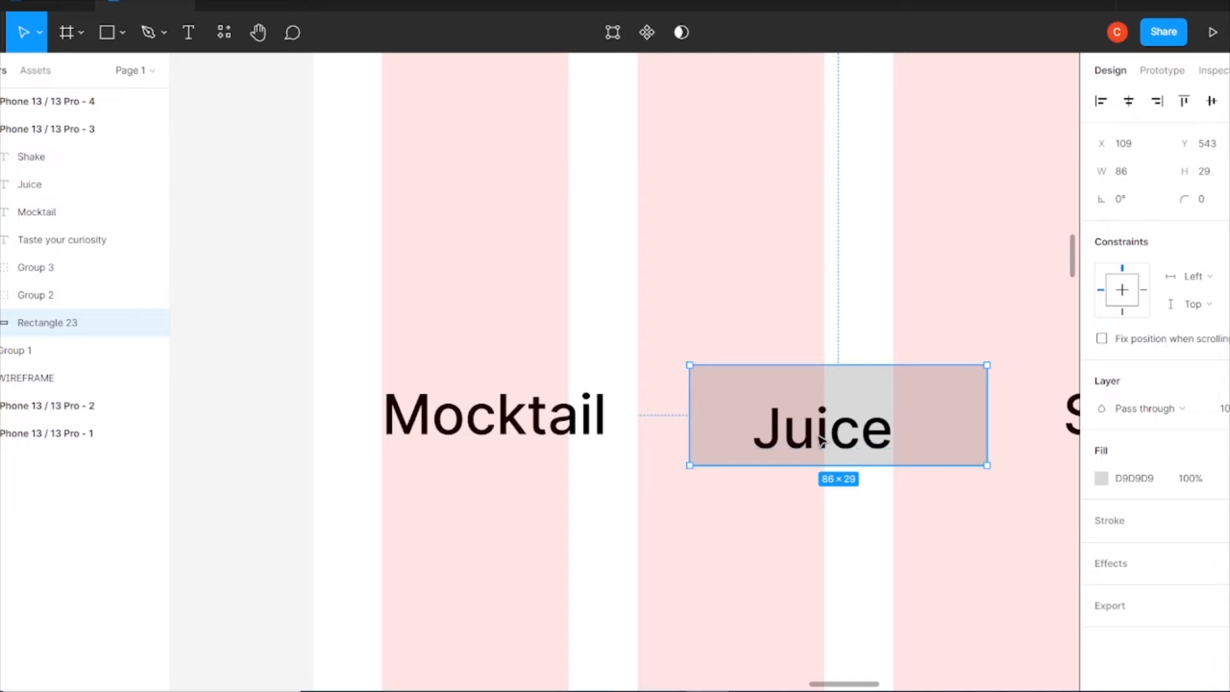
# - Set the height of the rectangle behind the Juice label to 40
pyautogui.keyDown('shift'); pyautogui.click(821, 439); pyautogui.keyUp('shift')
pyautogui.click(728, 495)
pyautogui.click(715, 439)
pyautogui.keyDown('shift'); pyautogui.click(810, 446); pyautogui.keyUp('shift')
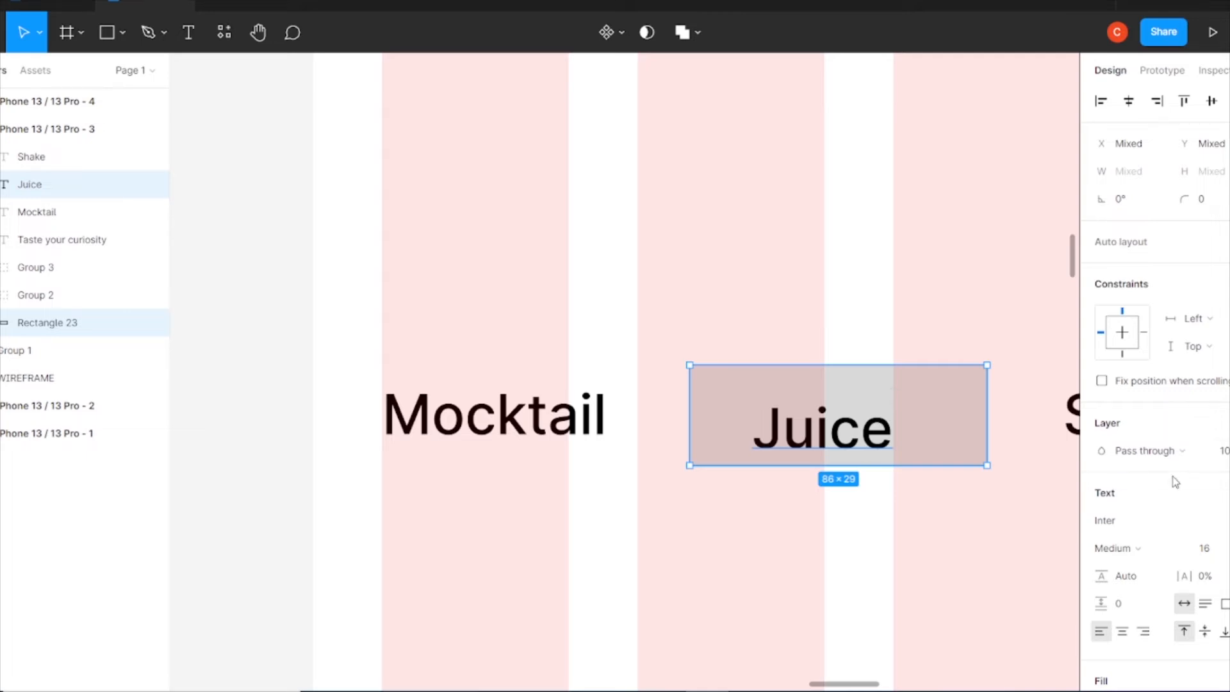
pyautogui.click(915, 400)
pyautogui.click(805, 283)
pyautogui.click(928, 400)
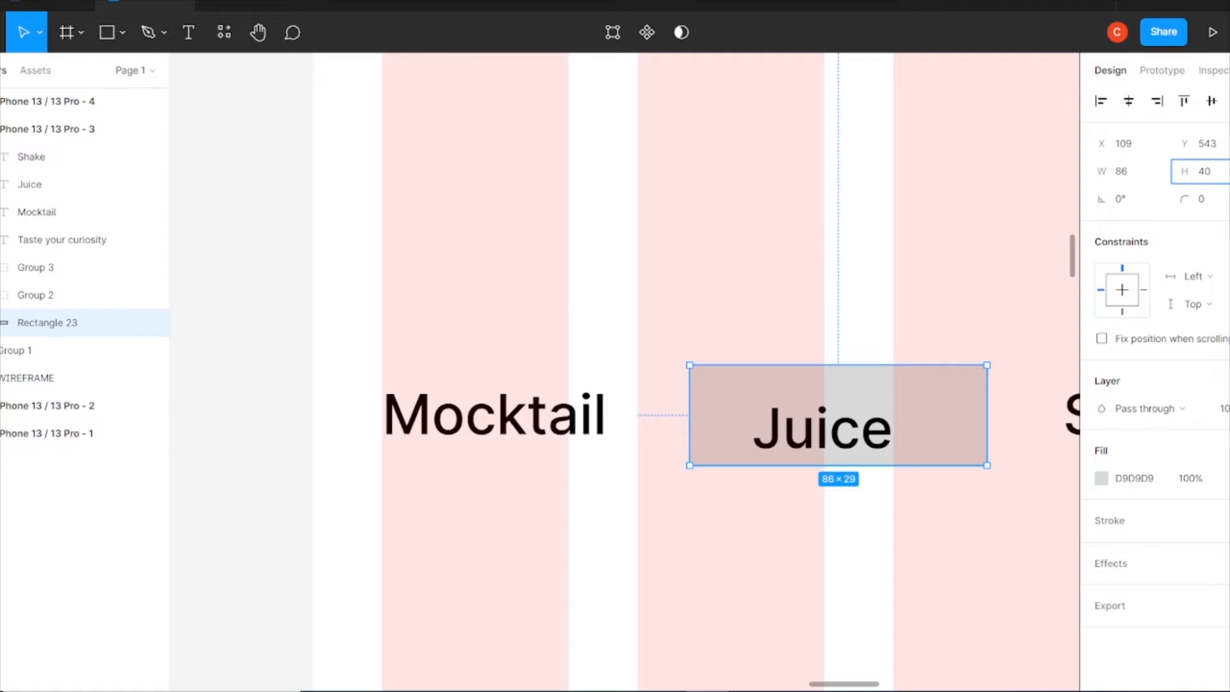
pyautogui.write('40')
pyautogui.press('Return')
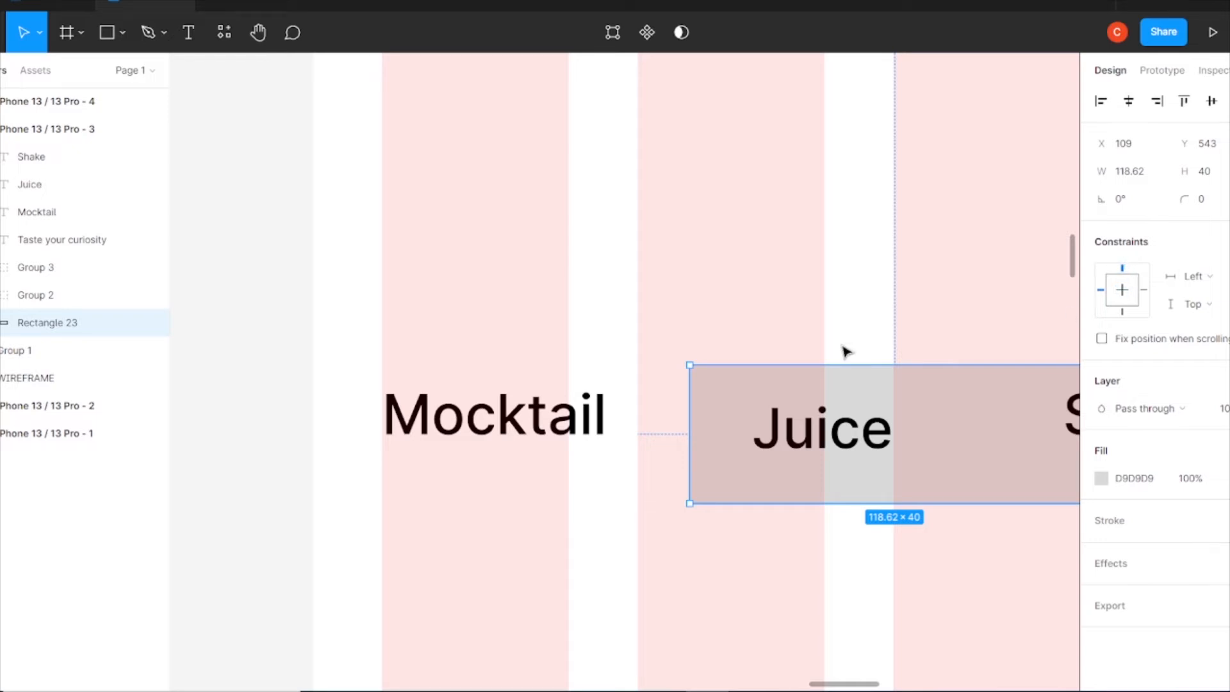
# - Move the rectangle to about X 119, Y 541 and narrow it to about 64 wide around the Juice label
pyautogui.moveTo(917, 392); pyautogui.dragTo(893, 401)
pyautogui.moveTo(610, 420); pyautogui.dragTo(725, 444)
pyautogui.click(902, 259)
pyautogui.click(876, 413)
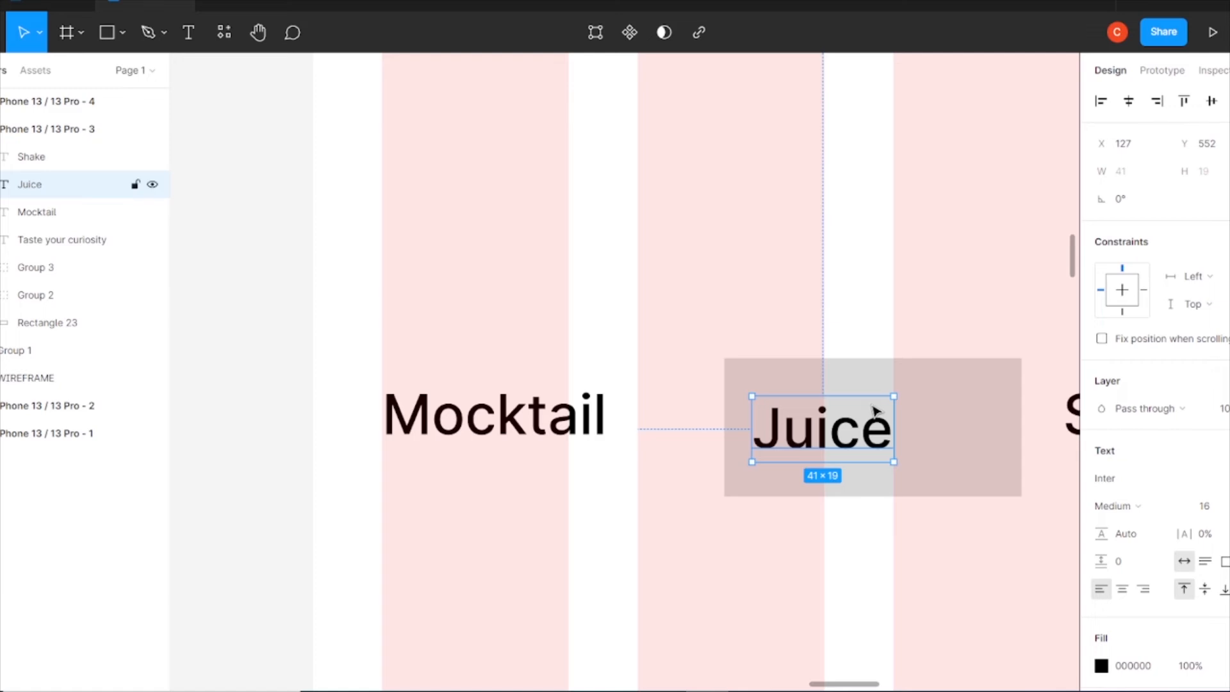
pyautogui.click(942, 414)
pyautogui.moveTo(1023, 437); pyautogui.dragTo(948, 432)
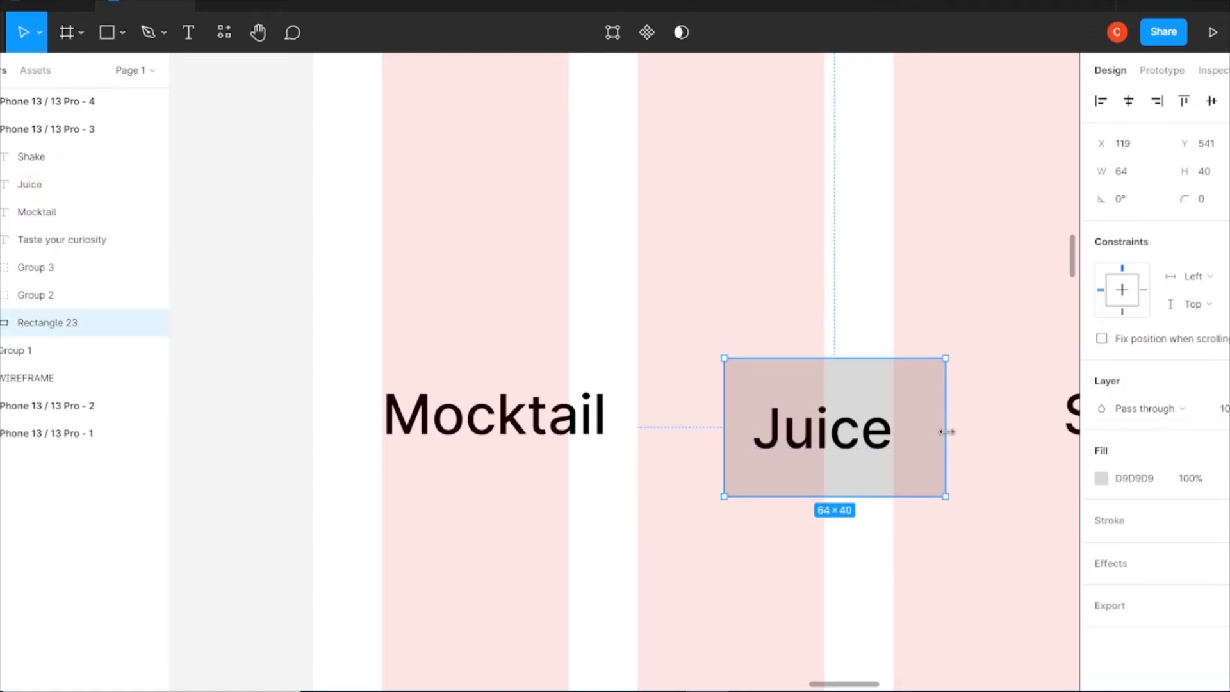
# - Draw a small spacer rectangle above the Juice label and set its width to 20
pyautogui.click(107, 32)
pyautogui.moveTo(718, 210)
pyautogui.mouseDown()
pyautogui.moveTo(747, 308)
pyautogui.moveTo(763, 320)
pyautogui.mouseUp()
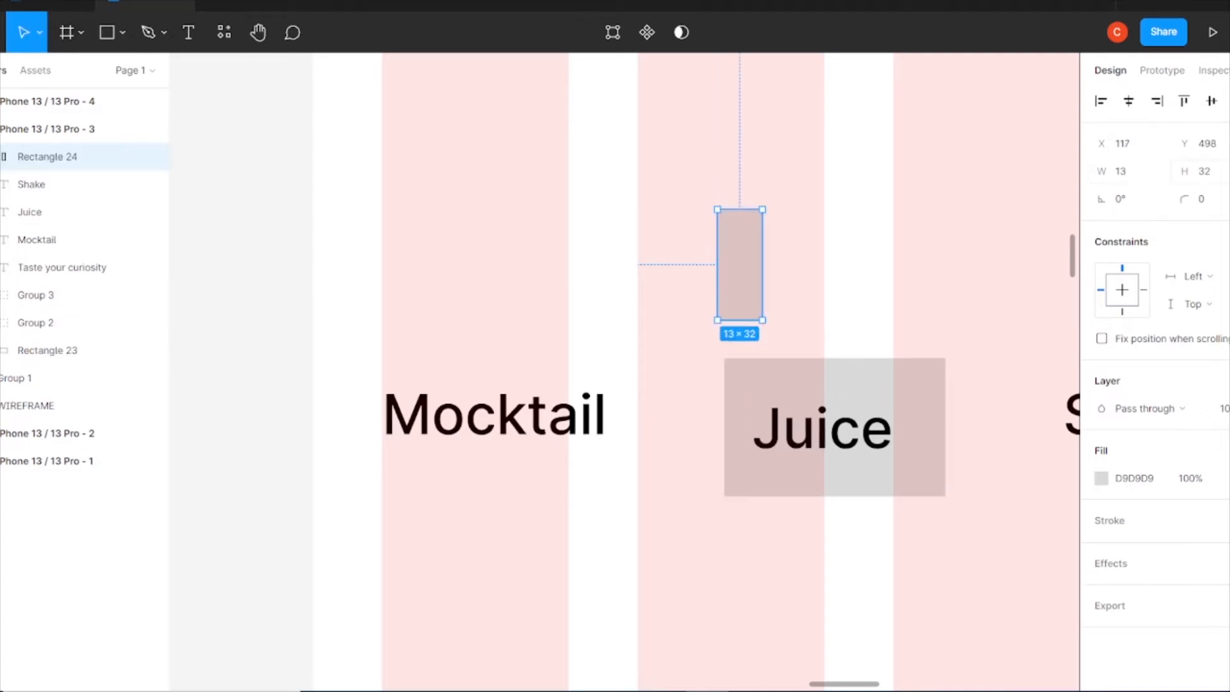
pyautogui.click(1126, 172)
pyautogui.write('20')
pyautogui.press('Return')
# - Use the spacer to pad the Juice label by 20 on each side, widening its rectangle to 81 at X 107, and delete the spacer
pyautogui.click(862, 259)
pyautogui.moveTo(759, 300); pyautogui.dragTo(731, 392)
pyautogui.click(868, 459)
pyautogui.moveTo(723, 448); pyautogui.dragTo(683, 444)
pyautogui.moveTo(710, 311); pyautogui.dragTo(921, 312)
pyautogui.click(932, 478)
pyautogui.moveTo(946, 476); pyautogui.dragTo(961, 474)
pyautogui.click(1006, 332)
pyautogui.moveTo(936, 322); pyautogui.dragTo(843, 181)
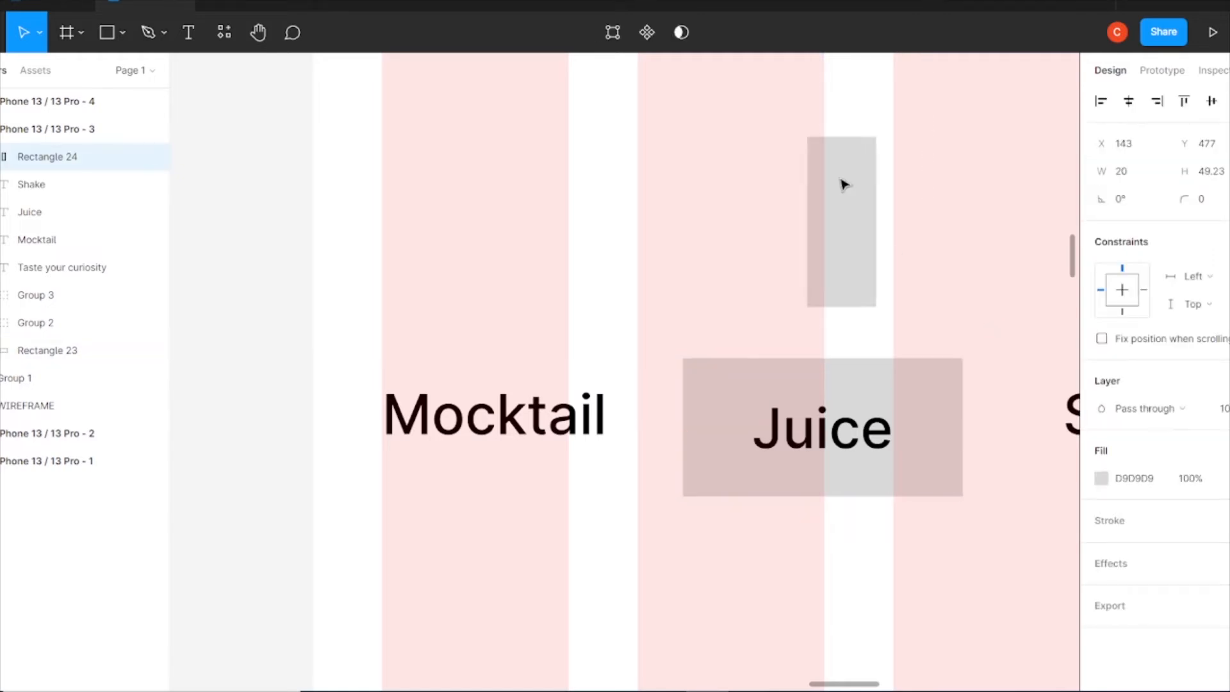
pyautogui.press('Delete')
pyautogui.press('-')
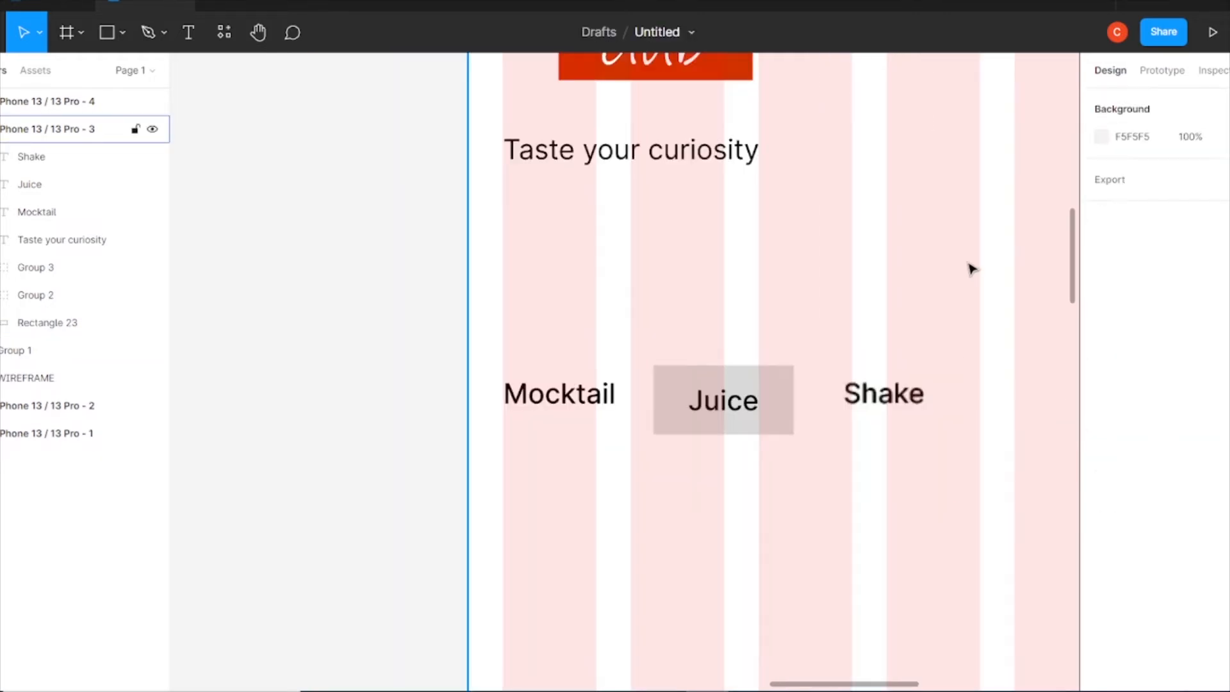
# - Round the Juice rectangle's corners to 12 and centre the Juice label within it
pyautogui.click(750, 394)
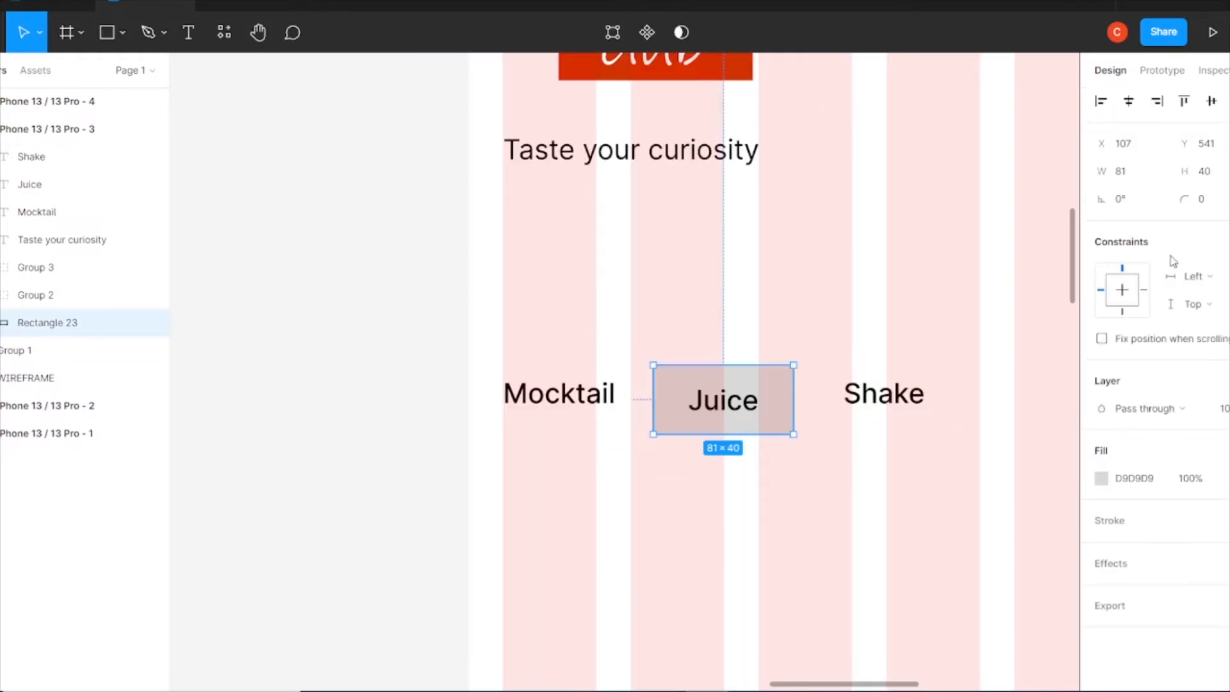
pyautogui.click(887, 504)
pyautogui.moveTo(745, 451); pyautogui.dragTo(709, 359)
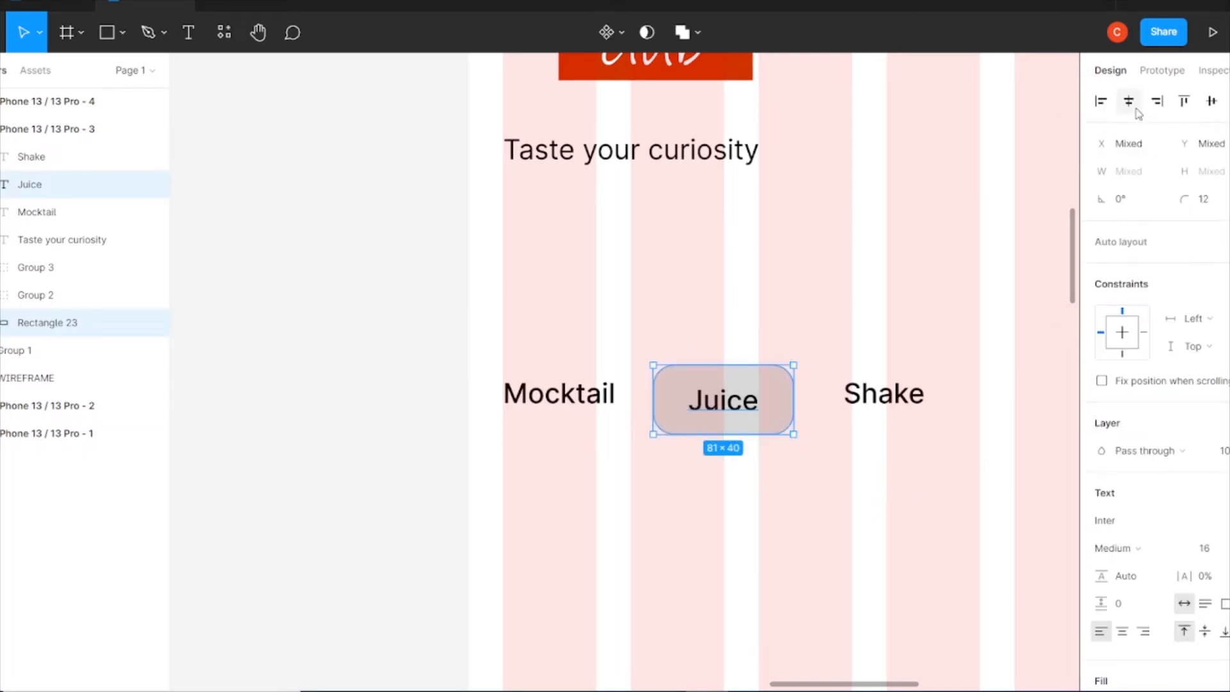
pyautogui.click(823, 460)
pyautogui.moveTo(755, 470); pyautogui.dragTo(797, 368)
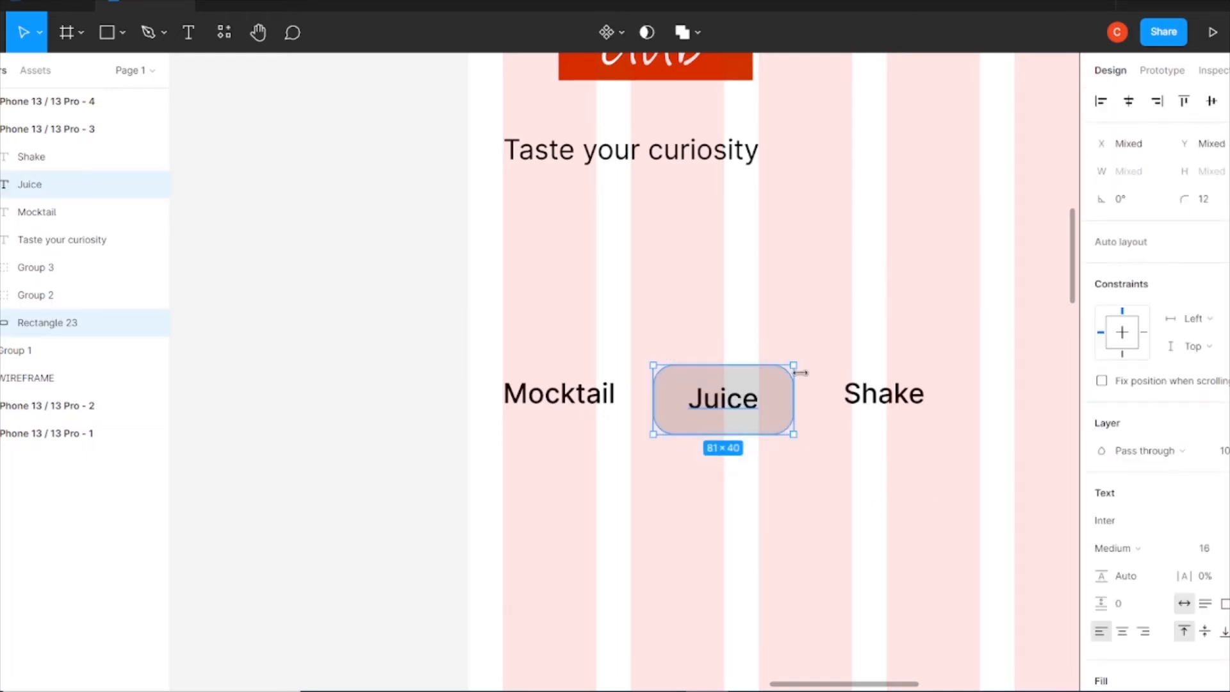
# - Group the Juice label with its rectangle and set the spacing between the group and the Mocktail label to 20
pyautogui.hotkey('ctrl', 'g')
pyautogui.moveTo(584, 393); pyautogui.dragTo(585, 402)
pyautogui.moveTo(748, 404); pyautogui.dragTo(731, 404)
pyautogui.keyDown('shift'); pyautogui.click(584, 414); pyautogui.keyUp('shift')
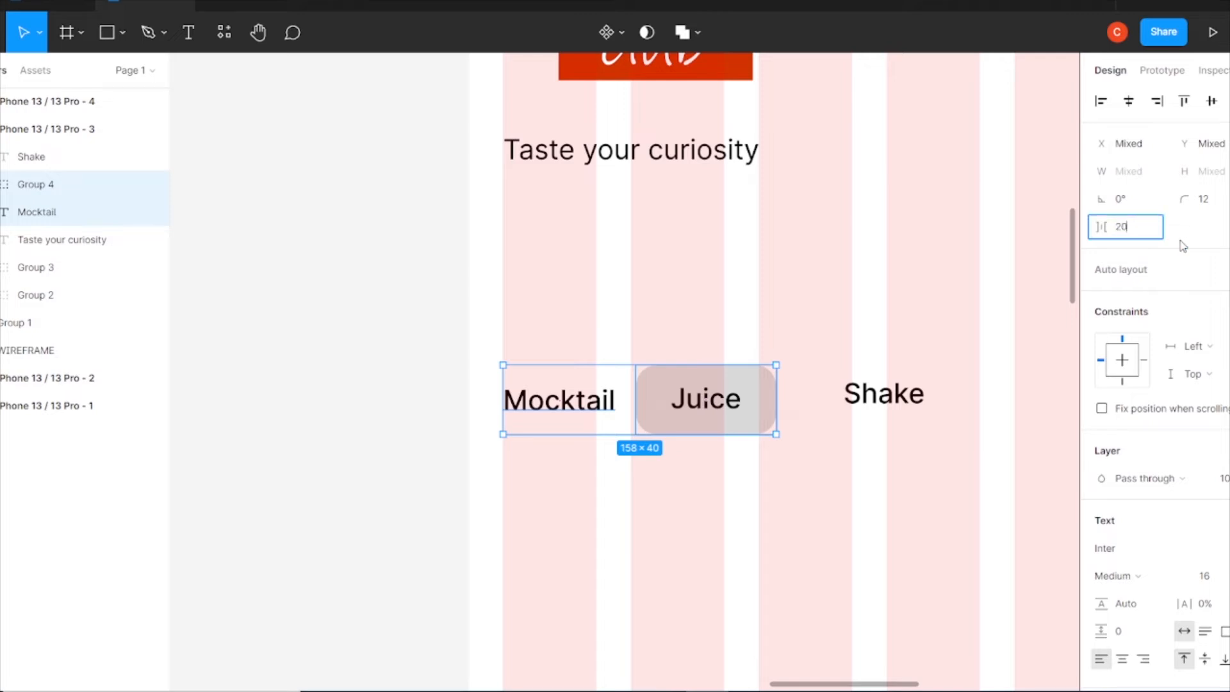
pyautogui.press('Return')
# - Set the spacing between the Juice group and the Shake label to 20 and align all three tabs on their vertical centres
pyautogui.click(891, 485)
pyautogui.click(759, 410)
pyautogui.keyDown('shift'); pyautogui.click(895, 401); pyautogui.keyUp('shift')
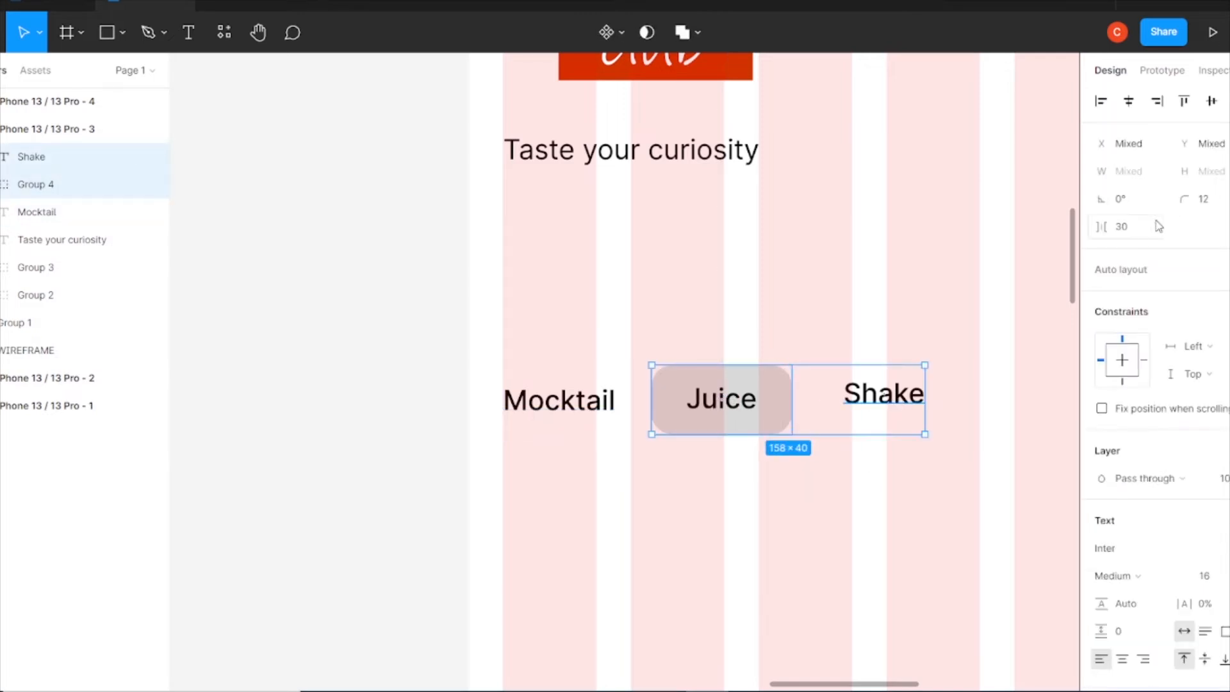
pyautogui.write('20')
pyautogui.press('Return')
pyautogui.moveTo(941, 495); pyautogui.dragTo(401, 339)
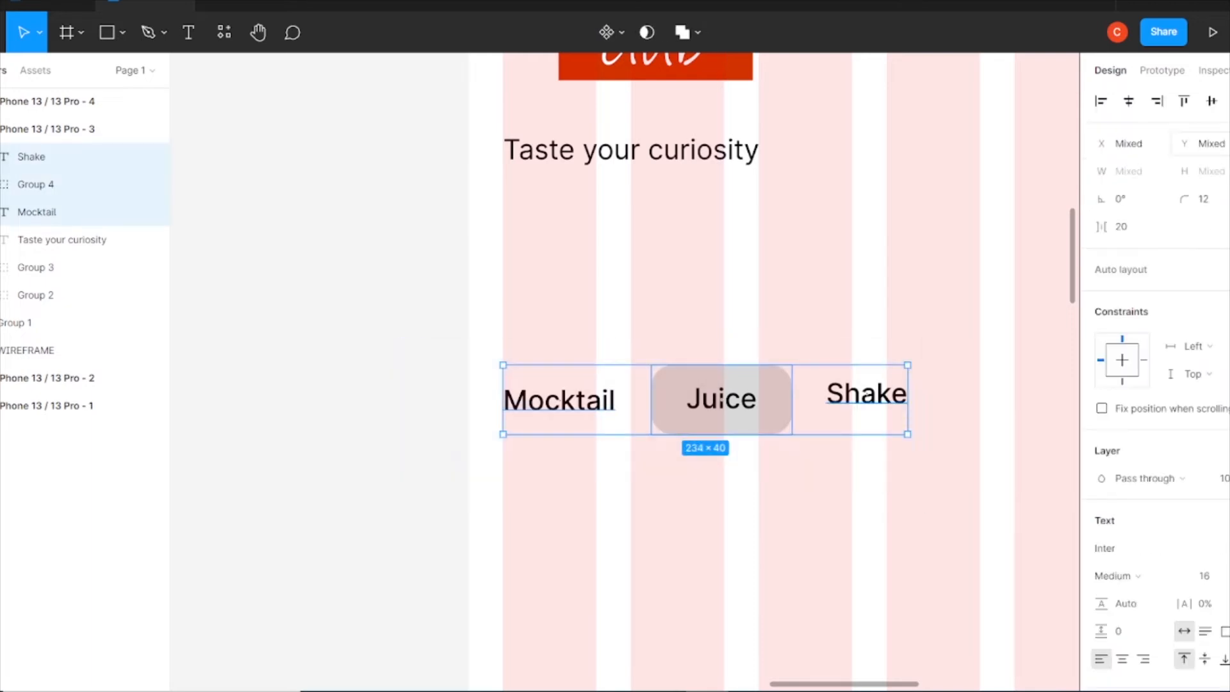
pyautogui.click(1001, 256)
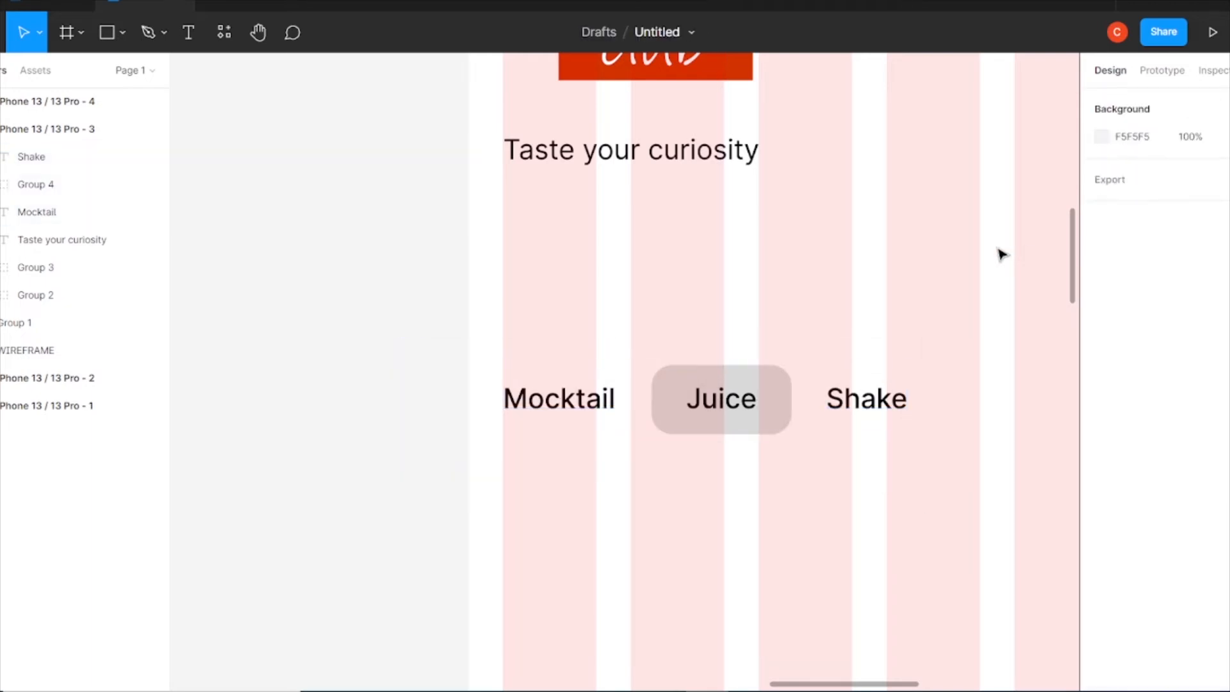
# - Move the orange juice photo up beside the iPhone 13 / 13 Pro - 4 frame
pyautogui.hotkey('ctrl', '-')
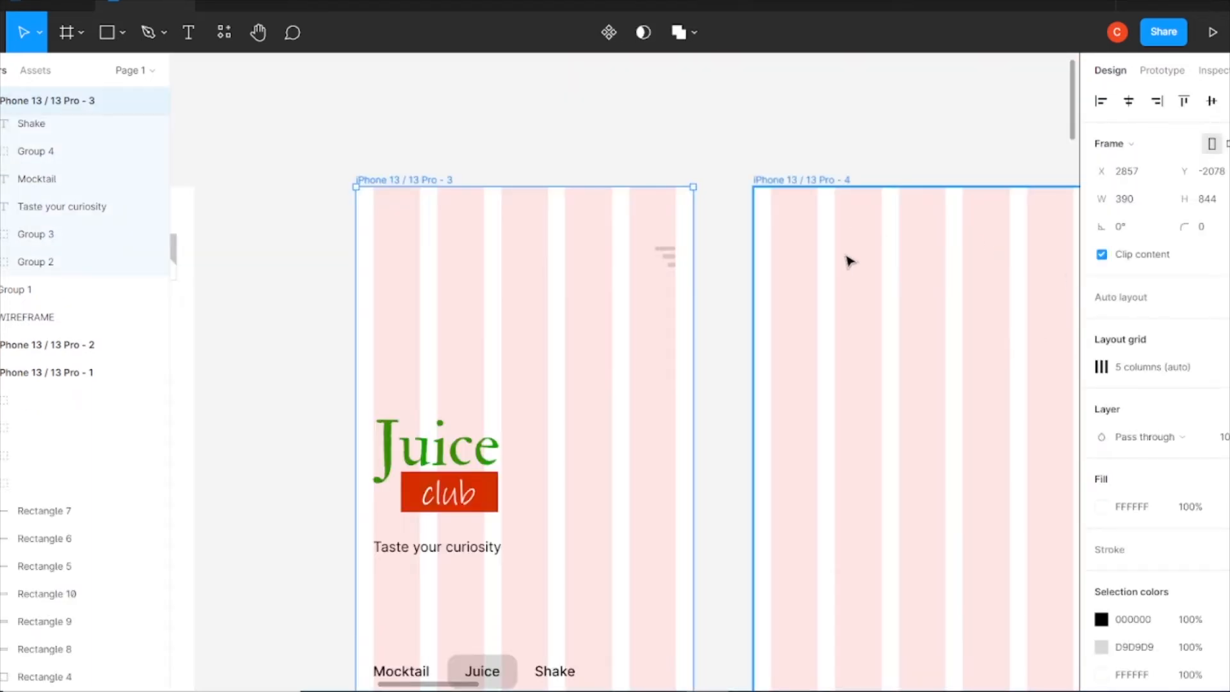
pyautogui.hotkey('ctrl', '-')
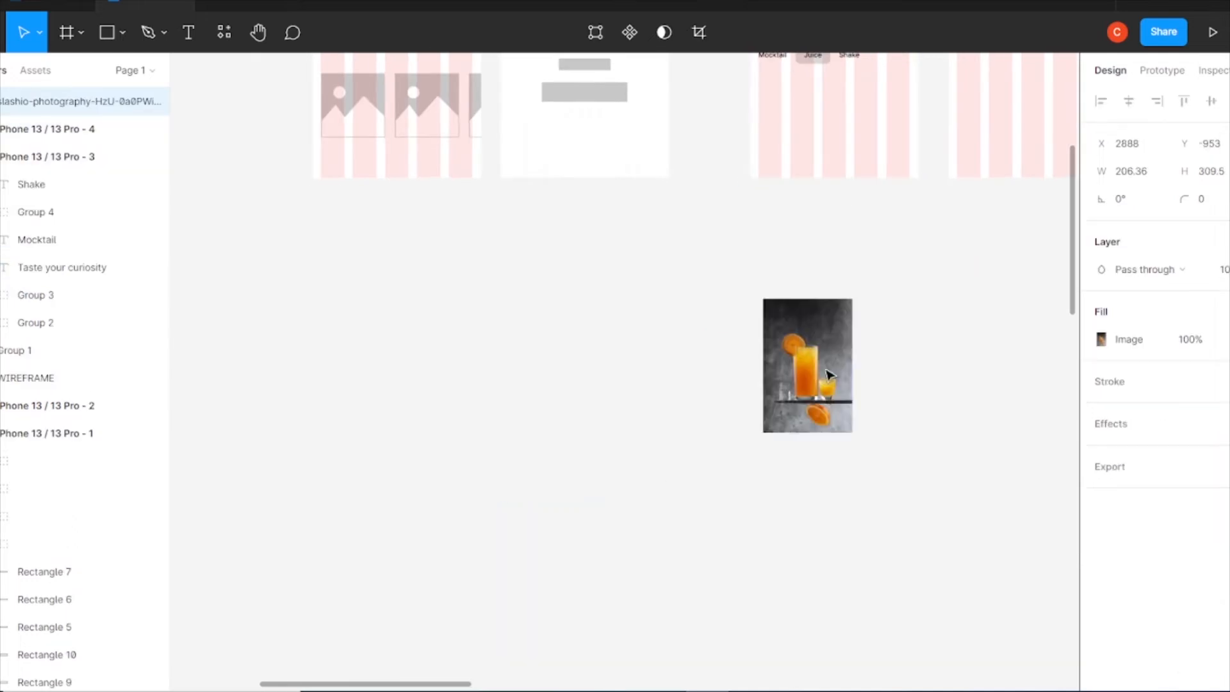
pyautogui.scroll(5, 563, 615)
pyautogui.scroll(-2, 729, 246)
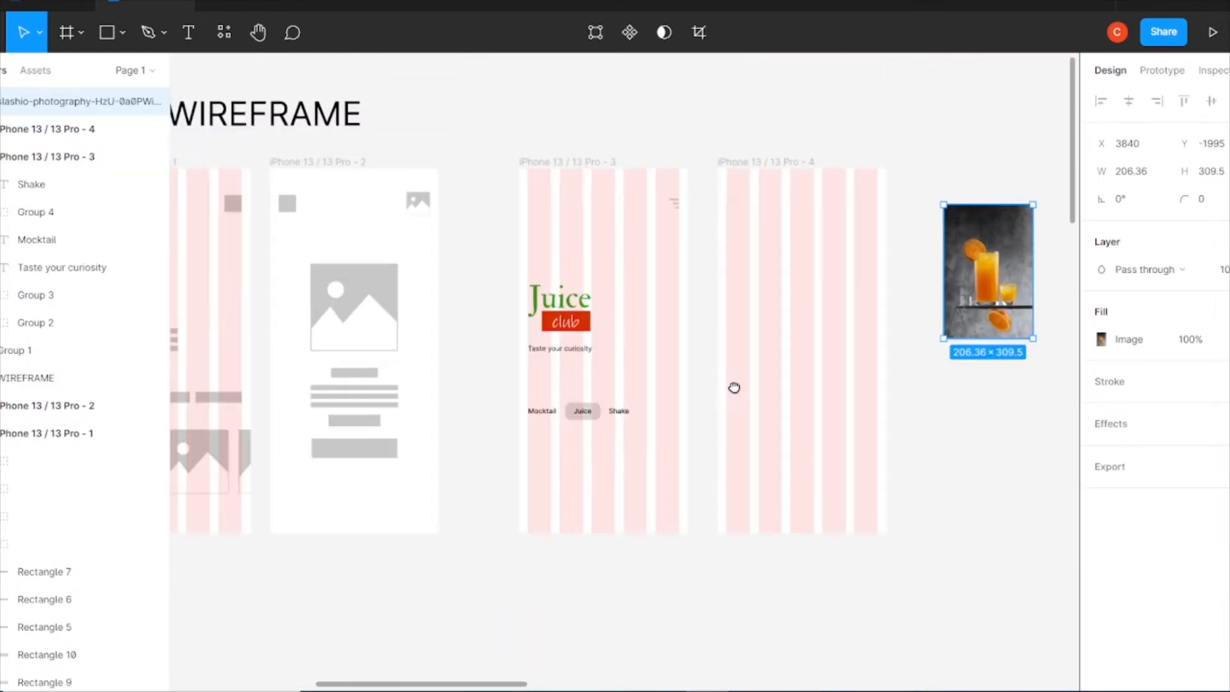
pyautogui.moveTo(729, 247); pyautogui.dragTo(728, 439)
# - Run the Blobs plugin, generate a new blob shape and insert it
pyautogui.hotkey('ctrl', '+')
pyautogui.rightClick(437, 129)
pyautogui.moveTo(505, 282)
pyautogui.click(719, 299)
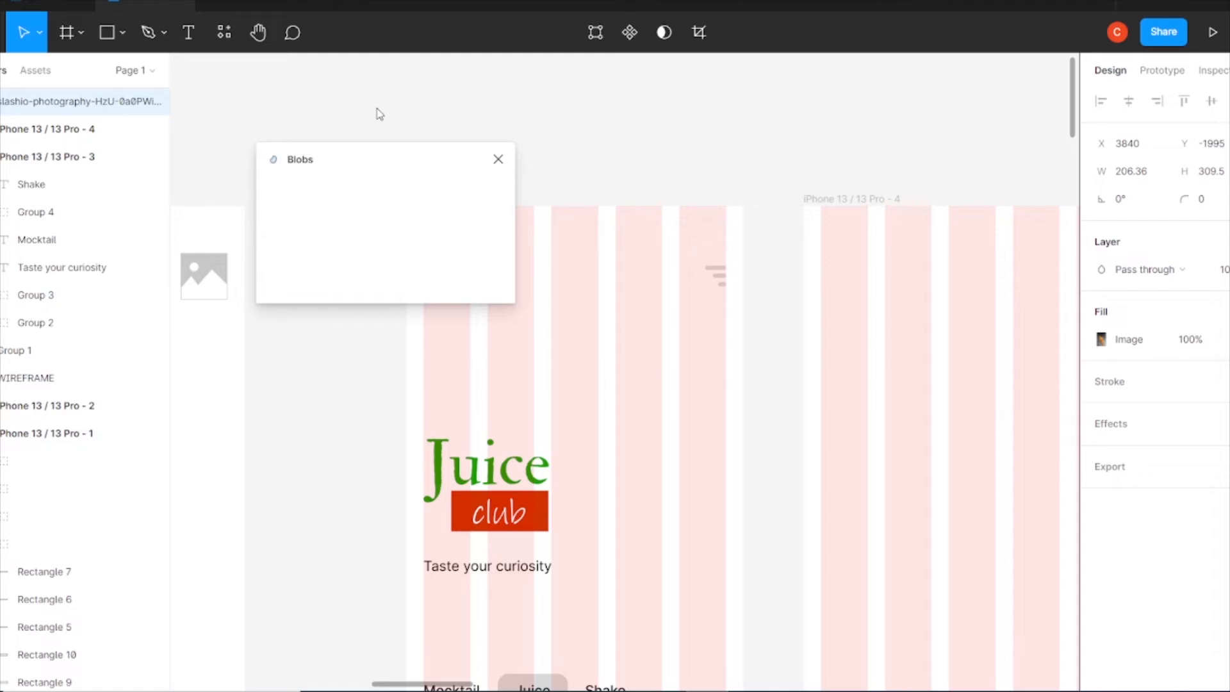
pyautogui.click(392, 223)
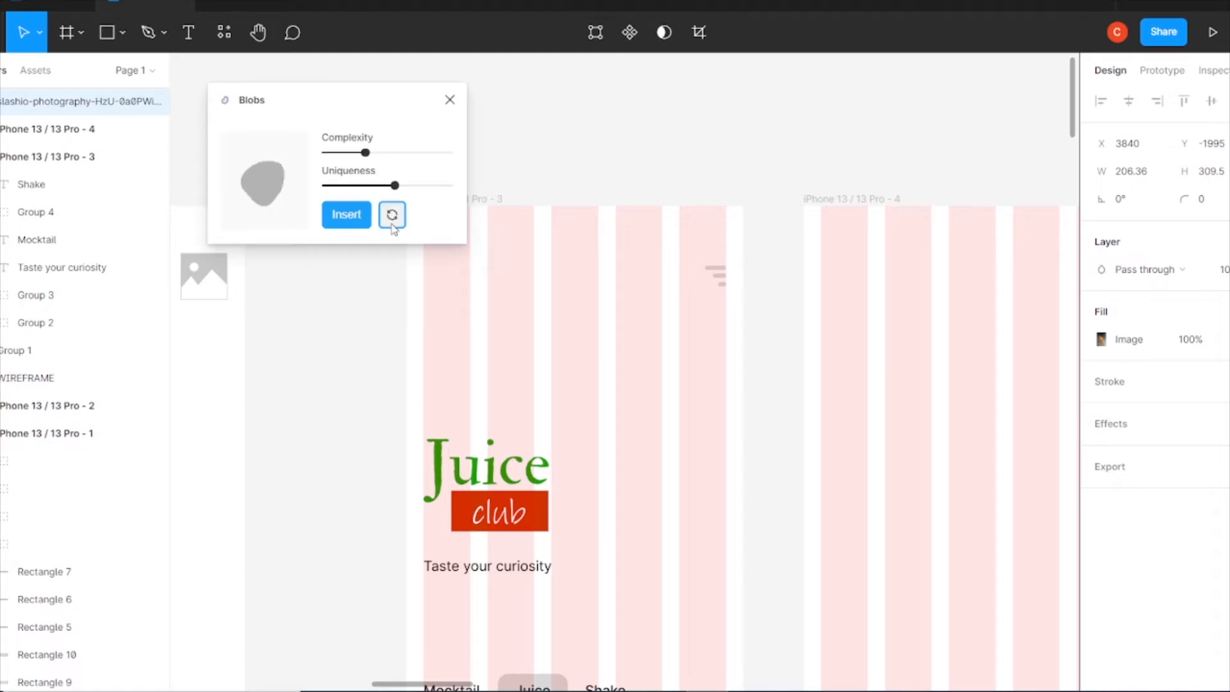
pyautogui.click(394, 226)
pyautogui.click(346, 225)
# - Resize the blob to about 278 × 289, rotate it about 87° and place it over the right edge of the iPhone 13 / 13 Pro - 3 frame
pyautogui.moveTo(759, 396); pyautogui.dragTo(801, 294)
pyautogui.moveTo(921, 368); pyautogui.dragTo(665, 280)
pyautogui.moveTo(607, 305); pyautogui.dragTo(679, 367)
pyautogui.moveTo(756, 471); pyautogui.dragTo(819, 241)
pyautogui.moveTo(639, 337); pyautogui.dragTo(694, 398)
pyautogui.moveTo(634, 392); pyautogui.dragTo(655, 439)
pyautogui.moveTo(865, 376); pyautogui.dragTo(860, 334)
pyautogui.hotkey('ctrl', '-')
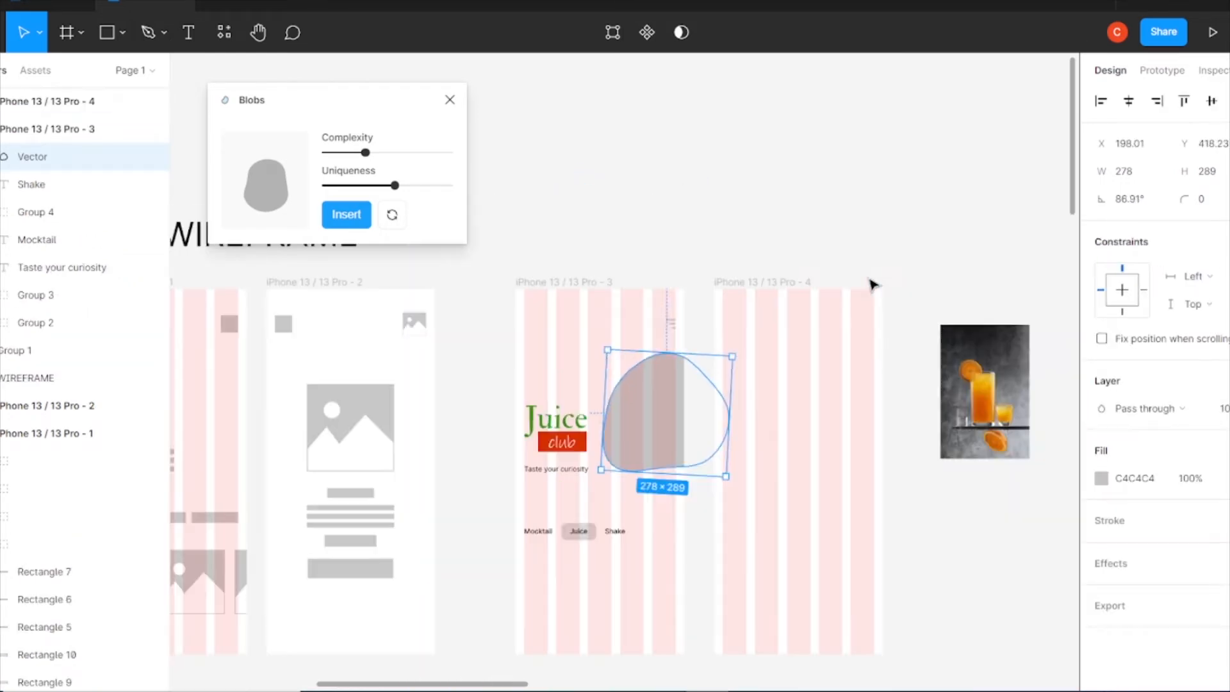
# - Place the orange juice photo over the blob and mask the photo with the blob shape
pyautogui.moveTo(1011, 374); pyautogui.dragTo(634, 357)
pyautogui.hotkey('ctrl', '+')
pyautogui.keyDown('shift'); pyautogui.click(728, 398); pyautogui.keyUp('shift')
pyautogui.rightClick(606, 420)
pyautogui.click(660, 462)
# - Enlarge the photo to about 227 × 340 and position it at X 187, Y 141 so the juice glasses sit inside the mask
pyautogui.click(610, 441)
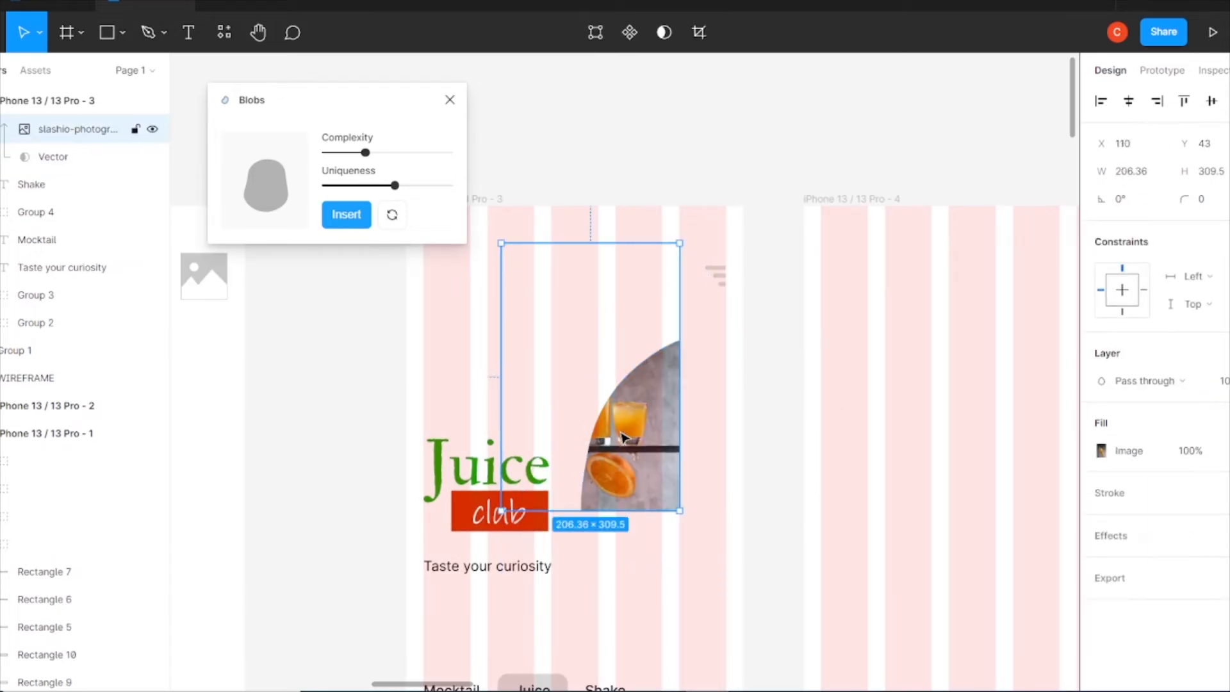
pyautogui.moveTo(610, 441); pyautogui.dragTo(676, 566)
pyautogui.moveTo(745, 460)
pyautogui.mouseDown()
pyautogui.moveTo(783, 455)
pyautogui.moveTo(761, 459)
pyautogui.mouseUp()
pyautogui.moveTo(710, 497); pyautogui.dragTo(710, 475)
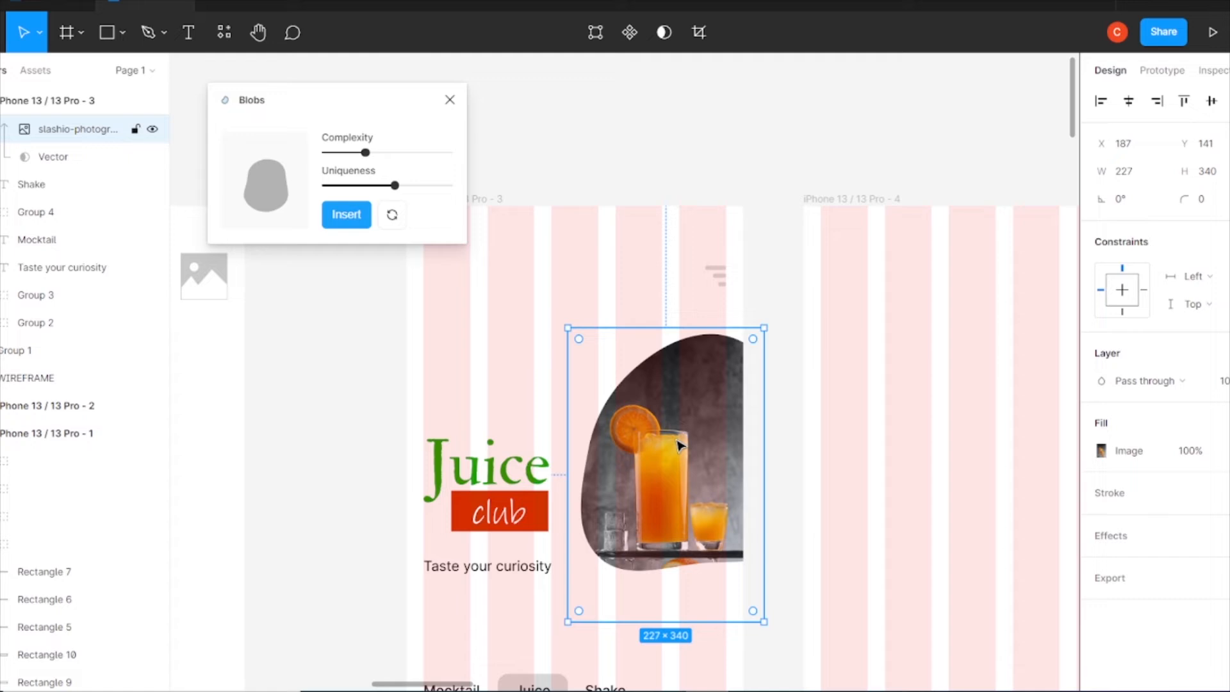
# - Try resizing the masked photo group and undo each attempt
pyautogui.click(636, 468)
pyautogui.moveTo(849, 586); pyautogui.dragTo(860, 572)
pyautogui.hotkey('ctrl', 'z')
pyautogui.doubleClick(682, 421)
pyautogui.click(783, 387)
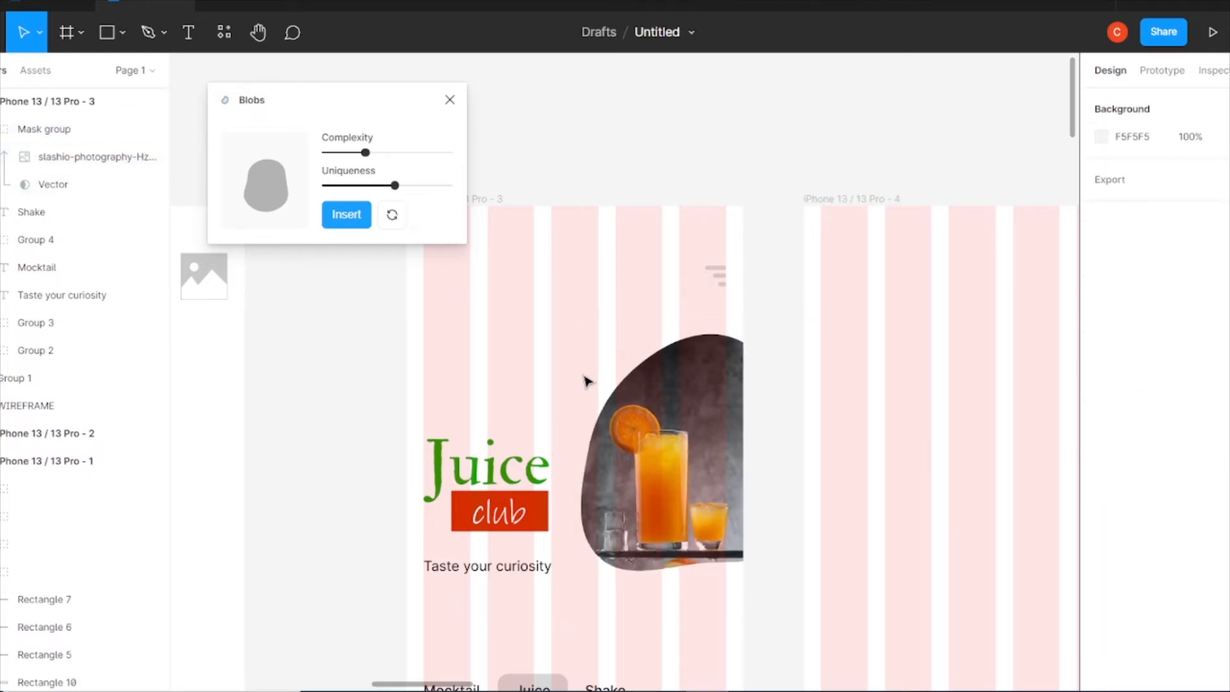
pyautogui.click(699, 417)
pyautogui.click(849, 436)
pyautogui.click(681, 372)
pyautogui.moveTo(849, 583); pyautogui.dragTo(856, 573)
pyautogui.hotkey('ctrl', 'z')
# - Enlarge the photo slightly inside the mask and shift it to centre the juice glass in the blob
pyautogui.doubleClick(691, 456)
pyautogui.moveTo(694, 462); pyautogui.dragTo(700, 459)
pyautogui.moveTo(772, 420); pyautogui.dragTo(783, 421)
pyautogui.moveTo(692, 427); pyautogui.dragTo(687, 433)
pyautogui.click(760, 126)
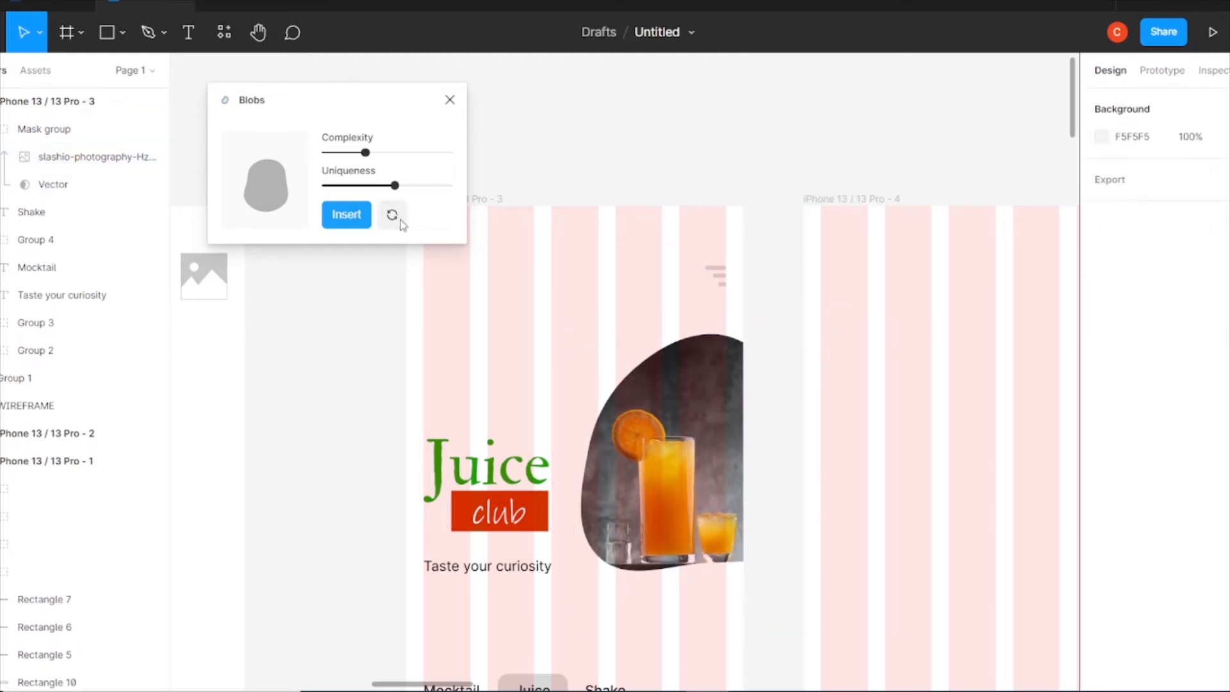
# - Insert a second blob and place it partly cropped over the top-left corner of the iPhone 13 / 13 Pro - 3 frame
pyautogui.click(355, 223)
pyautogui.moveTo(896, 387); pyautogui.dragTo(738, 377)
pyautogui.moveTo(657, 376); pyautogui.dragTo(530, 255)
pyautogui.scroll(-1, 805, 335)
pyautogui.scroll(-5, 703, 294)
pyautogui.click(519, 163)
# - Generate and insert a third blob, about 191 × 192, partly cropped over the bottom-left corner of the iPhone 13 / 13 Pro - 3 frame
pyautogui.click(393, 218)
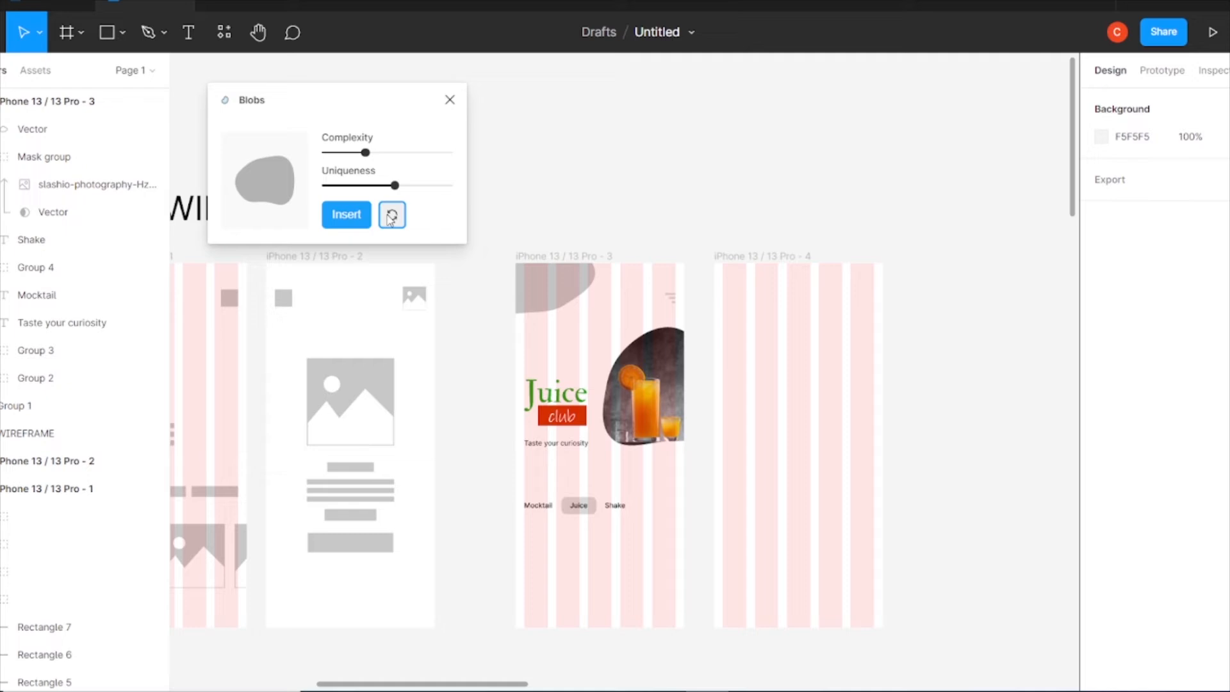
pyautogui.click(392, 217)
pyautogui.click(347, 216)
pyautogui.moveTo(642, 358); pyautogui.dragTo(555, 605)
pyautogui.moveTo(653, 505); pyautogui.dragTo(580, 581)
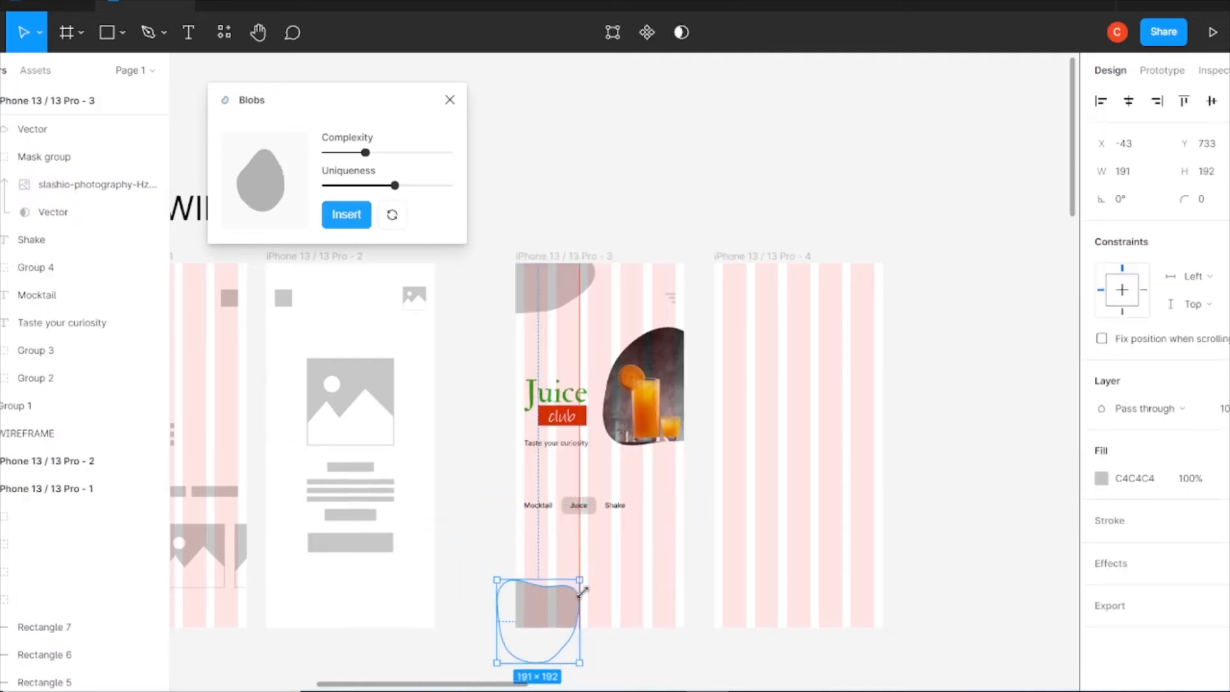
pyautogui.click(722, 175)
pyautogui.click(451, 101)
pyautogui.click(648, 384)
pyautogui.hotkey('ctrl', '+')
pyautogui.click(694, 43)
pyautogui.click(718, 96)
pyautogui.hotkey('ctrl', 'z')
pyautogui.click(785, 121)
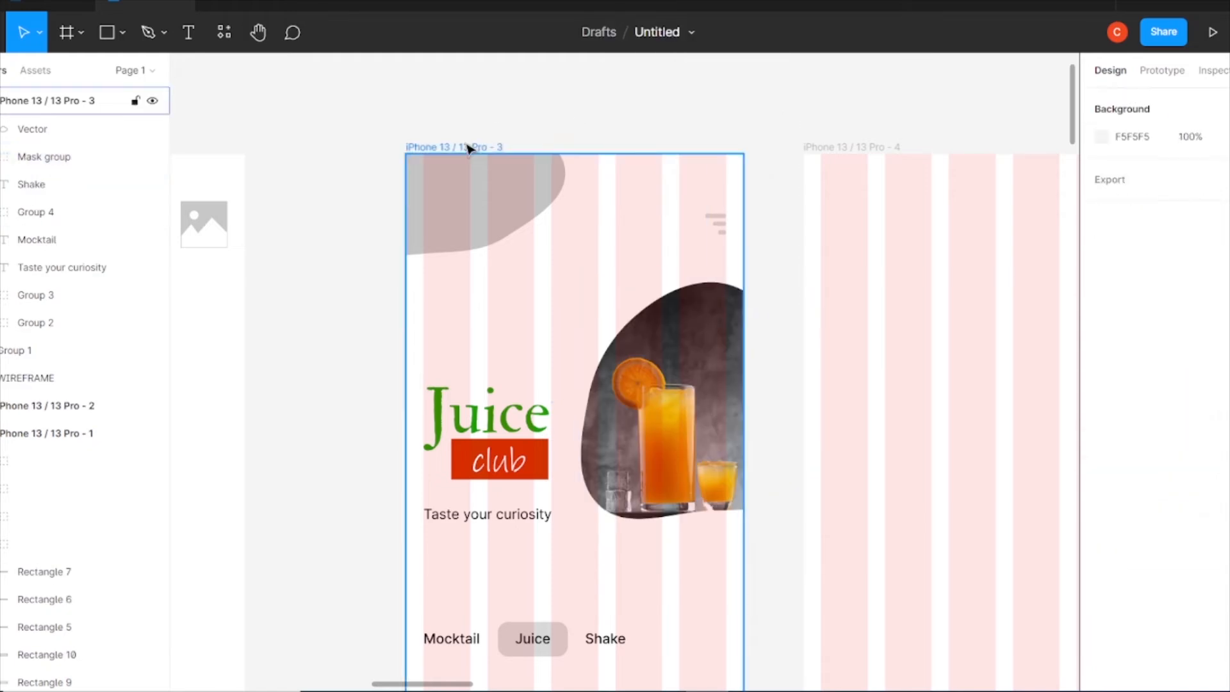
# - Change the iPhone 13 / 13 Pro - 3 frame's fill to the near-black colour 121212
pyautogui.click(470, 148)
pyautogui.click(1102, 346)
pyautogui.click(935, 609)
pyautogui.moveTo(876, 451); pyautogui.dragTo(874, 451)
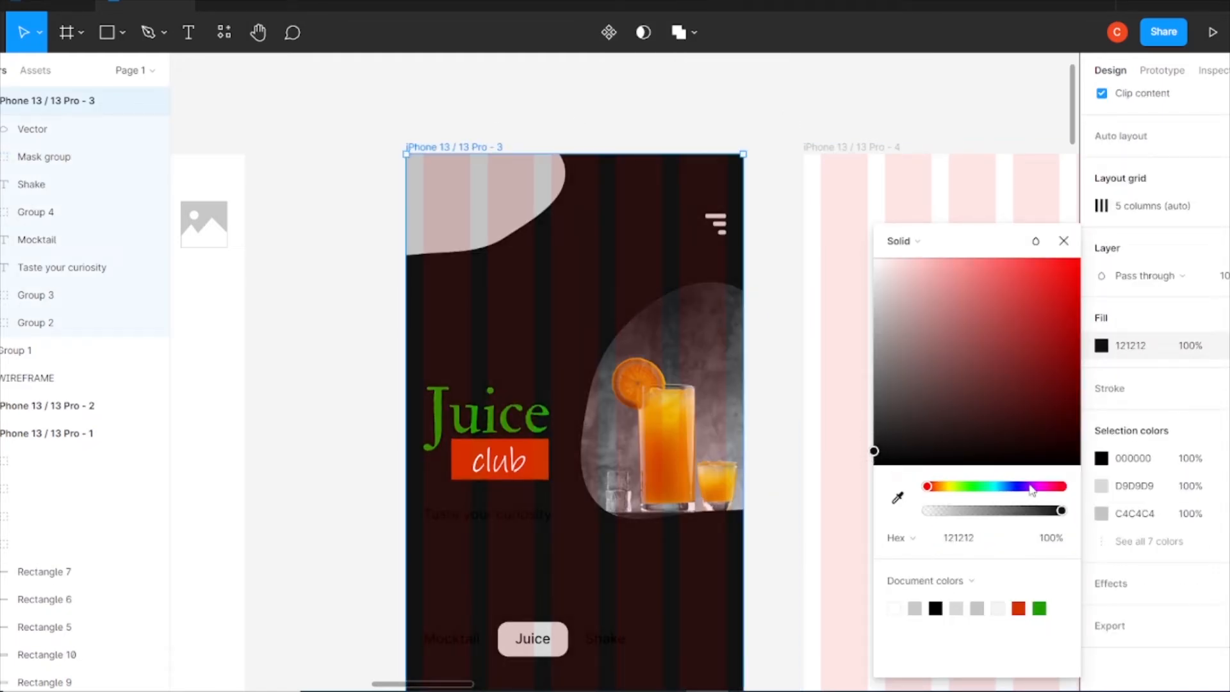
pyautogui.click(1064, 240)
# - Add a drop shadow in white FFFFFF at 10% opacity to the masked juice photo
pyautogui.click(679, 359)
pyautogui.click(1227, 584)
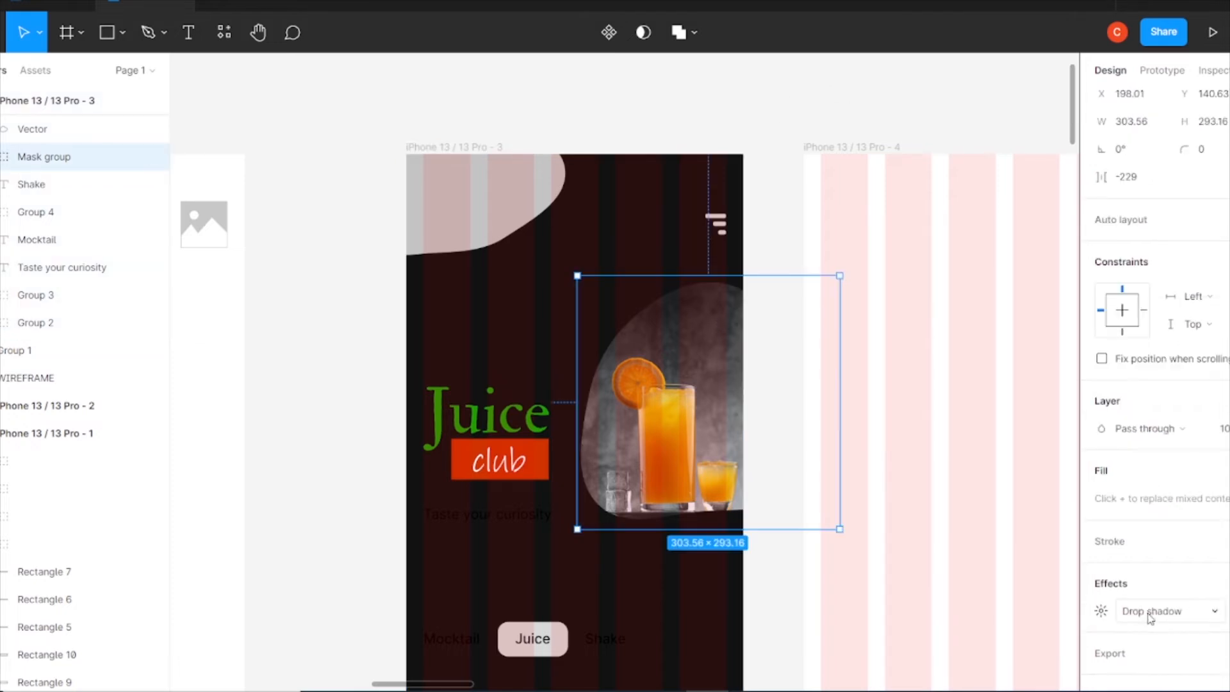
pyautogui.click(1102, 611)
pyautogui.click(894, 613)
pyautogui.click(687, 608)
pyautogui.write('10')
# - Set the masked photo's drop shadow offset to X -4, Y -4 and its blur to 15
pyautogui.click(927, 562)
pyautogui.write('-5')
pyautogui.press('Return')
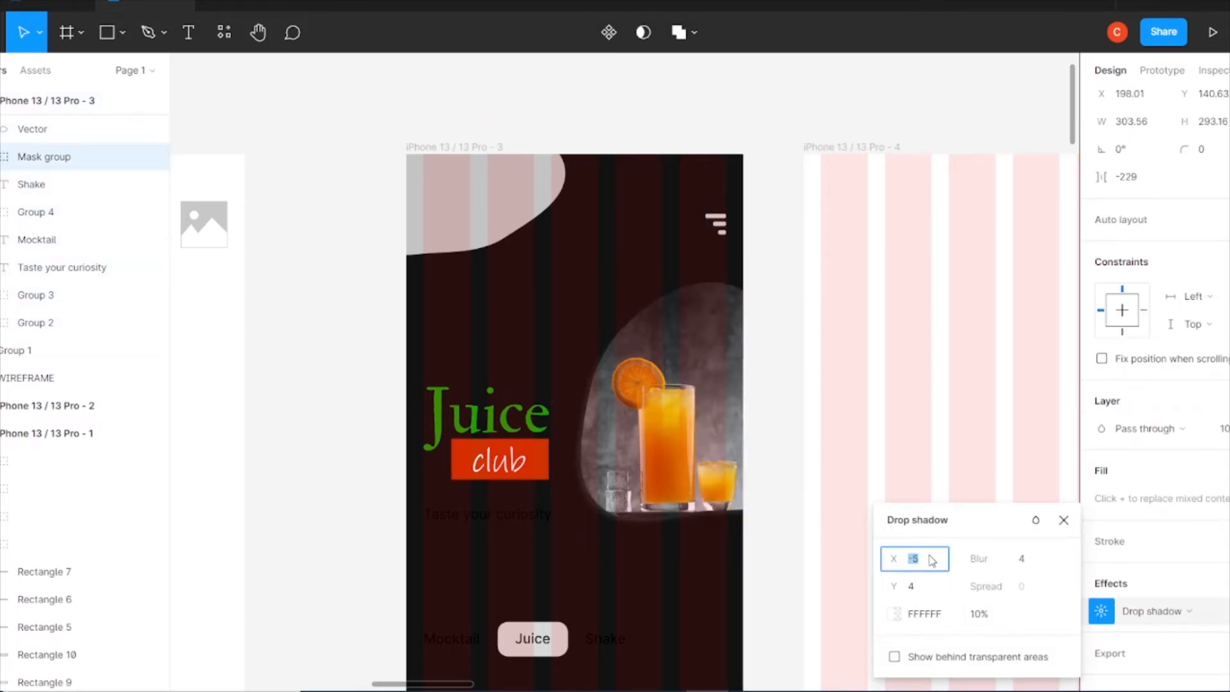
pyautogui.click(925, 587)
pyautogui.write('1')
pyautogui.press('Return')
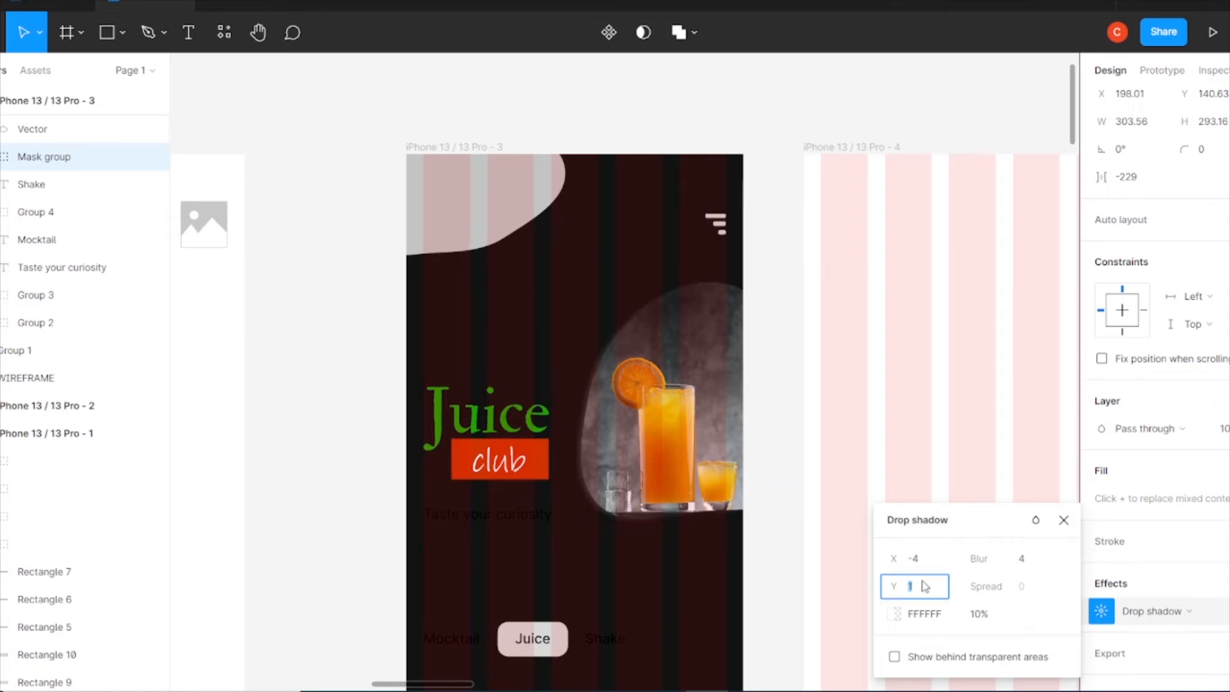
pyautogui.press('Up')
pyautogui.click(1022, 559)
pyautogui.write('13')
pyautogui.press('Return')
pyautogui.press('Down')
pyautogui.press('Down')
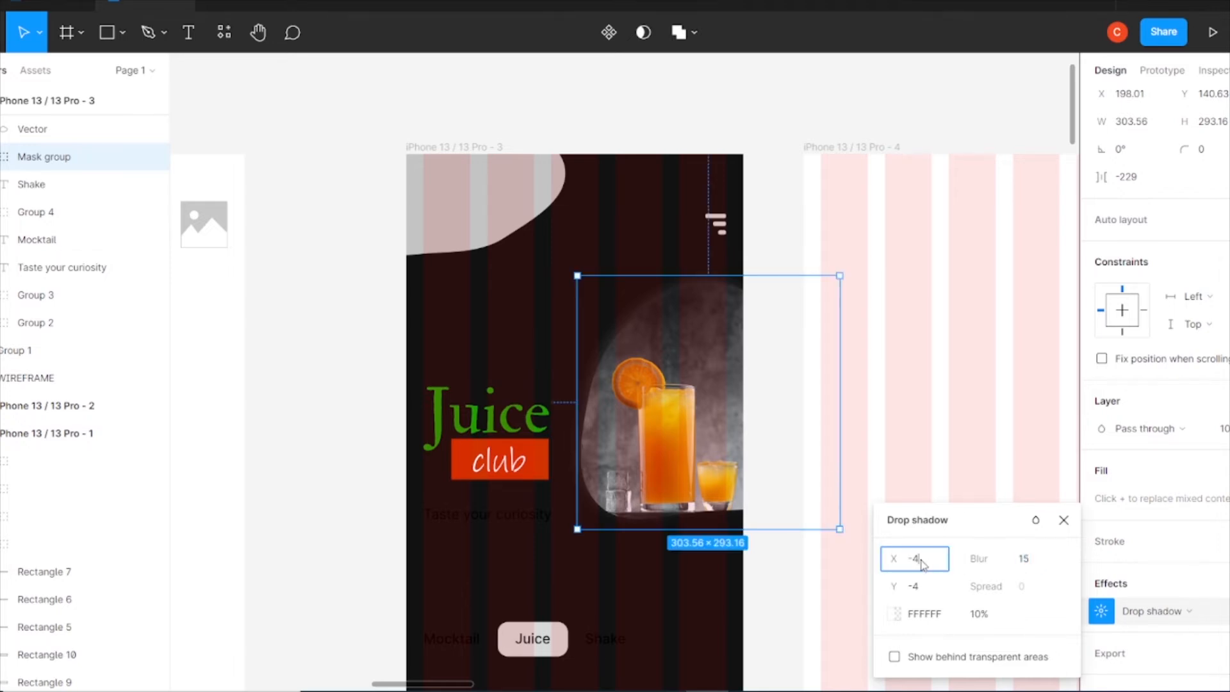
# - Try different vertical offsets for the photo's drop shadow and settle on Y 4
pyautogui.click(921, 592)
pyautogui.press('Up')
pyautogui.press('Up')
pyautogui.press('Up')
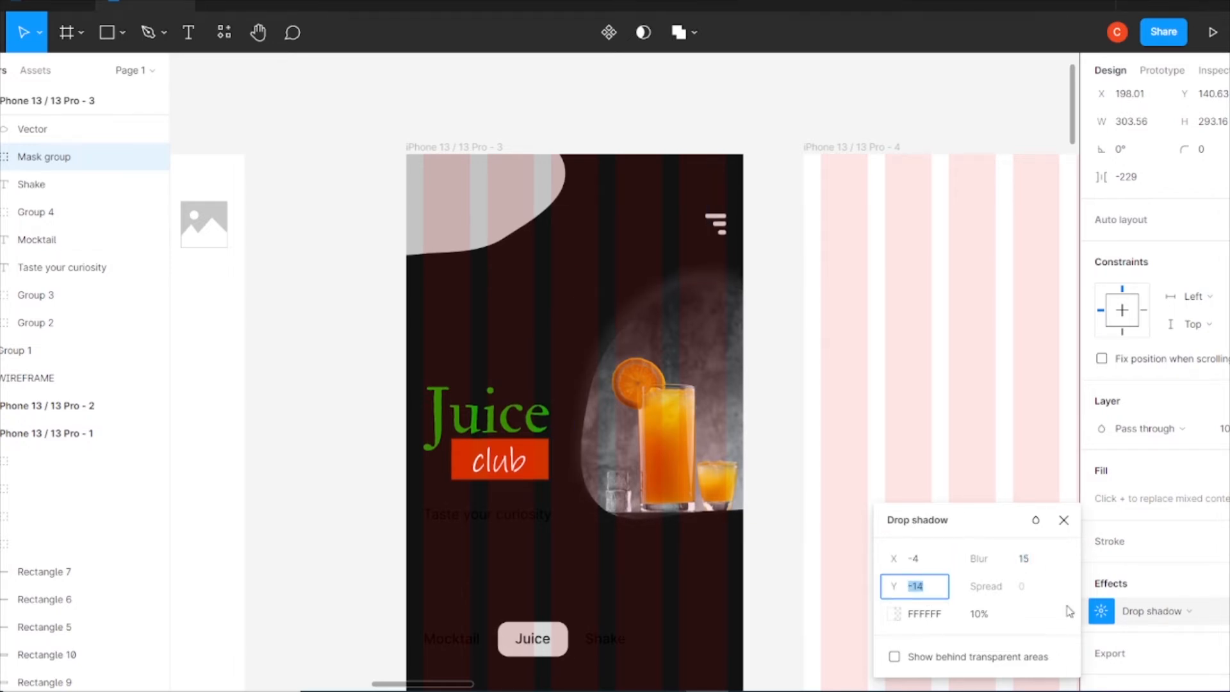
pyautogui.press('Down')
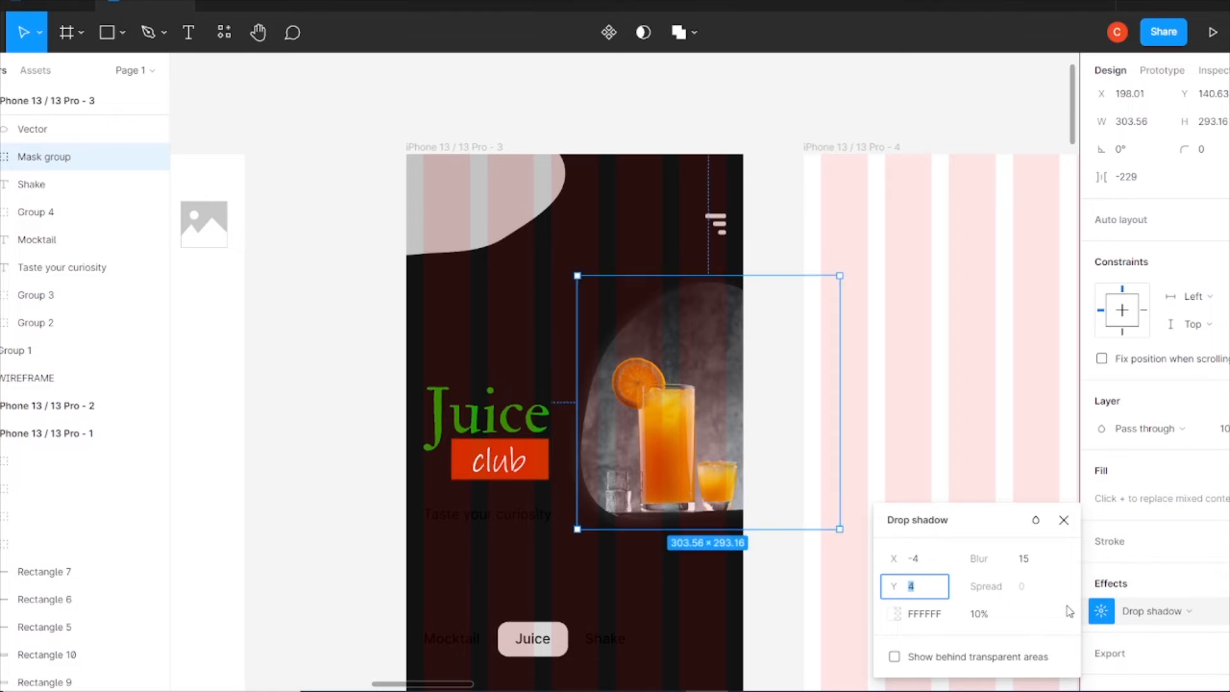
pyautogui.click(1064, 520)
# - Select the top-left and bottom-left blobs together and apply a layer blur effect to them
pyautogui.click(512, 200)
pyautogui.scroll(-2, 494, 285)
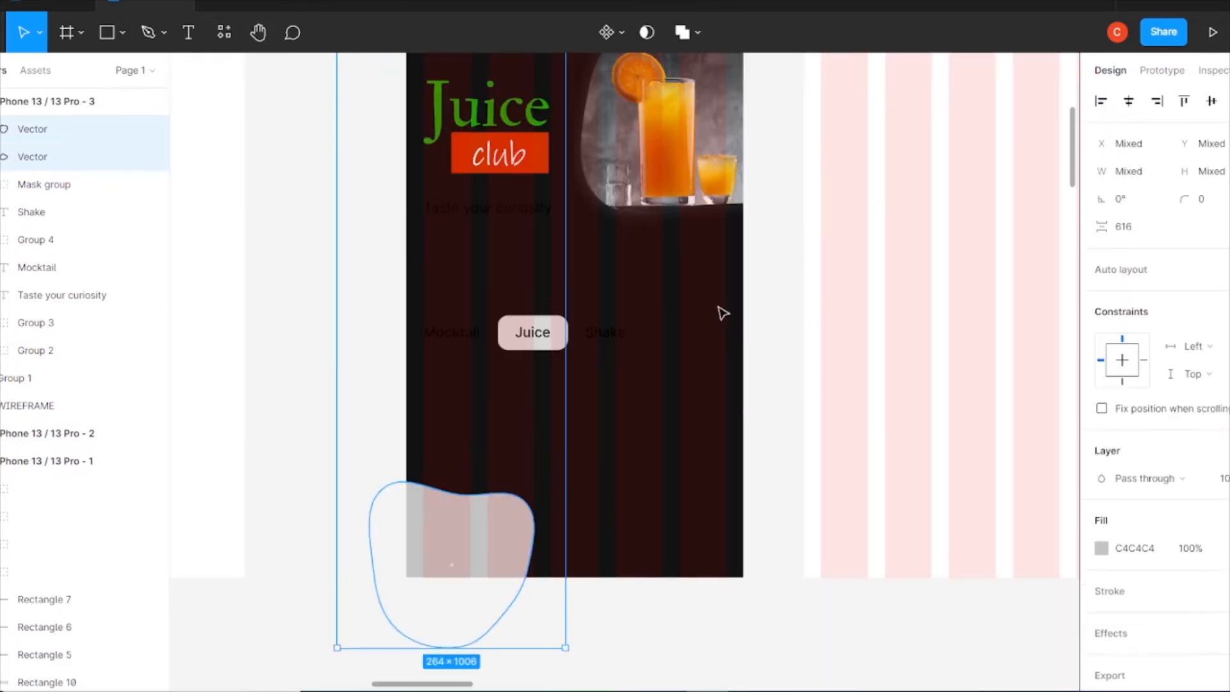
pyautogui.scroll(5, 723, 313)
pyautogui.click(1146, 633)
pyautogui.scroll(-1, 1147, 625)
pyautogui.click(1147, 586)
pyautogui.click(1147, 608)
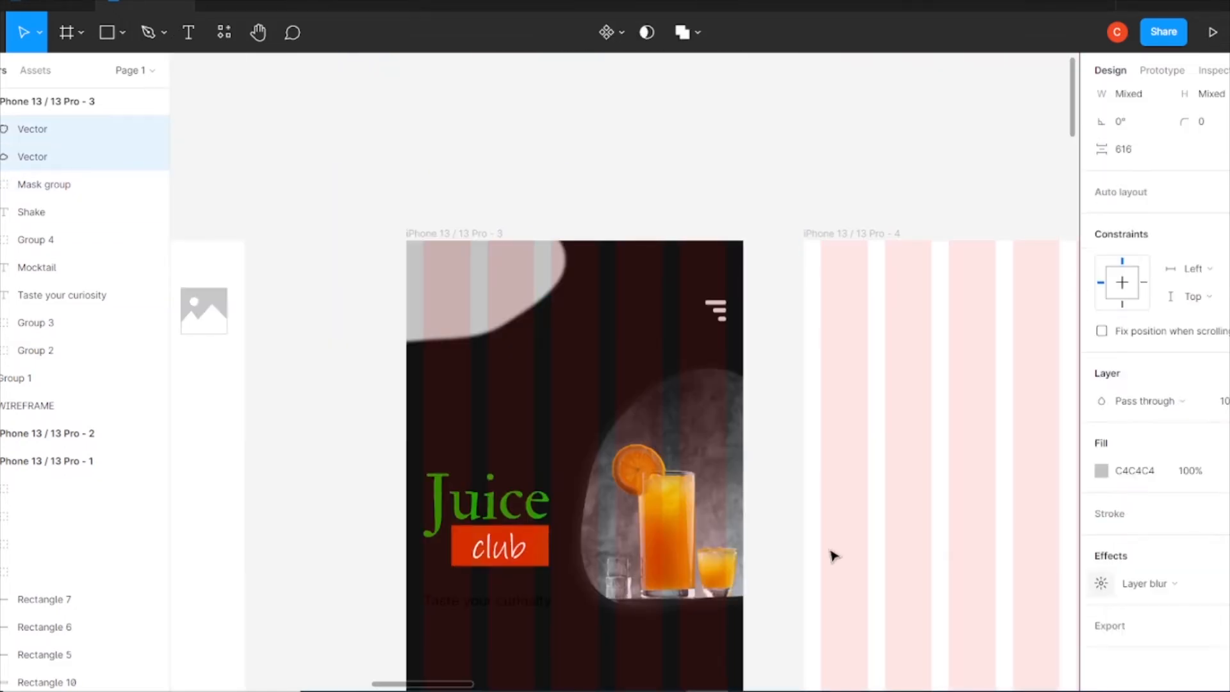
# - Raise the layer blur of both blobs to 100
pyautogui.click(1102, 584)
pyautogui.click(921, 625)
pyautogui.press('Up')
pyautogui.press('Up')
pyautogui.press('Up')
pyautogui.press('Up')
pyautogui.press('Up')
pyautogui.press('Up')
pyautogui.press('Up')
pyautogui.press('Up')
pyautogui.press('Up')
pyautogui.press('Up')
pyautogui.press('Up')
pyautogui.press('Up')
pyautogui.press('Up')
pyautogui.press('Up')
pyautogui.press('Up')
pyautogui.press('Up')
pyautogui.press('Up')
pyautogui.press('Up')
pyautogui.press('Up')
pyautogui.press('Up')
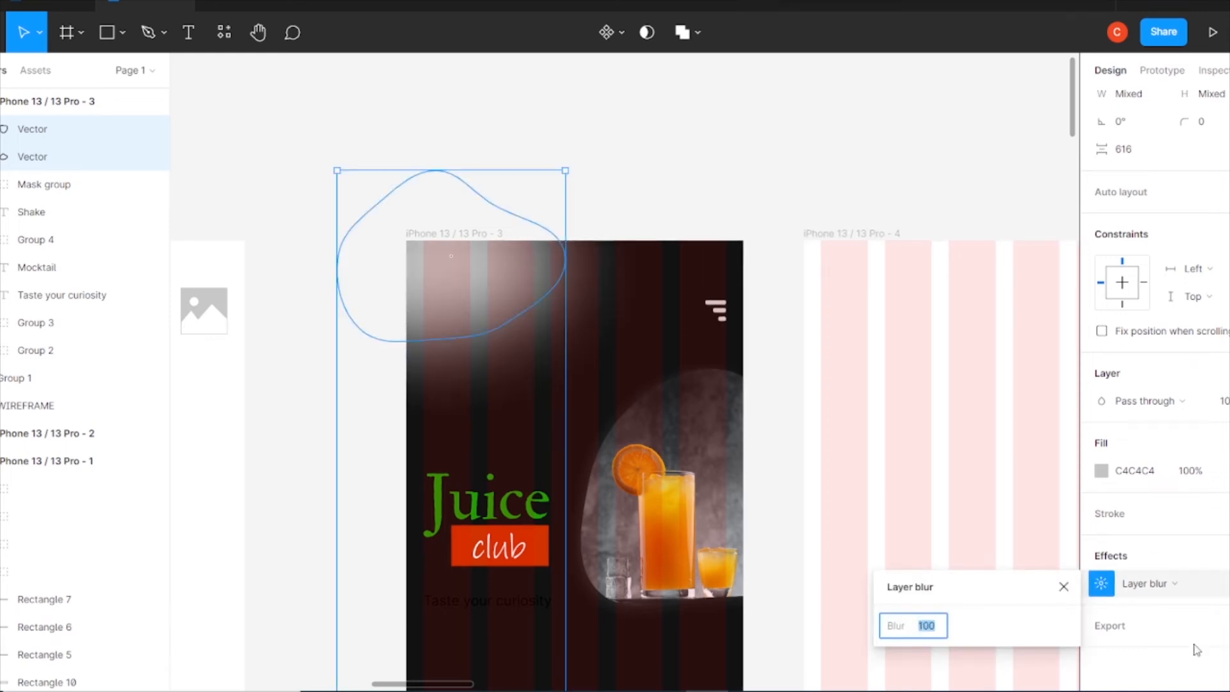
pyautogui.click(1064, 587)
# - Fill both blurred blobs with white FFFFFF at 10% opacity
pyautogui.click(1101, 472)
pyautogui.moveTo(887, 269); pyautogui.dragTo(860, 246)
pyautogui.click(1065, 239)
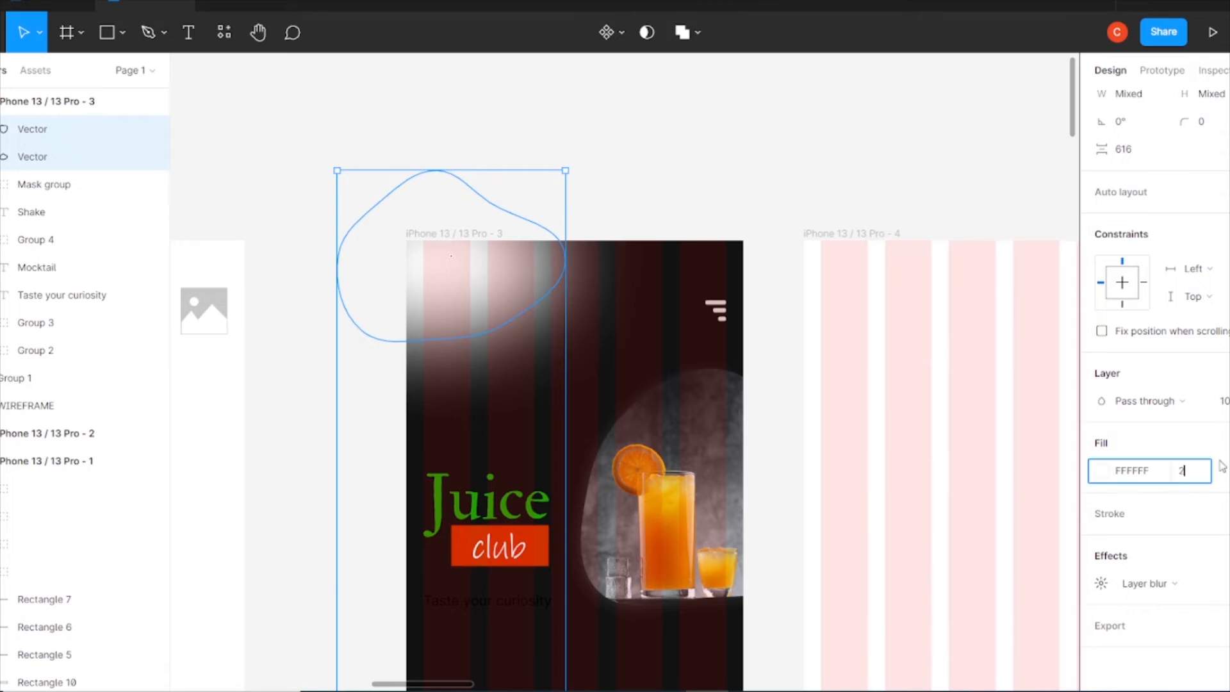
pyautogui.press('Return')
pyautogui.click(741, 324)
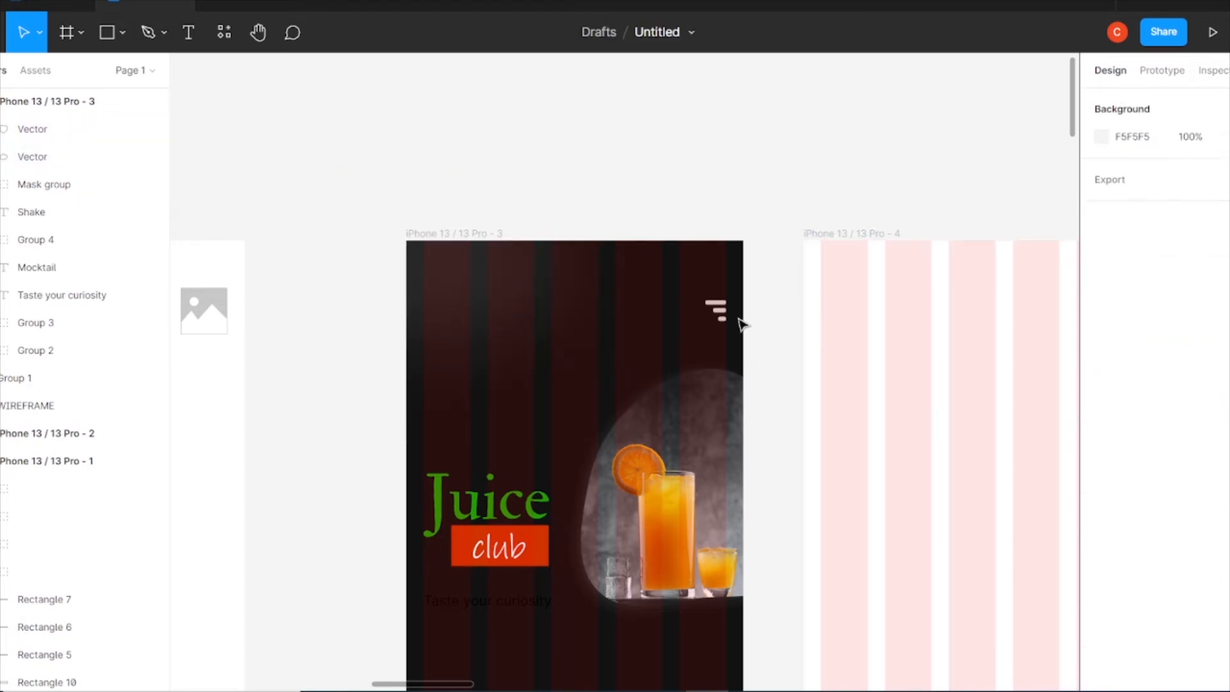
# - Duplicate the blurred top-left blob onto the frame's right edge and adjust the placement of the original
pyautogui.hotkey('ctrl', '-')
pyautogui.scroll(-2, 675, 394)
pyautogui.moveTo(553, 229); pyautogui.dragTo(710, 468)
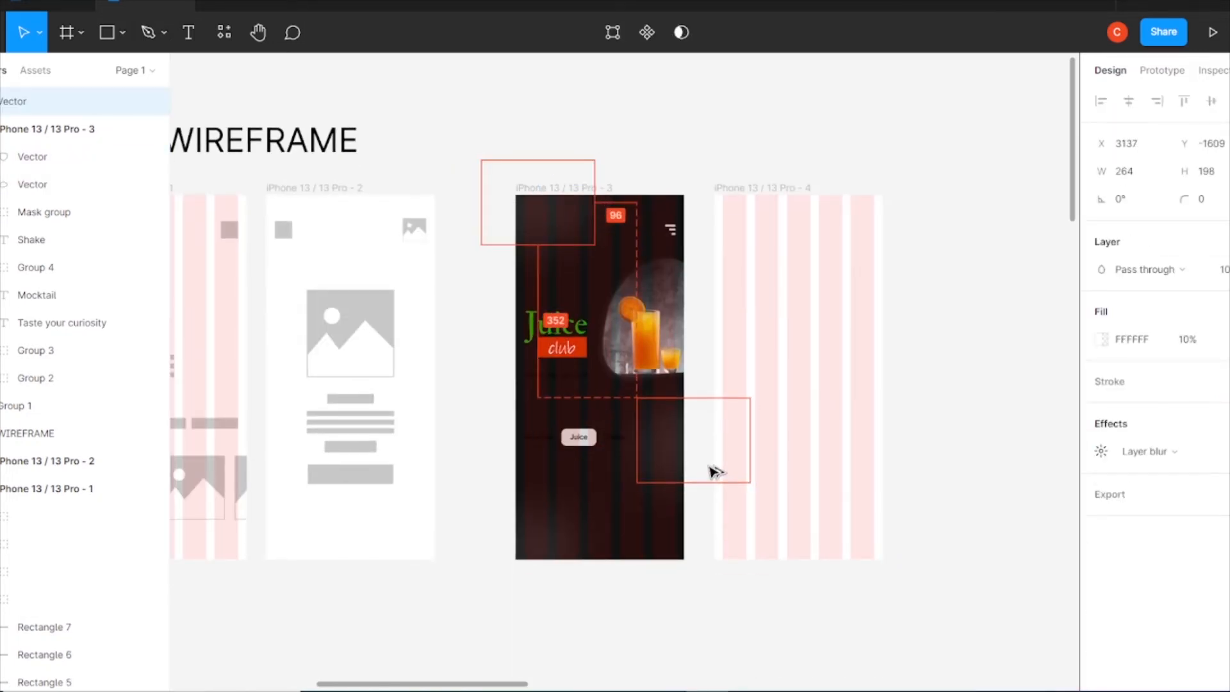
pyautogui.moveTo(539, 220); pyautogui.dragTo(524, 230)
pyautogui.moveTo(580, 186); pyautogui.dragTo(602, 186)
# - Enlarge the bottom-left blob to about 289 × 290 at X -181, Y 706, and nudge the right-edge copy
pyautogui.click(544, 530)
pyautogui.moveTo(529, 512); pyautogui.dragTo(527, 491)
pyautogui.moveTo(572, 531); pyautogui.dragTo(541, 541)
pyautogui.moveTo(555, 272); pyautogui.dragTo(539, 263)
pyautogui.moveTo(542, 537); pyautogui.dragTo(537, 538)
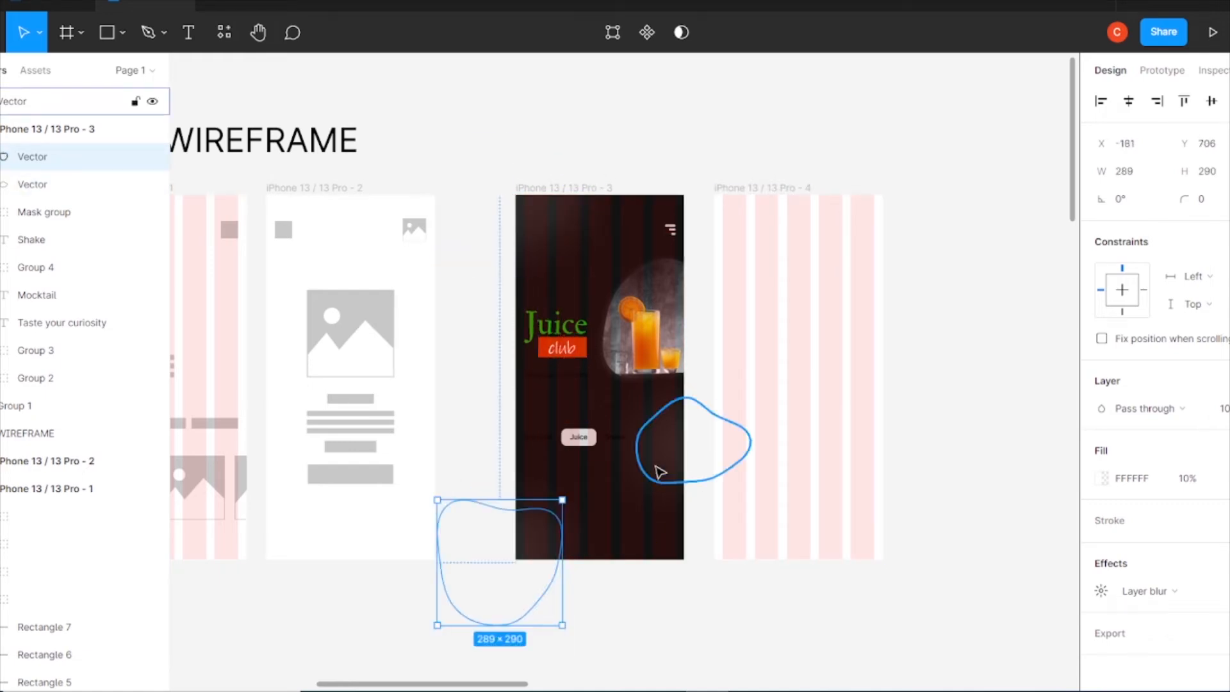
pyautogui.moveTo(660, 473); pyautogui.dragTo(677, 465)
# - Recolour the "Taste your curiosity" tagline to light grey DBDBDB
pyautogui.click(569, 388)
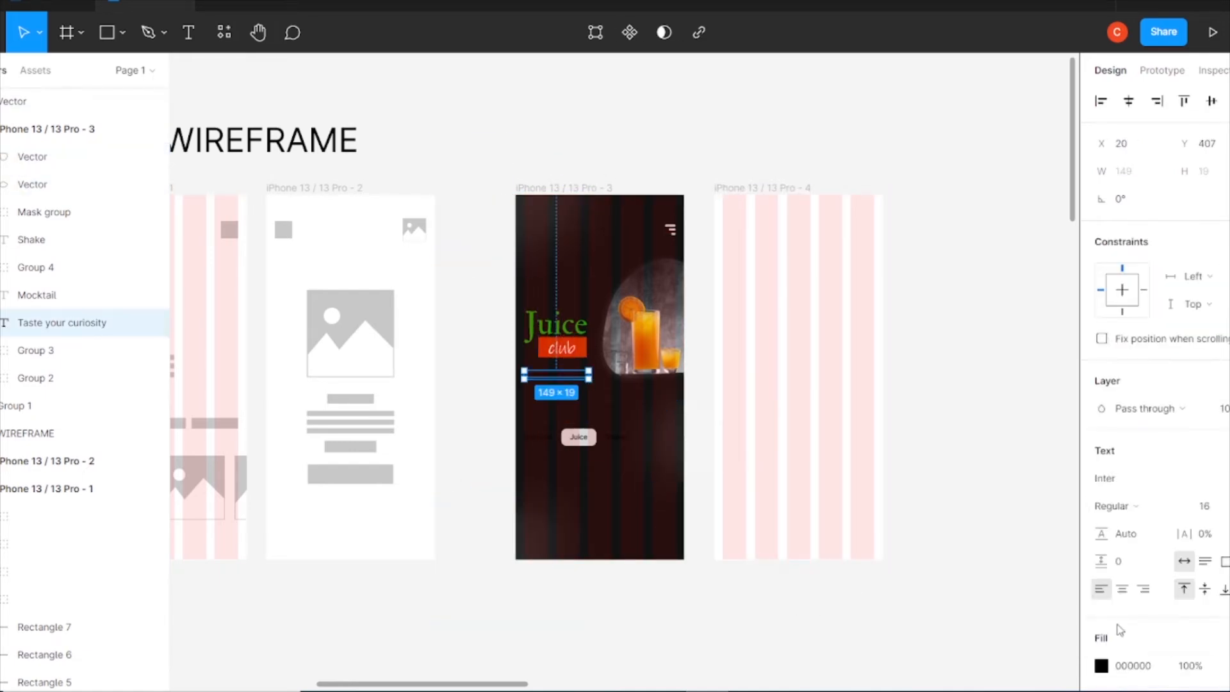
pyautogui.scroll(-3, 1120, 628)
pyautogui.click(1102, 498)
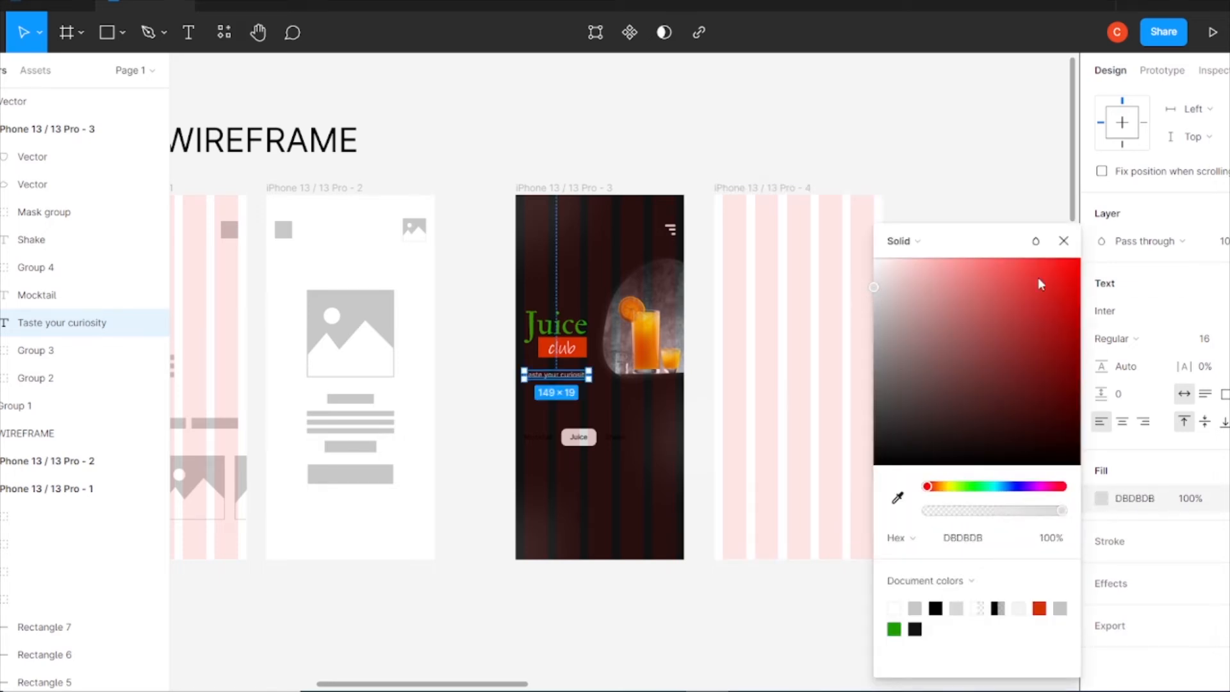
pyautogui.click(1063, 241)
# - Recolour the Mocktail and Shake tab labels to white FFFFFF
pyautogui.click(540, 437)
pyautogui.keyDown('shift'); pyautogui.click(615, 437); pyautogui.keyUp('shift')
pyautogui.click(1101, 498)
pyautogui.moveTo(910, 314); pyautogui.dragTo(847, 253)
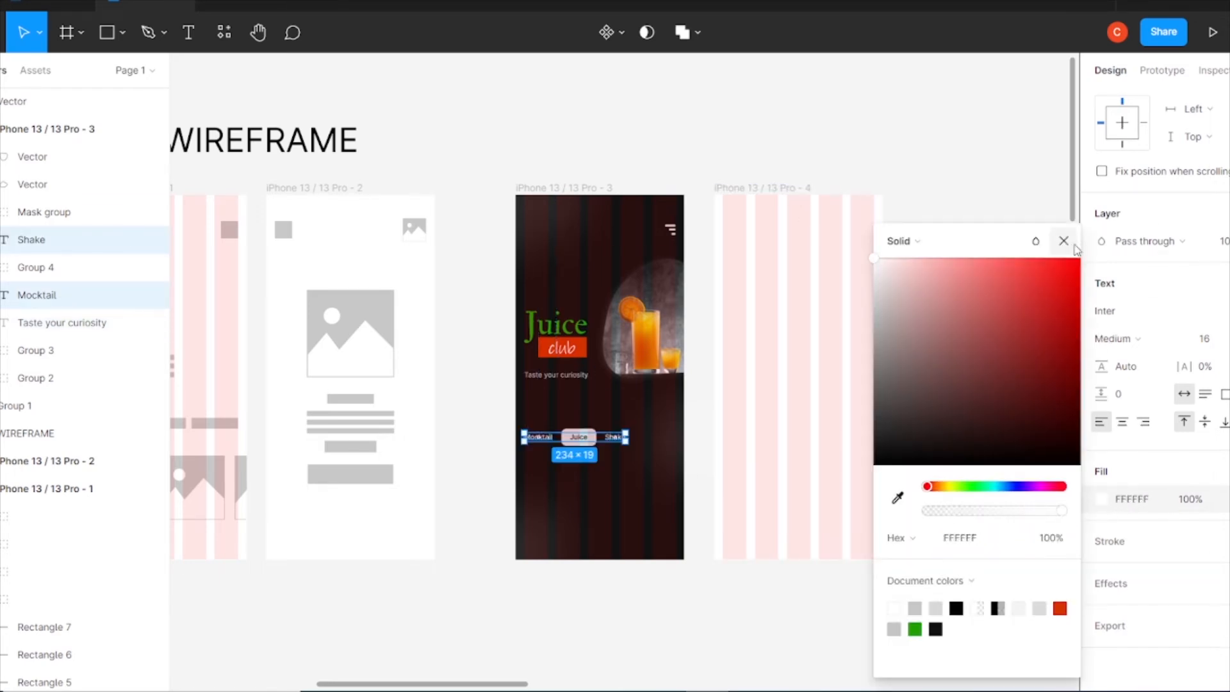
pyautogui.click(1065, 242)
# - Move the "Taste your curiosity" tagline slightly up, closer to the Juice club logo
pyautogui.hotkey('ctrl', '+')
pyautogui.hscroll(-2, 629, 379)
pyautogui.moveTo(629, 379); pyautogui.dragTo(629, 371)
pyautogui.click(892, 374)
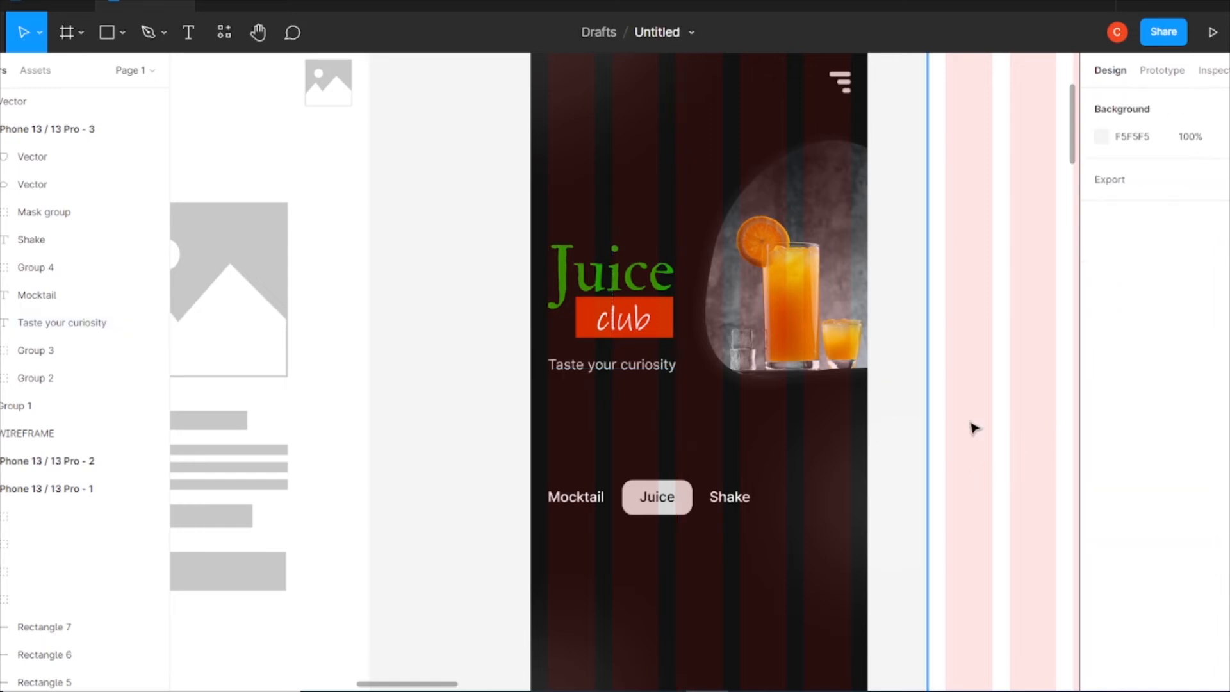
# - Recolour the menu icon at the frame's top-right corner to white FFFFFF
pyautogui.scroll(1, 975, 428)
pyautogui.click(840, 157)
pyautogui.click(1102, 577)
pyautogui.moveTo(897, 288); pyautogui.dragTo(728, 214)
pyautogui.click(1065, 242)
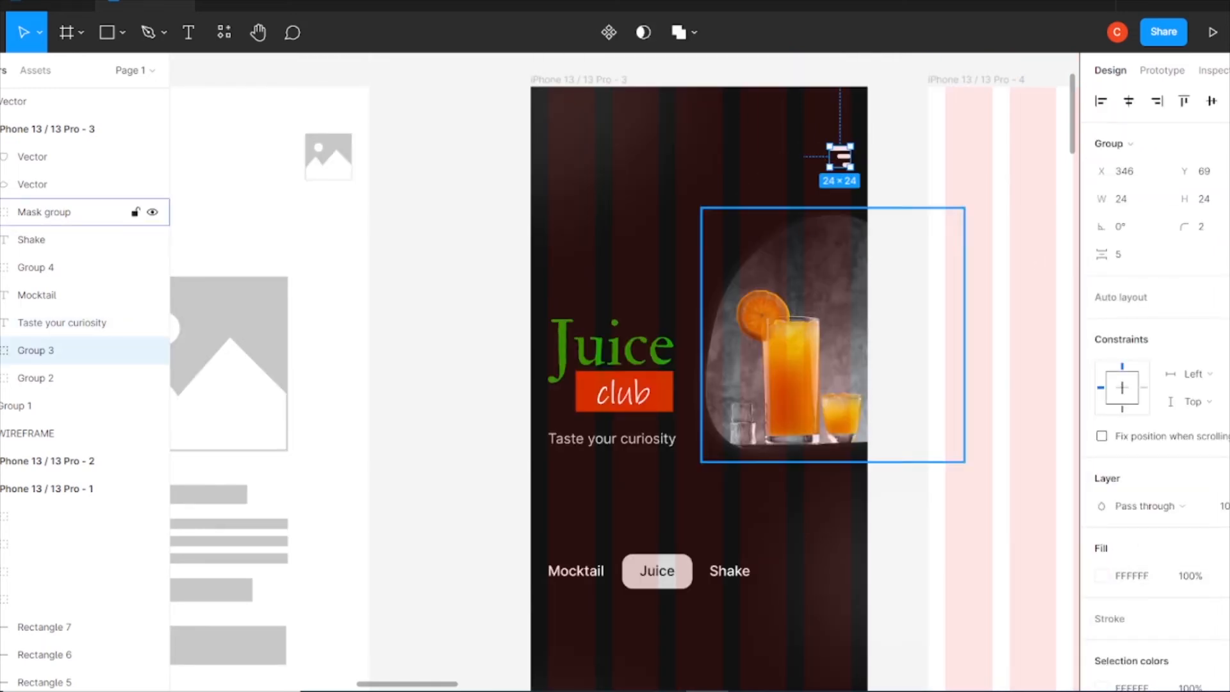
# - Change the background of the Juice tab to white FFFFFF, keeping its label black
pyautogui.click(656, 571)
pyautogui.scroll(-3, 1154, 632)
pyautogui.click(1102, 541)
pyautogui.moveTo(884, 401); pyautogui.dragTo(875, 246)
pyautogui.click(1065, 242)
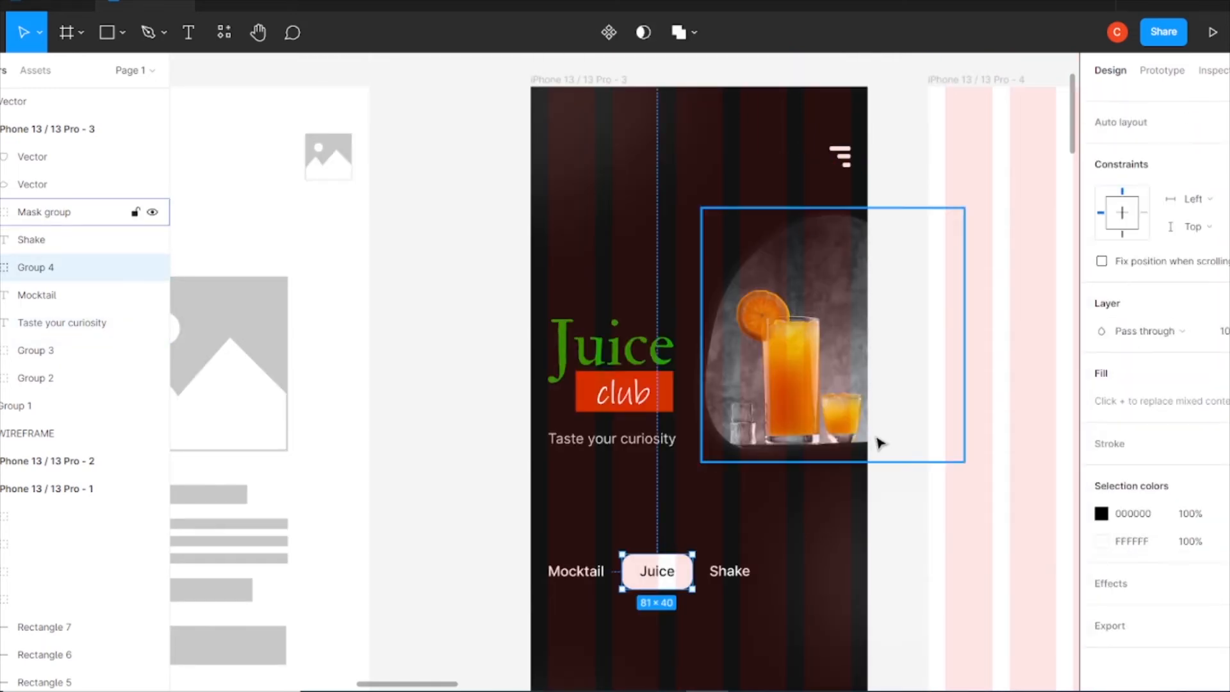
# - Bring the Unsplash photos onto the canvas and spread them out around the frames
pyautogui.click(875, 444)
pyautogui.hotkey('ctrl', '-')
pyautogui.hotkey('ctrl', '-')
pyautogui.hotkey('ctrl', '-')
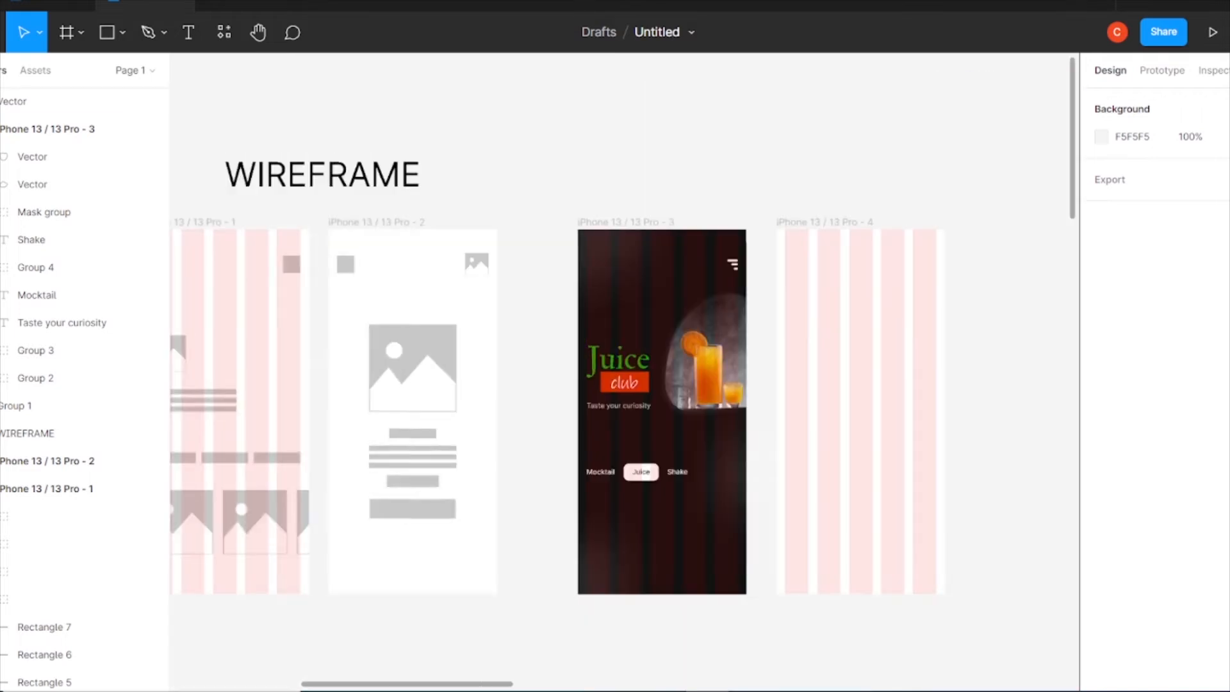
pyautogui.moveTo(829, 660); pyautogui.dragTo(874, 434)
pyautogui.moveTo(921, 321); pyautogui.dragTo(765, 404)
pyautogui.moveTo(859, 641); pyautogui.dragTo(743, 349)
pyautogui.moveTo(762, 634); pyautogui.dragTo(598, 371)
pyautogui.moveTo(673, 641); pyautogui.dragTo(483, 427)
# - Draw a 118 × 188 rectangle at X 20, Y 621 below the category tabs
pyautogui.hotkey('ctrl', '+')
pyautogui.hotkey('ctrl', '+')
pyautogui.moveTo(627, 263); pyautogui.dragTo(973, 604)
pyautogui.hotkey('ctrl', '+')
pyautogui.moveTo(616, 345); pyautogui.dragTo(879, 609)
pyautogui.click(107, 39)
pyautogui.moveTo(605, 440); pyautogui.dragTo(709, 587)
pyautogui.moveTo(654, 515); pyautogui.dragTo(656, 510)
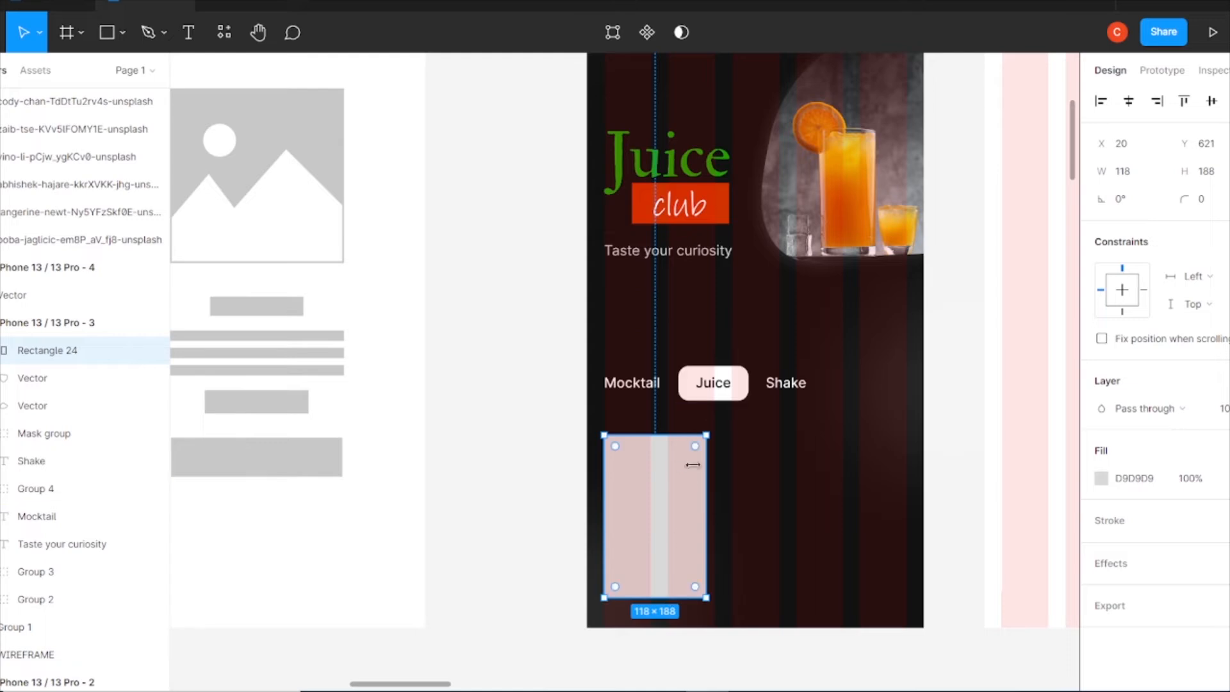
# - Narrow the card rectangle to 106 × 188 and duplicate it at X 142 and X 264 to form a row of three
pyautogui.moveTo(670, 525); pyautogui.dragTo(772, 517)
pyautogui.hotkey('ctrl', 'z')
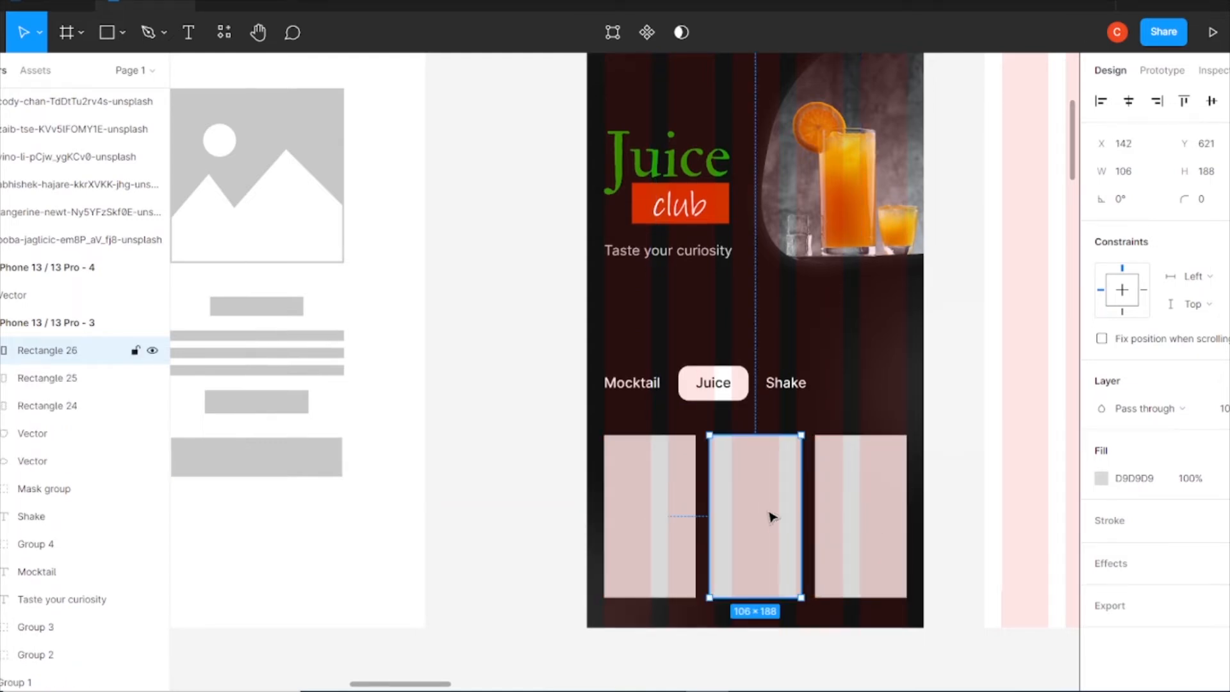
pyautogui.click(949, 529)
# - Select the three card rectangles and align their vertical centres
pyautogui.click(856, 498)
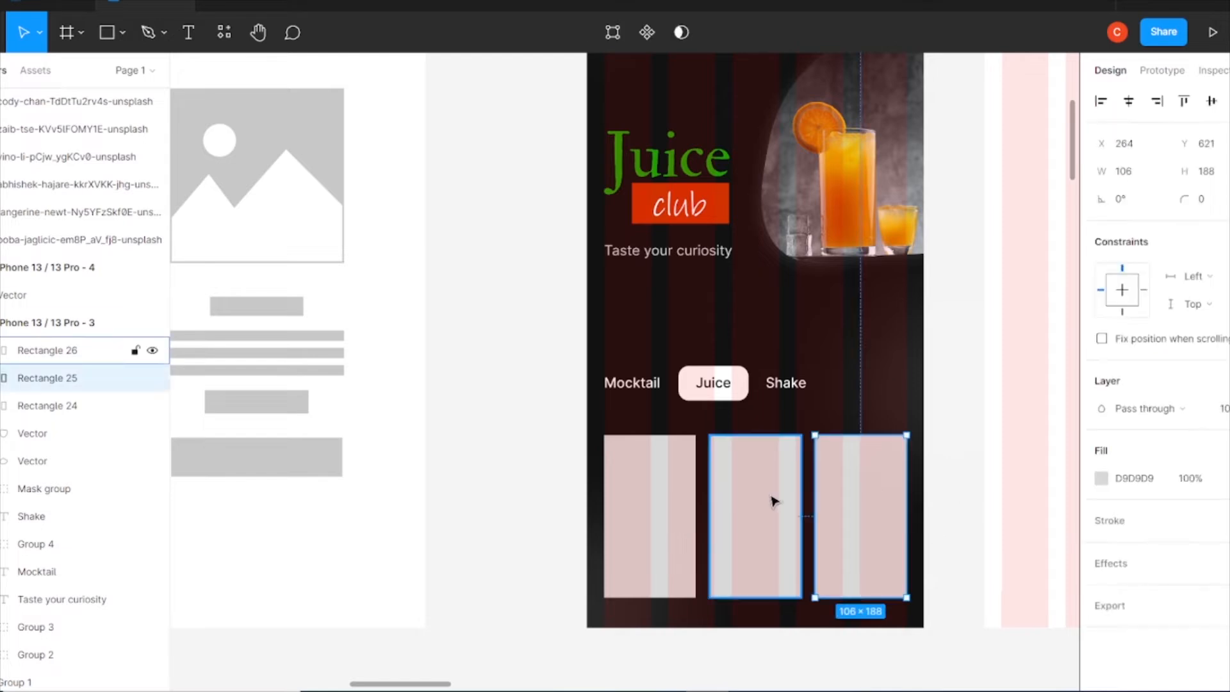
pyautogui.keyDown('shift'); pyautogui.click(769, 501); pyautogui.keyUp('shift')
pyautogui.keyDown('shift'); pyautogui.click(660, 507); pyautogui.keyUp('shift')
pyautogui.click(1213, 103)
pyautogui.click(962, 542)
# - Reposition the loose right-edge blob and move its layer into the iPhone 13 / 13 Pro - 3 frame, beneath the card rectangles
pyautogui.click(949, 352)
pyautogui.moveTo(976, 364); pyautogui.dragTo(901, 334)
pyautogui.moveTo(887, 349); pyautogui.dragTo(892, 349)
pyautogui.moveTo(23, 326); pyautogui.dragTo(28, 447)
pyautogui.click(955, 477)
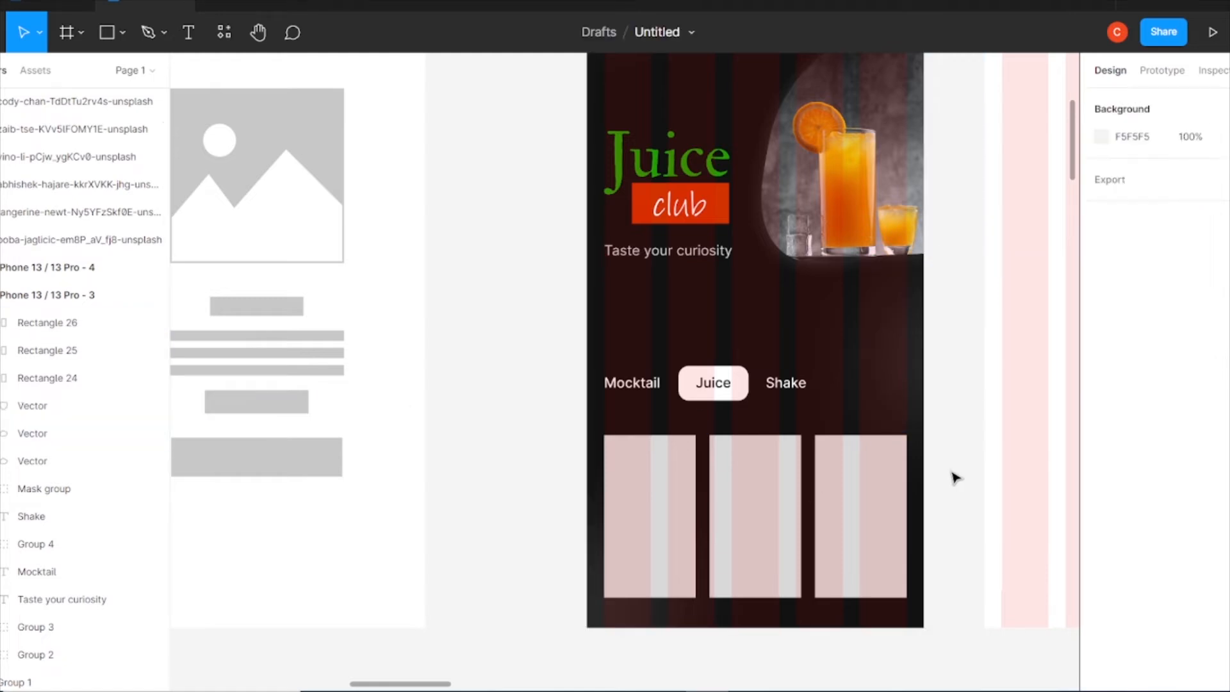
# - Move the blueberry photo to just below the iPhone 13 / 13 Pro - 3 frame
pyautogui.hotkey('ctrl', '-')
pyautogui.hotkey('ctrl', '-')
pyautogui.moveTo(1039, 574); pyautogui.dragTo(536, 536)
pyautogui.hotkey('ctrl', '+')
pyautogui.hotkey('ctrl', '+')
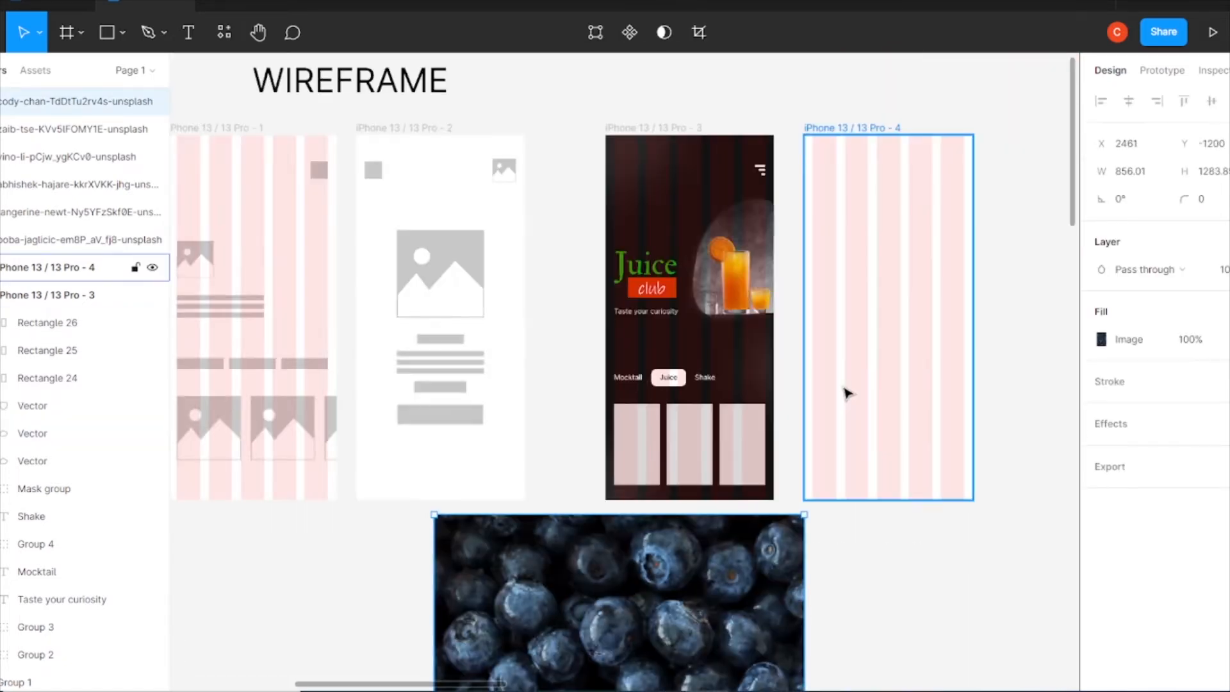
# - Shrink the blueberry photo and move it over the middle card rectangle in the iPhone 13 / 13 Pro - 3 frame
pyautogui.moveTo(809, 676); pyautogui.dragTo(808, 296)
pyautogui.moveTo(986, 277); pyautogui.dragTo(799, 563)
pyautogui.moveTo(749, 602); pyautogui.dragTo(824, 337)
pyautogui.moveTo(872, 297); pyautogui.dragTo(766, 455)
# - Mask the blueberry photo with the middle card rectangle and resize the photo inside the mask to about 135 × 201
pyautogui.keyDown('shift'); pyautogui.click(683, 446); pyautogui.keyUp('shift')
pyautogui.rightClick(654, 449)
pyautogui.moveTo(756, 544)
pyautogui.click(948, 545)
pyautogui.moveTo(705, 539); pyautogui.dragTo(782, 531)
pyautogui.keyDown('shift'); pyautogui.click(756, 441); pyautogui.keyUp('shift')
pyautogui.rightClick(768, 532)
pyautogui.click(825, 458)
pyautogui.doubleClick(762, 538)
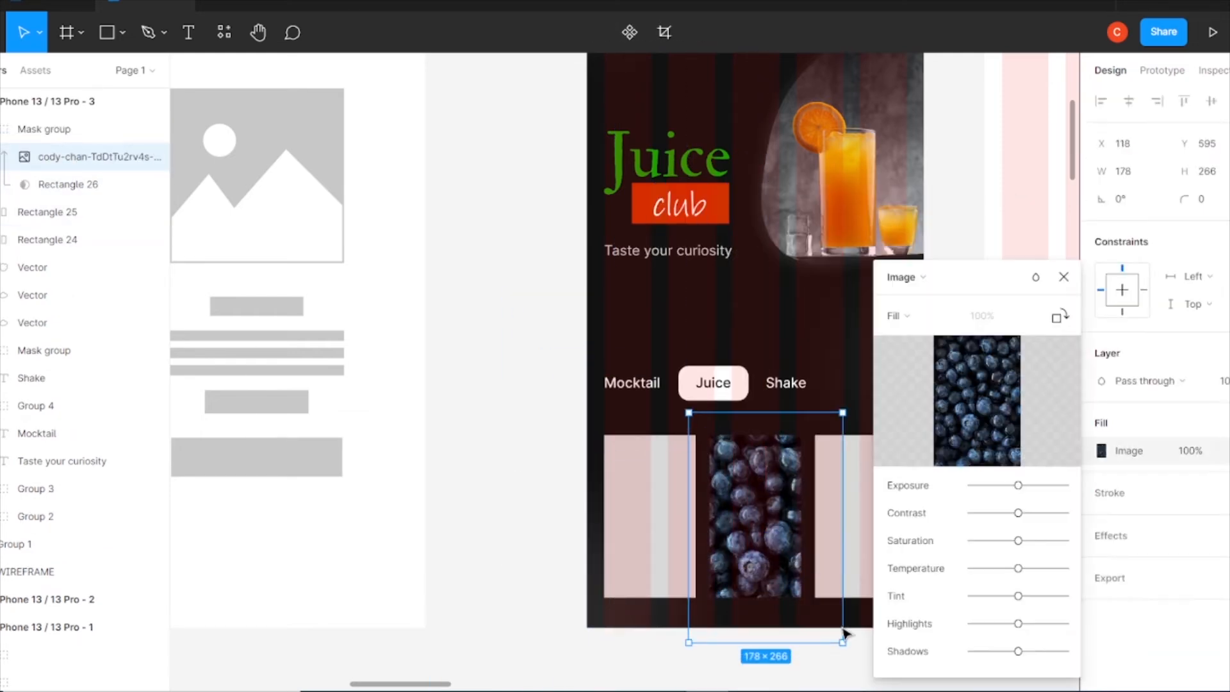
pyautogui.click(525, 493)
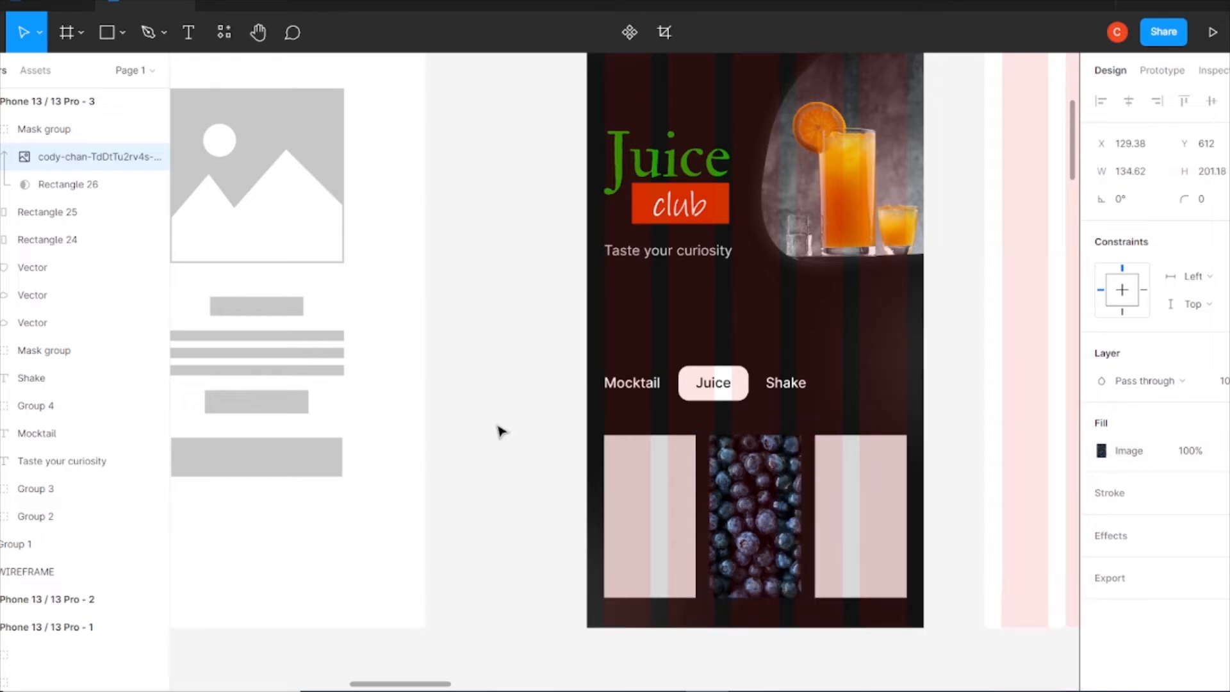
# - Shrink the strawberry photo and move it over the card row in the iPhone 13 / 13 Pro - 3 frame
pyautogui.hotkey('ctrl', '-')
pyautogui.hotkey('ctrl', '-')
pyautogui.moveTo(779, 585); pyautogui.dragTo(604, 419)
pyautogui.hotkey('ctrl', '+')
pyautogui.hotkey('ctrl', '+')
pyautogui.moveTo(898, 400); pyautogui.dragTo(887, 614)
pyautogui.moveTo(835, 667); pyautogui.dragTo(811, 395)
pyautogui.moveTo(792, 344); pyautogui.dragTo(769, 542)
pyautogui.moveTo(748, 582); pyautogui.dragTo(767, 442)
# - Mask the strawberry photo with the first card rectangle
pyautogui.keyDown('shift'); pyautogui.click(618, 493); pyautogui.keyUp('shift')
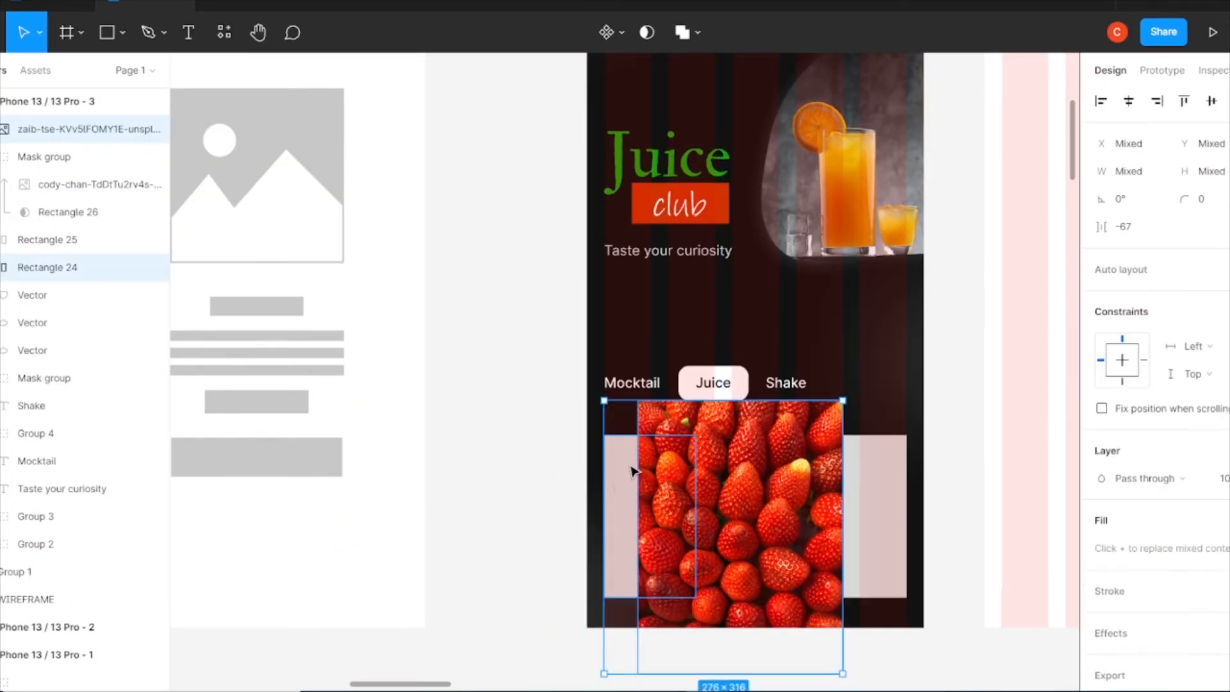
pyautogui.rightClick(631, 470)
pyautogui.click(681, 459)
# - Shrink the strawberry photo inside its mask and nudge it right so that it fills the first card
pyautogui.doubleClick(631, 499)
pyautogui.moveTo(684, 500); pyautogui.dragTo(613, 515)
pyautogui.scroll(-1, 716, 666)
pyautogui.moveTo(728, 668); pyautogui.dragTo(727, 586)
pyautogui.moveTo(742, 528); pyautogui.dragTo(650, 526)
pyautogui.press('Right')
pyautogui.press('Right')
pyautogui.press('Right')
pyautogui.press('Right')
pyautogui.click(952, 471)
# - Shrink the orange slices photo and move it over the third card rectangle
pyautogui.hotkey('ctrl', '-')
pyautogui.hotkey('ctrl', '-')
pyautogui.moveTo(608, 654); pyautogui.dragTo(717, 448)
pyautogui.hotkey('ctrl', '+')
pyautogui.moveTo(795, 492); pyautogui.dragTo(812, 641)
pyautogui.moveTo(790, 669); pyautogui.dragTo(786, 623)
pyautogui.hotkey('ctrl', '+')
pyautogui.scroll(2, 745, 451)
pyautogui.moveTo(795, 564); pyautogui.dragTo(798, 686)
pyautogui.moveTo(812, 685); pyautogui.dragTo(833, 650)
pyautogui.moveTo(807, 690); pyautogui.dragTo(851, 599)
# - Mask the orange slices photo with the third card rectangle
pyautogui.keyDown('shift'); pyautogui.click(838, 552); pyautogui.keyUp('shift')
pyautogui.rightClick(832, 603)
pyautogui.click(897, 459)
# - Resize the orange slices photo inside its mask to about 135 × 202 so that it fills the third card
pyautogui.scroll(-1, 935, 546)
pyautogui.hscroll(1, 934, 547)
pyautogui.doubleClick(786, 535)
pyautogui.moveTo(762, 563); pyautogui.dragTo(768, 524)
pyautogui.scroll(-1, 768, 526)
pyautogui.moveTo(799, 647); pyautogui.dragTo(795, 604)
pyautogui.moveTo(782, 408); pyautogui.dragTo(783, 425)
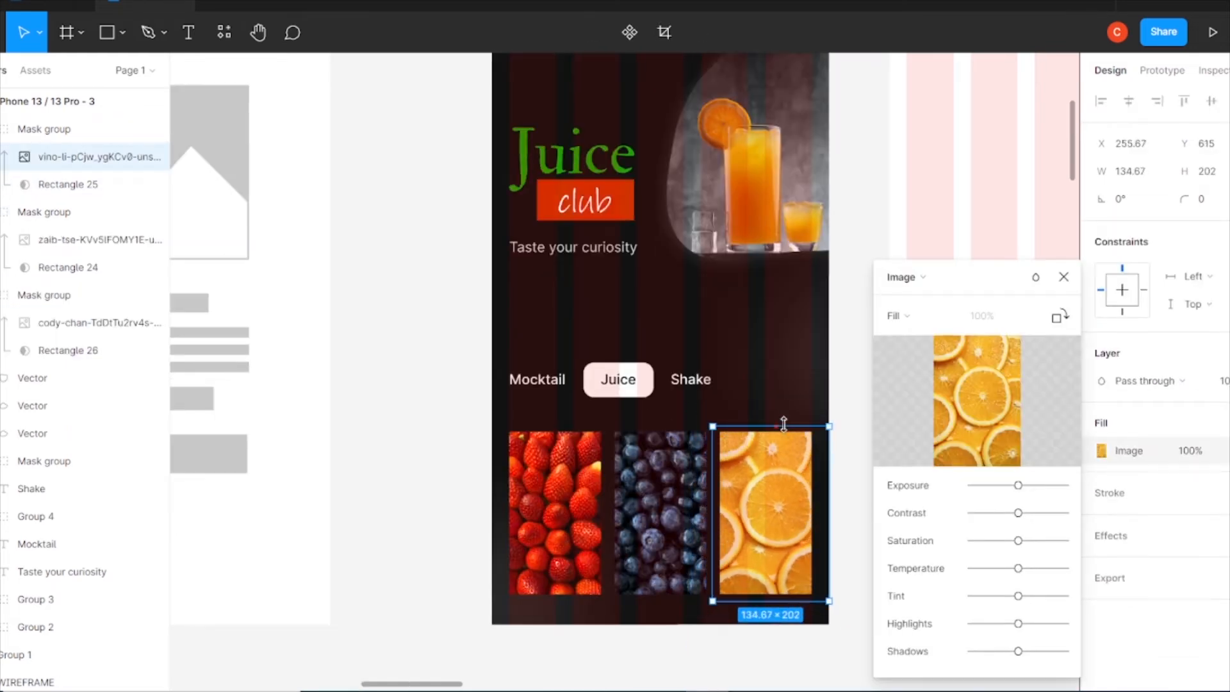
pyautogui.click(1064, 277)
pyautogui.click(892, 440)
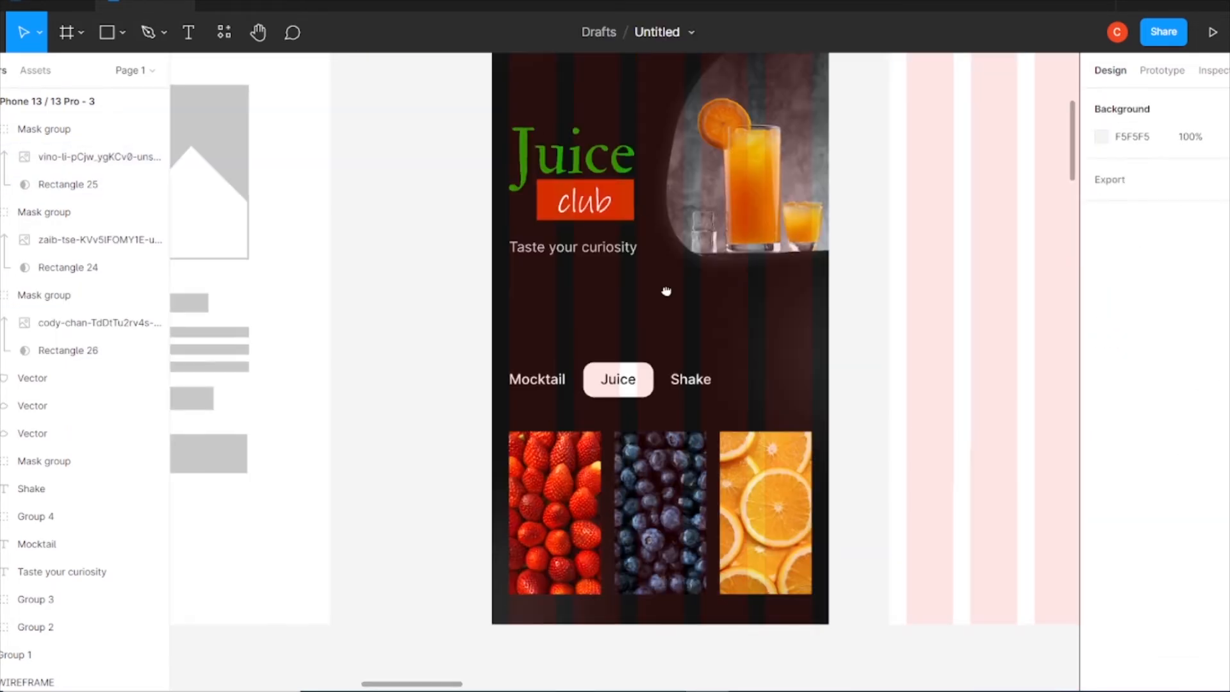
# - Set the "Taste your curiosity" text colour to white (FFFFFF)
pyautogui.scroll(3, 857, 436)
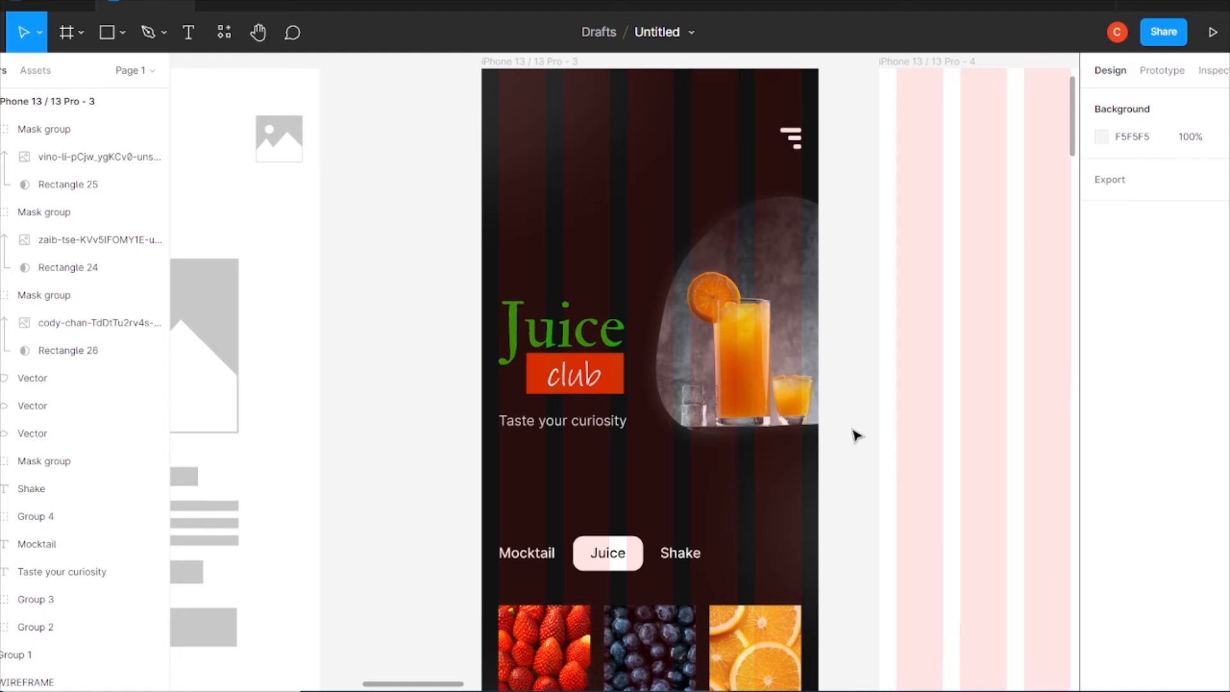
pyautogui.click(556, 420)
pyautogui.click(1101, 665)
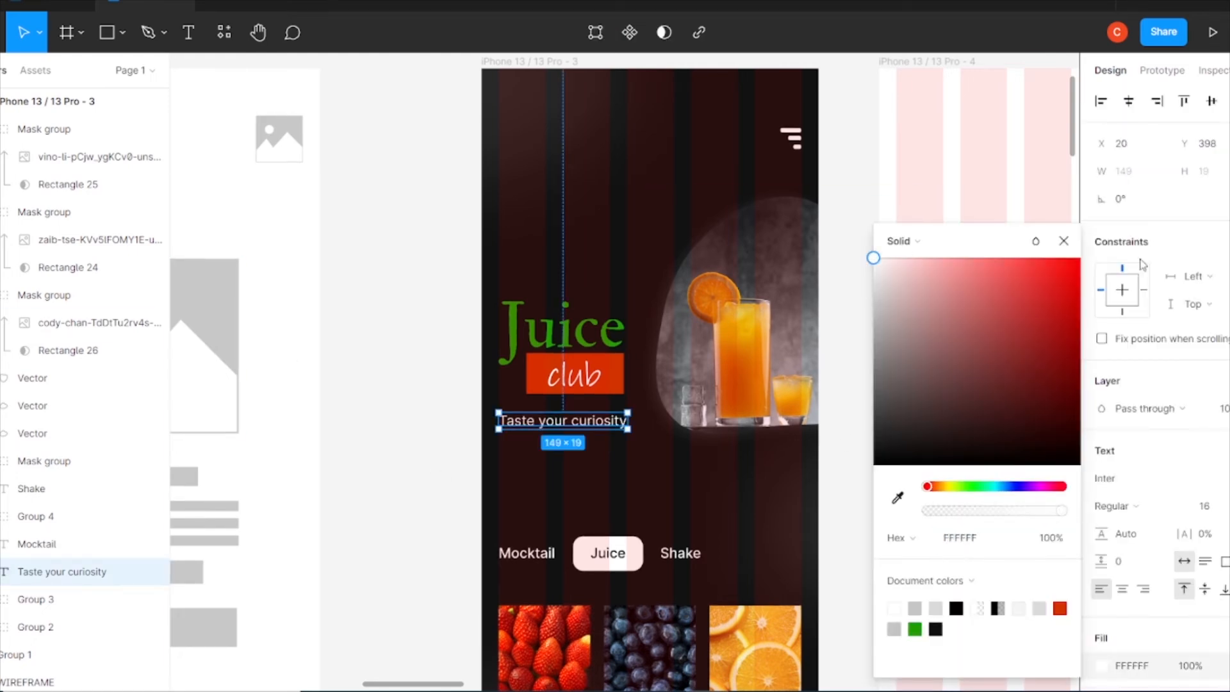
pyautogui.click(1063, 241)
pyautogui.click(847, 384)
# - Add a white (FFFFFF) drop shadow at 25% opacity to the three masked fruit cards
pyautogui.scroll(-3, 826, 406)
pyautogui.click(552, 497)
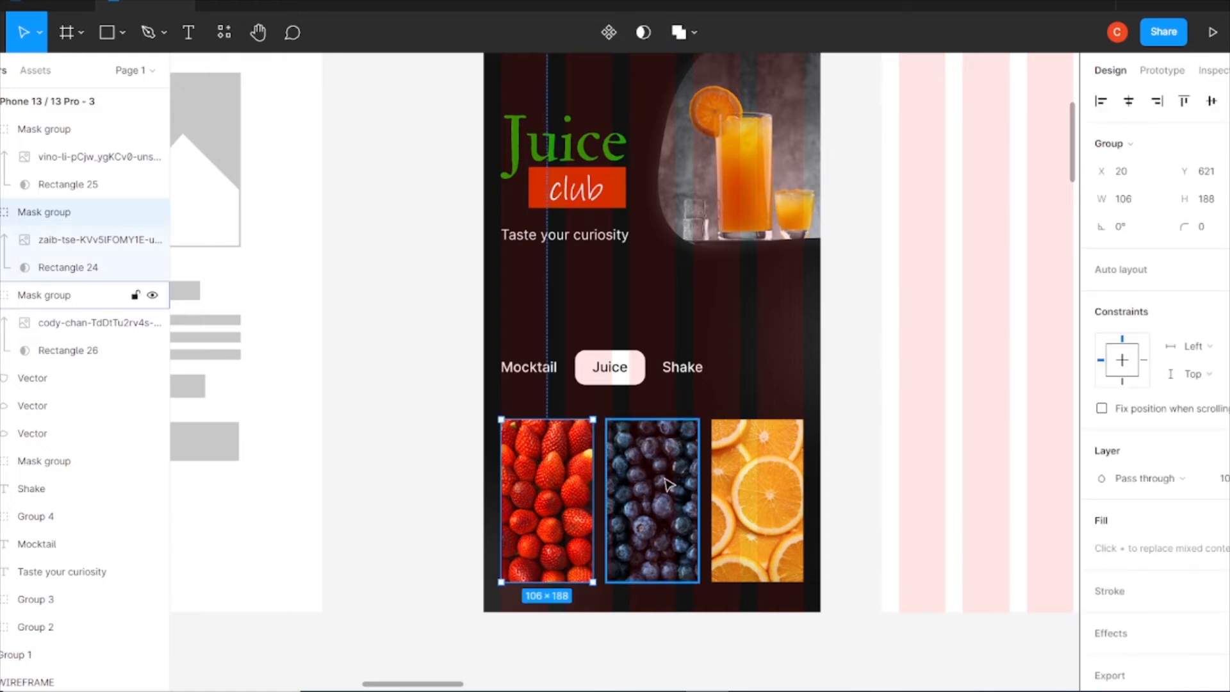
pyautogui.keyDown('shift'); pyautogui.click(652, 498); pyautogui.keyUp('shift')
pyautogui.keyDown('shift'); pyautogui.click(754, 497); pyautogui.keyUp('shift')
pyautogui.click(1219, 583)
pyautogui.click(1101, 611)
pyautogui.click(896, 614)
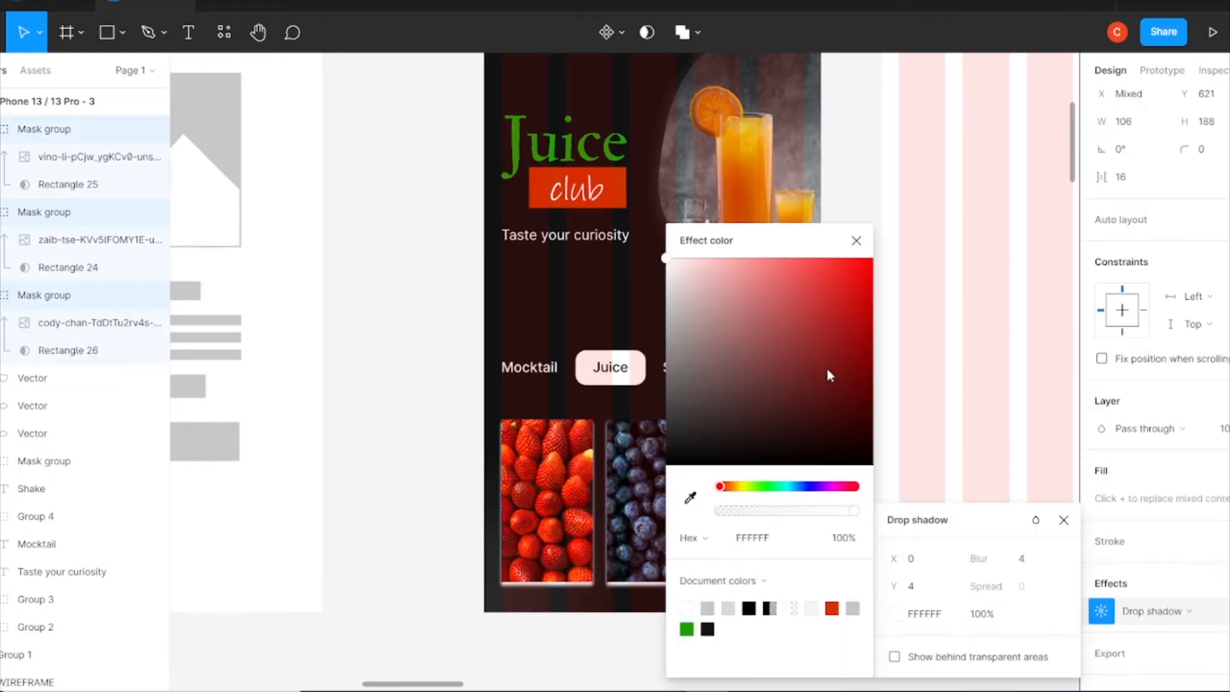
pyautogui.click(841, 568)
pyautogui.click(822, 556)
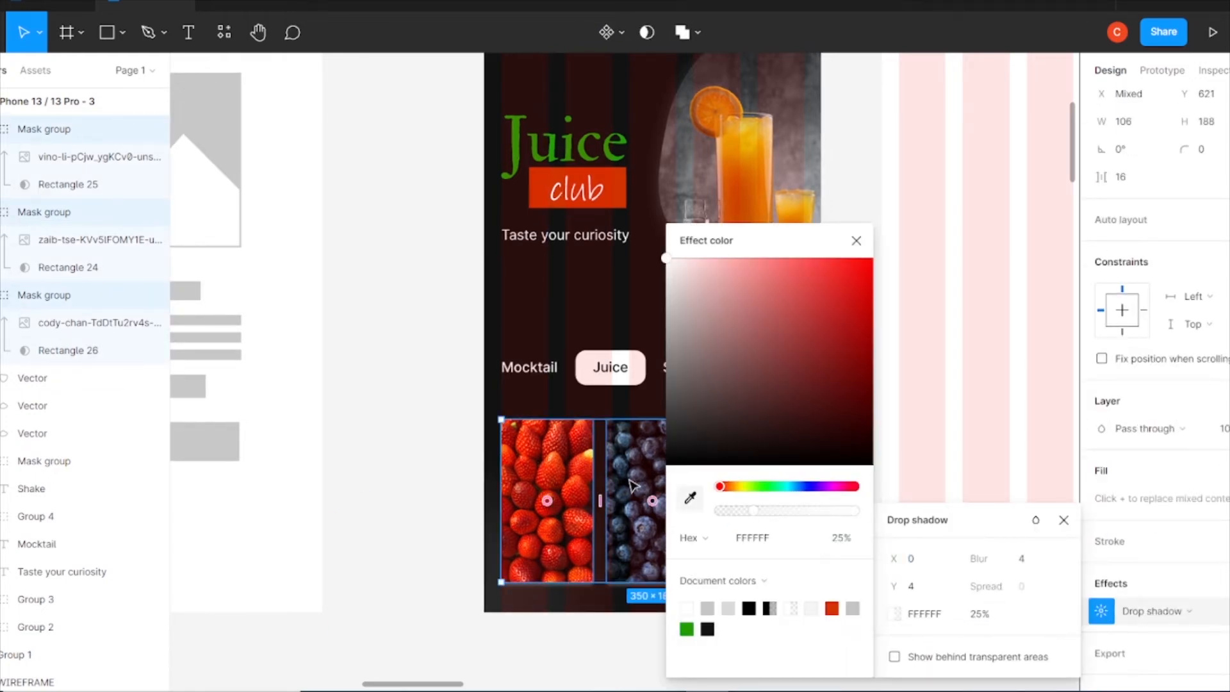
# - Set the fruit cards' drop shadow X and Y offsets to 2 and its blur to 12
pyautogui.click(856, 241)
pyautogui.click(916, 586)
pyautogui.write('2')
pyautogui.click(924, 567)
pyautogui.write('2')
pyautogui.press('Return')
pyautogui.write('12')
pyautogui.press('Return')
pyautogui.click(1064, 520)
pyautogui.click(836, 468)
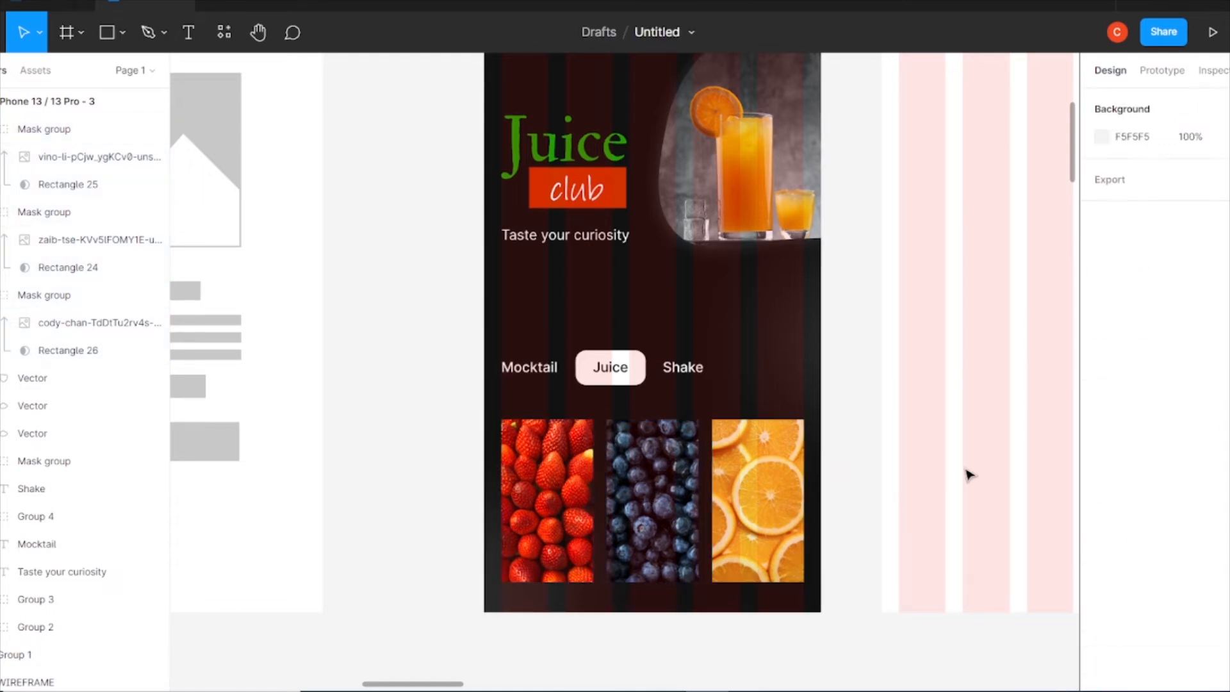
# - Move the Mocktail, Juice and Shake tabs up slightly and raise the three fruit cards to Y 612
pyautogui.moveTo(734, 241); pyautogui.dragTo(498, 395)
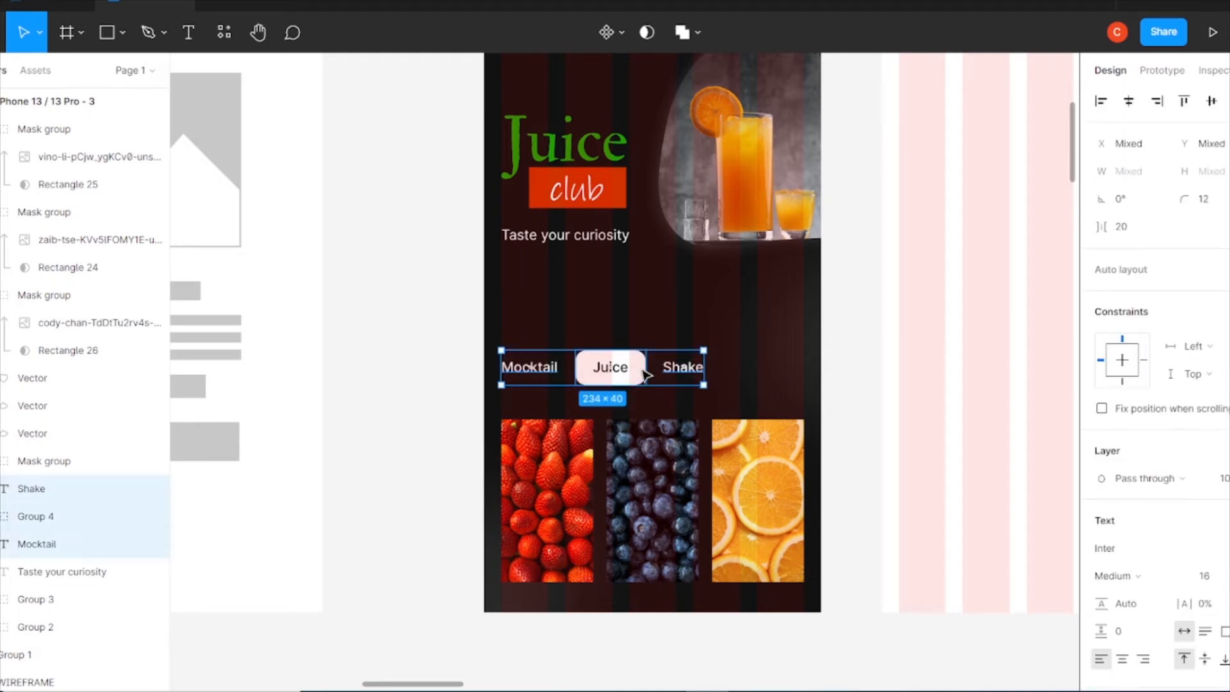
pyautogui.moveTo(631, 367); pyautogui.dragTo(631, 362)
pyautogui.moveTo(493, 404); pyautogui.dragTo(769, 465)
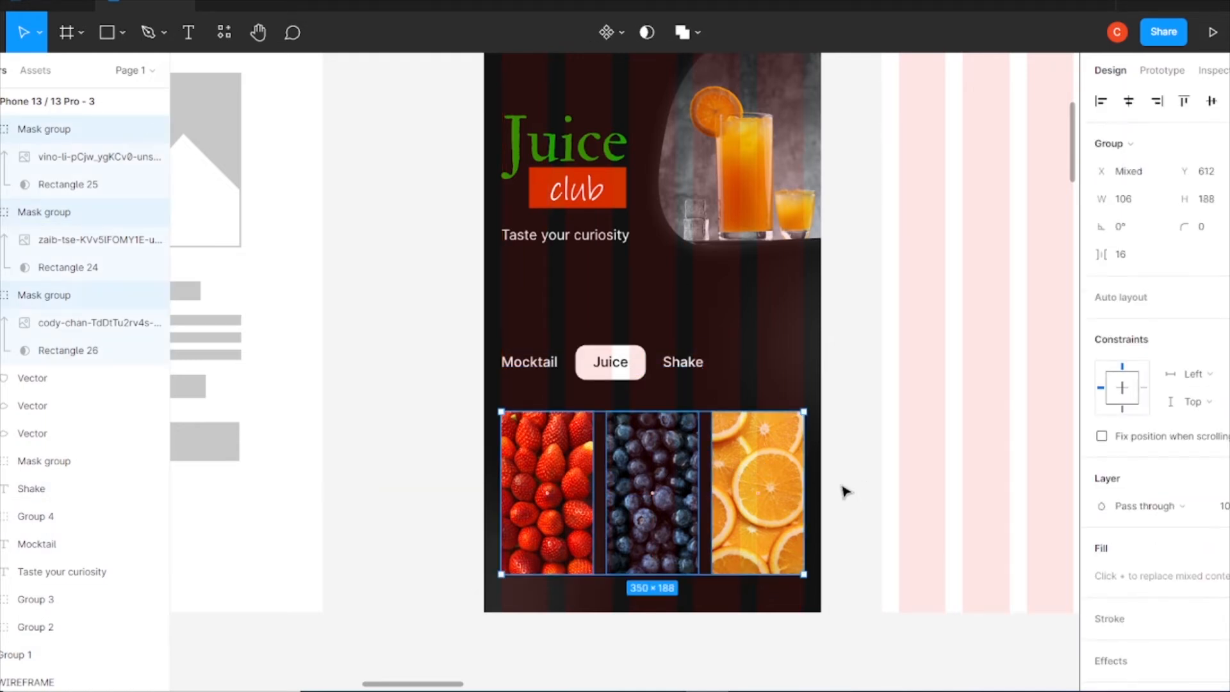
pyautogui.click(840, 521)
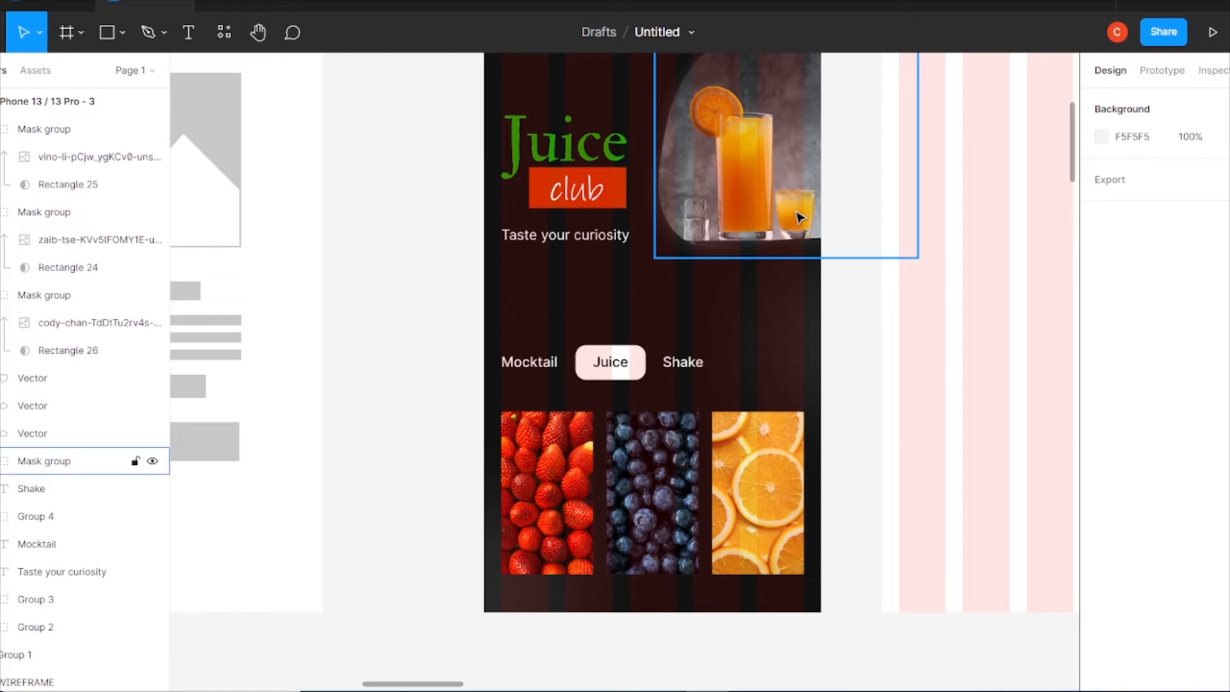
# - Bring the photo of blueberries in wooden spoons next to the iPhone 13 / 13 Pro - 4 frame
pyautogui.press('-')
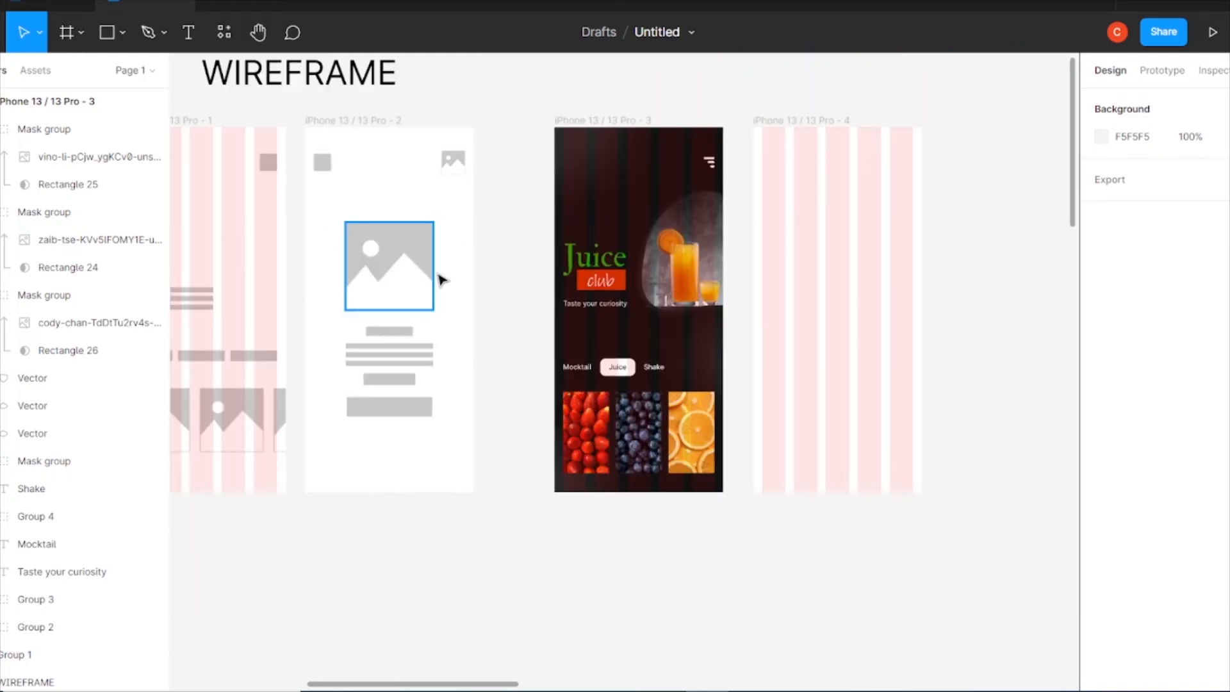
pyautogui.click(843, 126)
pyautogui.press('-')
pyautogui.press('-')
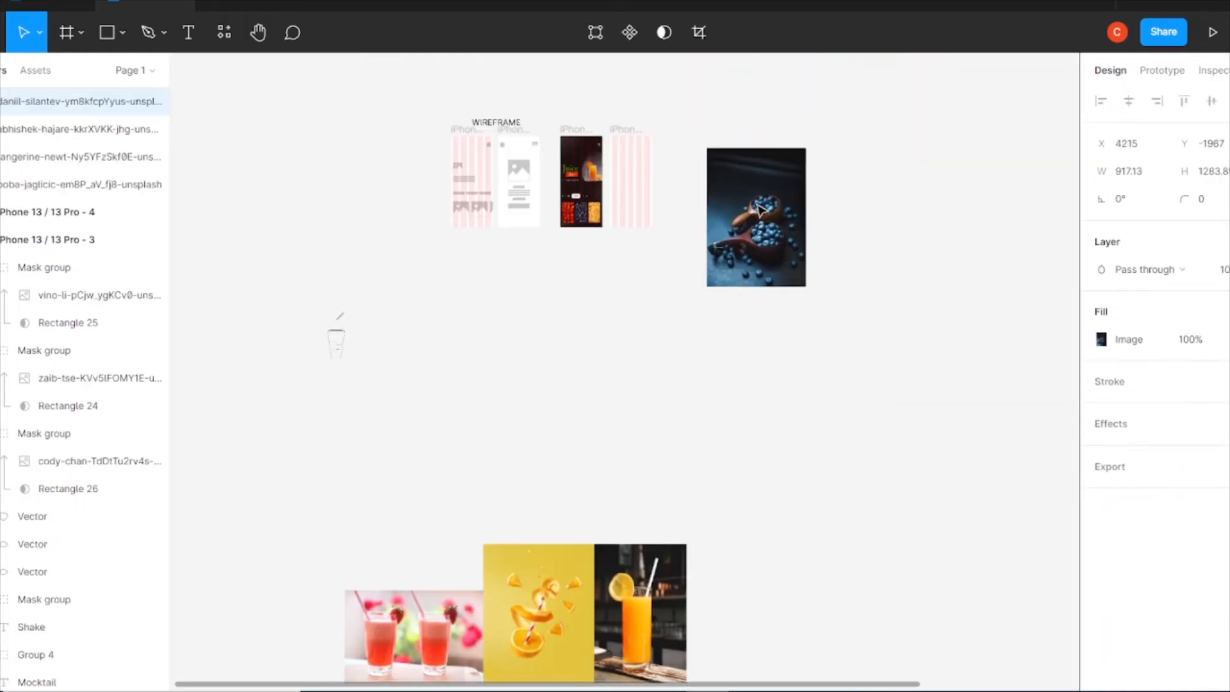
pyautogui.moveTo(759, 207); pyautogui.dragTo(753, 206)
pyautogui.press('+')
pyautogui.press('+')
pyautogui.moveTo(676, 288); pyautogui.dragTo(676, 519)
# - Resize the blueberry spoon photo to 634 × 888 and place it inside the iPhone 13 / 13 Pro - 4 frame at X -122, Y -22
pyautogui.moveTo(935, 263); pyautogui.dragTo(627, 446)
pyautogui.moveTo(701, 370); pyautogui.dragTo(667, 366)
pyautogui.moveTo(986, 601); pyautogui.dragTo(966, 578)
pyautogui.scroll(-4, 961, 576)
pyautogui.moveTo(968, 456); pyautogui.dragTo(796, 308)
pyautogui.scroll(4, 997, 448)
pyautogui.moveTo(796, 425); pyautogui.dragTo(749, 425)
pyautogui.press('Escape')
# - Add a solid black (000000) fill over the image fill of the blueberry spoon photo
pyautogui.press('+')
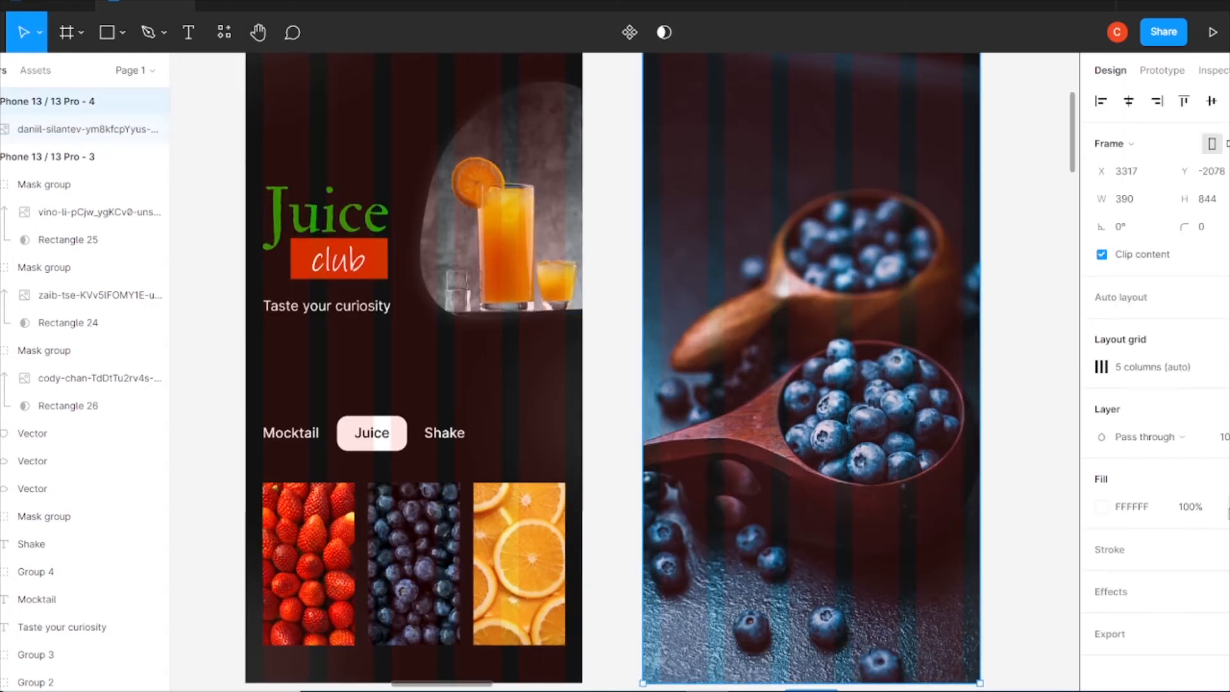
pyautogui.click(842, 451)
pyautogui.click(1229, 451)
pyautogui.click(1190, 479)
# - Try raising the black overlay's opacity to 67%
pyautogui.press('Up')
pyautogui.press('Up')
pyautogui.press('Up')
pyautogui.press('Up')
pyautogui.press('Up')
pyautogui.press('Up')
pyautogui.press('Up')
pyautogui.press('Up')
pyautogui.press('Up')
pyautogui.press('Up')
pyautogui.press('Up')
pyautogui.press('Up')
pyautogui.press('Up')
pyautogui.press('Up')
pyautogui.press('Up')
pyautogui.press('Up')
pyautogui.press('Up')
pyautogui.press('Up')
pyautogui.press('Up')
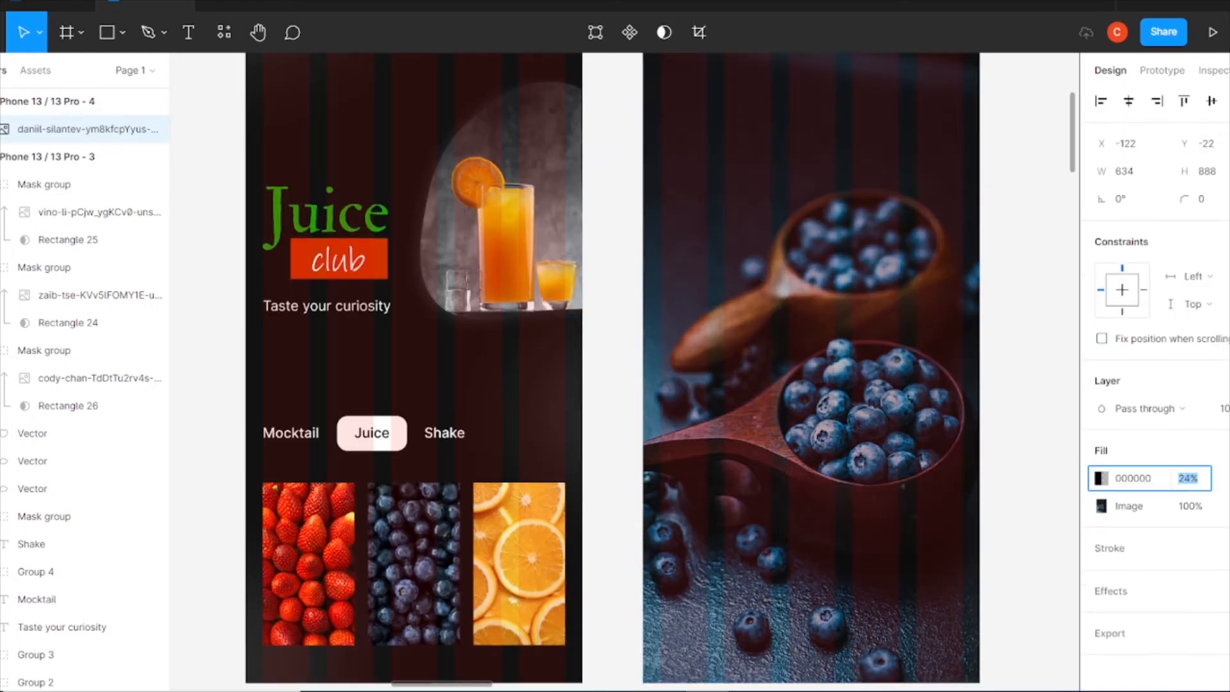
pyautogui.press('Up')
pyautogui.press('Up')
pyautogui.press('Up')
pyautogui.press('Up')
pyautogui.press('Up')
pyautogui.press('Up')
pyautogui.press('Up')
pyautogui.press('Up')
pyautogui.press('Up')
pyautogui.press('Up')
pyautogui.press('Up')
pyautogui.press('Up')
pyautogui.press('Up')
pyautogui.press('Up')
pyautogui.press('Up')
pyautogui.press('Up')
pyautogui.press('Up')
pyautogui.press('Up')
pyautogui.press('Up')
pyautogui.press('Up')
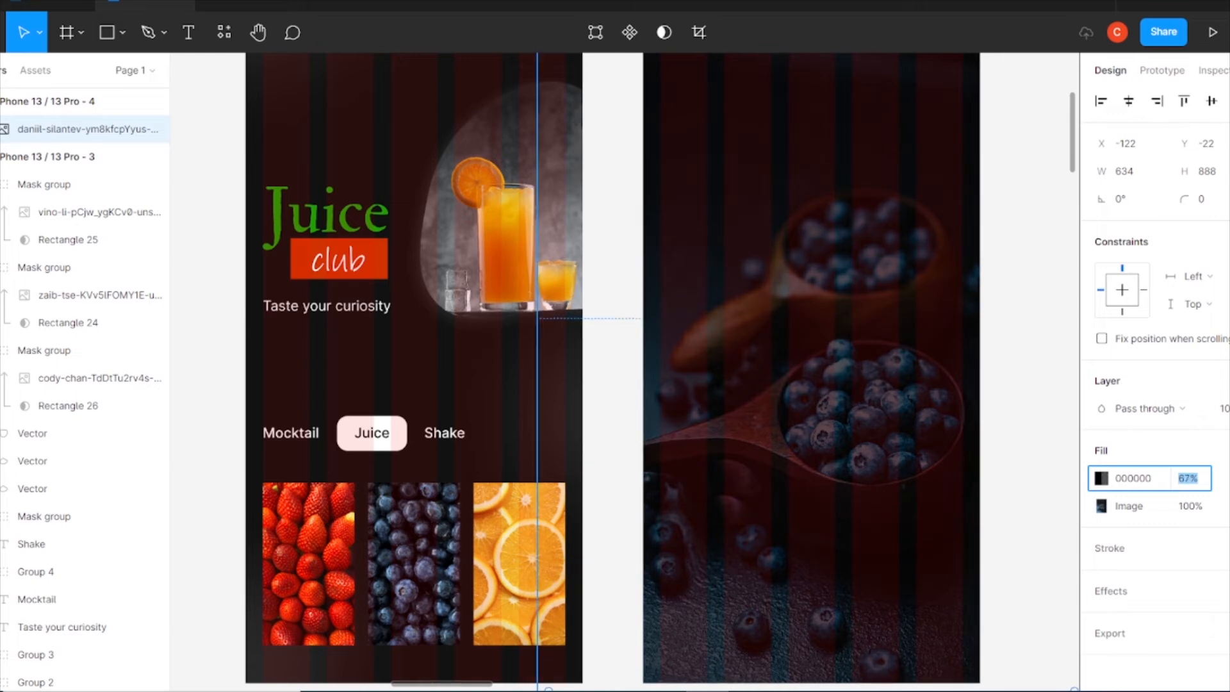
# - Set the black overlay's opacity on the blueberry spoon photo to 25%
pyautogui.write('50')
pyautogui.press('Return')
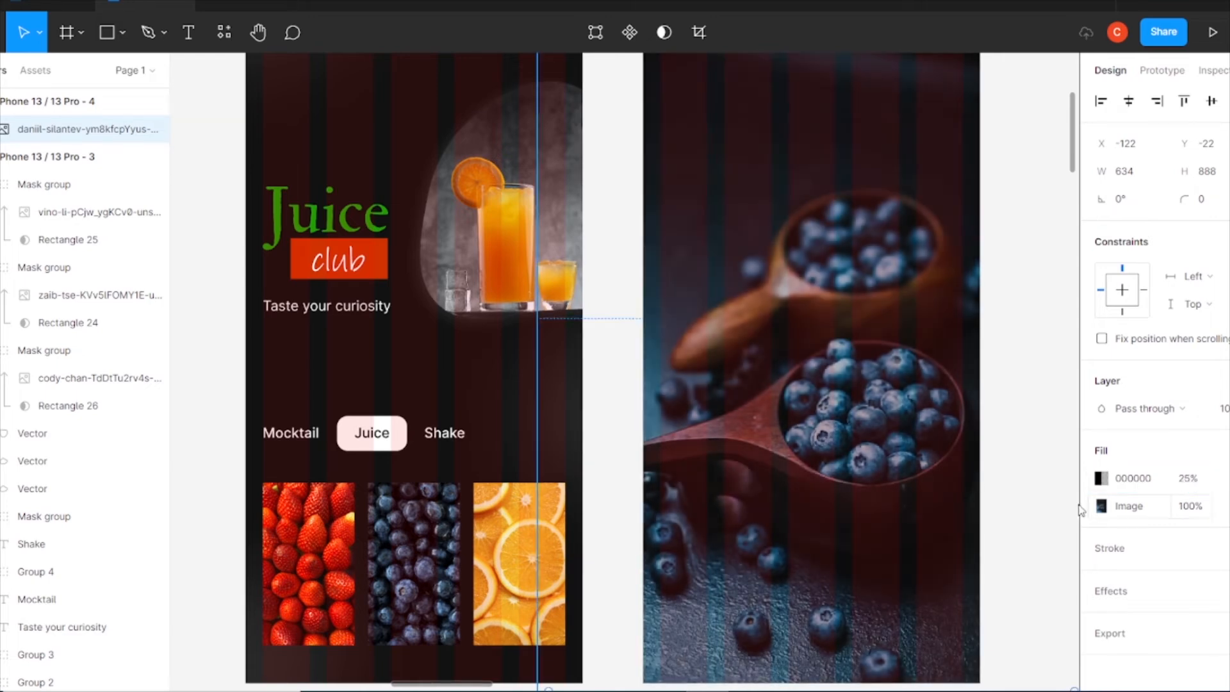
pyautogui.click(1058, 492)
# - Copy the menu icon to the upper-left corner of the iPhone 13 / 13 Pro - 4 frame and flip it horizontally
pyautogui.hotkey('ctrl', '-')
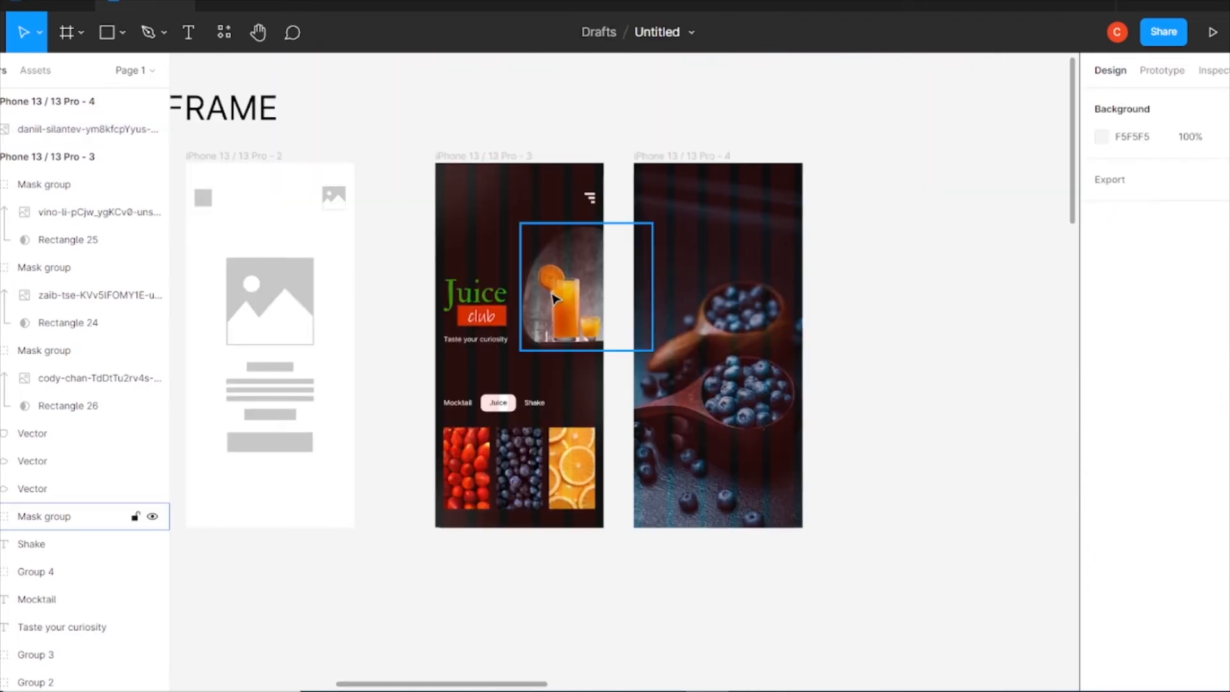
pyautogui.click(593, 200)
pyautogui.hotkey('ctrl', '+')
pyautogui.click(705, 173)
pyautogui.moveTo(705, 173); pyautogui.dragTo(701, 400)
pyautogui.moveTo(555, 256); pyautogui.dragTo(674, 259)
pyautogui.rightClick(663, 252)
pyautogui.click(734, 649)
pyautogui.click(862, 142)
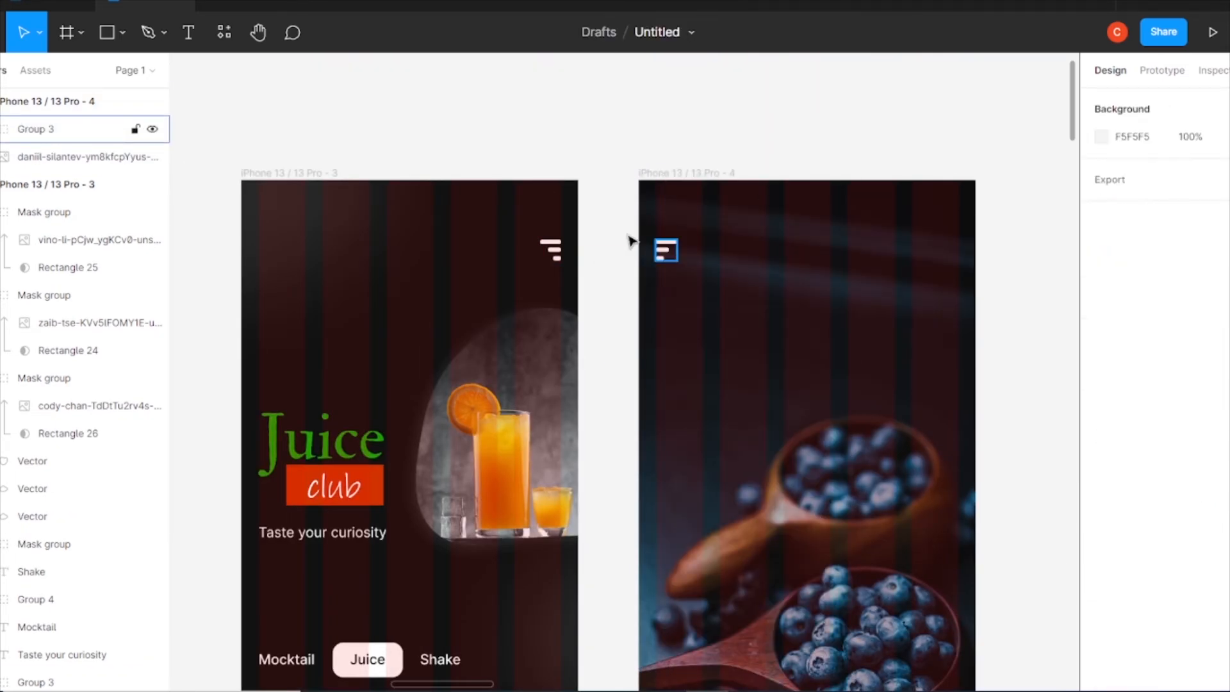
# - Hide the column layout grid on the iPhone 13 / 13 Pro - 3 frame
pyautogui.click(298, 173)
pyautogui.click(1229, 367)
# - Copy the Juice club logo to the upper-right corner of the iPhone 13 / 13 Pro - 4 frame and scale it down to fit the margin
pyautogui.moveTo(584, 428); pyautogui.dragTo(780, 393)
pyautogui.moveTo(856, 611); pyautogui.dragTo(767, 554)
pyautogui.moveTo(1000, 319); pyautogui.dragTo(914, 329)
pyautogui.moveTo(383, 367); pyautogui.dragTo(953, 208)
pyautogui.click(883, 247)
pyautogui.click(840, 306)
pyautogui.moveTo(981, 169); pyautogui.dragTo(963, 179)
pyautogui.click(1018, 187)
pyautogui.hotkey('ctrl', '-')
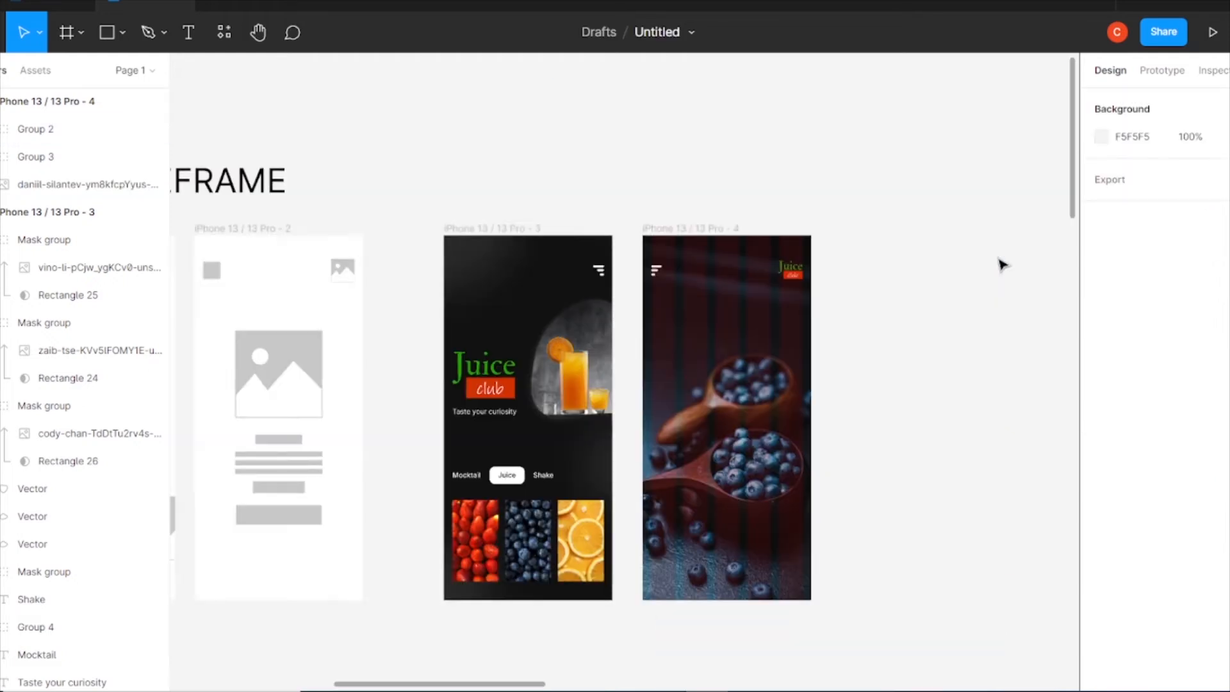
# - Bring the cup-with-straw line drawing over beside the iPhone 13 / 13 Pro - 4 frame
pyautogui.moveTo(1000, 263); pyautogui.dragTo(1086, 222)
pyautogui.hotkey('ctrl', '-')
pyautogui.hotkey('ctrl', '-')
pyautogui.moveTo(378, 536); pyautogui.dragTo(727, 380)
pyautogui.hotkey('ctrl', '+')
pyautogui.hotkey('ctrl', '+')
pyautogui.hscroll(2, 1058, 327)
# - Colour the cup drawing's strokes white (FFFFFF) and place it centrally in the iPhone 13 / 13 Pro - 4 frame
pyautogui.click(1101, 506)
pyautogui.write('fff')
pyautogui.press('Return')
pyautogui.click(1067, 239)
pyautogui.moveTo(948, 392); pyautogui.dragTo(728, 392)
pyautogui.click(665, 211)
pyautogui.hotkey('ctrl', '+')
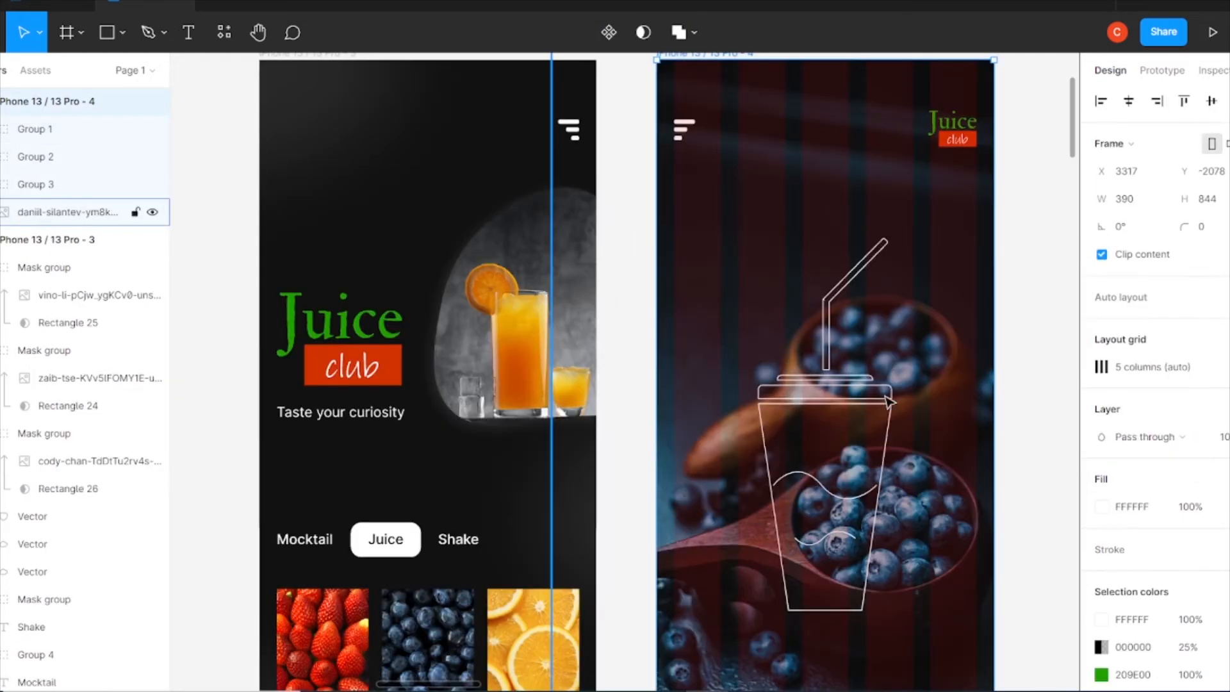
# - Scale the cup drawing group down to about 95 × 264 and move it up along the frame's vertical centre line
pyautogui.click(887, 400)
pyautogui.scroll(-3, 1188, 555)
pyautogui.click(1153, 472)
pyautogui.click(1035, 351)
pyautogui.doubleClick(836, 383)
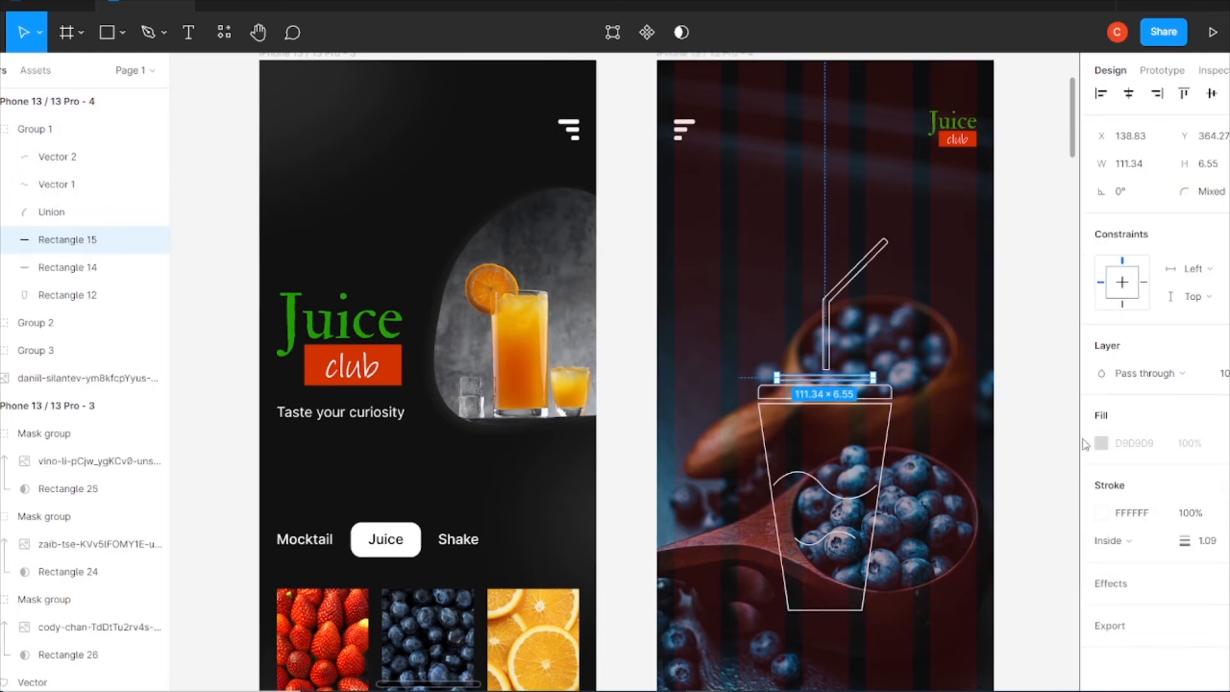
pyautogui.click(1023, 354)
pyautogui.click(882, 394)
pyautogui.moveTo(895, 236); pyautogui.dragTo(867, 310)
pyautogui.moveTo(833, 398); pyautogui.dragTo(833, 331)
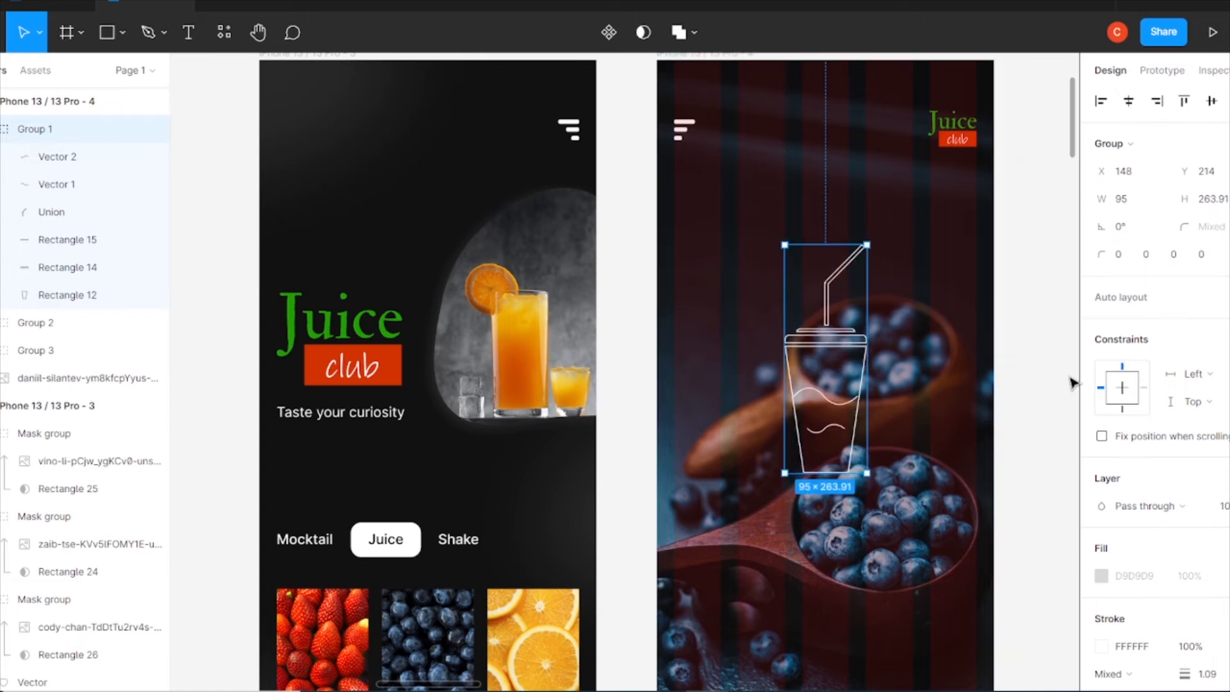
# - Set the cup drawing's stroke weight to 3 and nudge the group into place
pyautogui.scroll(-3, 1175, 477)
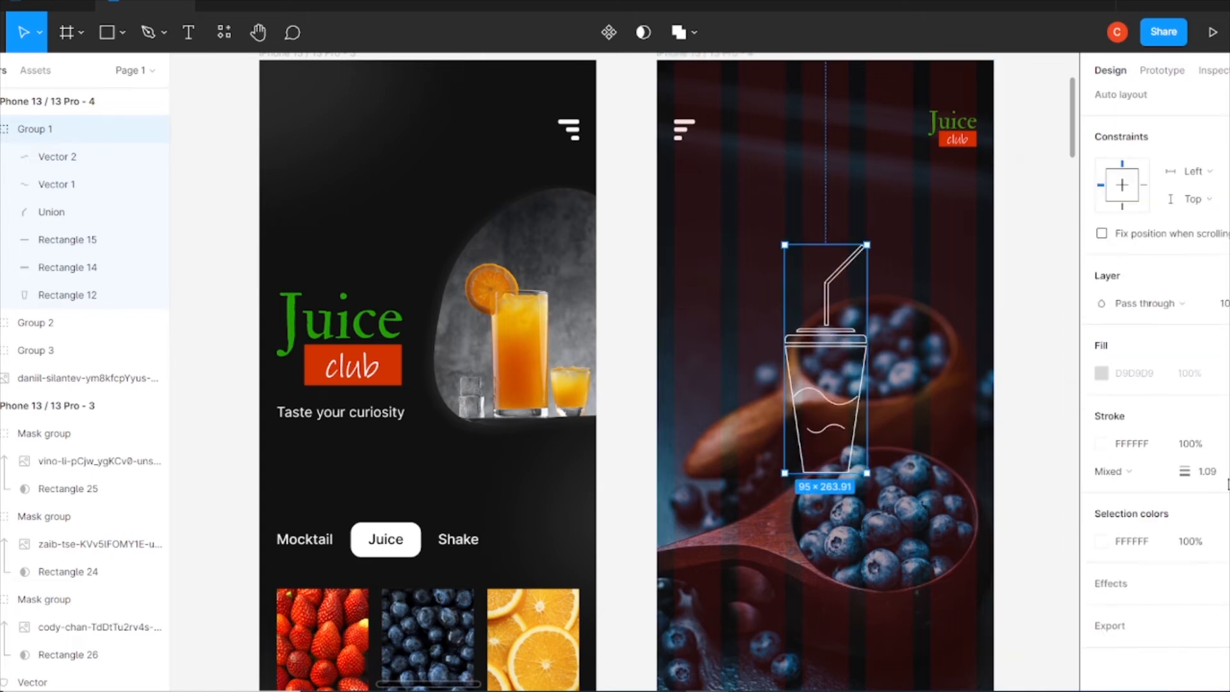
pyautogui.press('Up')
pyautogui.press('Up')
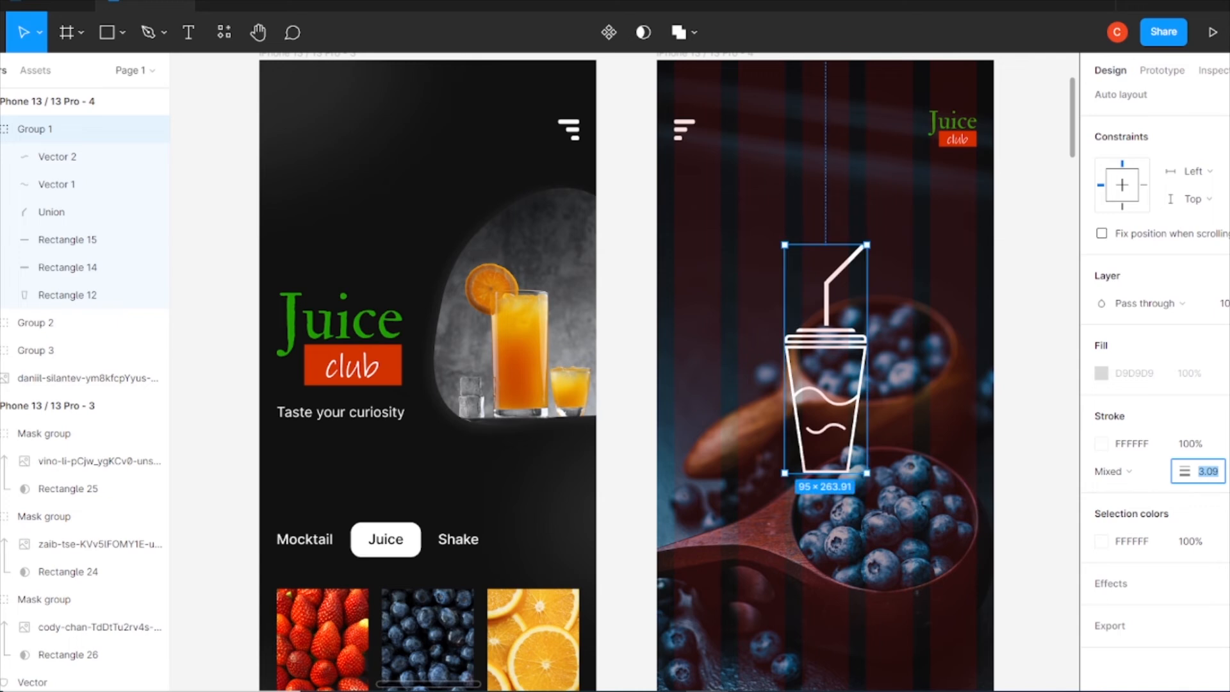
pyautogui.press('Return')
pyautogui.scroll(1, 898, 302)
pyautogui.scroll(3, 1129, 123)
pyautogui.moveTo(818, 374)
pyautogui.mouseDown()
pyautogui.moveTo(817, 389)
pyautogui.moveTo(817, 370)
pyautogui.mouseUp()
pyautogui.click(870, 397)
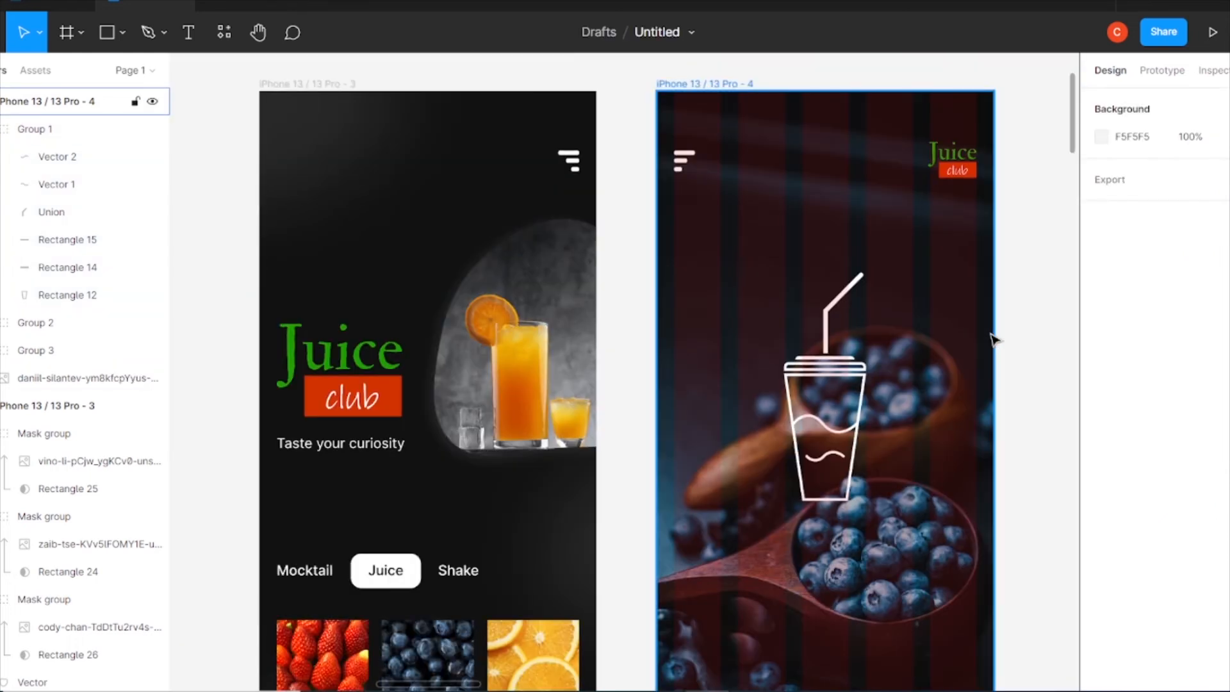
# - Add the text "Blueberry Juice" below the cup drawing and shrink the cup to about 84 × 233
pyautogui.press('t')
pyautogui.click(758, 551)
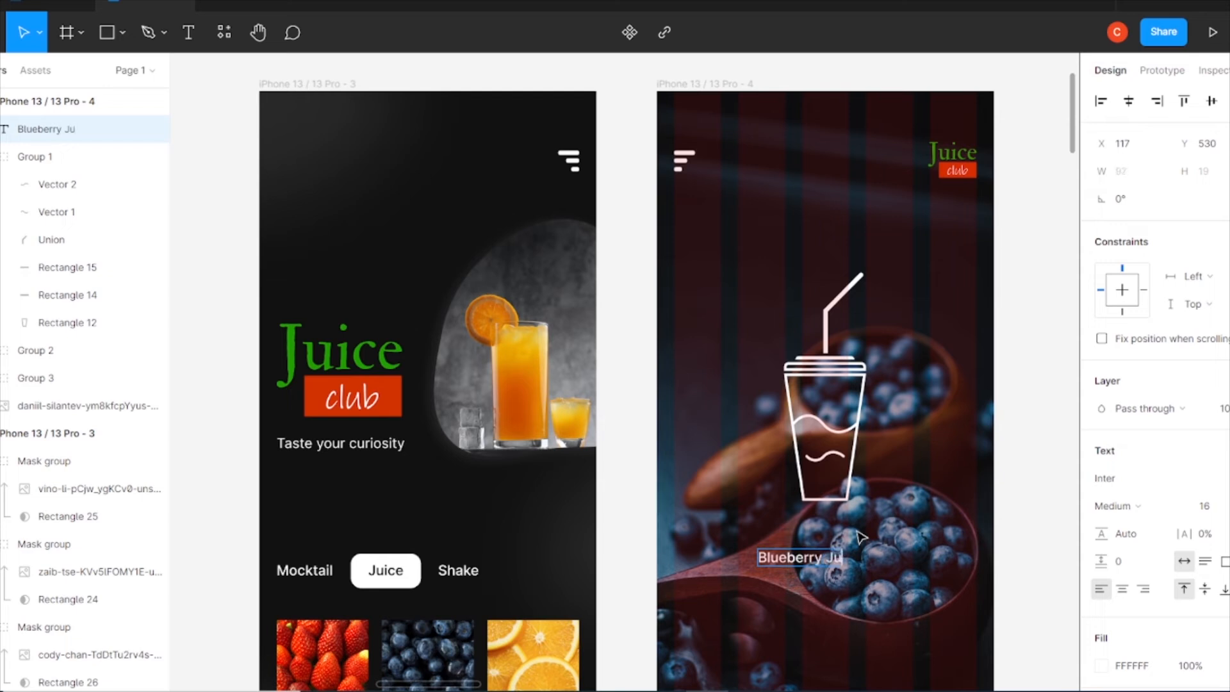
pyautogui.click(64, 156)
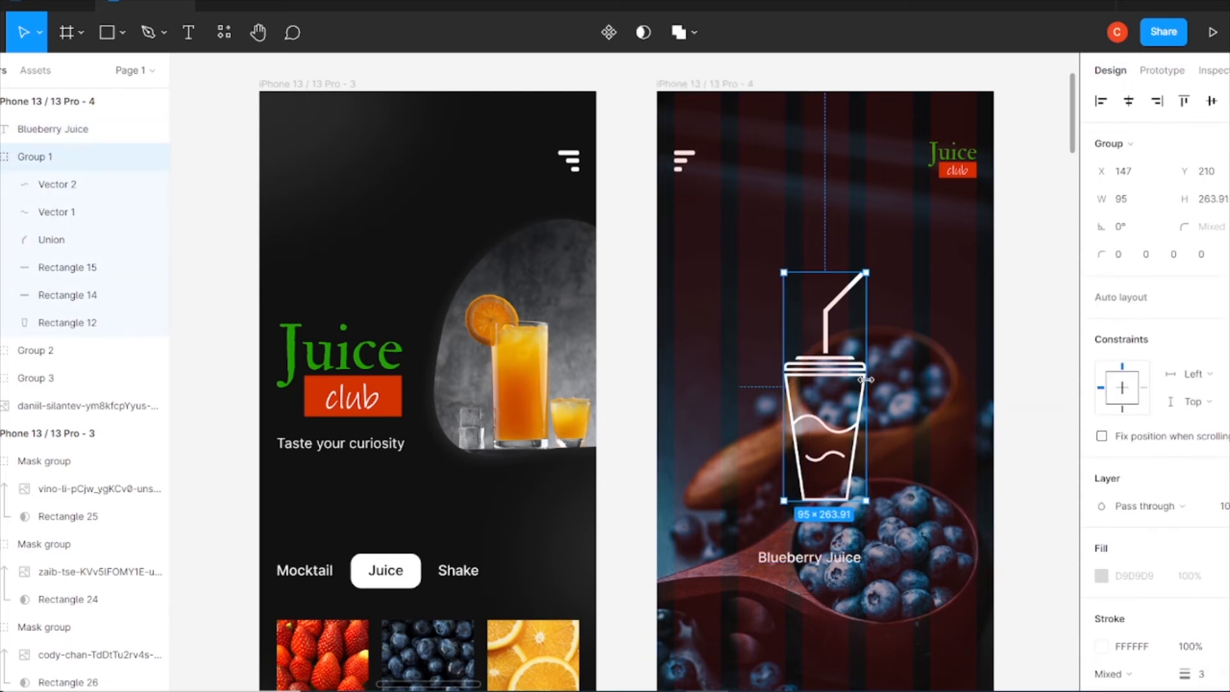
pyautogui.moveTo(820, 378); pyautogui.dragTo(826, 360)
# - Move the Blueberry Juice title just under the cup, set it to size 21 Semi Bold and centre it horizontally in the frame
pyautogui.moveTo(855, 553); pyautogui.dragTo(871, 499)
pyautogui.write('21')
pyautogui.press('Return')
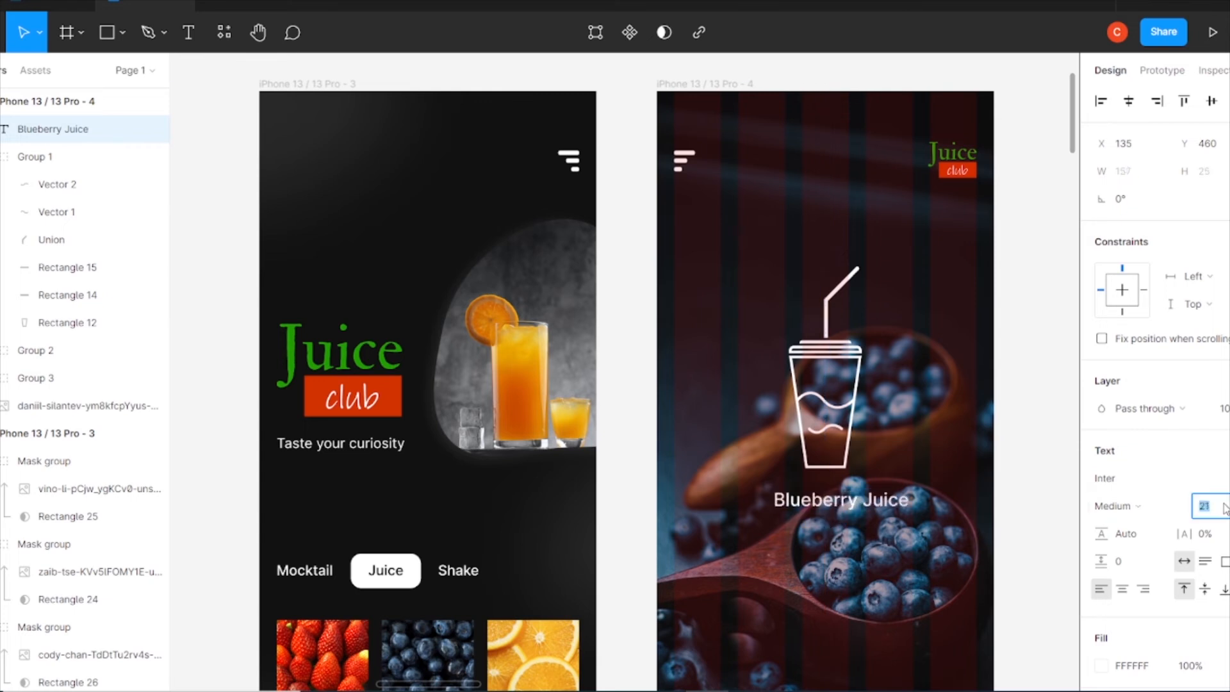
pyautogui.click(1115, 506)
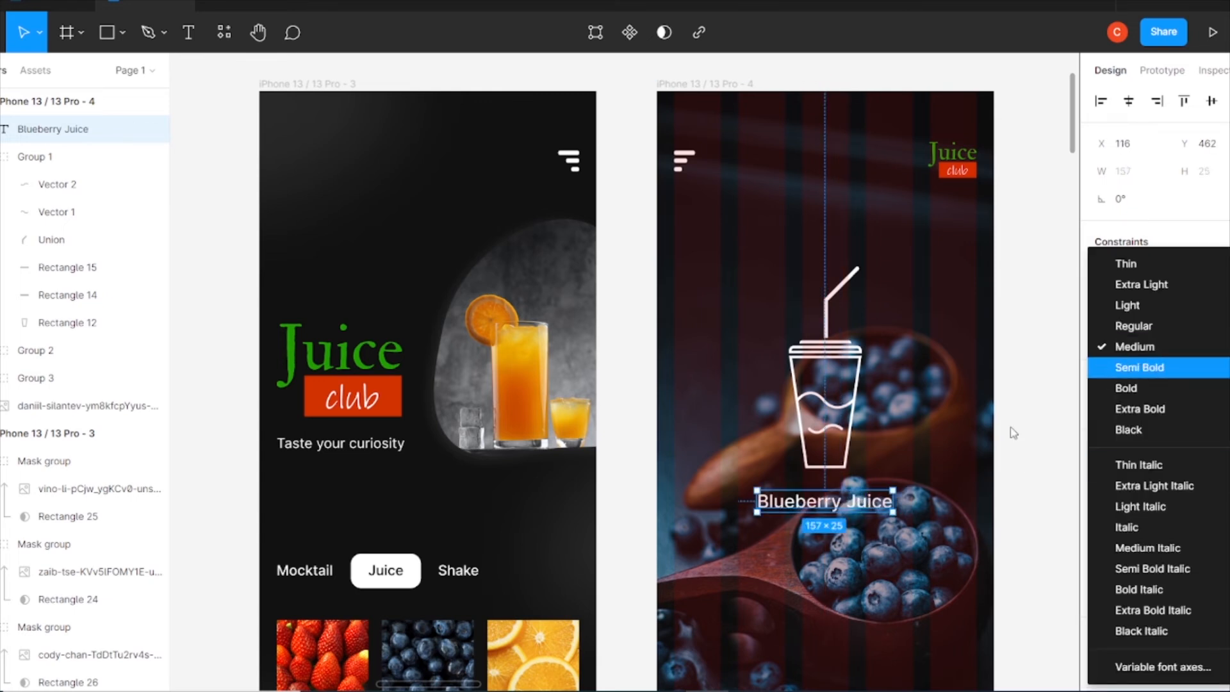
pyautogui.click(1141, 368)
pyautogui.click(1129, 101)
pyautogui.click(1037, 109)
# - Try the black (000000) overlay of the iPhone 13 / 13 Pro - 4 frame at 35% and 40% opacity
pyautogui.click(711, 84)
pyautogui.scroll(-3, 1136, 538)
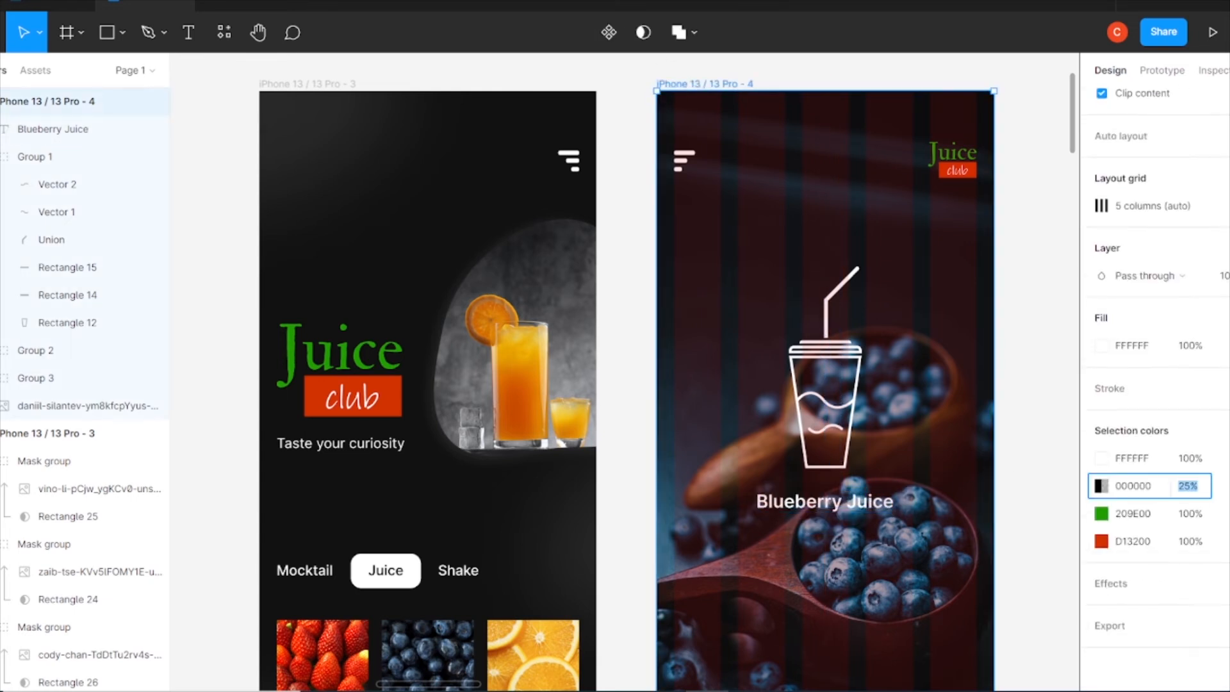
pyautogui.write('35')
pyautogui.press('Return')
pyautogui.click(1194, 487)
pyautogui.write('40')
pyautogui.press('Return')
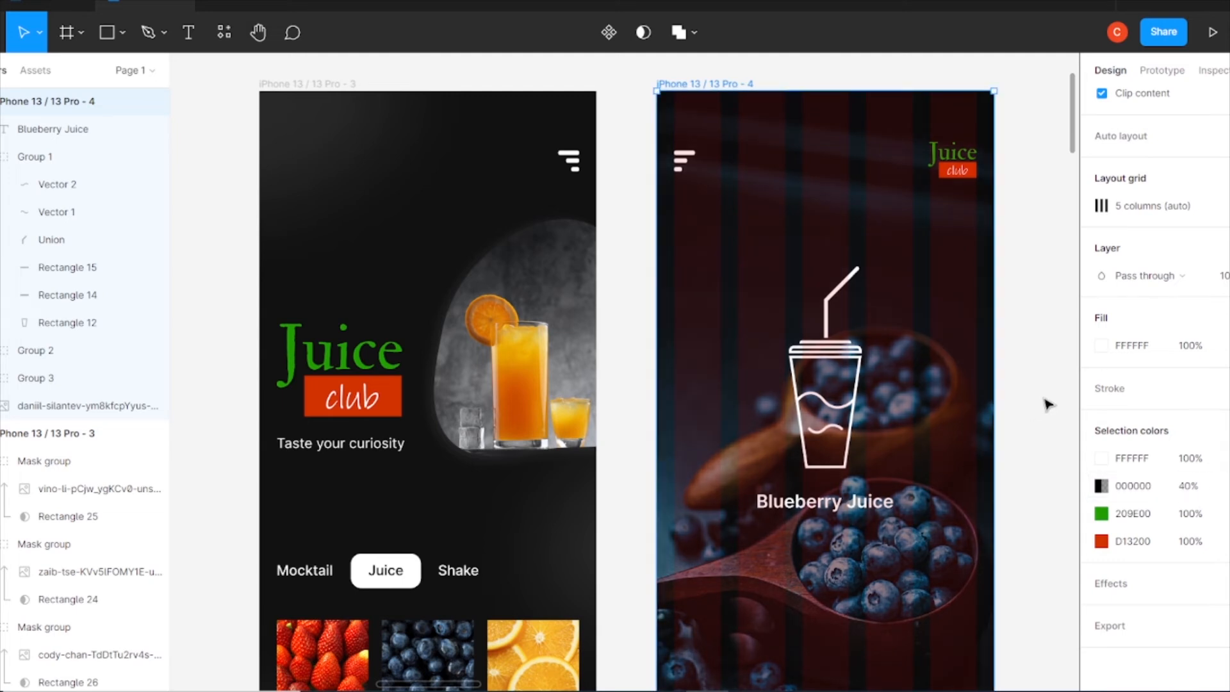
pyautogui.click(1044, 401)
# - Duplicate the Blueberry Juice title directly below itself and set the copy to size 16 Regular
pyautogui.click(825, 501)
pyautogui.click(1030, 400)
pyautogui.click(837, 506)
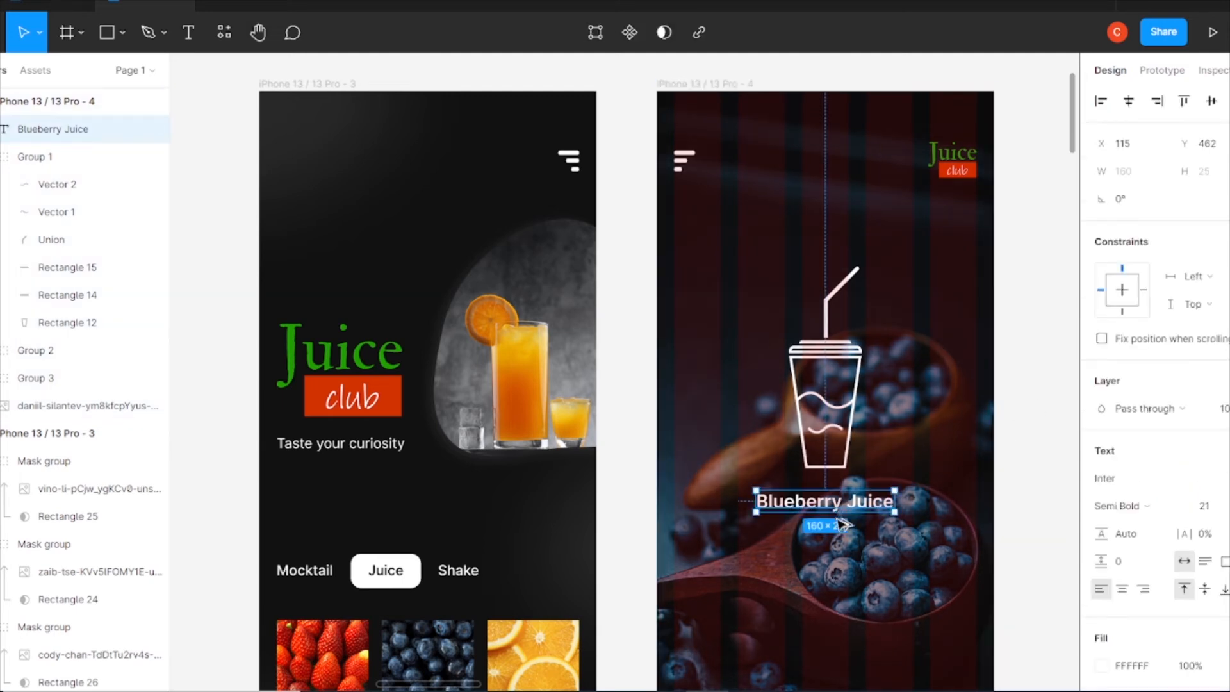
pyautogui.keyDown('alt'); pyautogui.moveTo(836, 507); pyautogui.dragTo(836, 541); pyautogui.keyUp('alt')
pyautogui.click(1135, 510)
pyautogui.click(1148, 350)
pyautogui.click(1132, 506)
pyautogui.click(1144, 329)
# - Replace the copy's text with "Relieve the tiredness of the day with blueberry juice." on two centred lines and centre it in the frame
pyautogui.doubleClick(855, 539)
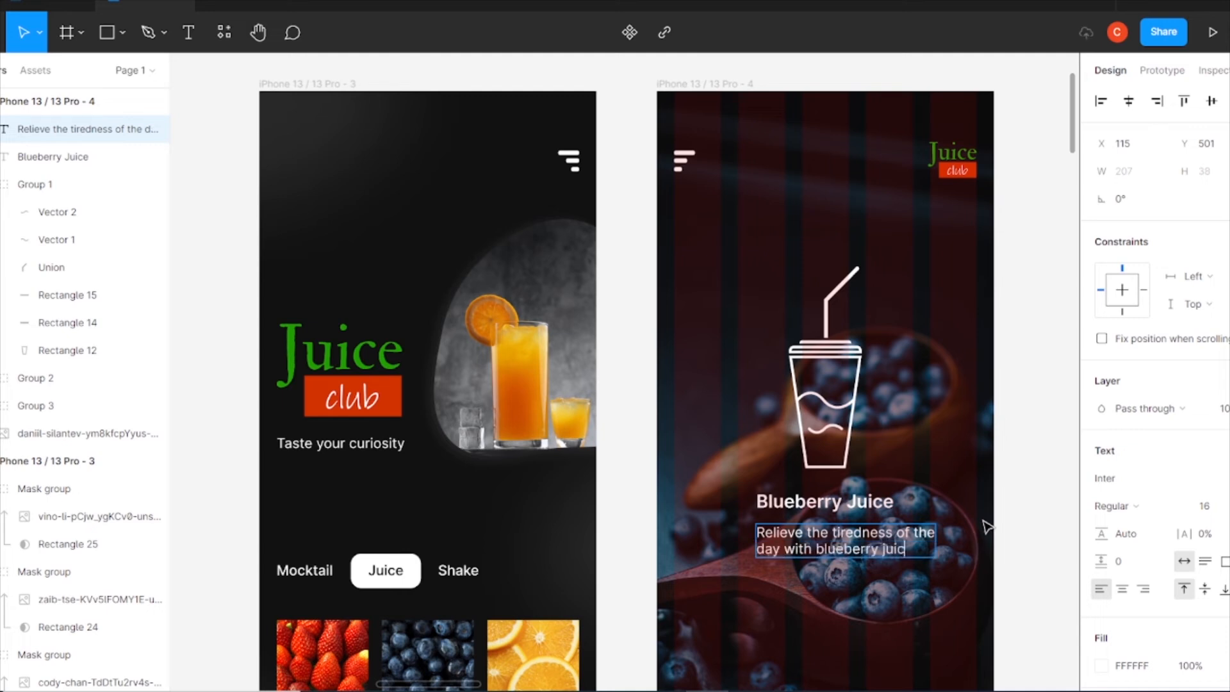
pyautogui.write('.')
pyautogui.press('Escape')
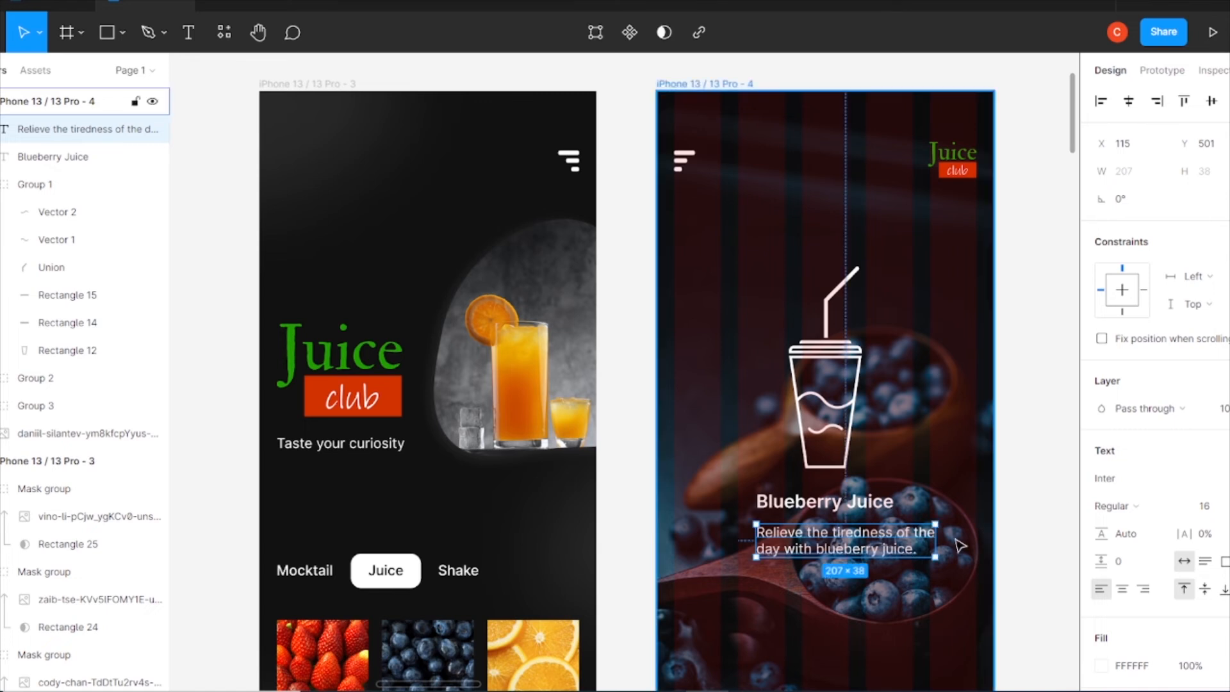
pyautogui.click(1129, 101)
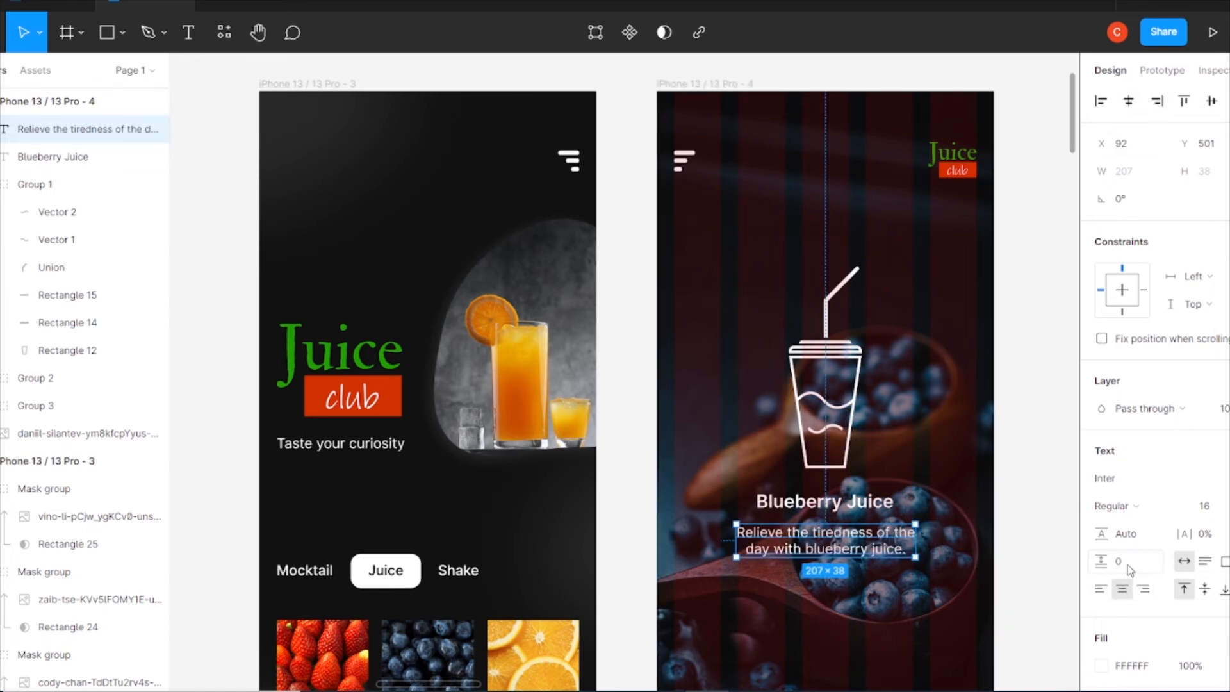
# - Set the black overlay's opacity in the iPhone 13 / 13 Pro - 4 frame to 50%
pyautogui.scroll(-3, 930, 474)
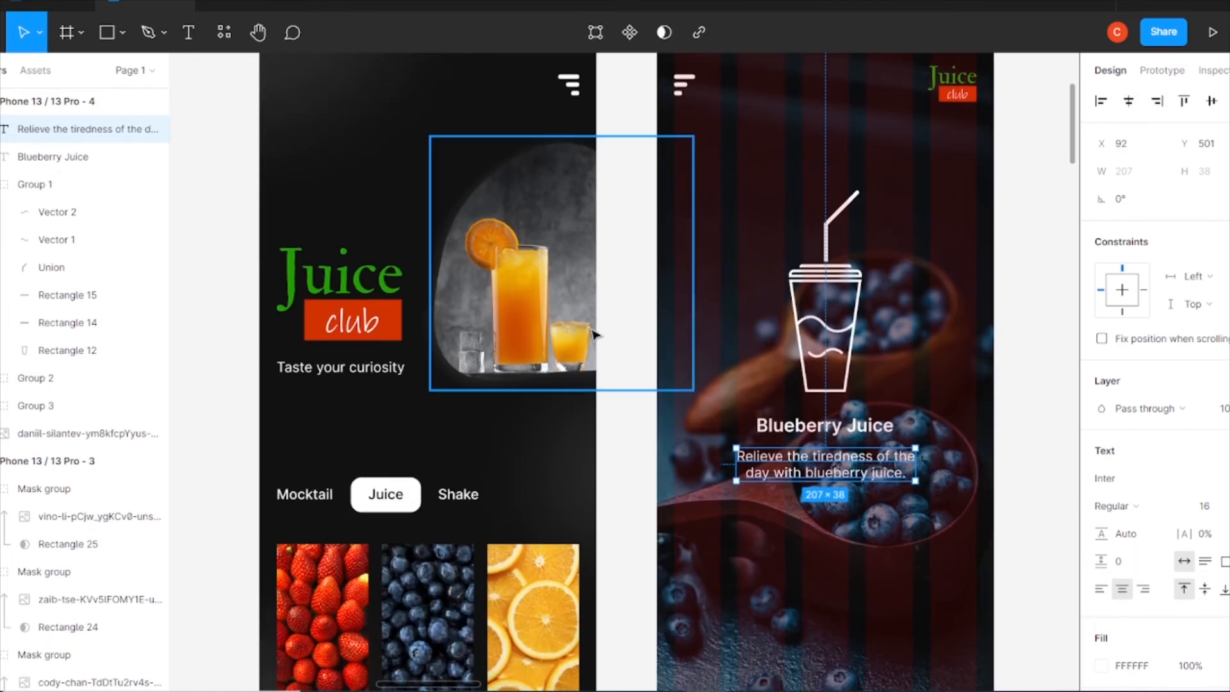
pyautogui.scroll(2, 884, 297)
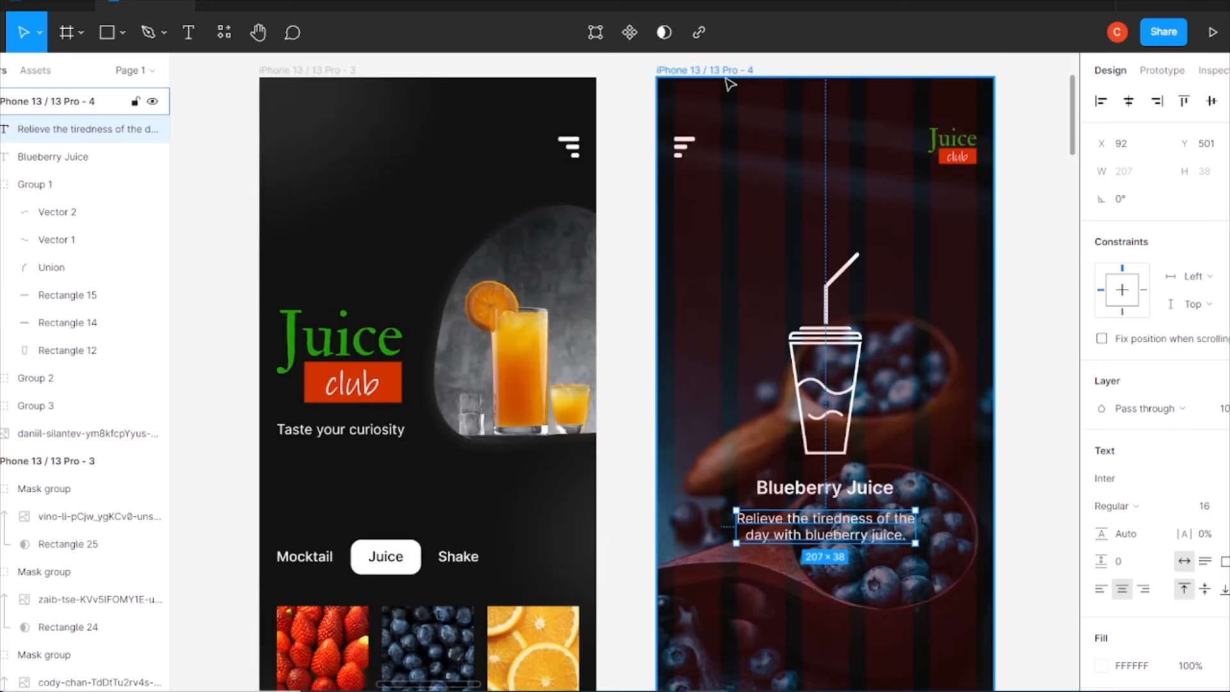
pyautogui.click(723, 108)
pyautogui.click(1197, 645)
pyautogui.write('50')
pyautogui.press('Return')
pyautogui.click(1060, 445)
# - Change the fill of the description text under Blueberry Juice to a light grey
pyautogui.click(858, 529)
pyautogui.scroll(-3, 1099, 498)
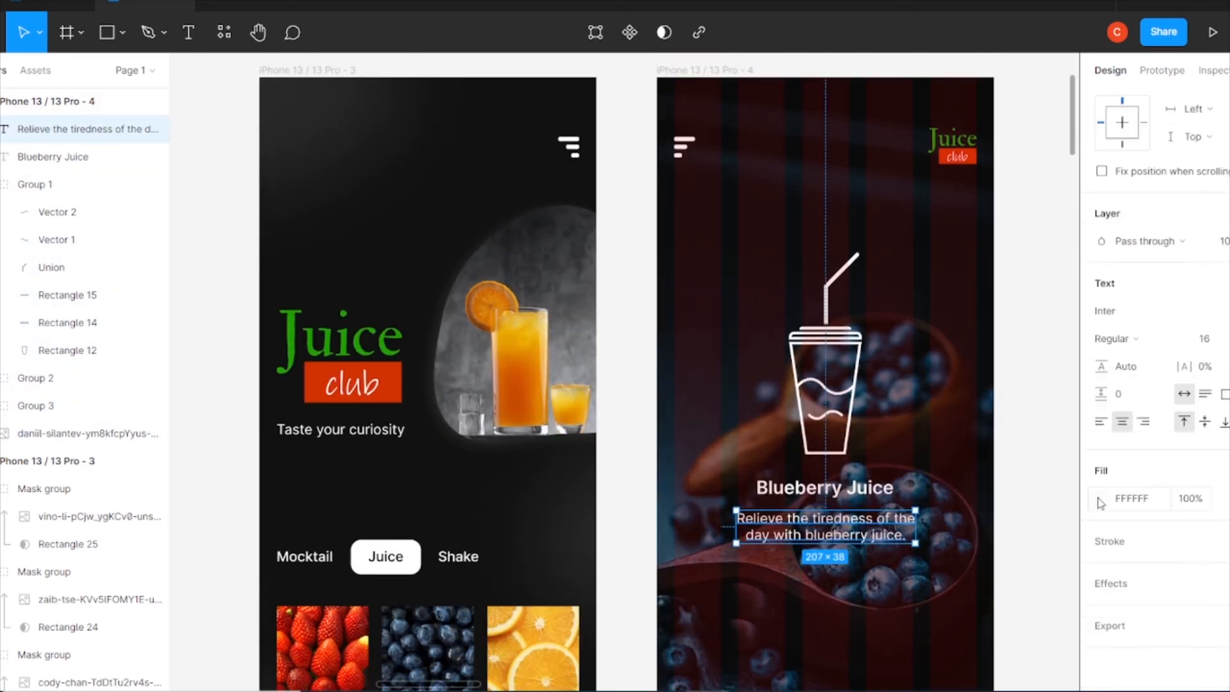
pyautogui.click(1100, 498)
pyautogui.click(873, 307)
pyautogui.moveTo(875, 332); pyautogui.dragTo(868, 289)
pyautogui.click(1064, 240)
# - Align the cup drawing, the Blueberry Juice title and the description on a shared horizontal centre
pyautogui.click(841, 410)
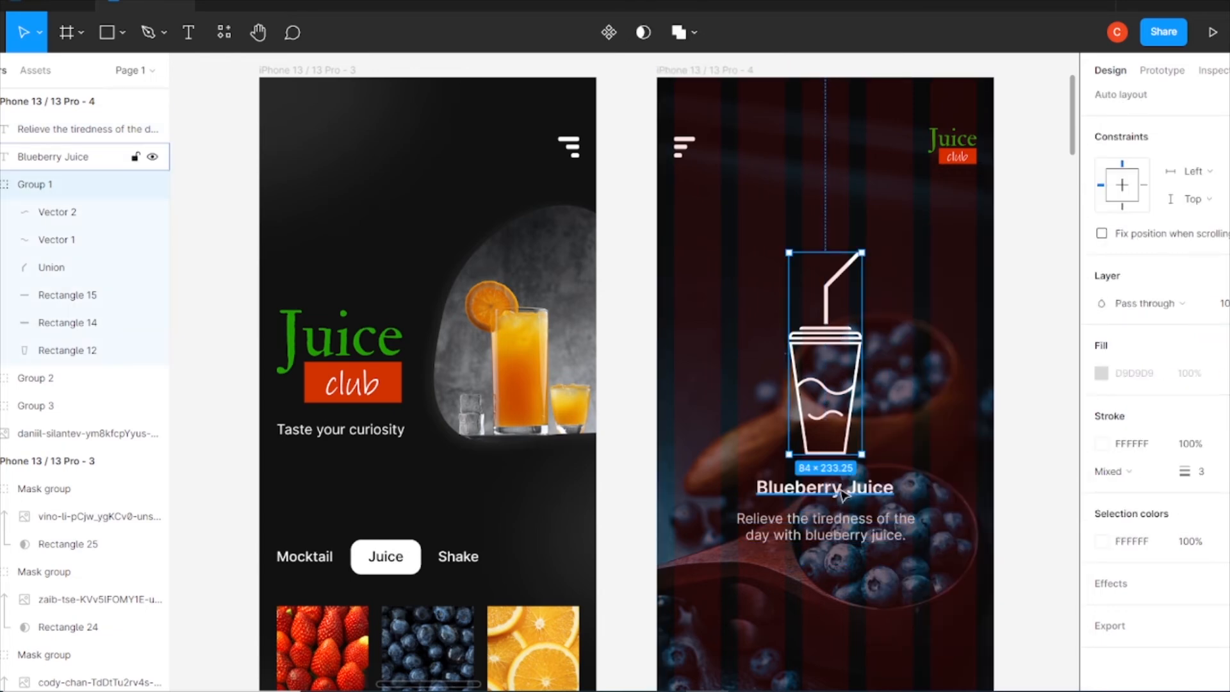
pyautogui.keyDown('shift'); pyautogui.click(844, 494); pyautogui.keyUp('shift')
pyautogui.keyDown('shift'); pyautogui.click(848, 522); pyautogui.keyUp('shift')
pyautogui.scroll(3, 1179, 108)
pyautogui.click(1130, 101)
pyautogui.moveTo(830, 341); pyautogui.dragTo(829, 341)
pyautogui.click(1000, 408)
# - Copy the Blueberry Juice title below the description, change it to "₹120/-" at size 21 and centre it in the frame
pyautogui.scroll(-3, 993, 414)
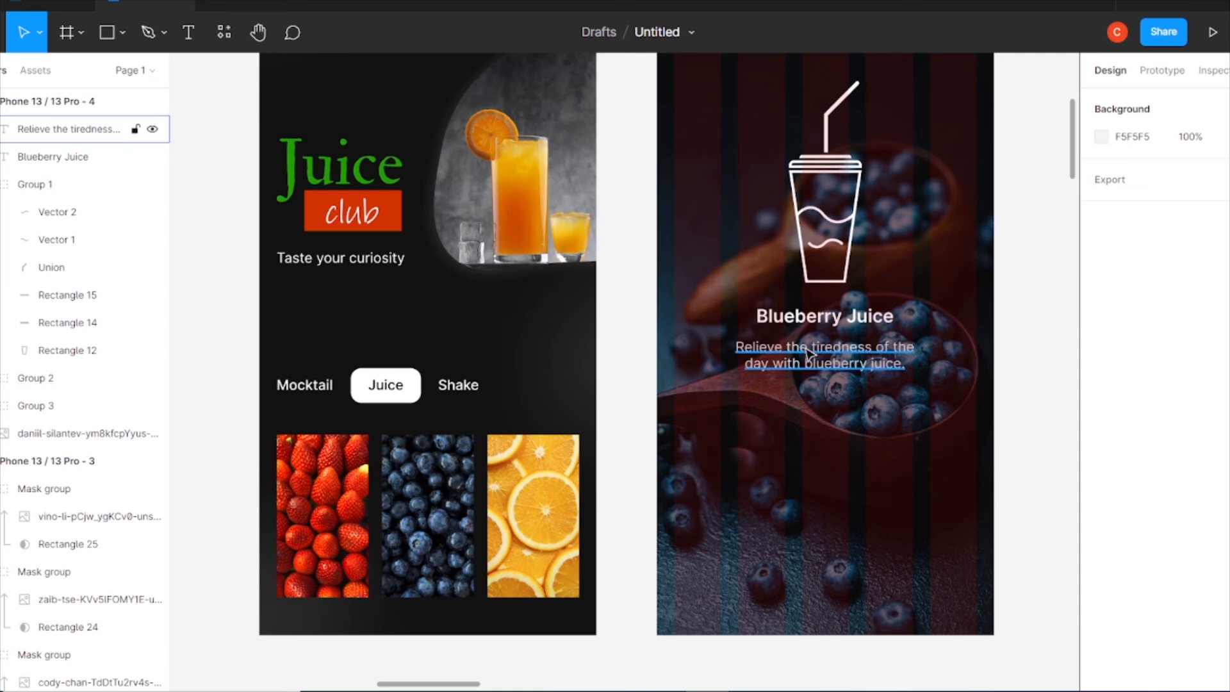
pyautogui.click(827, 354)
pyautogui.click(1054, 341)
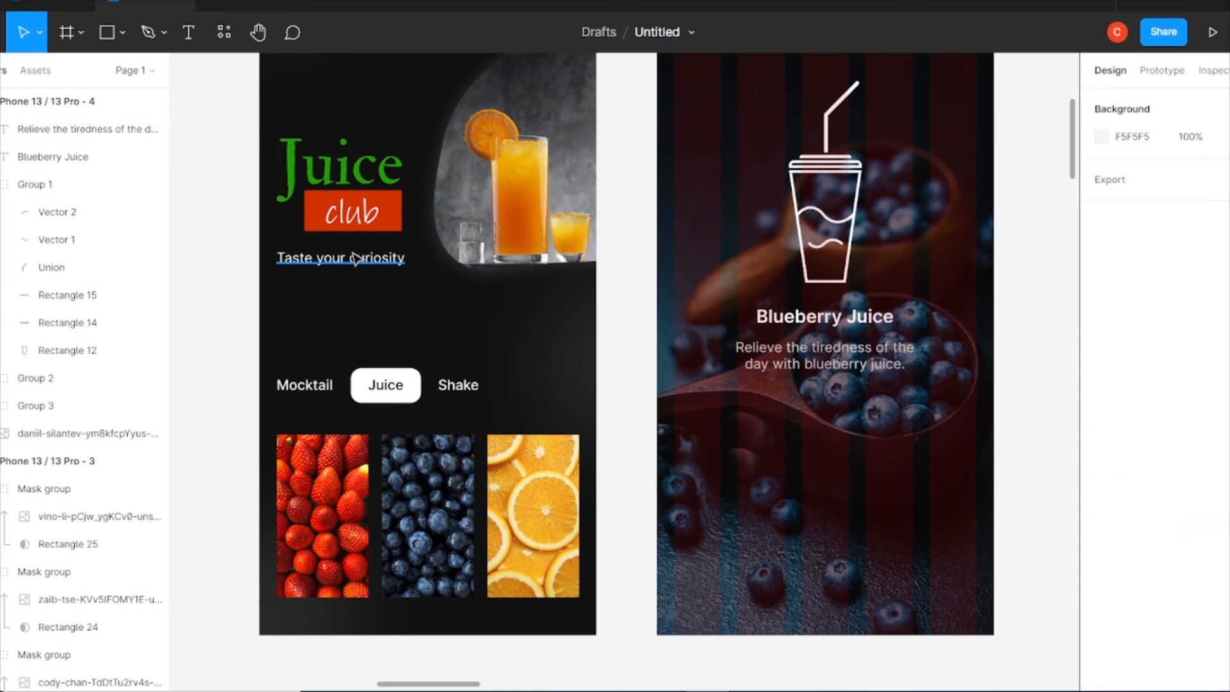
pyautogui.keyDown('alt'); pyautogui.moveTo(855, 321); pyautogui.dragTo(867, 410); pyautogui.keyUp('alt')
pyautogui.doubleClick(867, 410)
pyautogui.write('₹120/-')
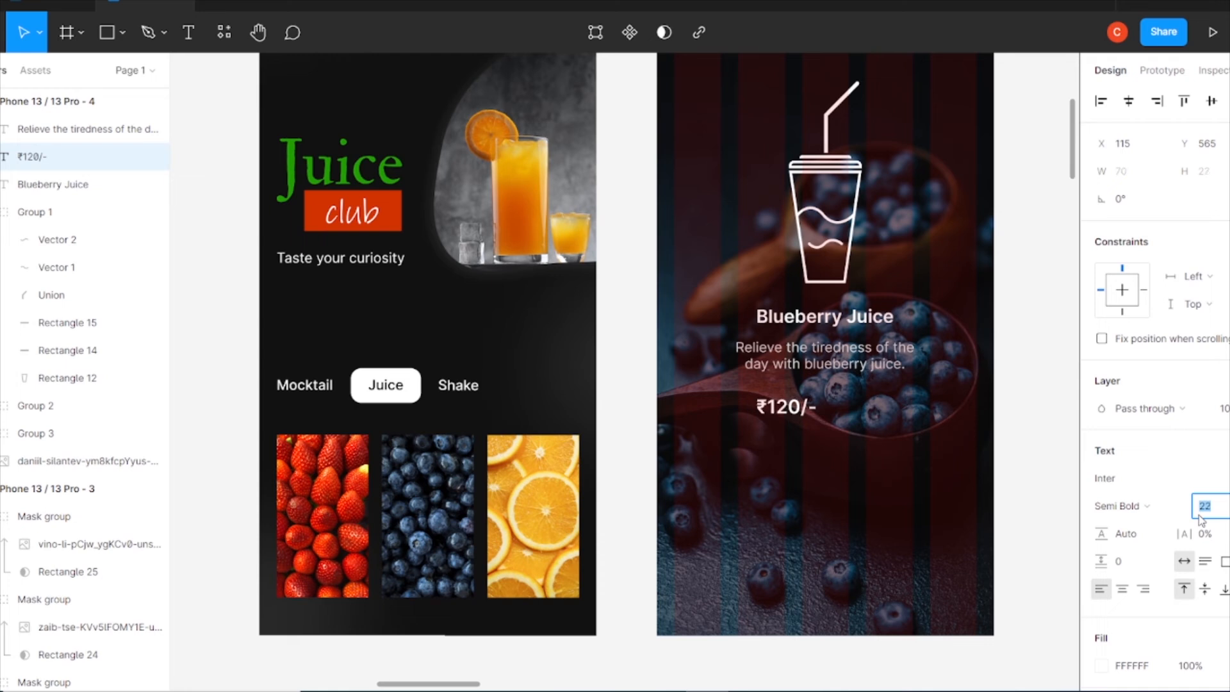
pyautogui.moveTo(788, 413); pyautogui.dragTo(825, 412)
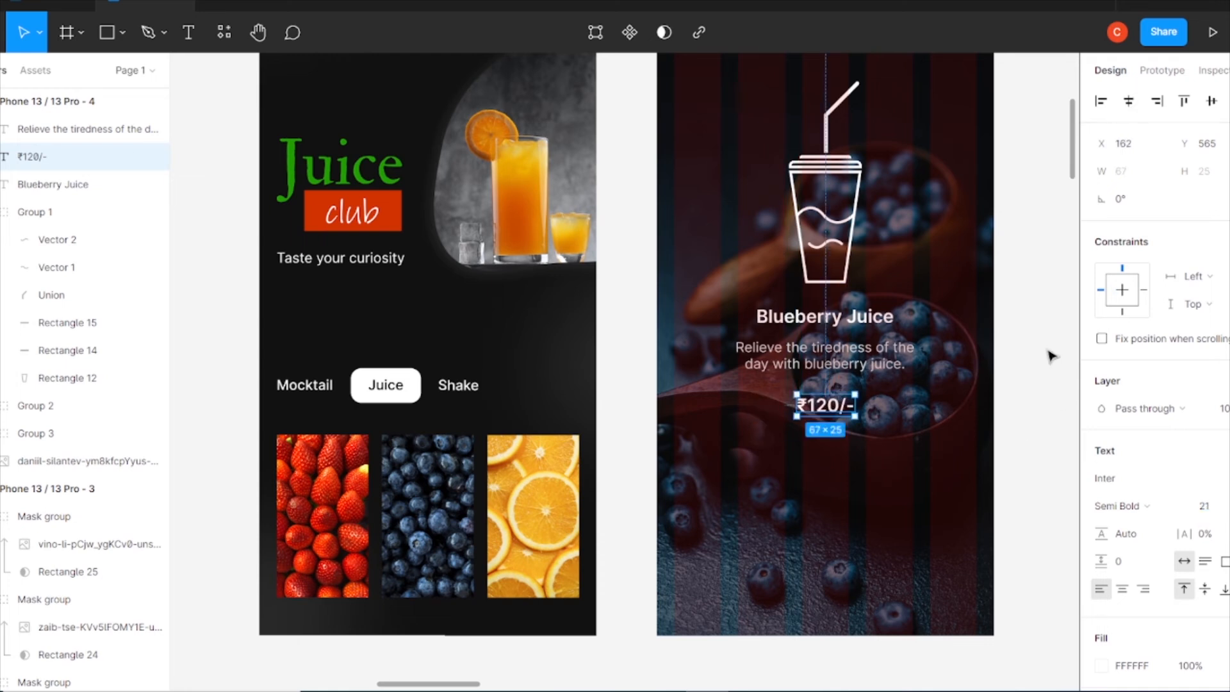
pyautogui.click(1016, 228)
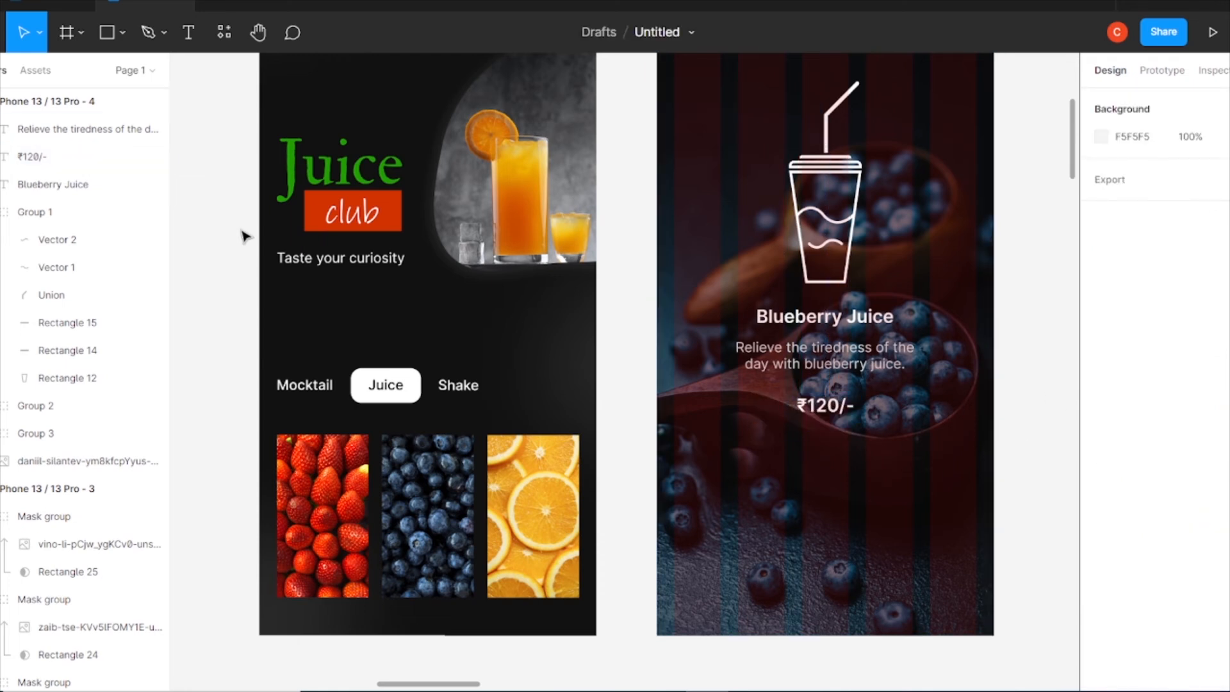
# - Draw a button rectangle about 150 × 30 below the ₹120/- price
pyautogui.press('r')
pyautogui.moveTo(776, 473); pyautogui.dragTo(875, 498)
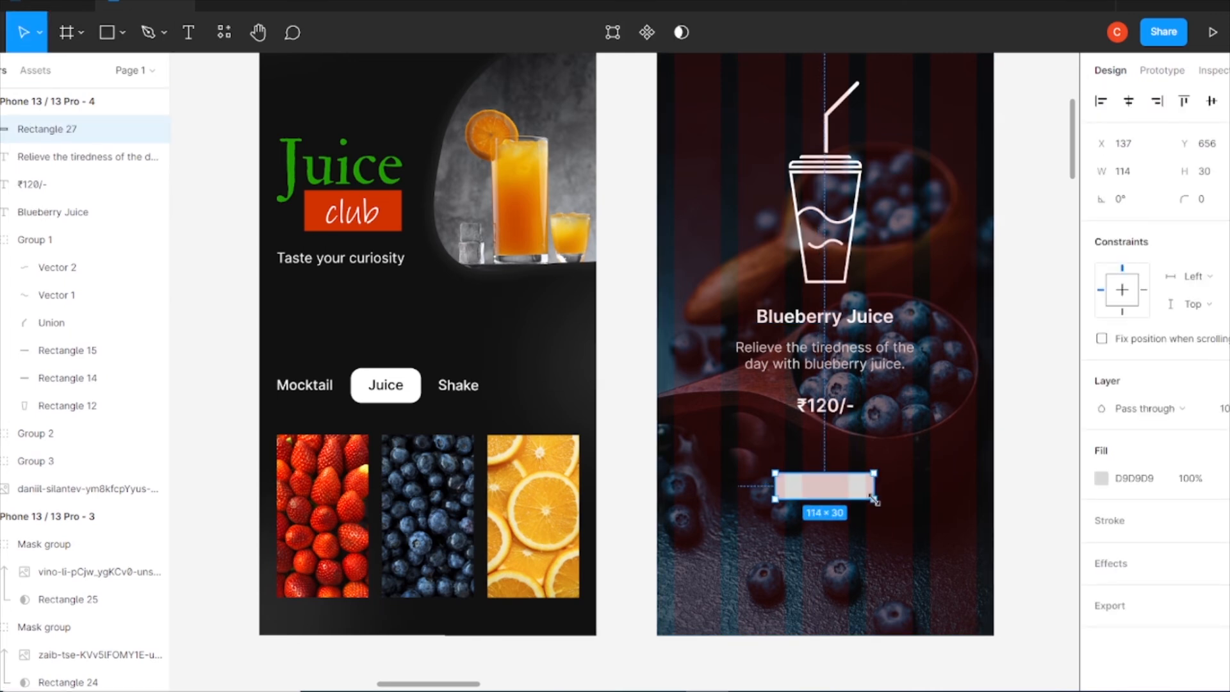
pyautogui.moveTo(874, 485); pyautogui.dragTo(905, 485)
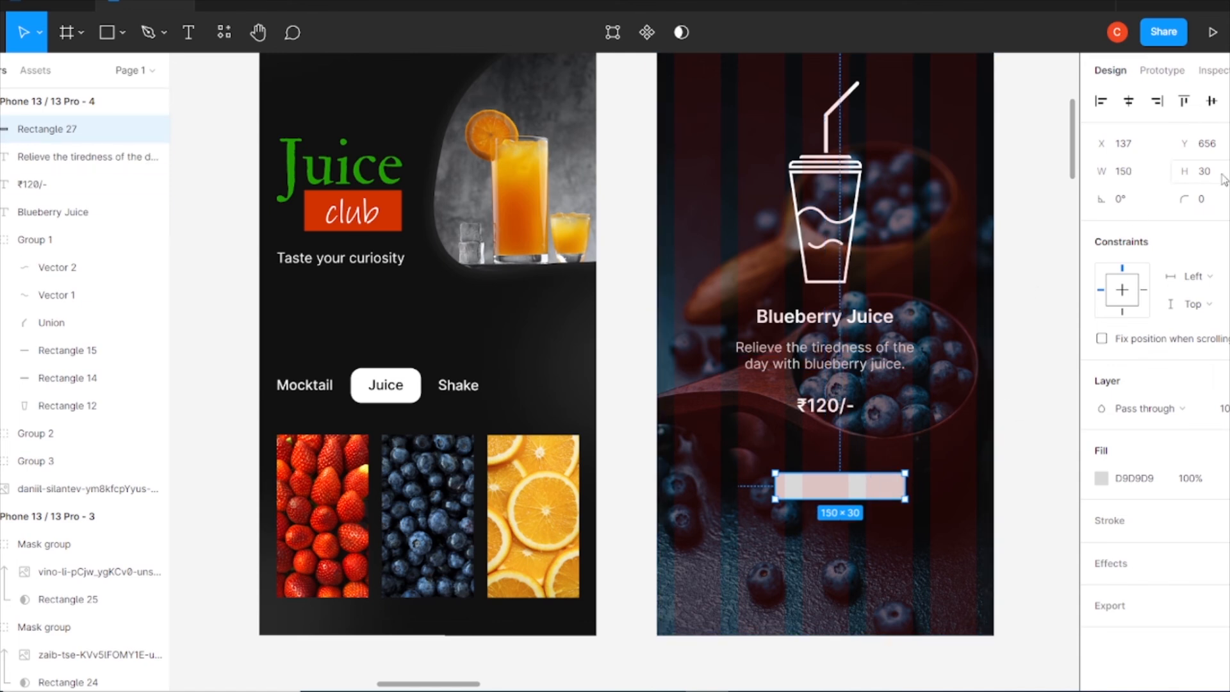
# - Try a width of 64 on the button rectangle
pyautogui.click(1152, 175)
pyautogui.write('64')
pyautogui.press('Return')
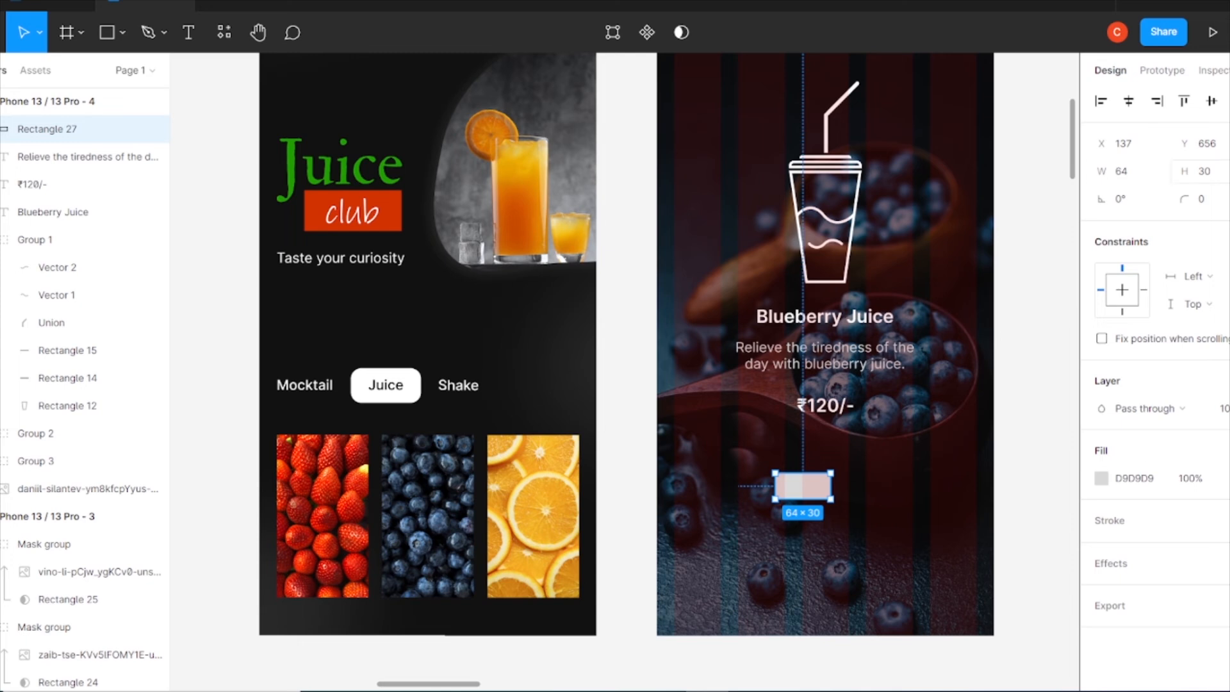
# - Resize the button rectangle to 150 × 56, centred under the price, and round its corners with radius 12
pyautogui.click(1205, 172)
pyautogui.write('56')
pyautogui.press('Return')
pyautogui.moveTo(832, 498); pyautogui.dragTo(865, 487)
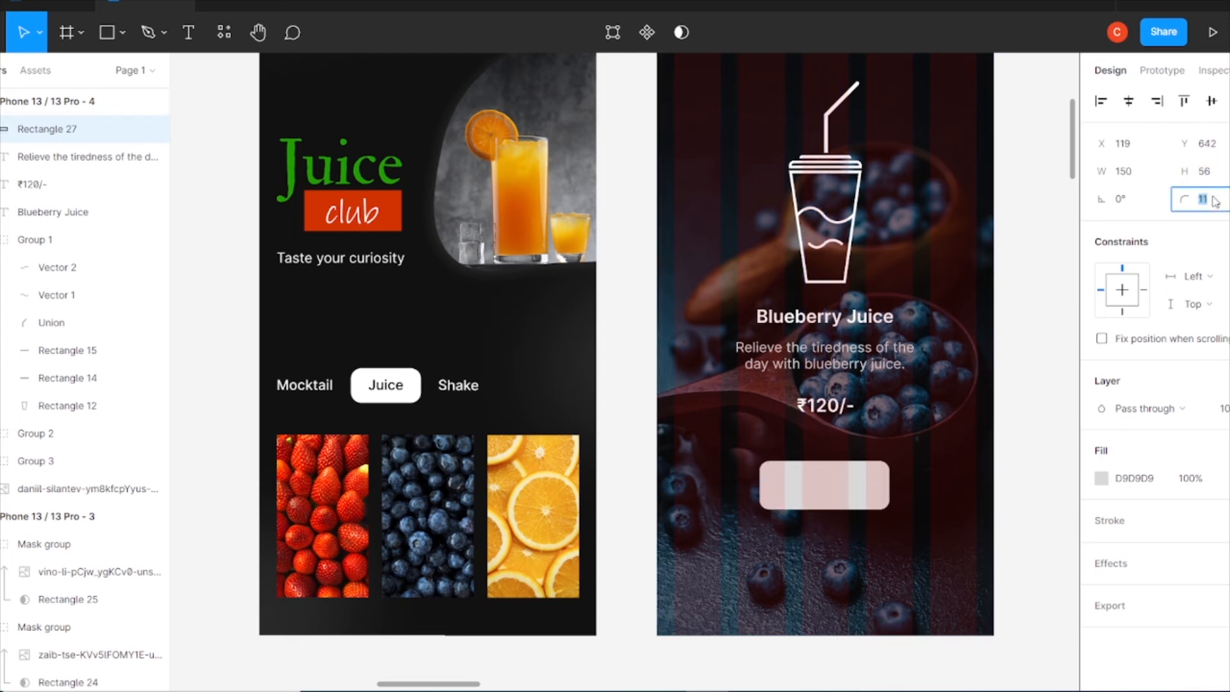
pyautogui.write('12')
pyautogui.press('Return')
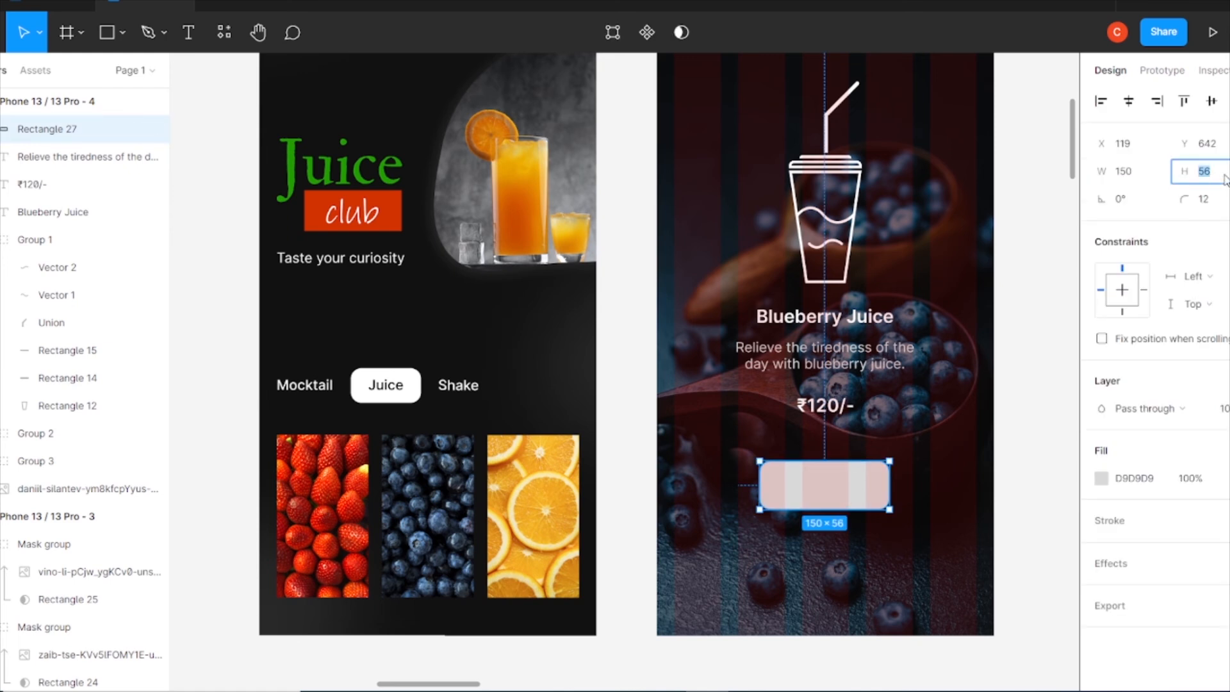
# - Reduce the button rectangle's height to 48 and add an "ORDER NOW" label below it from a copy of the Blueberry Juice title
pyautogui.click(867, 322)
pyautogui.moveTo(867, 322); pyautogui.dragTo(869, 555)
pyautogui.doubleClick(869, 554)
pyautogui.press('BackSpace')
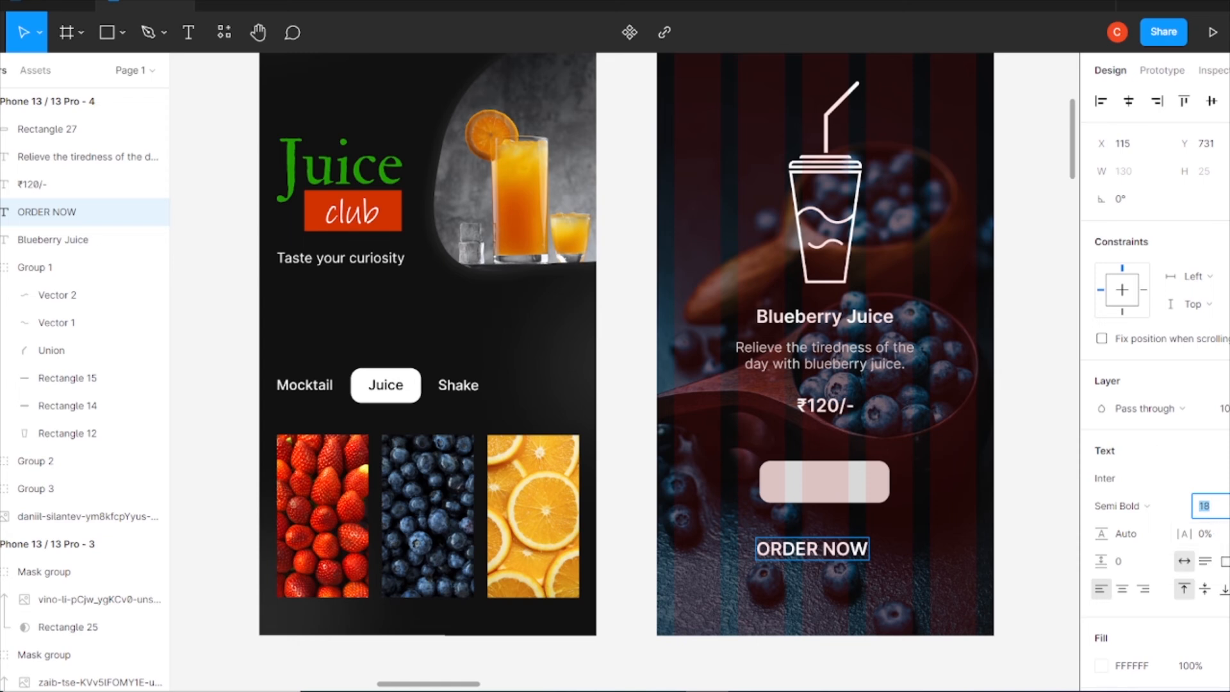
# - Set the ORDER NOW text's font size to 18 and move it closer beneath the button rectangle
pyautogui.click(961, 506)
pyautogui.moveTo(813, 549); pyautogui.dragTo(824, 544)
pyautogui.click(1223, 507)
pyautogui.write('18')
pyautogui.press('Return')
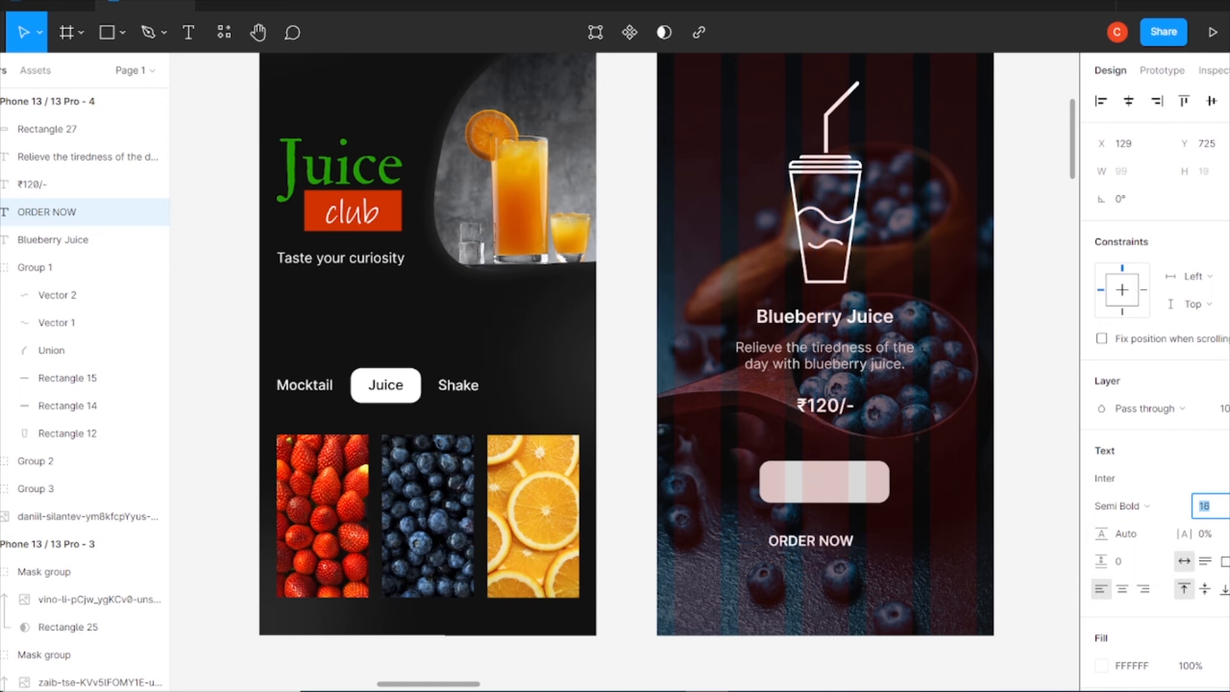
pyautogui.click(826, 490)
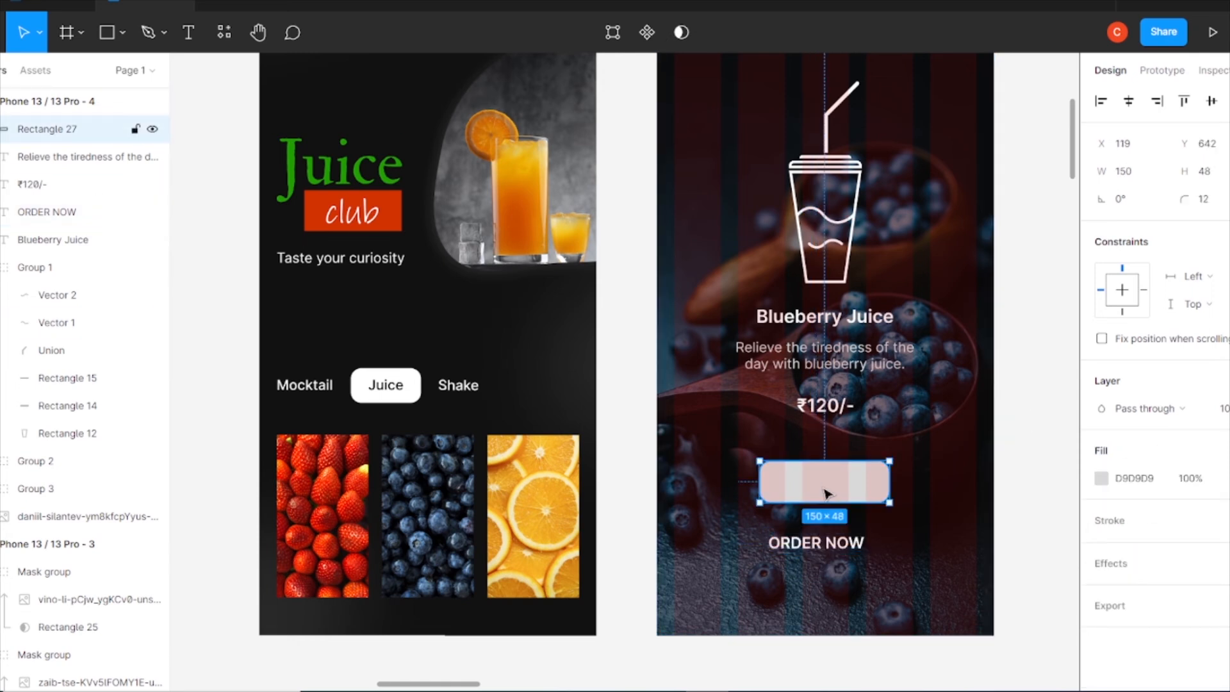
pyautogui.moveTo(802, 546)
pyautogui.mouseDown()
pyautogui.moveTo(832, 502)
pyautogui.moveTo(816, 532)
pyautogui.mouseUp()
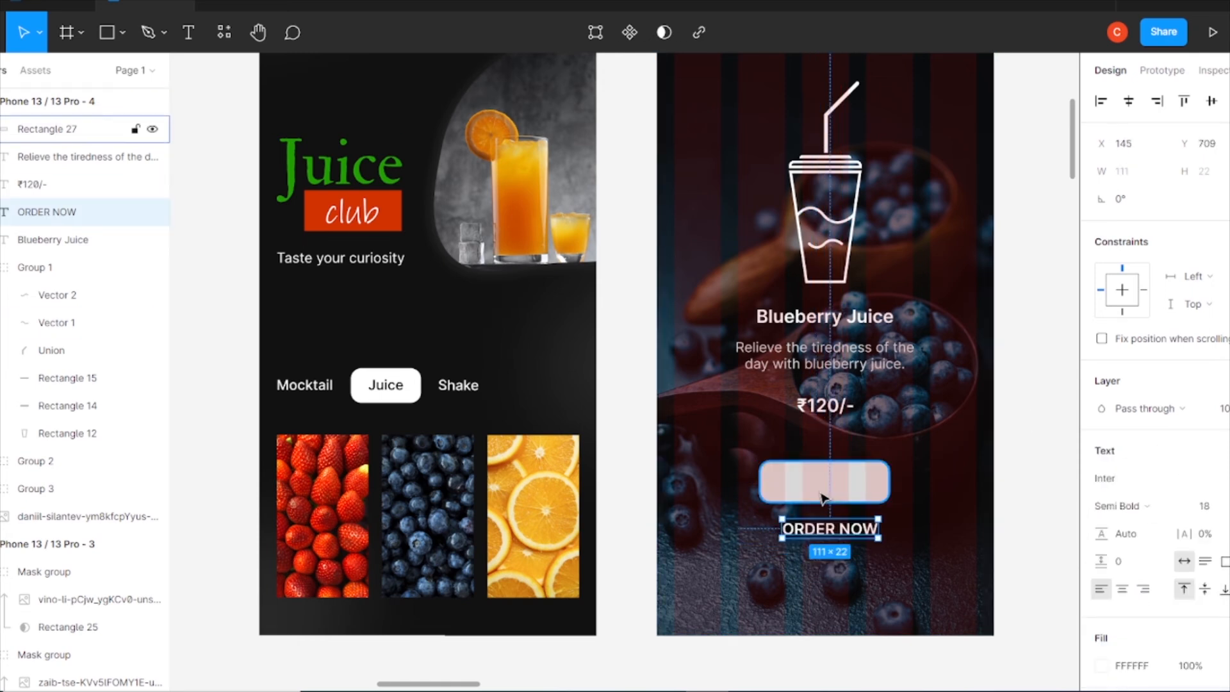
# - Bring the ORDER NOW label in front of the button rectangle and centre it on the button
pyautogui.rightClick(814, 488)
pyautogui.click(879, 338)
pyautogui.hotkey('ctrl', 'z')
pyautogui.rightClick(824, 531)
pyautogui.click(884, 319)
pyautogui.click(1013, 448)
pyautogui.moveTo(824, 531); pyautogui.dragTo(819, 484)
pyautogui.click(947, 488)
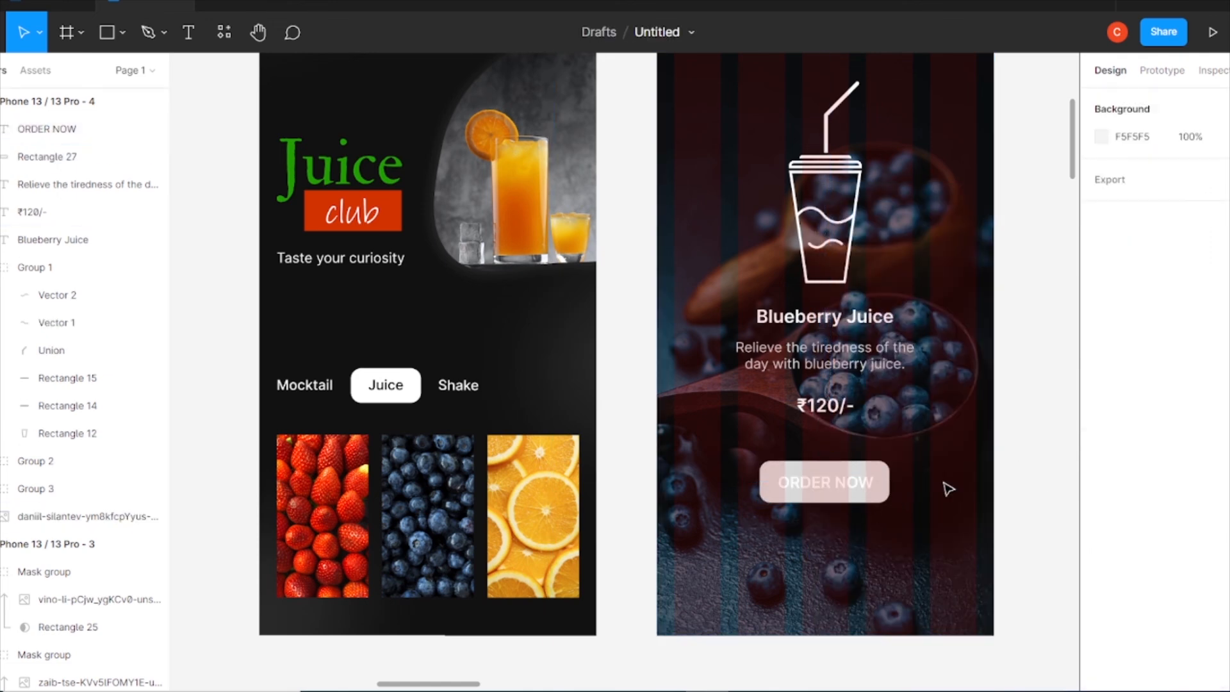
# - Set the button rectangle's height to 40
pyautogui.click(882, 492)
pyautogui.keyDown('shift'); pyautogui.click(852, 482); pyautogui.keyUp('shift')
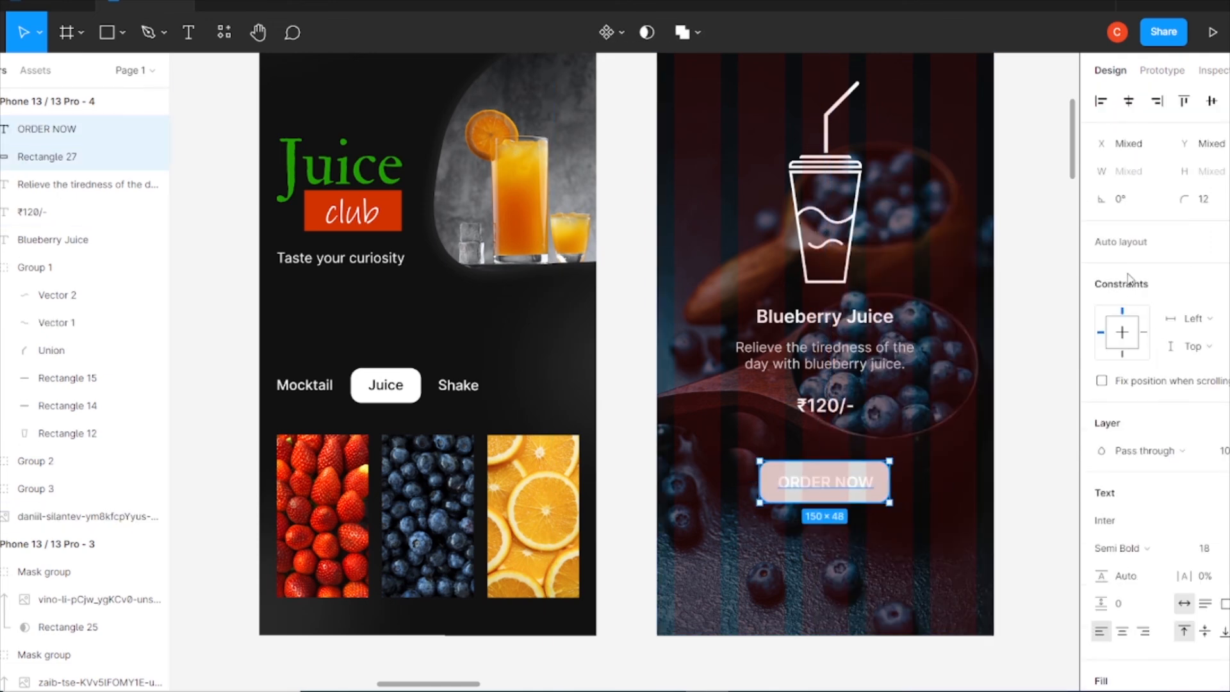
pyautogui.click(1054, 487)
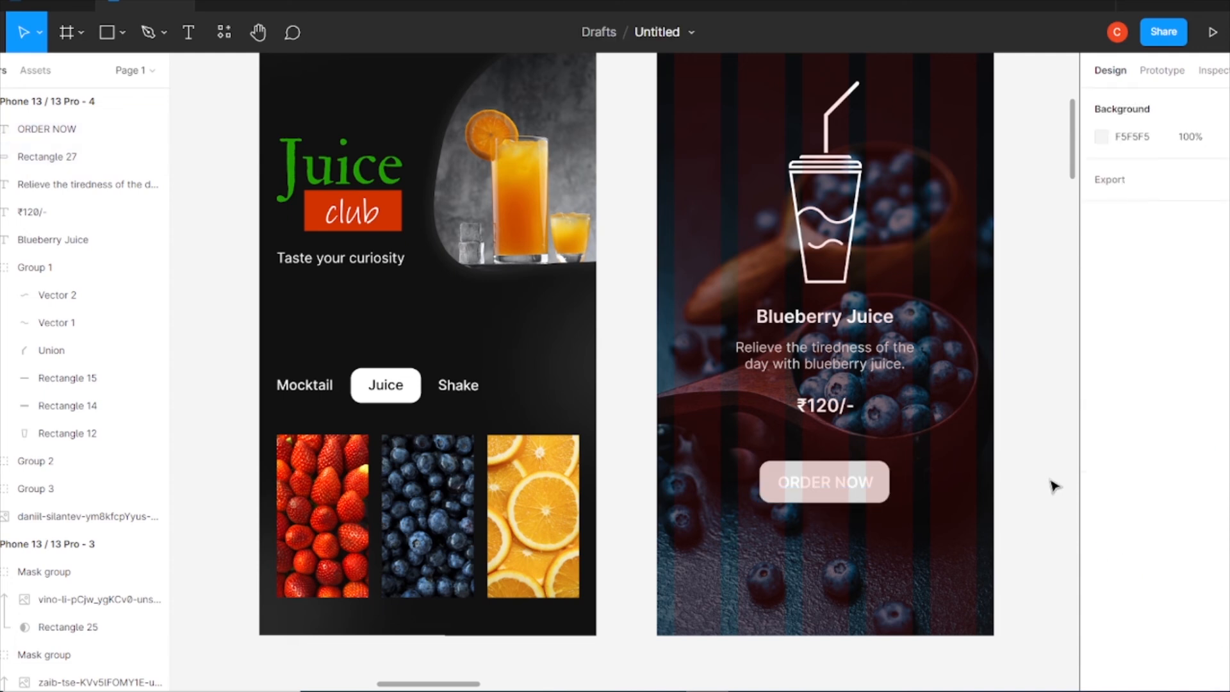
pyautogui.click(878, 490)
pyautogui.write('40')
pyautogui.press('Return')
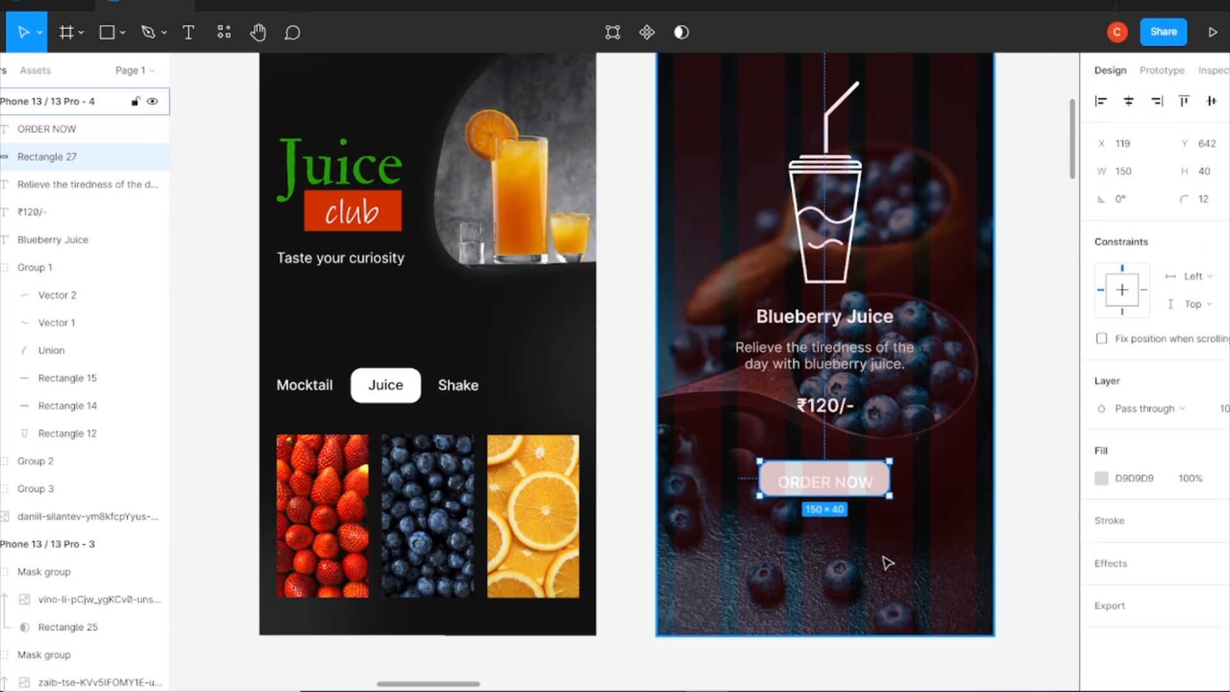
# - Reduce the ORDER NOW label's font size to 16
pyautogui.click(862, 484)
pyautogui.click(1219, 509)
pyautogui.write('16')
pyautogui.press('Return')
pyautogui.click(1038, 475)
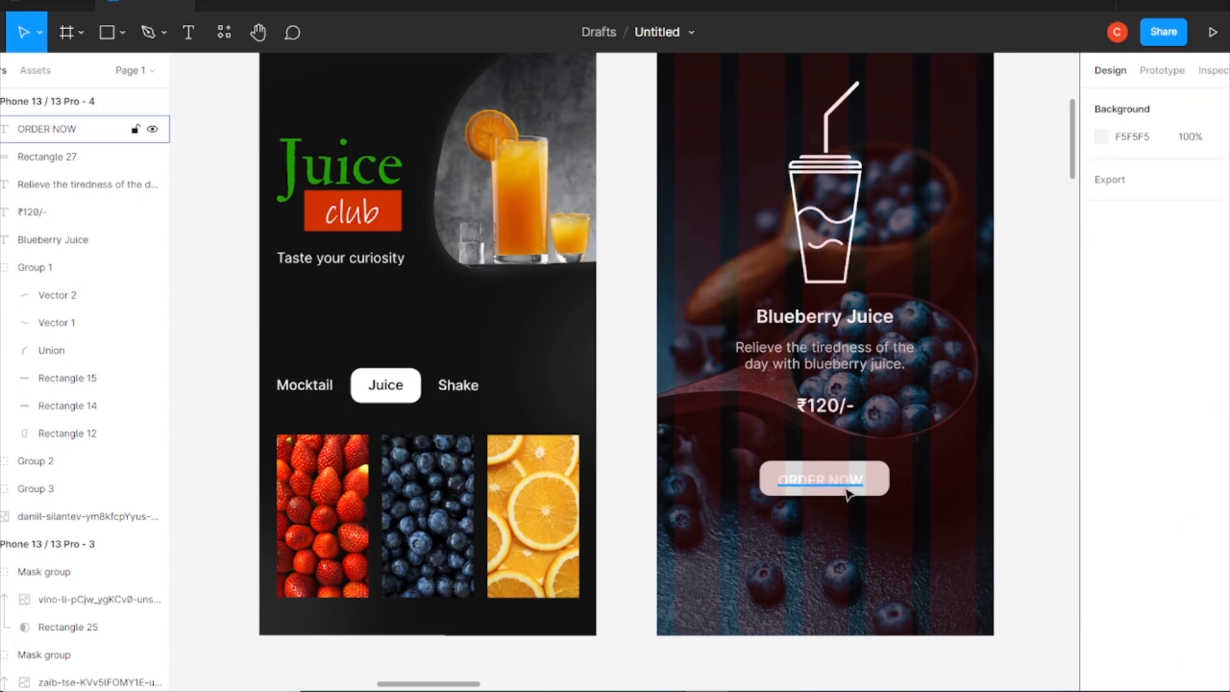
# - Draw a vertical spacer rectangle beside the button, place it at the button's right end and set its width to 20
pyautogui.hotkey('ctrl', '+')
pyautogui.moveTo(1026, 450); pyautogui.dragTo(804, 360)
pyautogui.click(106, 33)
pyautogui.moveTo(662, 431)
pyautogui.mouseDown()
pyautogui.moveTo(689, 557)
pyautogui.moveTo(609, 560)
pyautogui.mouseUp()
pyautogui.moveTo(606, 506); pyautogui.dragTo(908, 491)
pyautogui.click(1151, 172)
pyautogui.write('20')
pyautogui.press('Return')
# - Narrow the button to 140 wide using the spacer as side padding around the label, and delete the spacer
pyautogui.click(748, 496)
pyautogui.click(688, 504)
pyautogui.click(923, 496)
pyautogui.click(901, 448)
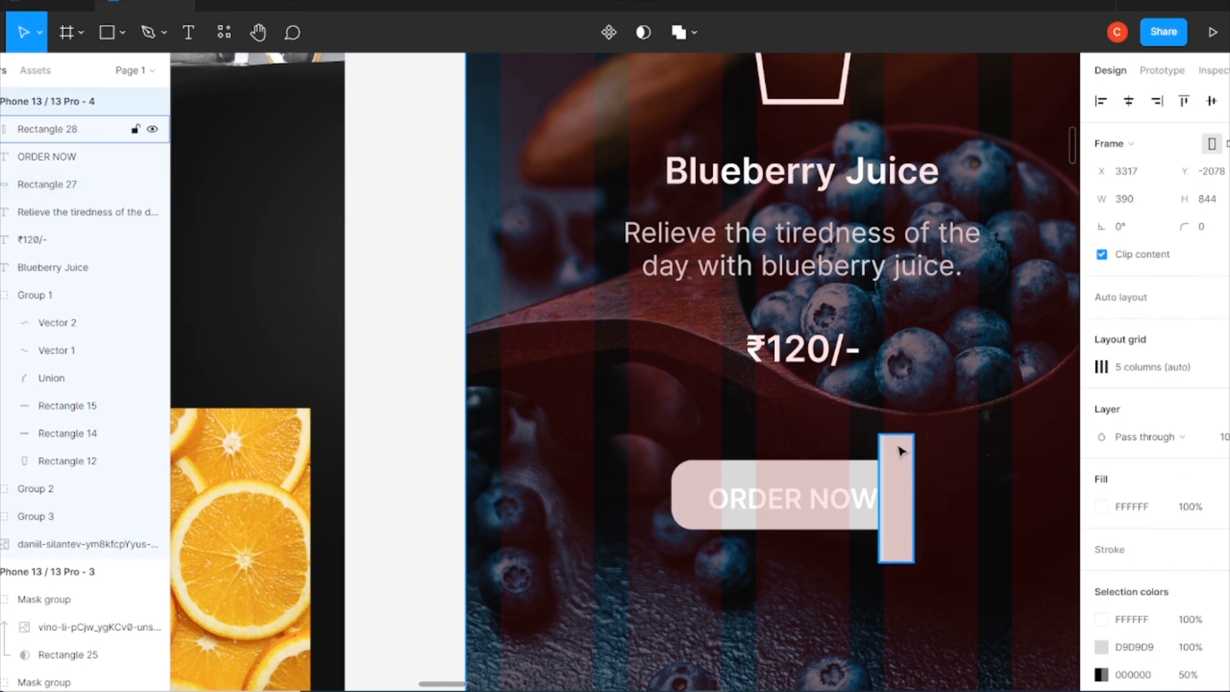
pyautogui.moveTo(900, 448); pyautogui.dragTo(1002, 459)
pyautogui.click(900, 516)
pyautogui.click(908, 500)
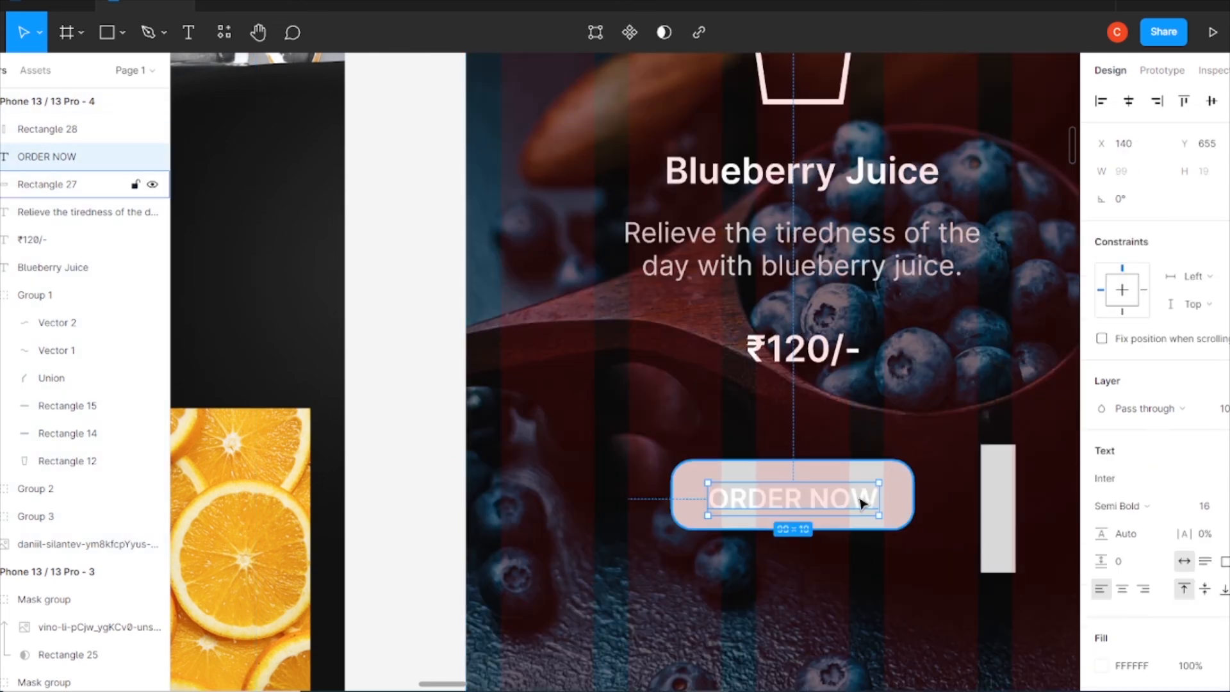
pyautogui.click(1000, 511)
pyautogui.press('Delete')
# - Try 121212 and the document's green as the ORDER NOW label's text colour
pyautogui.press('-')
pyautogui.scroll(3, 929, 509)
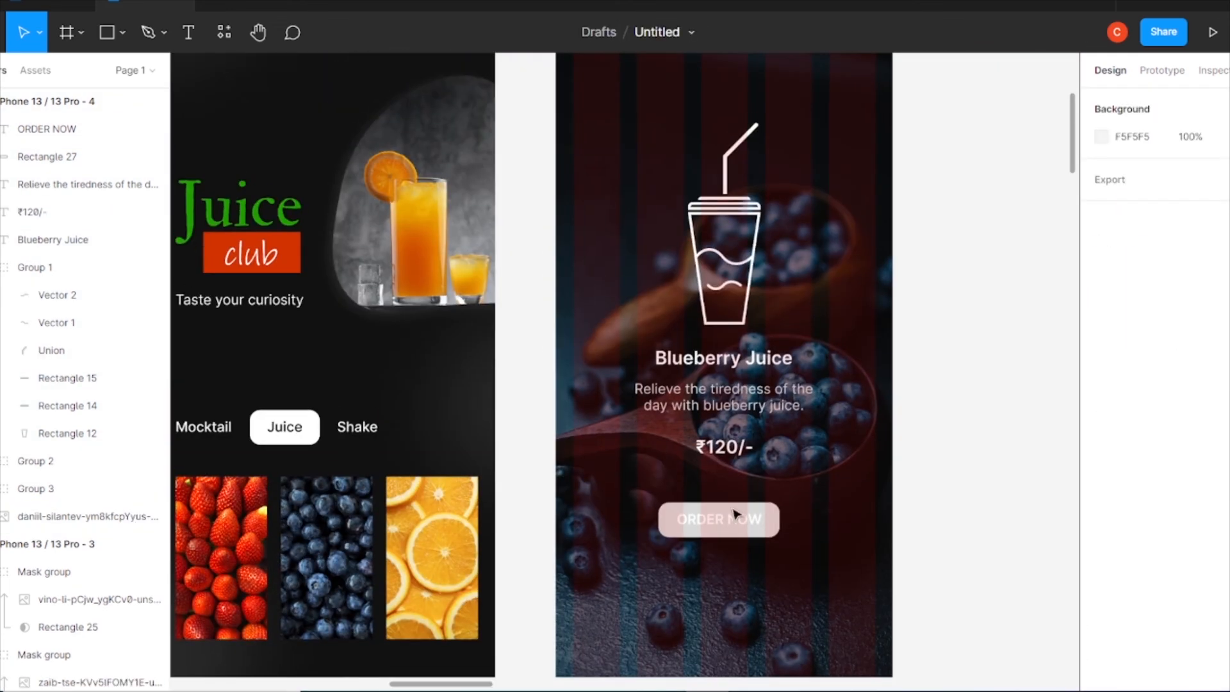
pyautogui.click(719, 519)
pyautogui.click(1103, 666)
pyautogui.click(937, 627)
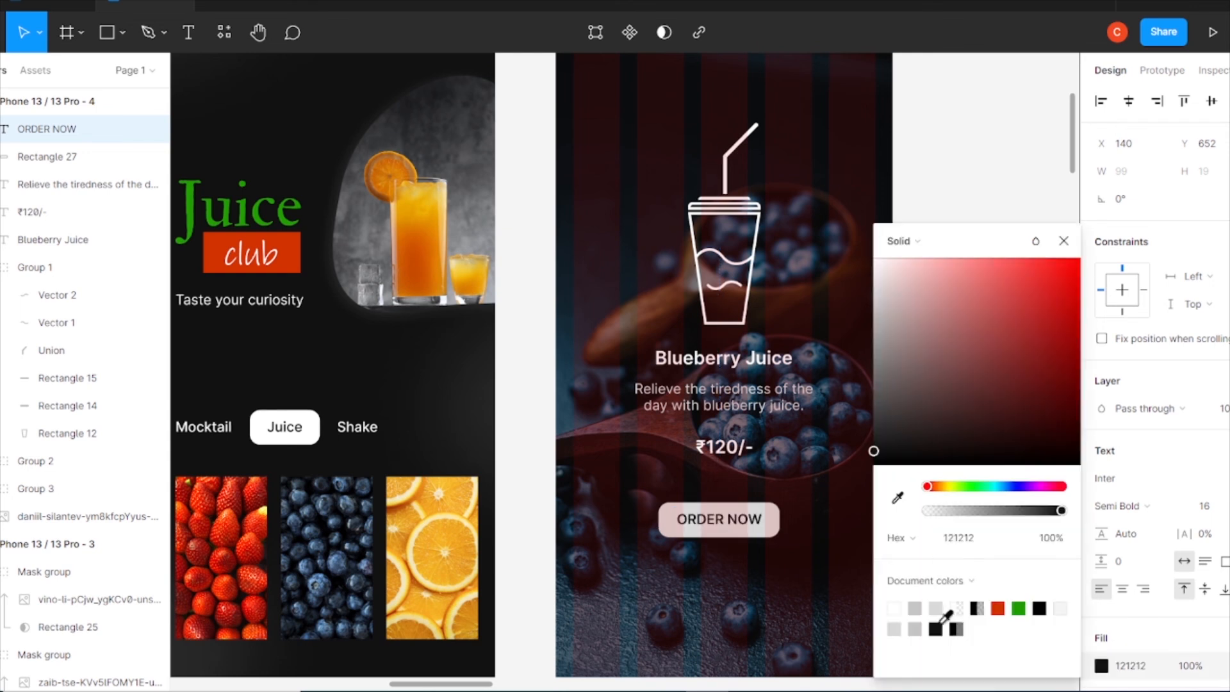
pyautogui.click(1019, 608)
pyautogui.click(1064, 242)
pyautogui.click(964, 340)
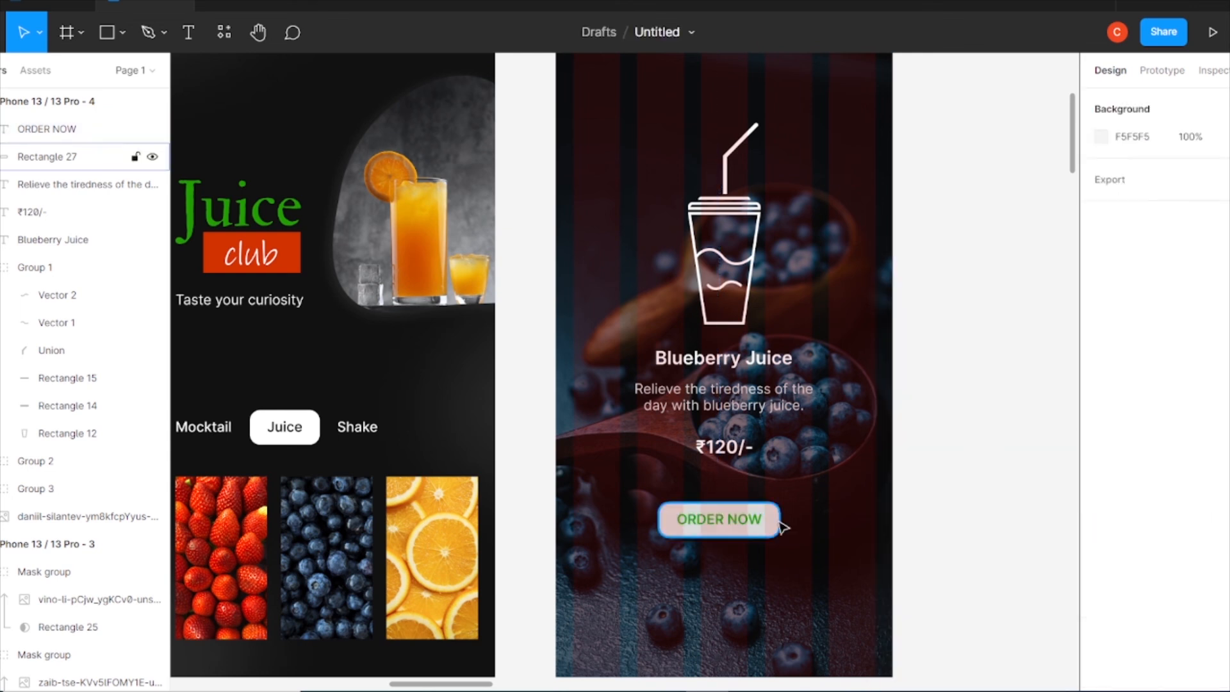
# - Add a Background blur of 15 to the button rectangle and make its D9D9D9 fill mostly transparent
pyautogui.click(777, 523)
pyautogui.click(1222, 564)
pyautogui.click(1197, 591)
pyautogui.click(1199, 633)
pyautogui.click(1191, 478)
pyautogui.write('20')
pyautogui.click(1102, 591)
pyautogui.click(939, 633)
pyautogui.click(1186, 482)
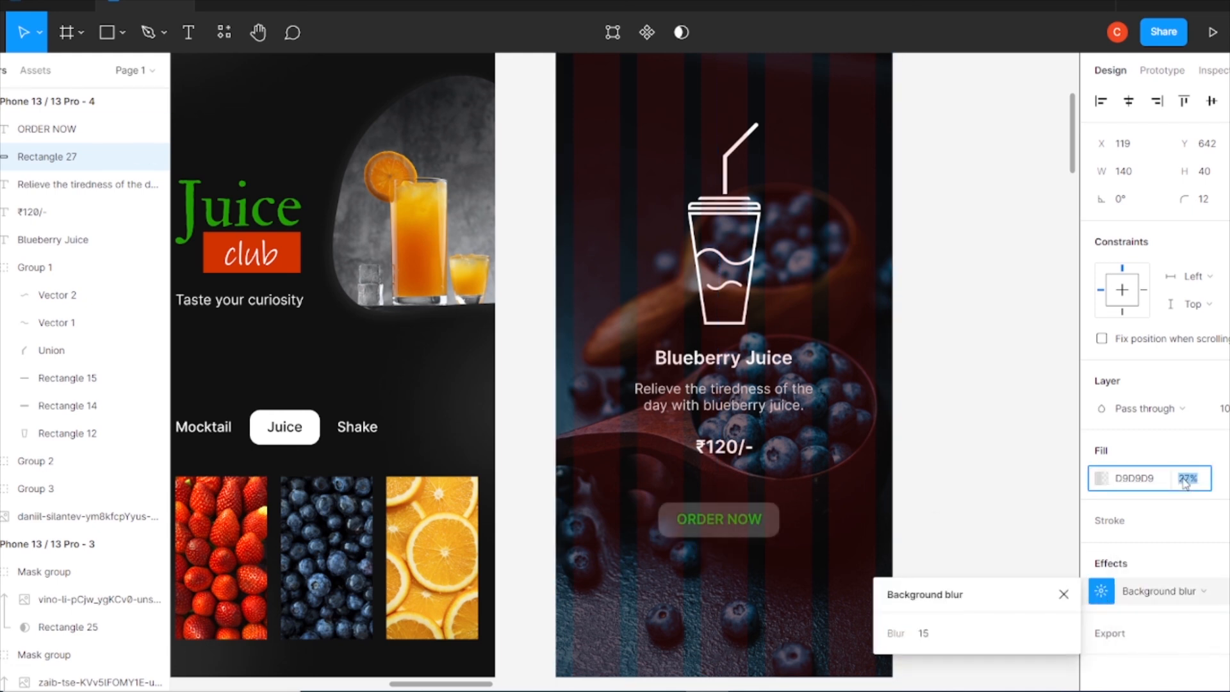
# - Change the ORDER NOW label's fill to FFFFFF and its font weight to Bold
pyautogui.click(719, 519)
pyautogui.click(1102, 666)
pyautogui.click(948, 540)
pyautogui.write('ffffff')
pyautogui.press('Return')
pyautogui.click(1063, 241)
pyautogui.click(1141, 510)
pyautogui.click(1131, 530)
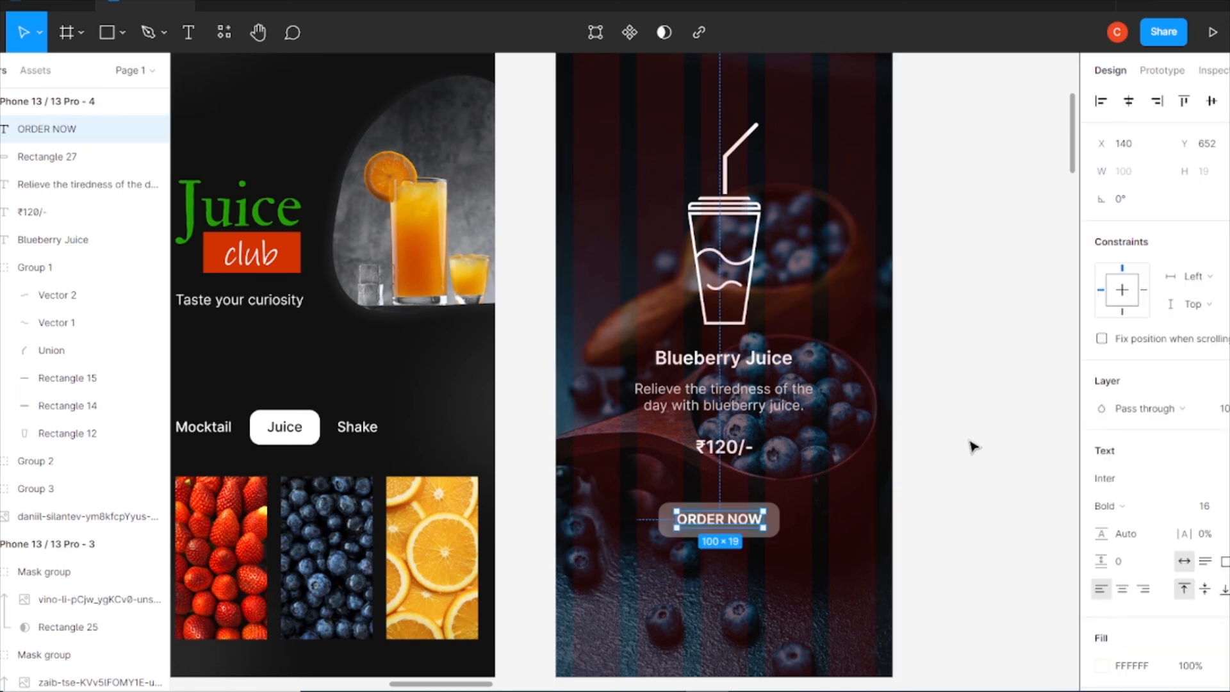
# - Set the ORDER NOW label's font weight back to Semi Bold
pyautogui.click(775, 523)
pyautogui.click(1186, 482)
pyautogui.click(719, 519)
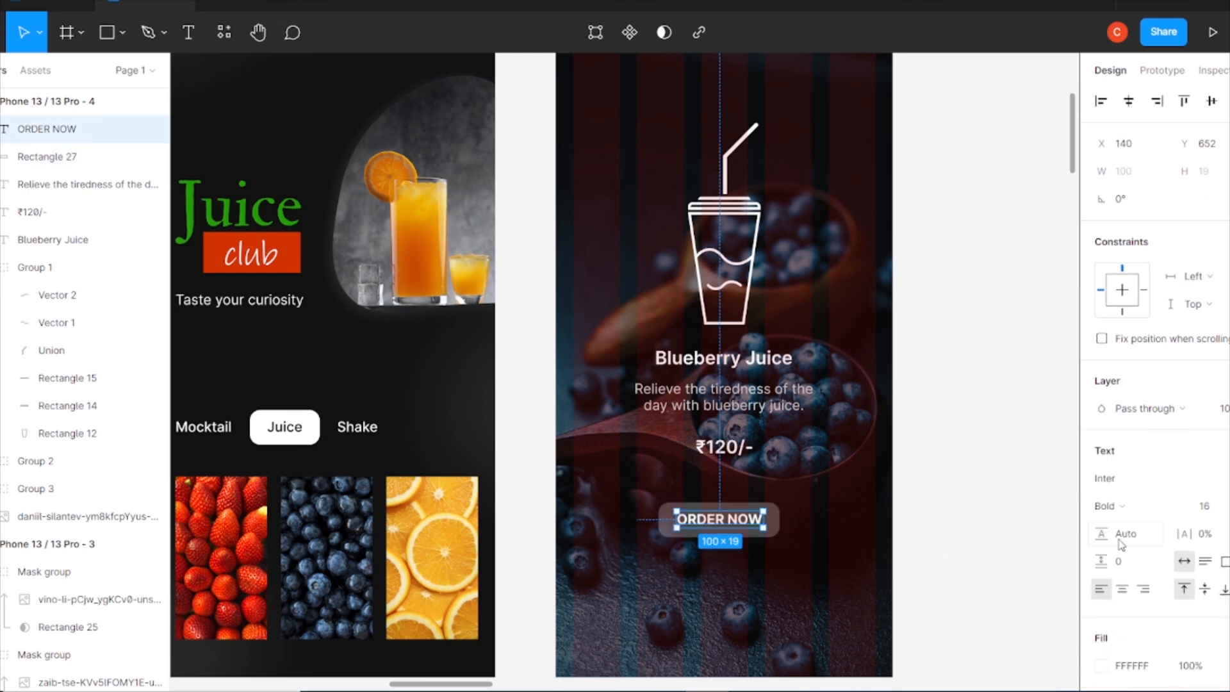
pyautogui.click(1145, 511)
pyautogui.click(1133, 487)
pyautogui.click(958, 431)
# - Move the button and its label together up to Y 628 and centre them horizontally on the blueberry screen
pyautogui.moveTo(831, 578); pyautogui.dragTo(746, 509)
pyautogui.hotkey('ctrl', 'z')
pyautogui.click(788, 570)
pyautogui.click(748, 520)
pyautogui.keyDown('shift'); pyautogui.click(776, 523); pyautogui.keyUp('shift')
pyautogui.click(943, 424)
# - Hide the five-column layout grid on the iPhone 13 / 13 Pro - 4 frame
pyautogui.scroll(2, 705, 256)
pyautogui.click(604, 84)
pyautogui.click(1226, 366)
pyautogui.click(966, 422)
pyautogui.scroll(-2, 971, 445)
pyautogui.scroll(5, 967, 444)
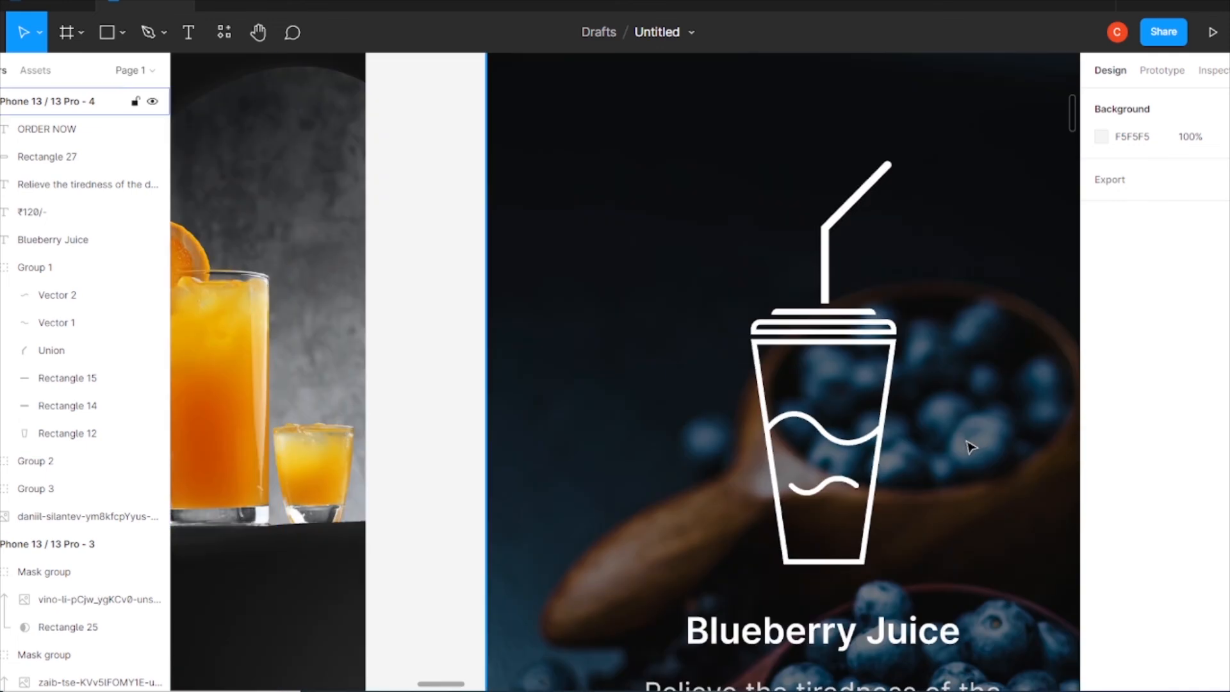
# - Set the button rectangle's fill opacity to 25%
pyautogui.scroll(-5, 966, 445)
pyautogui.click(914, 535)
pyautogui.click(1189, 481)
pyautogui.write('20')
pyautogui.press('Return')
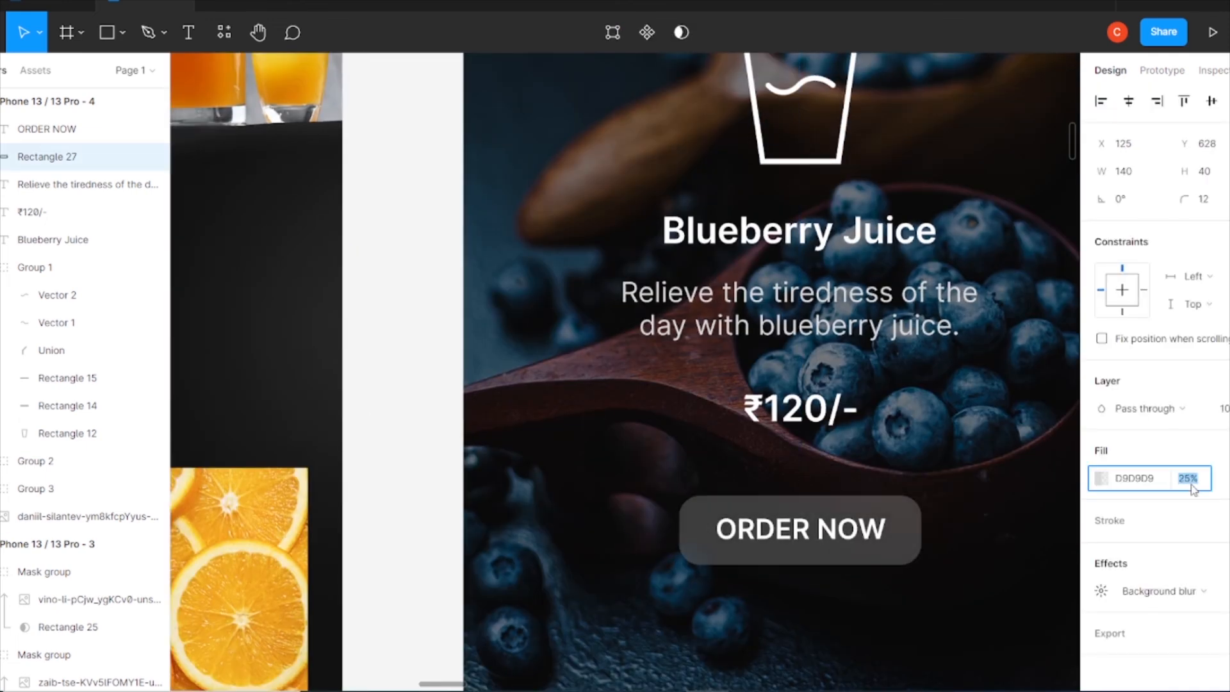
pyautogui.click(908, 386)
# - Look over both finished screens from top to bottom and check the layout grid state of each frame
pyautogui.hotkey('ctrl', '-')
pyautogui.scroll(5, 733, 186)
pyautogui.hscroll(-4, 733, 186)
pyautogui.scroll(-1, 795, 269)
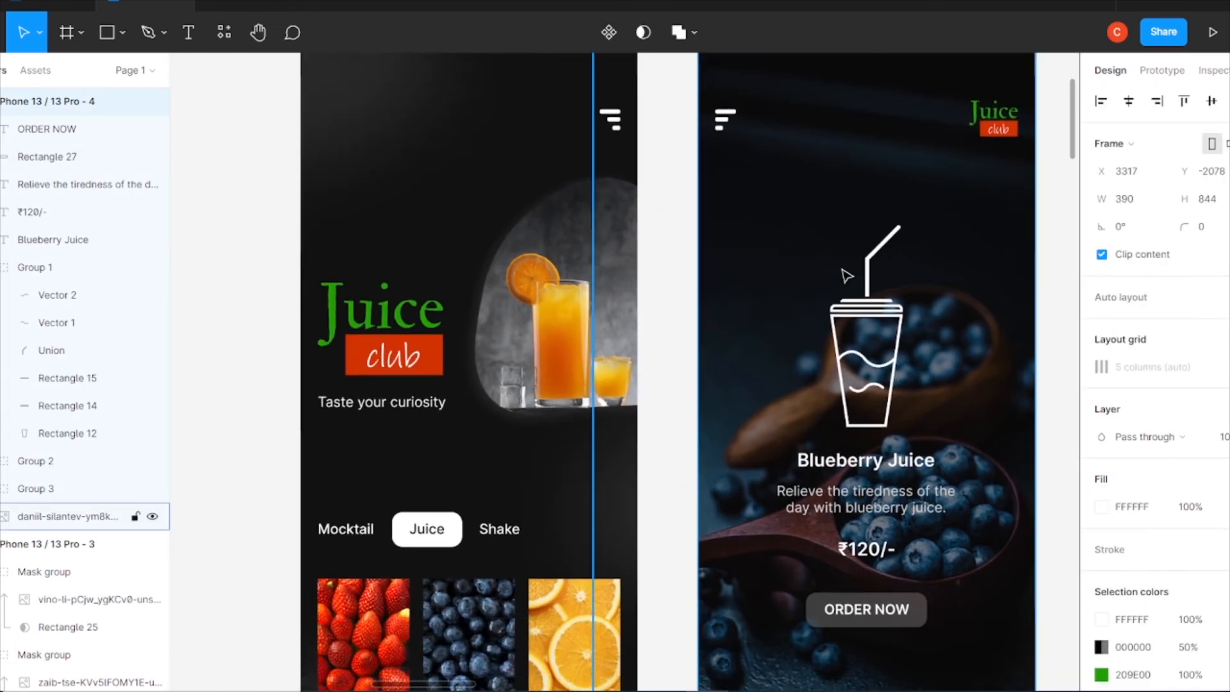
pyautogui.scroll(-3, 795, 269)
pyautogui.scroll(2, 801, 224)
pyautogui.scroll(3, 801, 224)
pyautogui.scroll(-4, 1048, 99)
pyautogui.scroll(4, 1048, 100)
pyautogui.click(371, 125)
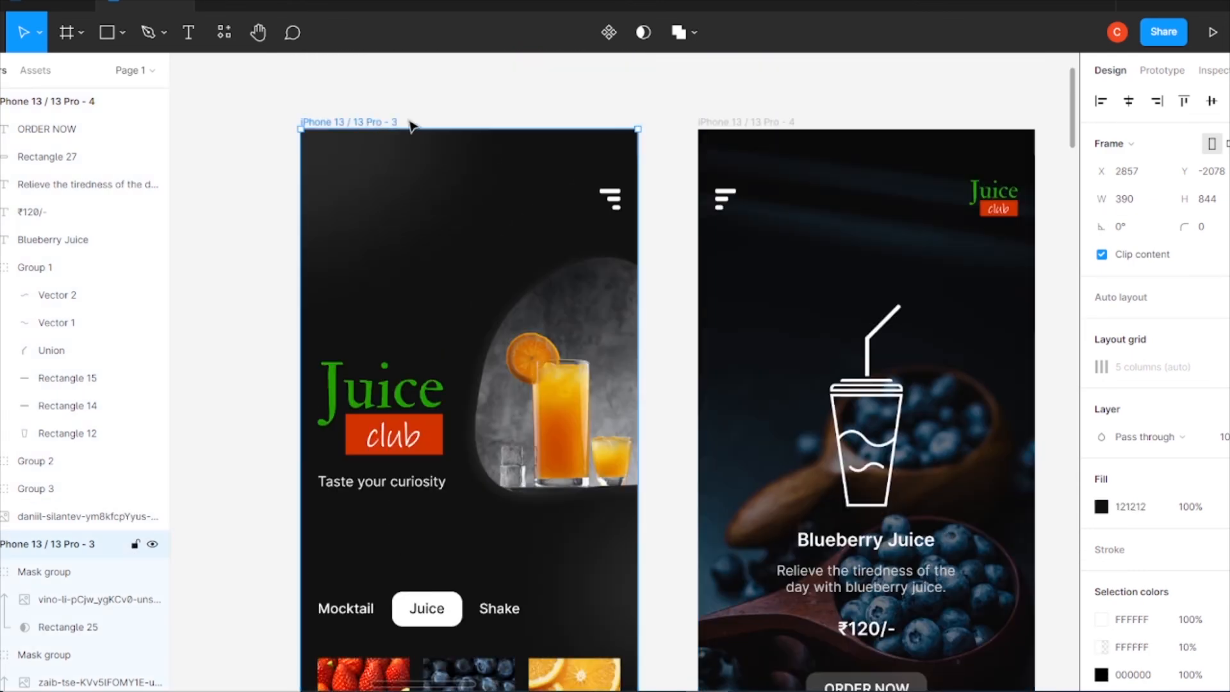
pyautogui.click(744, 122)
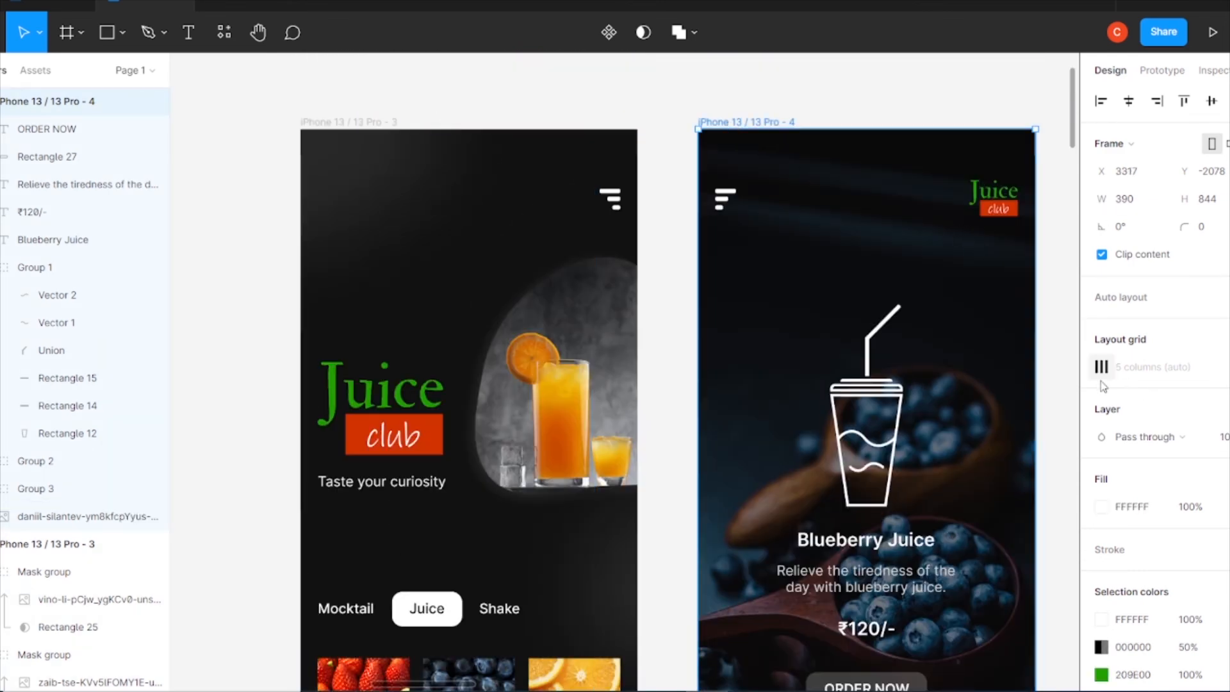
# - Hide the layout grid on the iPhone 13 / 13 Pro - 1 wireframe frame
pyautogui.hotkey('ctrl', '-')
pyautogui.moveTo(697, 384); pyautogui.dragTo(953, 335)
pyautogui.click(328, 190)
pyautogui.click(1227, 367)
# - Return to the two Juice club designs and examine them side by side
pyautogui.hotkey('ctrl', '+')
pyautogui.moveTo(552, 311); pyautogui.dragTo(895, 489)
pyautogui.scroll(-6, 821, 415)
pyautogui.moveTo(980, 263); pyautogui.dragTo(538, 452)
pyautogui.moveTo(997, 275); pyautogui.dragTo(648, 401)
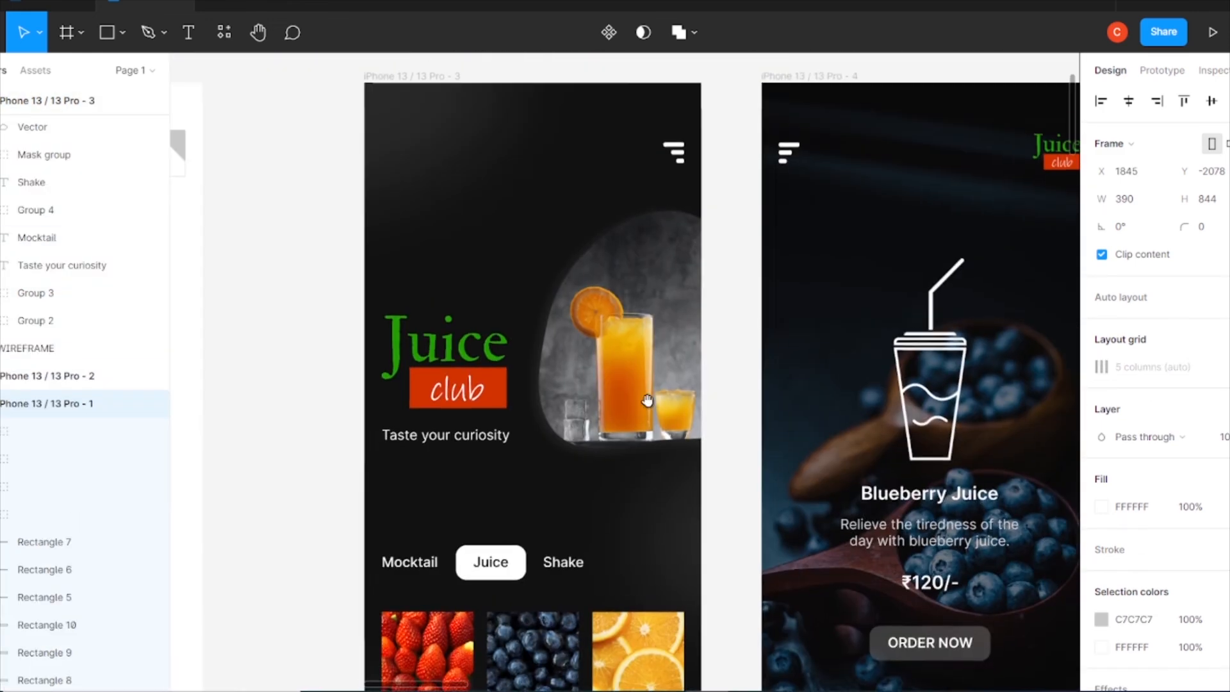
pyautogui.scroll(-4, 647, 401)
pyautogui.scroll(4, 833, 329)
pyautogui.click(758, 100)
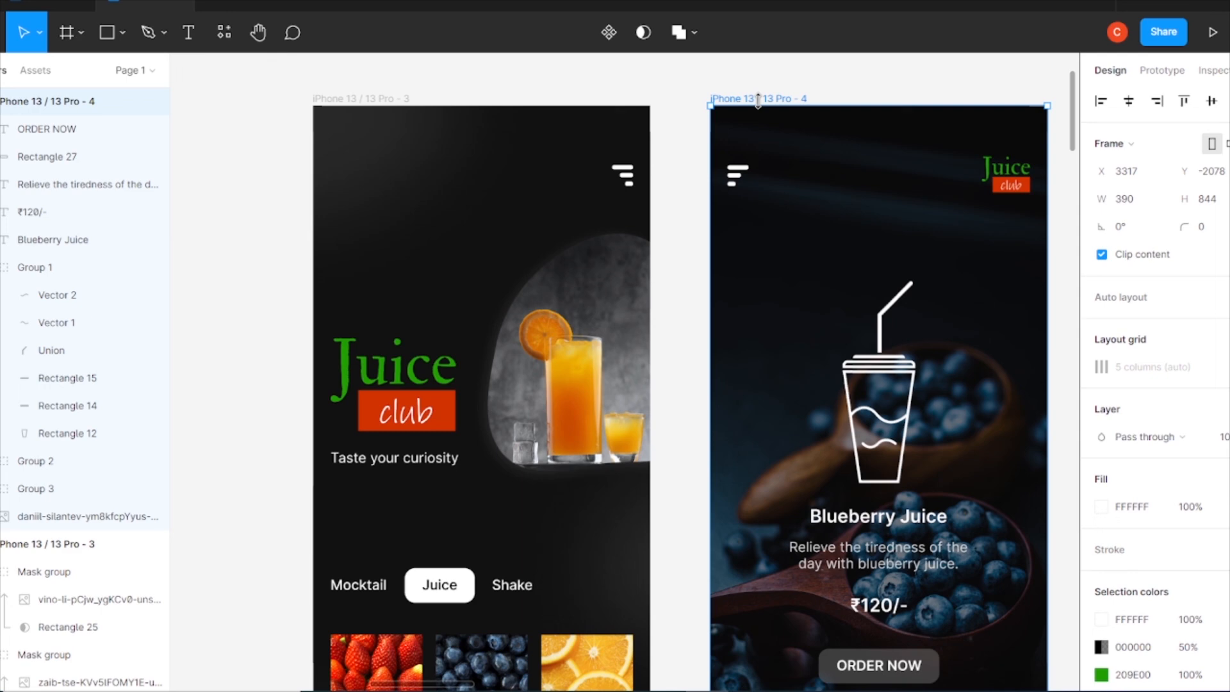